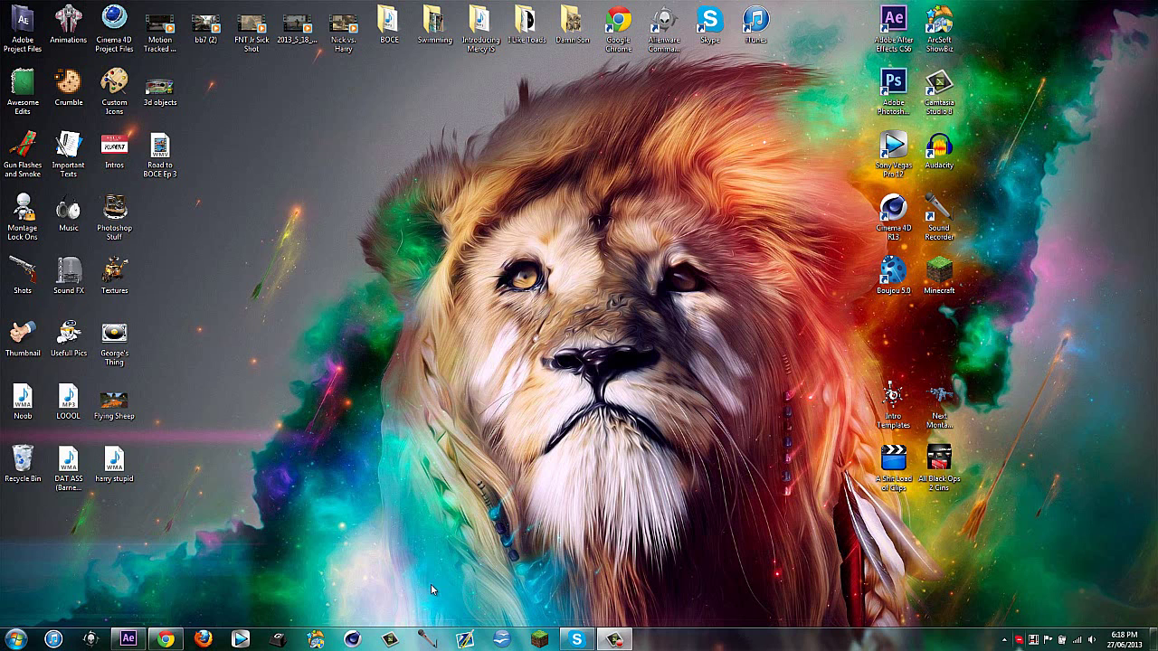
# Step: Switch to After Effects, move the Main Comp playhead to 0;00;34;56 and collapse the Pre Comps Cins folder in the project
pyautogui.click(128, 639)
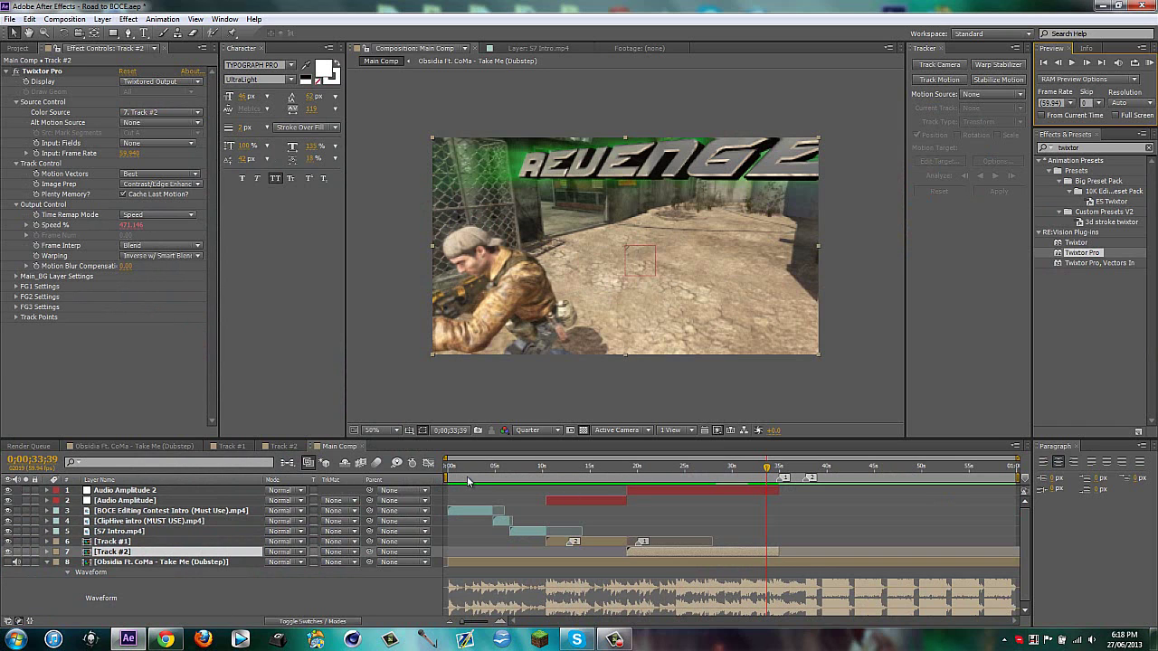
pyautogui.moveTo(459, 471); pyautogui.dragTo(781, 467)
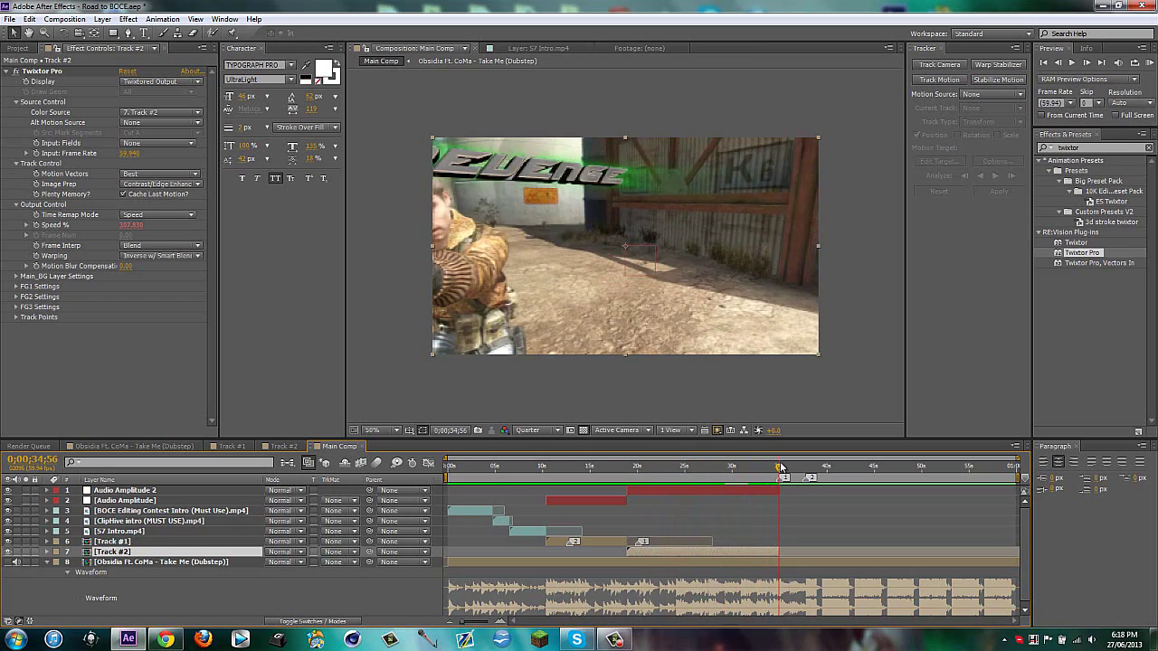
pyautogui.click(20, 48)
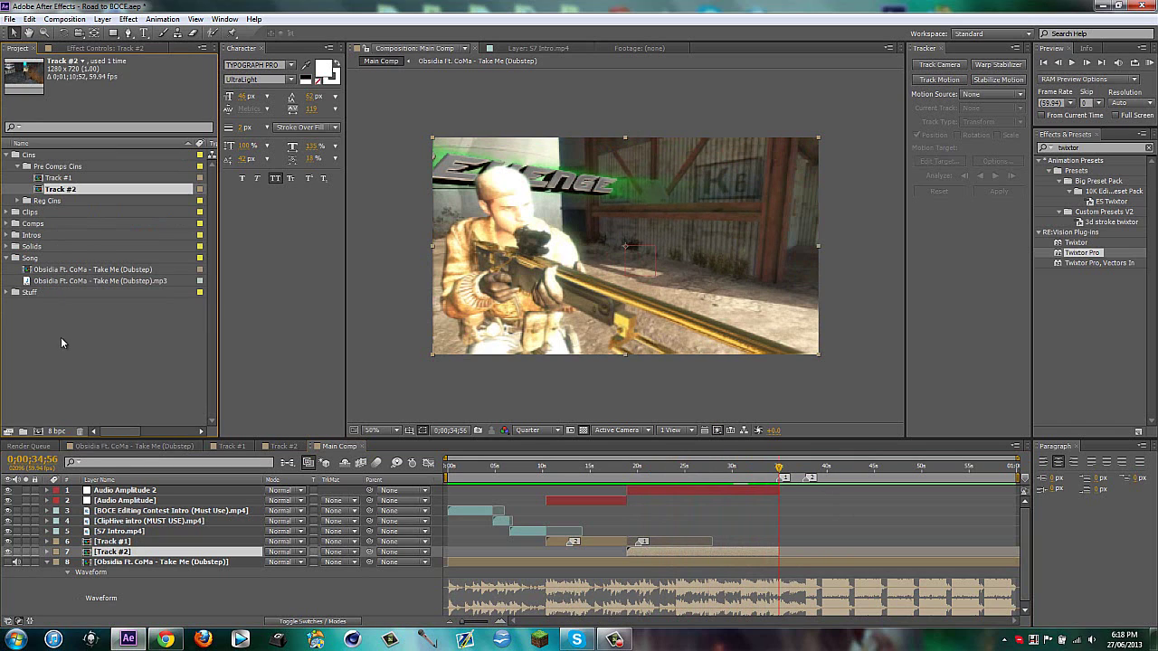
pyautogui.click(20, 168)
# Step: Minimize After Effects, open the Clips folder inside BOCE and watch the qf acog clip, closing the player and folder window when done
pyautogui.click(128, 639)
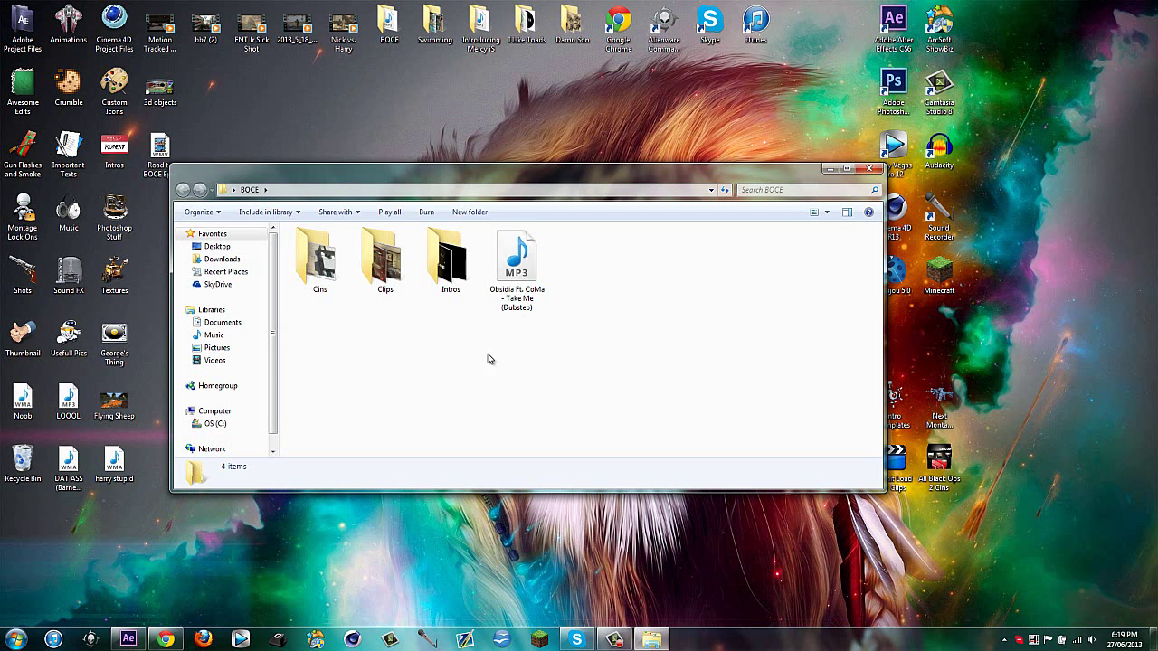
pyautogui.doubleClick(396, 287)
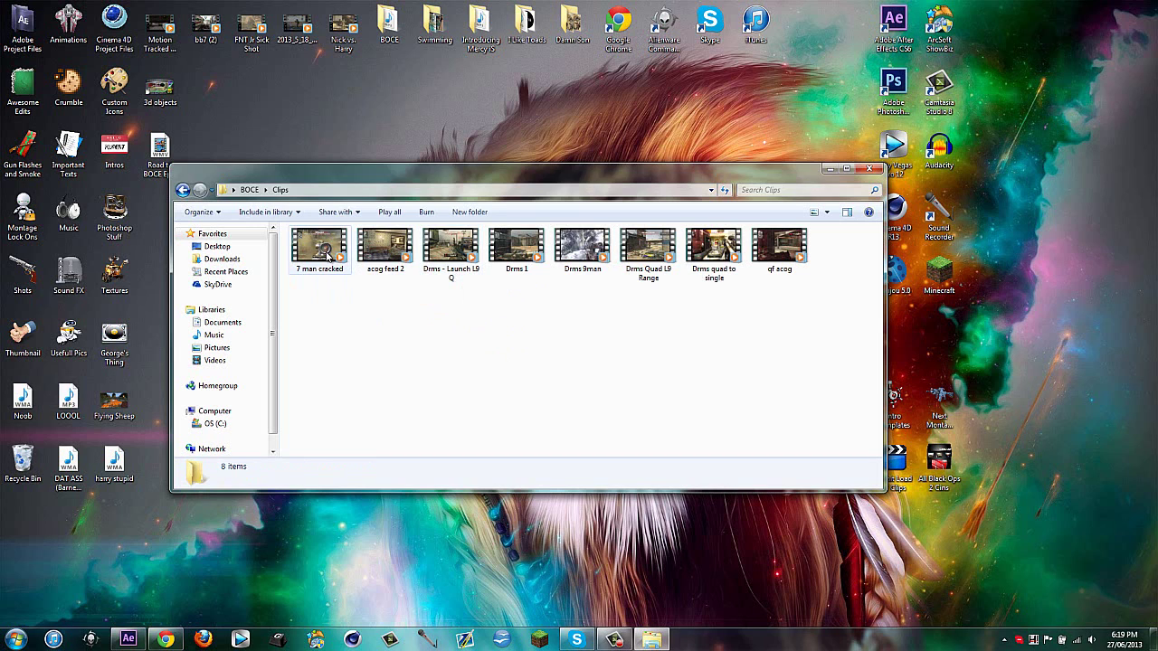
pyautogui.click(779, 245)
pyautogui.click(758, 315)
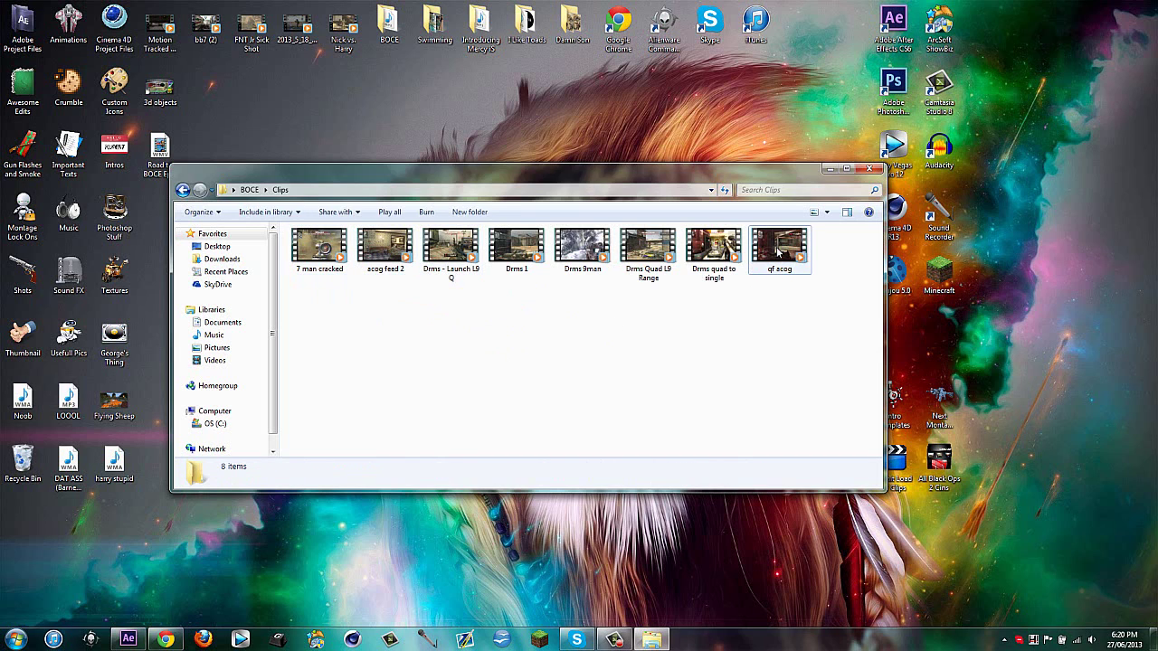
pyautogui.click(778, 265)
pyautogui.click(764, 330)
pyautogui.doubleClick(781, 258)
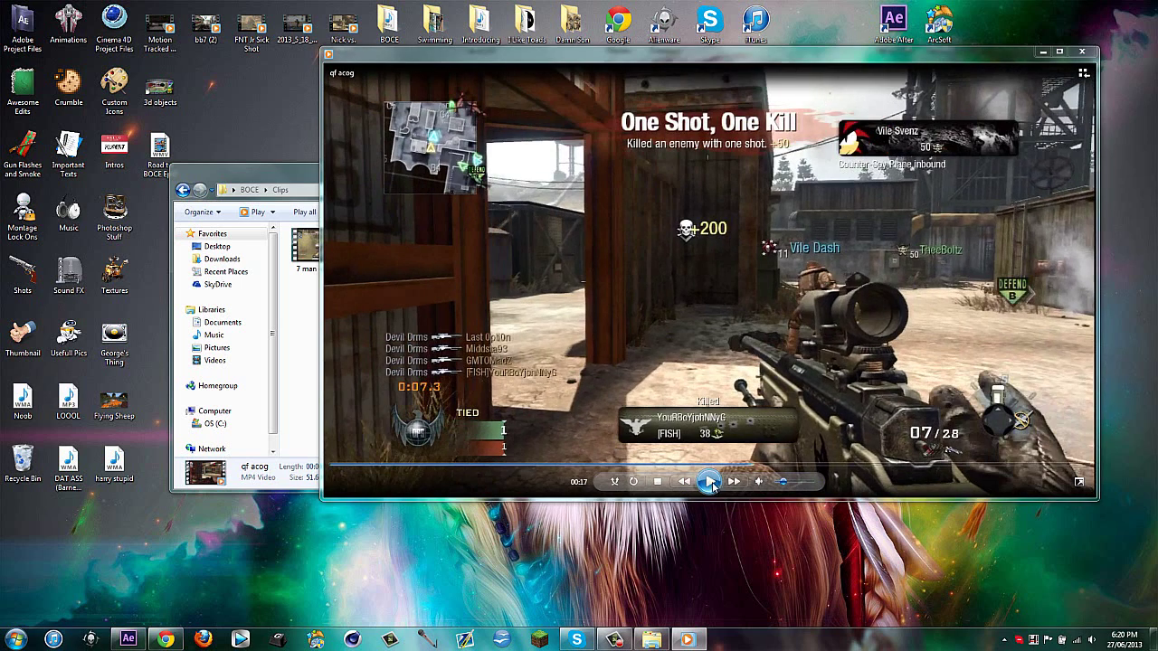
pyautogui.click(709, 482)
pyautogui.click(1081, 52)
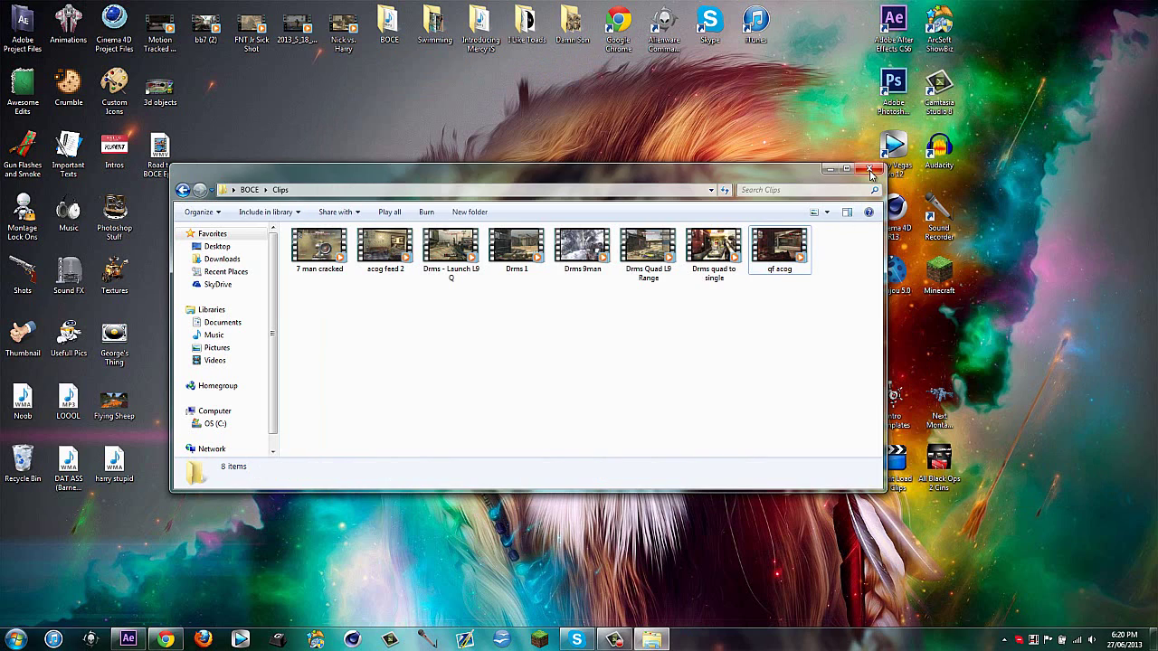
pyautogui.click(869, 169)
# Step: Switch back to After Effects and create a new composition from qf acog.mp4 in the Clips folder
pyautogui.click(141, 638)
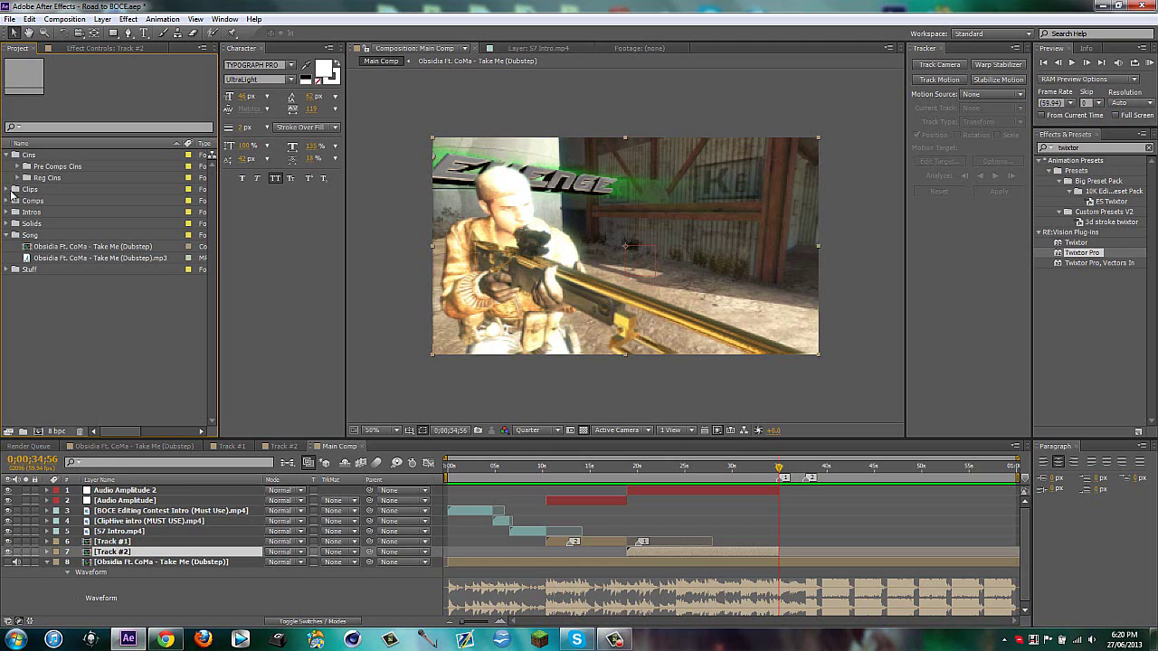
pyautogui.click(6, 154)
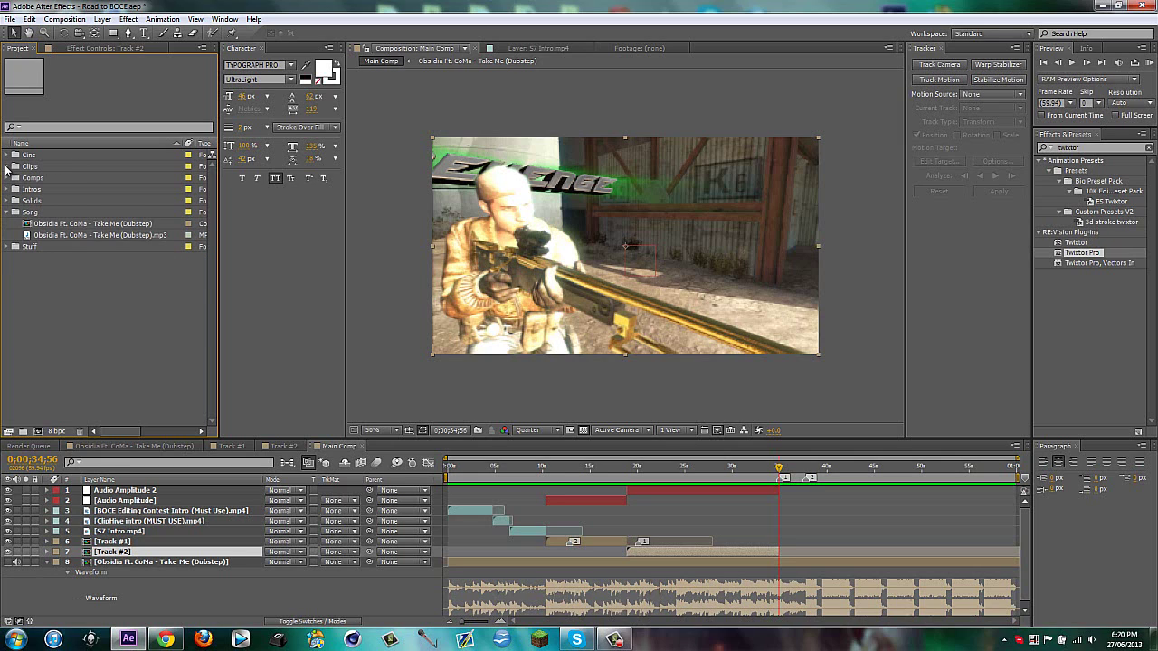
pyautogui.click(7, 166)
pyautogui.click(7, 304)
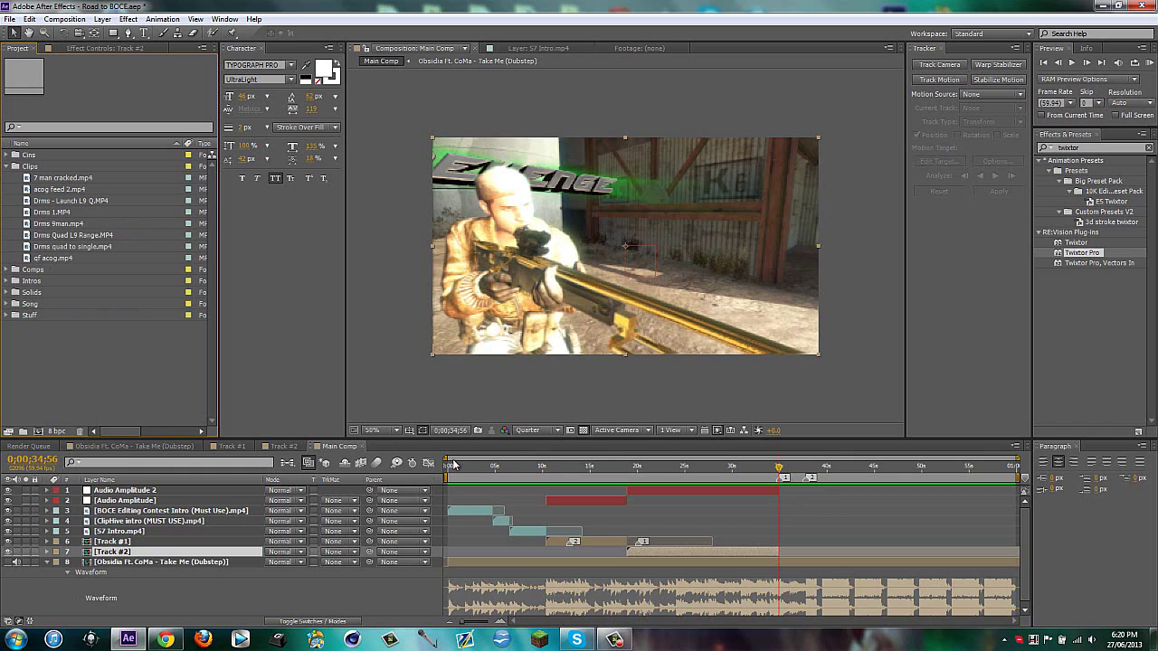
pyautogui.click(53, 259)
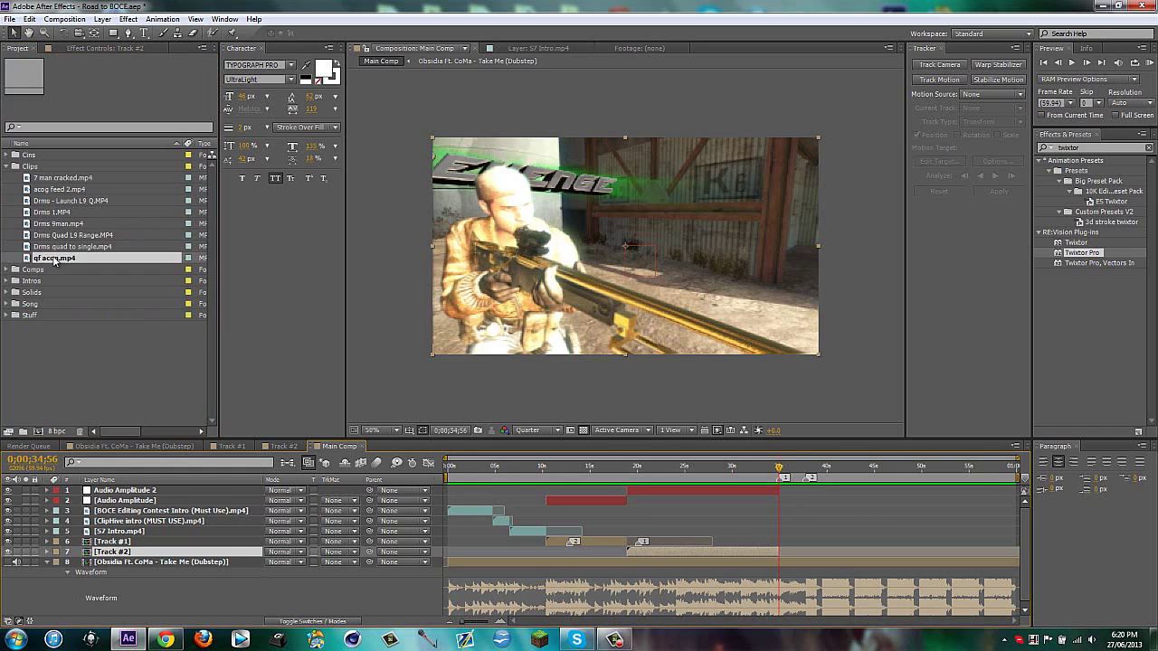
pyautogui.click(37, 432)
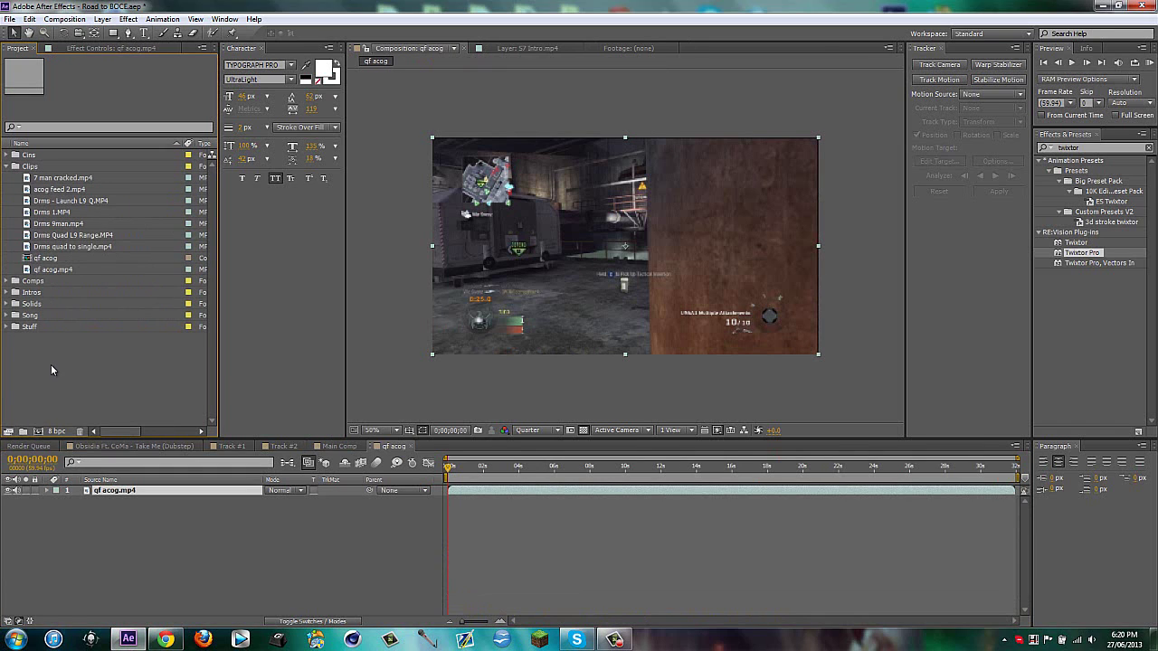
# Step: Create a new project folder named "Used CLips"
pyautogui.rightClick(50, 365)
pyautogui.click(98, 374)
pyautogui.click(389, 303)
pyautogui.rightClick(92, 356)
pyautogui.click(129, 380)
pyautogui.write('Use')
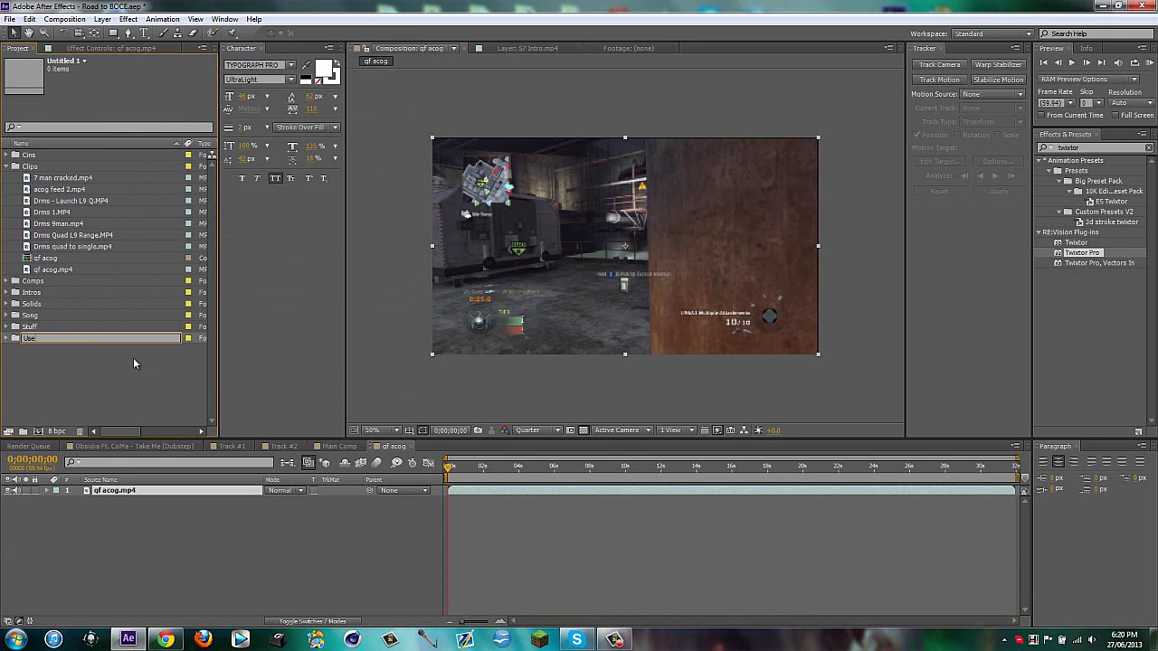
pyautogui.write('d CLips')
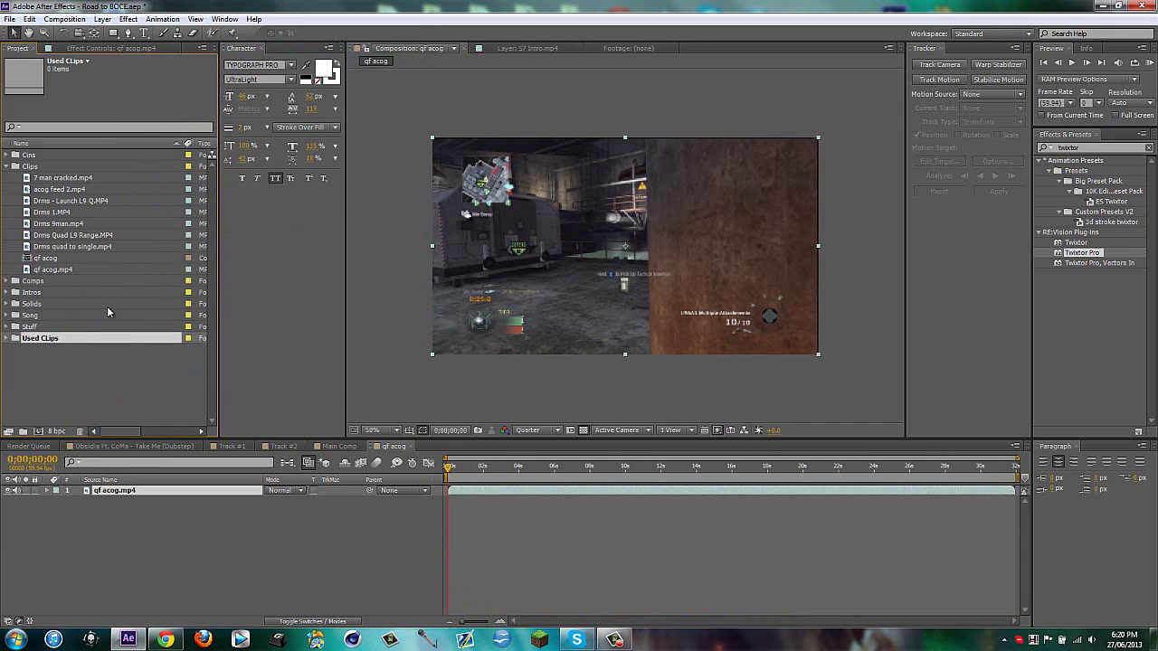
pyautogui.press('Return')
# Step: Move qf acog.mp4 into the Used CLips folder and the qf acog composition out of Clips to the project's root level
pyautogui.moveTo(36, 272); pyautogui.dragTo(39, 340)
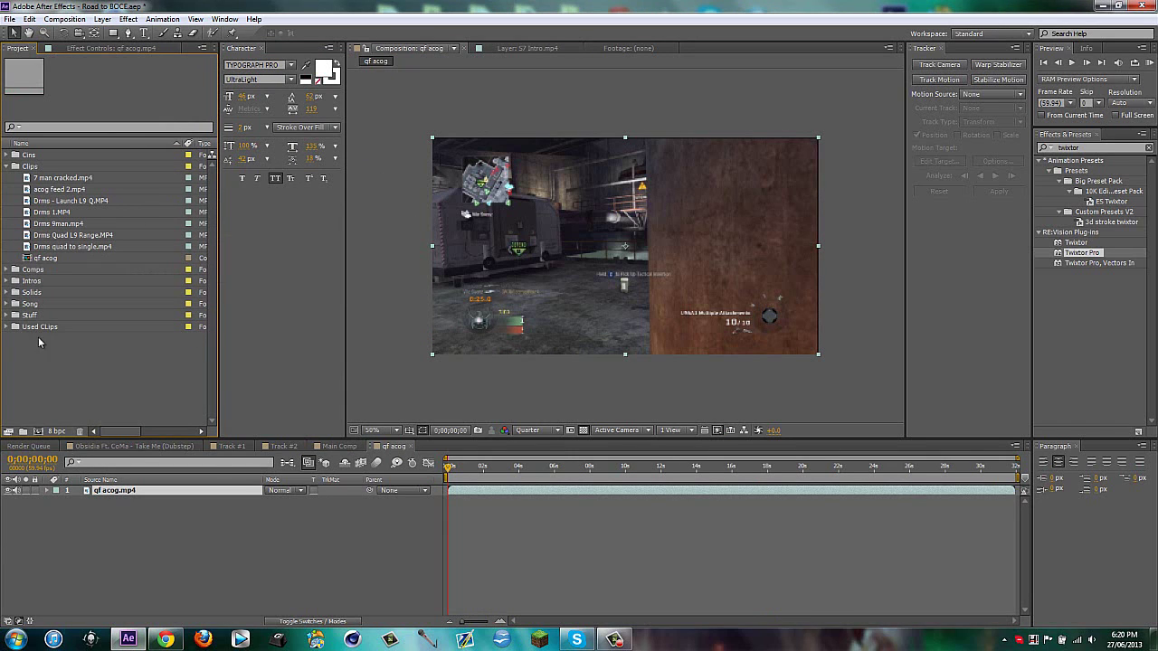
pyautogui.moveTo(36, 260); pyautogui.dragTo(69, 365)
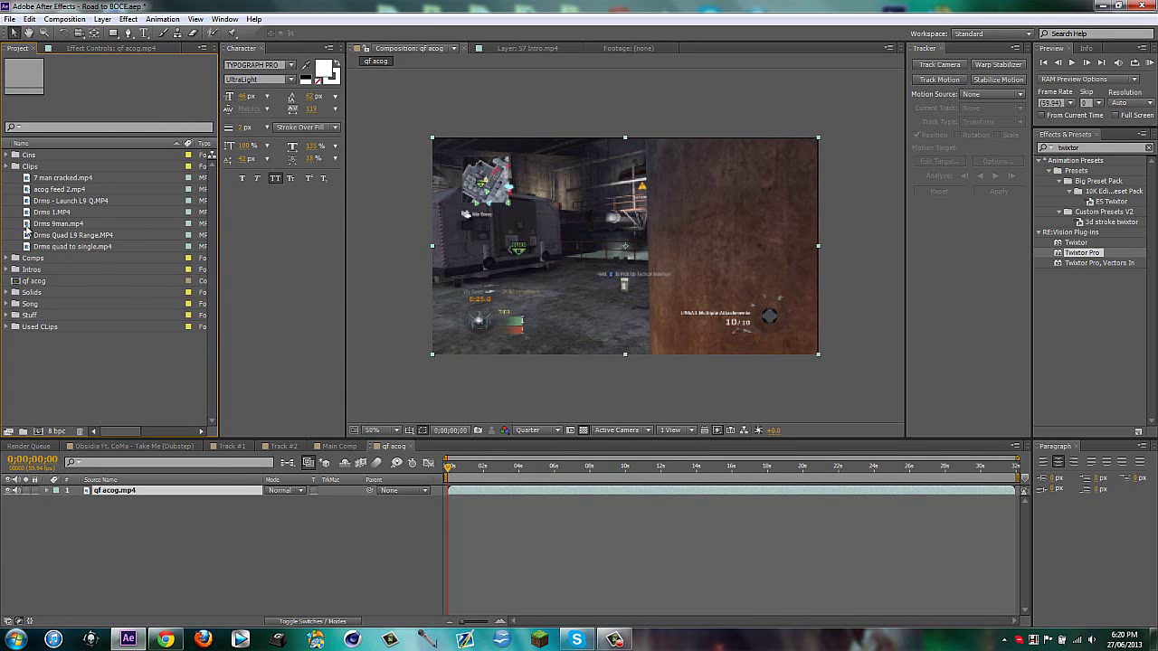
pyautogui.click(7, 167)
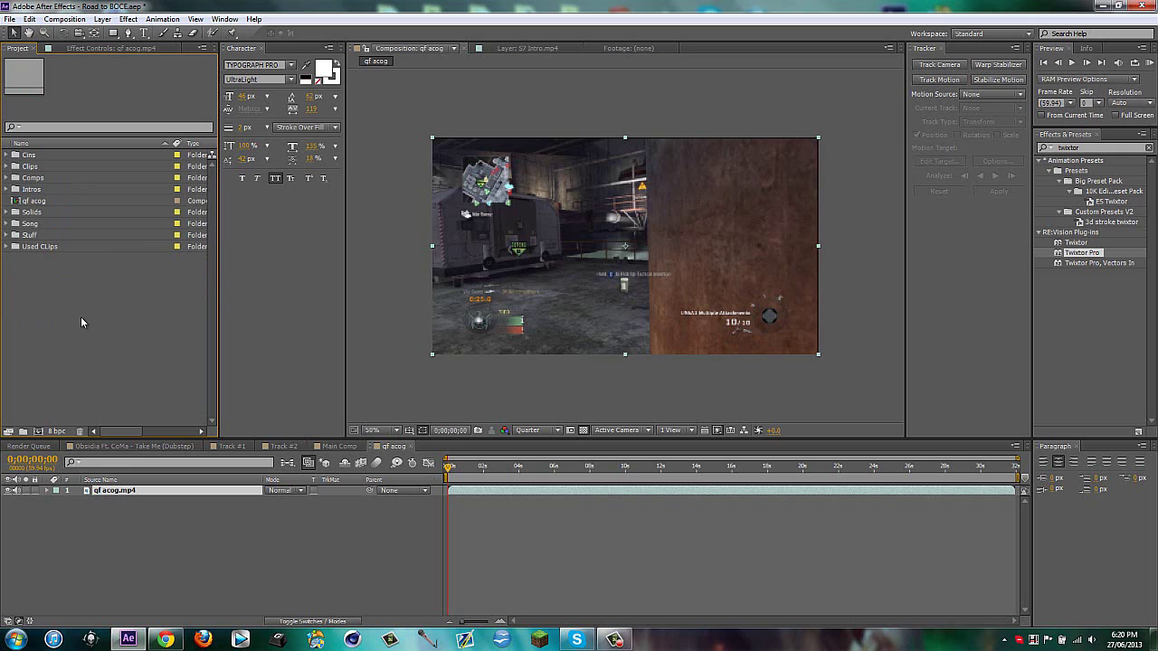
# Step: Rename the qf acog composition to "1st CLip" in its composition settings
pyautogui.click(395, 535)
pyautogui.hotkey('ctrl', 'k')
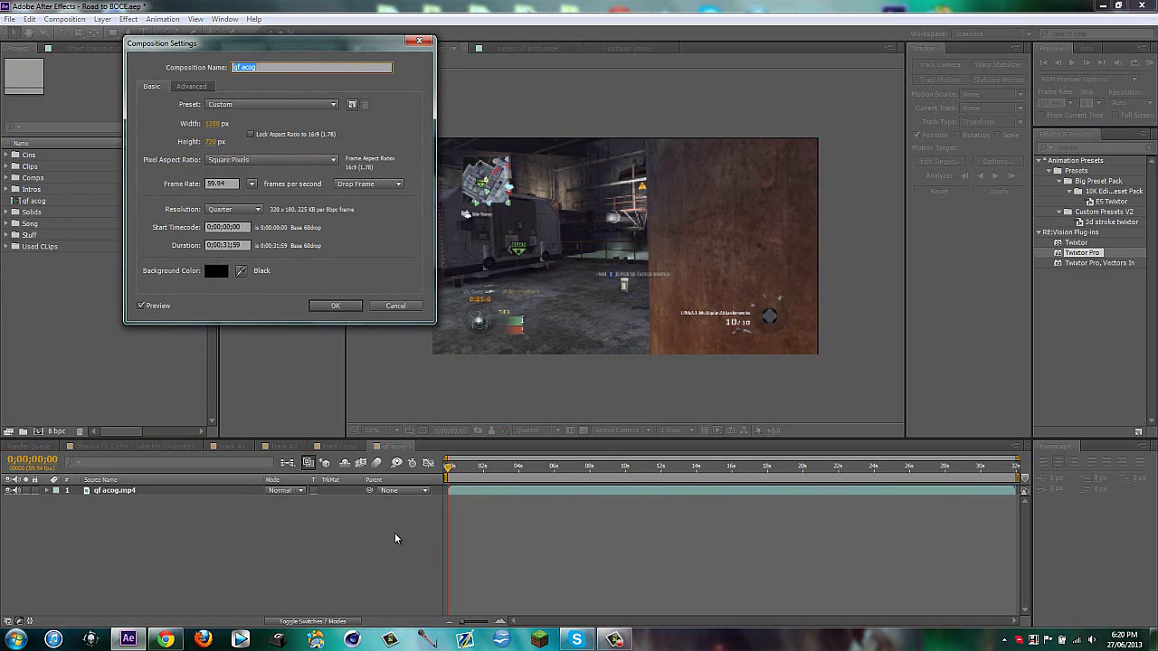
pyautogui.write('1st CLip')
pyautogui.press('Return')
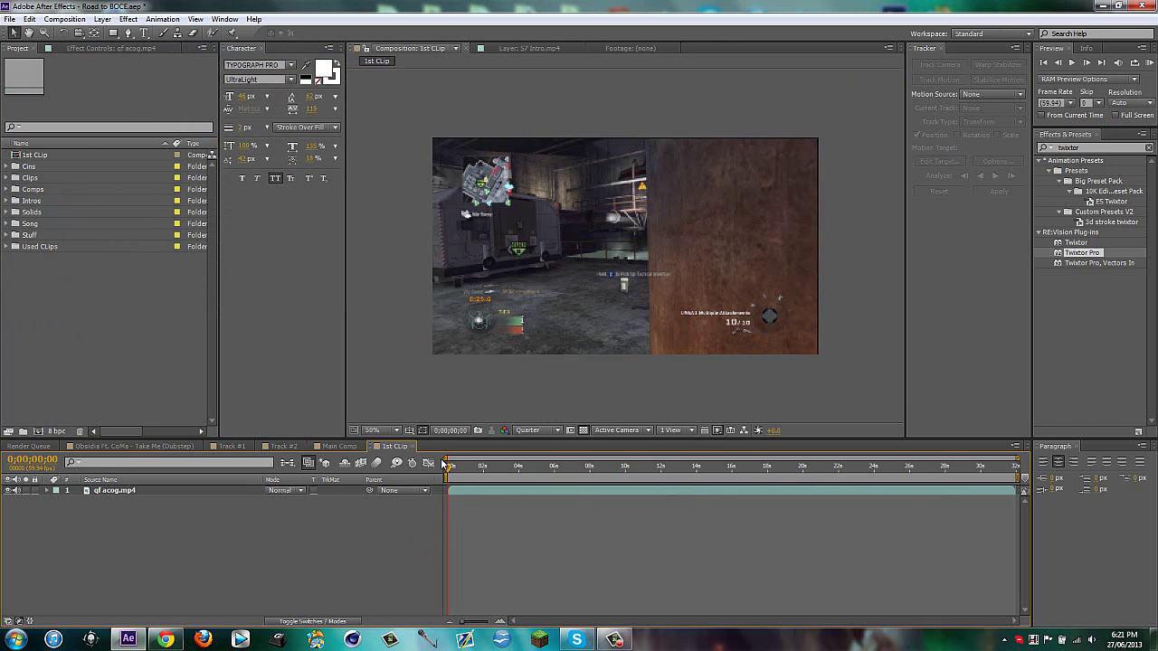
# Step: Start the work area at 0;00;13;35 and trim the 1st CLip composition to it
pyautogui.moveTo(517, 476); pyautogui.dragTo(689, 469)
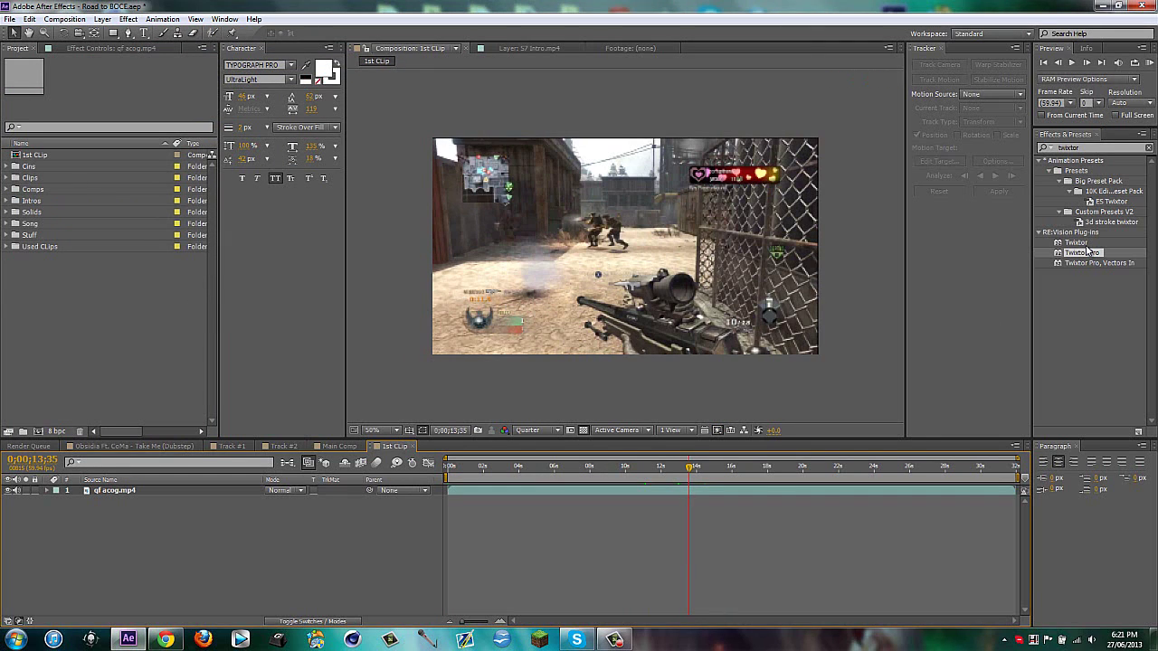
pyautogui.press('b')
pyautogui.rightClick(760, 476)
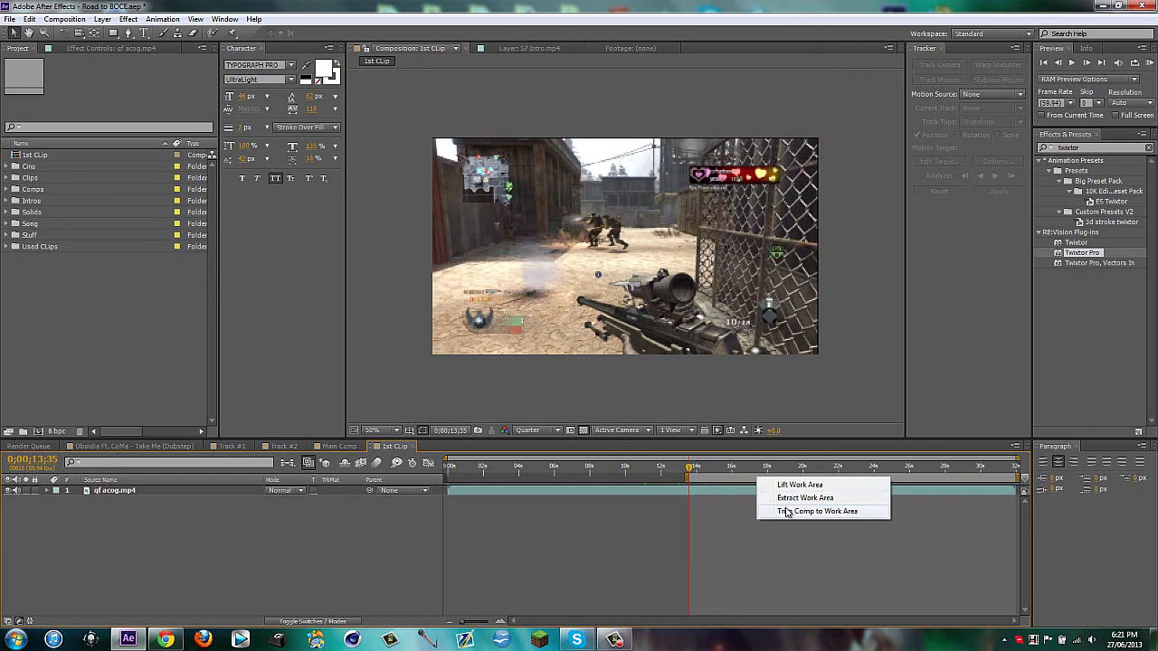
pyautogui.click(783, 512)
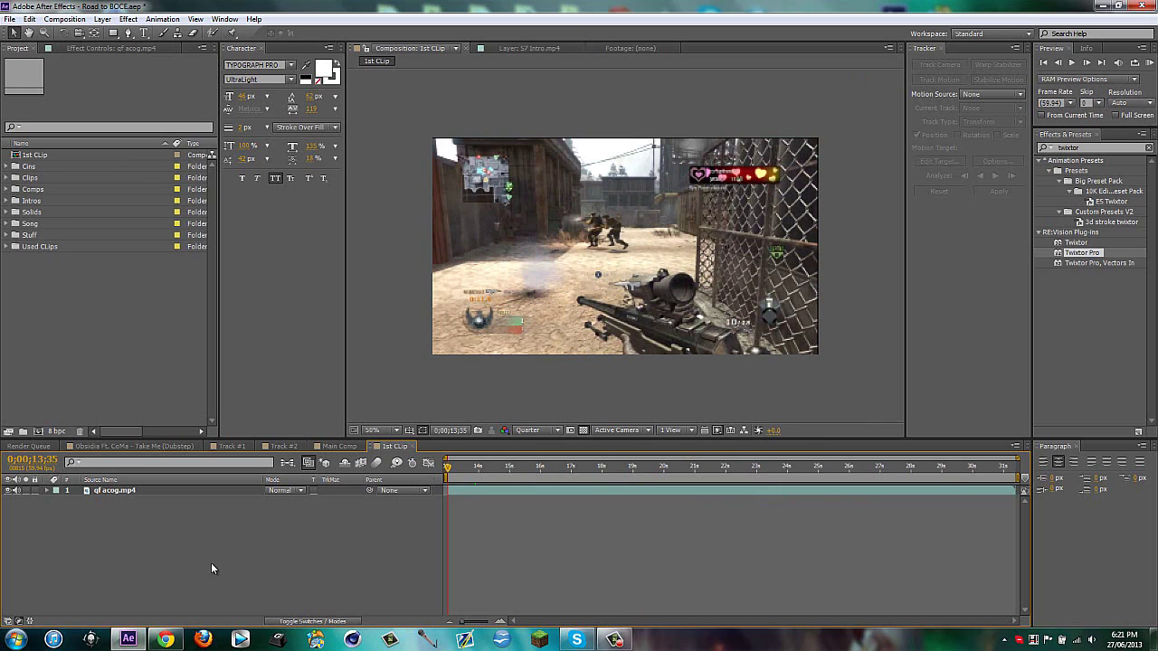
# Step: Check the music section between markers 1 and 2 in the Main Comp
pyautogui.click(340, 446)
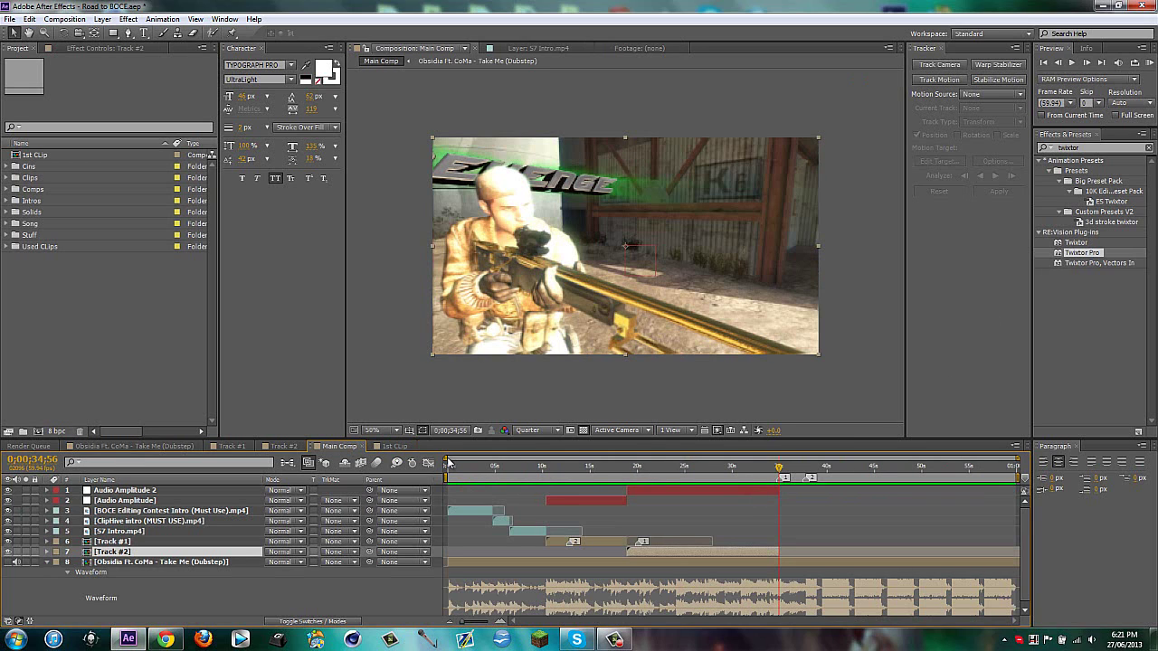
pyautogui.moveTo(780, 468)
pyautogui.mouseDown()
pyautogui.moveTo(806, 469)
pyautogui.moveTo(784, 469)
pyautogui.mouseUp()
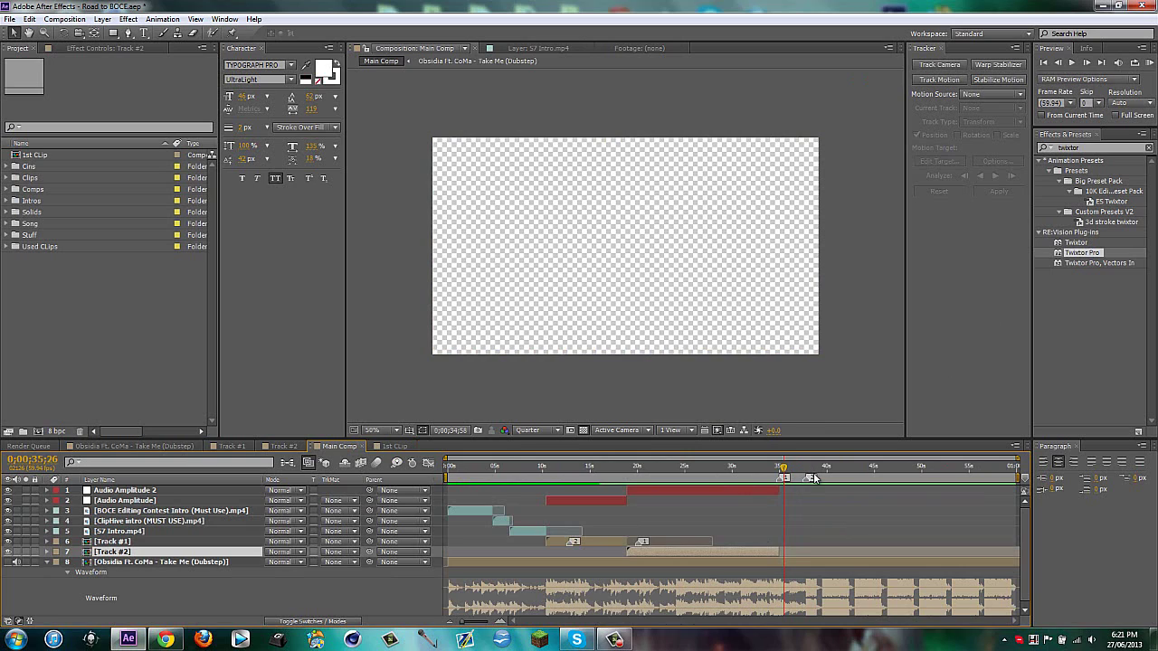
pyautogui.press('1')
pyautogui.press('2')
pyautogui.press('1')
# Step: Apply Twixtor Pro to the qf acog.mp4 layer in 1st CLip and set its input frame rate to 59.94
pyautogui.click(396, 446)
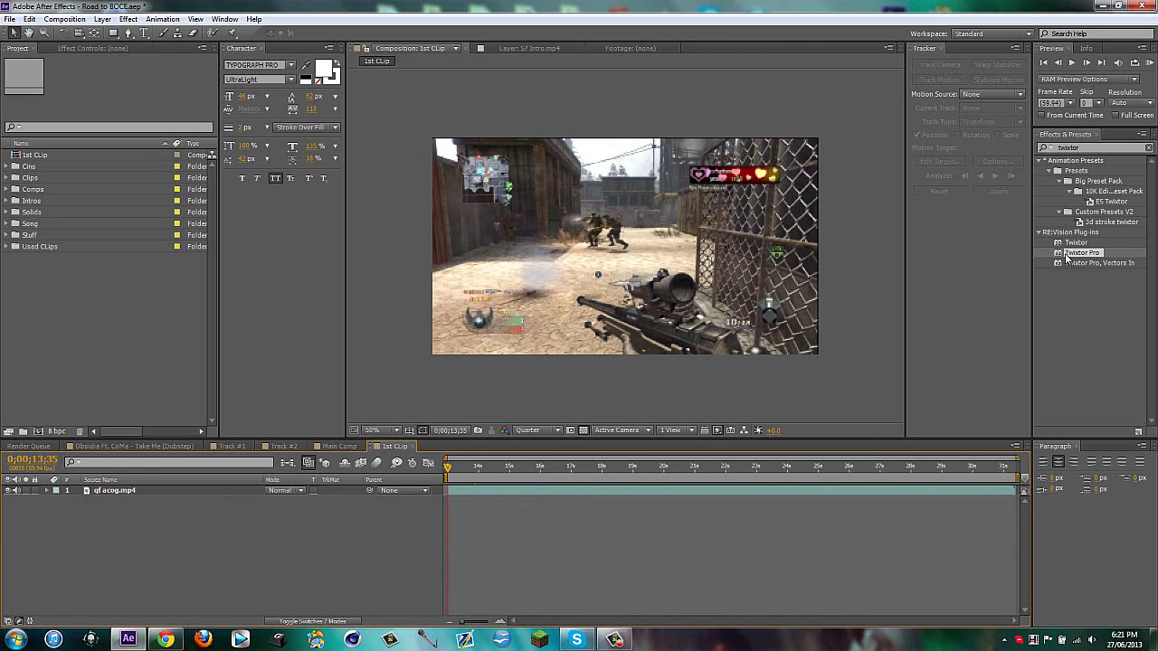
pyautogui.moveTo(1068, 258); pyautogui.dragTo(507, 495)
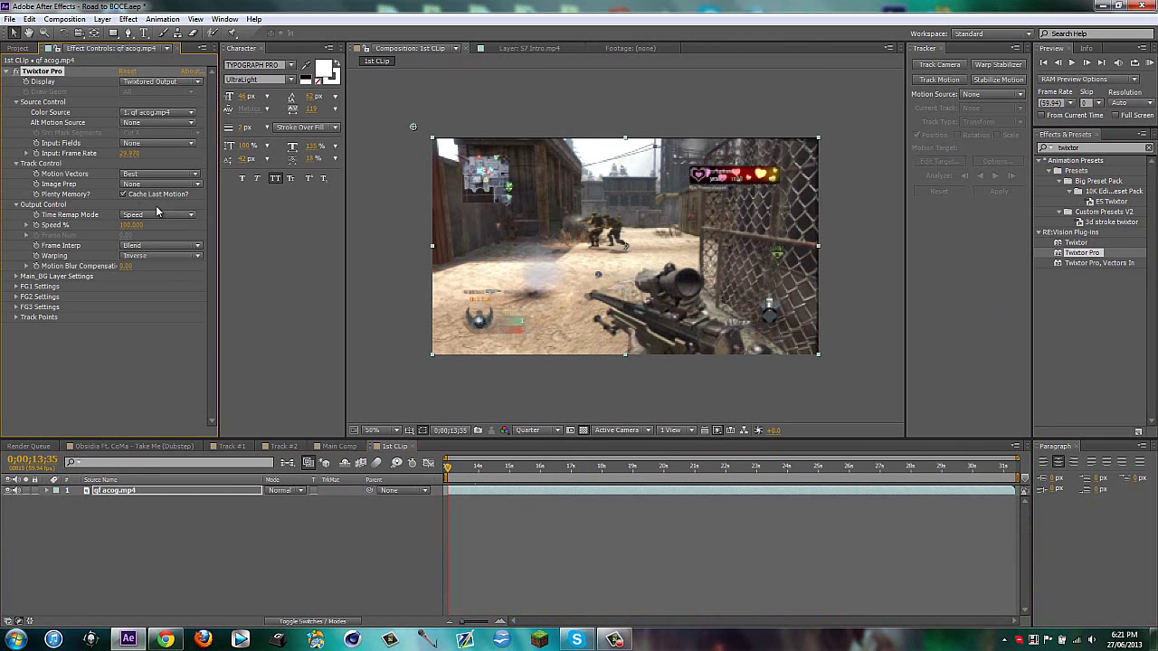
pyautogui.click(129, 154)
pyautogui.write('59.94')
pyautogui.press('Return')
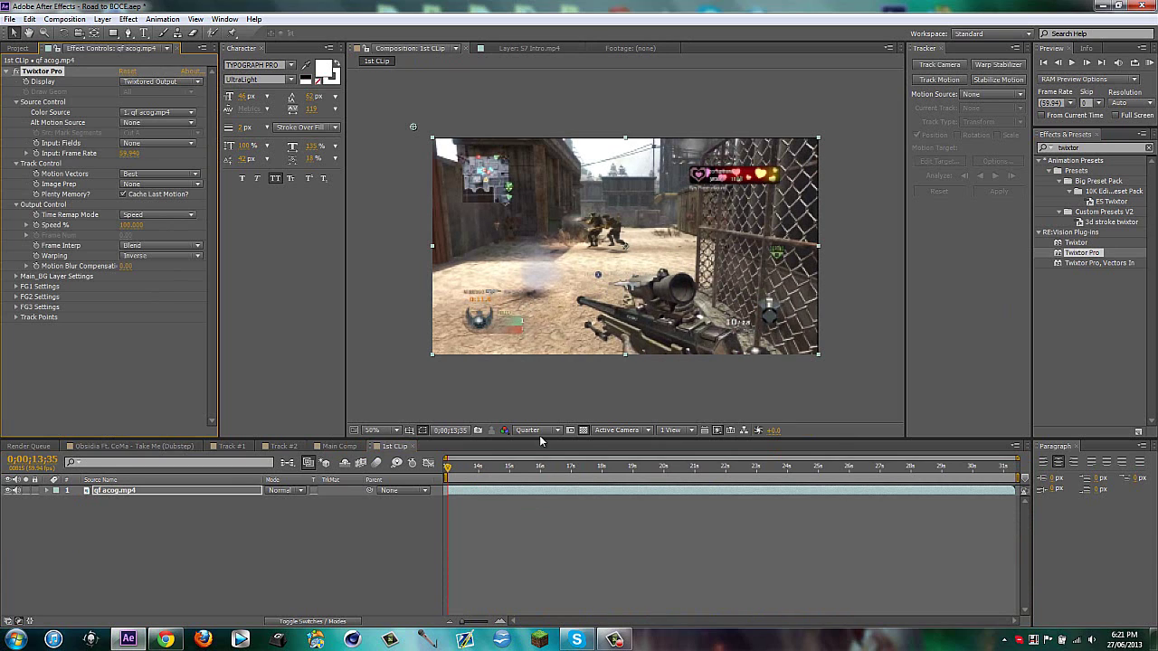
# Step: Set the preview resolution to Half, and Twixtor's Warping to Inverse w/ Smart Blend with Image Prep on Contrast/Edge Enhance
pyautogui.click(539, 431)
pyautogui.click(543, 476)
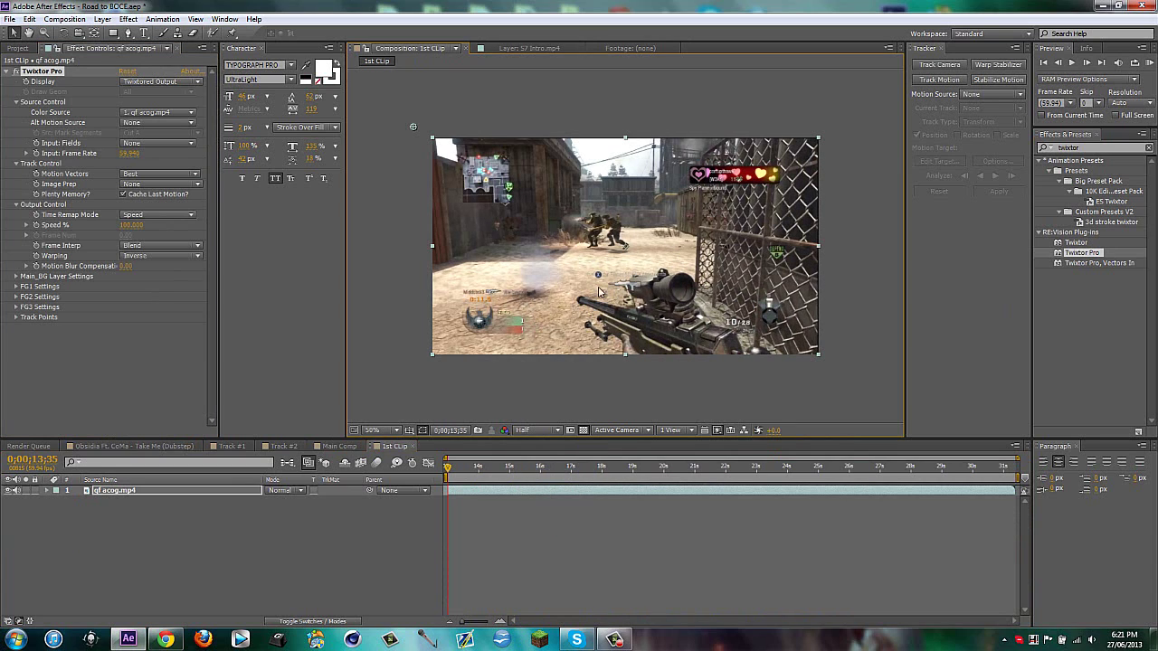
pyautogui.click(154, 257)
pyautogui.click(158, 279)
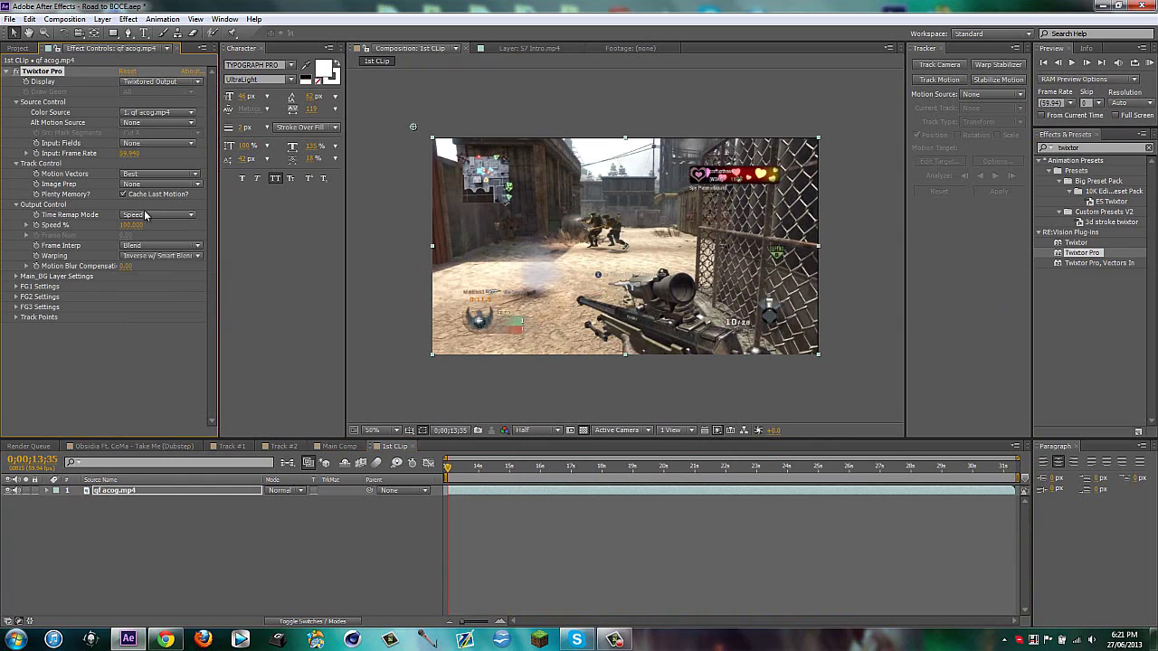
pyautogui.click(153, 185)
pyautogui.click(153, 210)
pyautogui.click(262, 548)
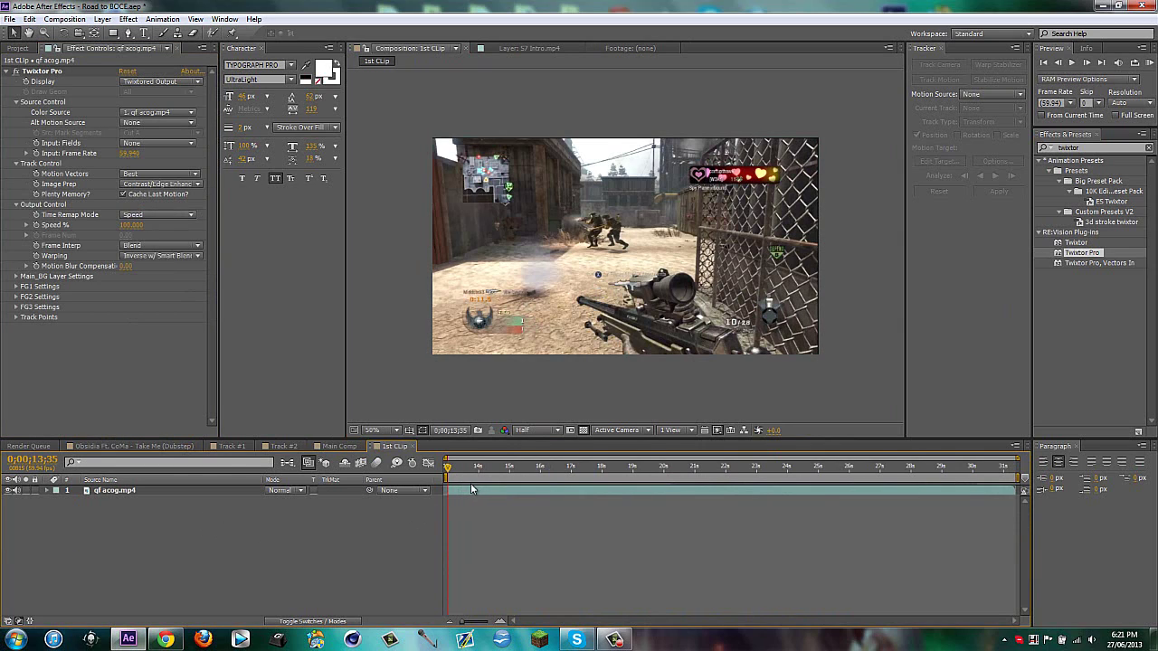
# Step: Enable keyframing for Twixtor's Speed % at the clip's start and set the speed to 10 at 0;00;13;36
pyautogui.click(35, 226)
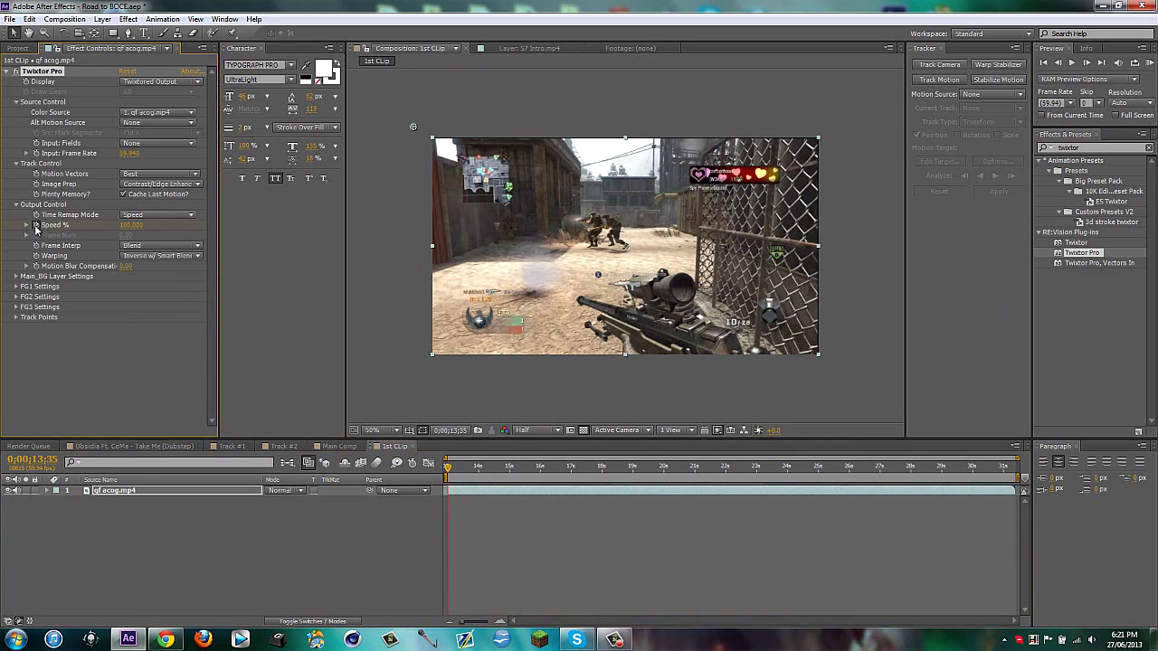
pyautogui.click(132, 226)
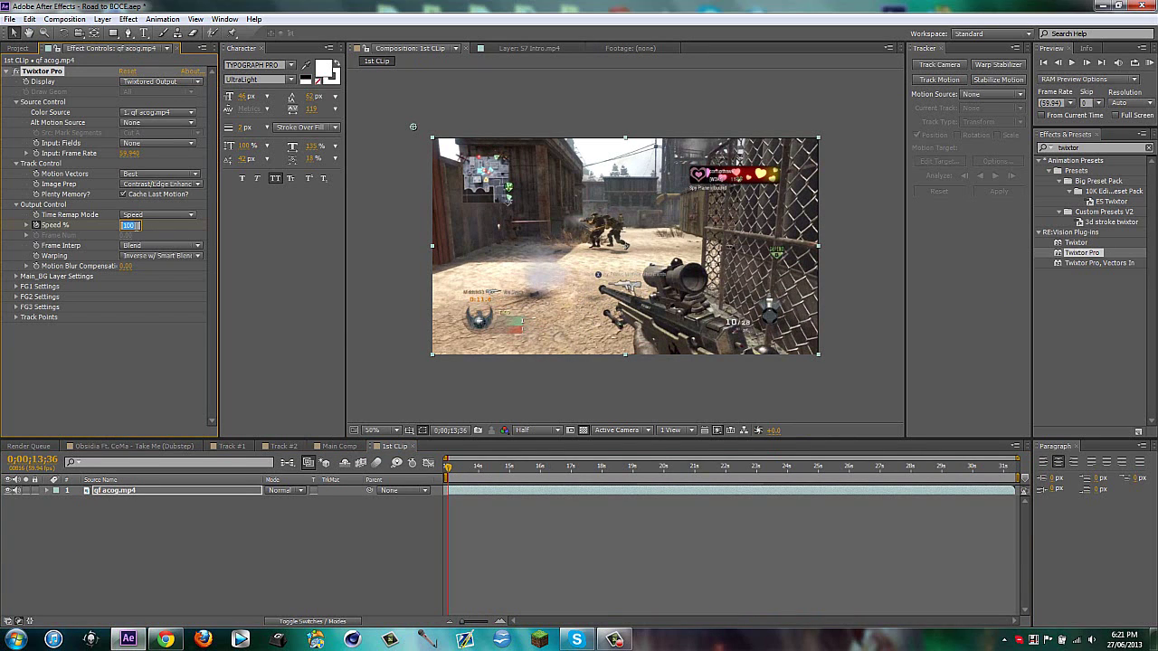
pyautogui.write('10')
pyautogui.press('Return')
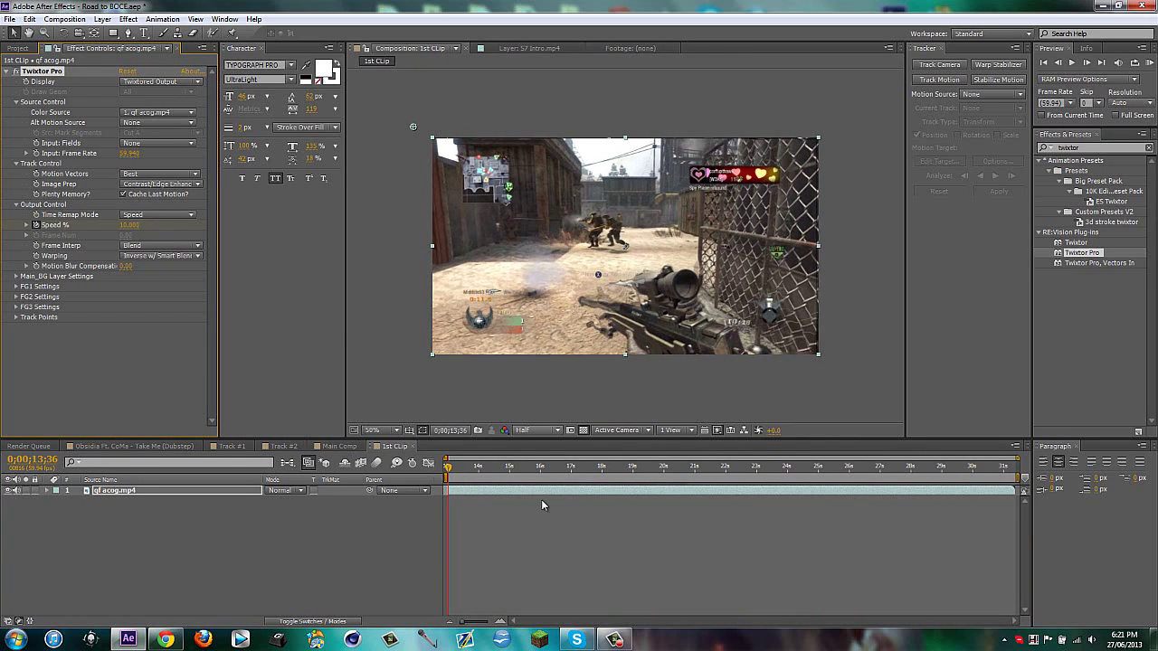
# Step: Reveal the clip's keyframed properties and set the Speed % keyframe at 0;00;13;36 to 5
pyautogui.moveTo(443, 472); pyautogui.dragTo(538, 477)
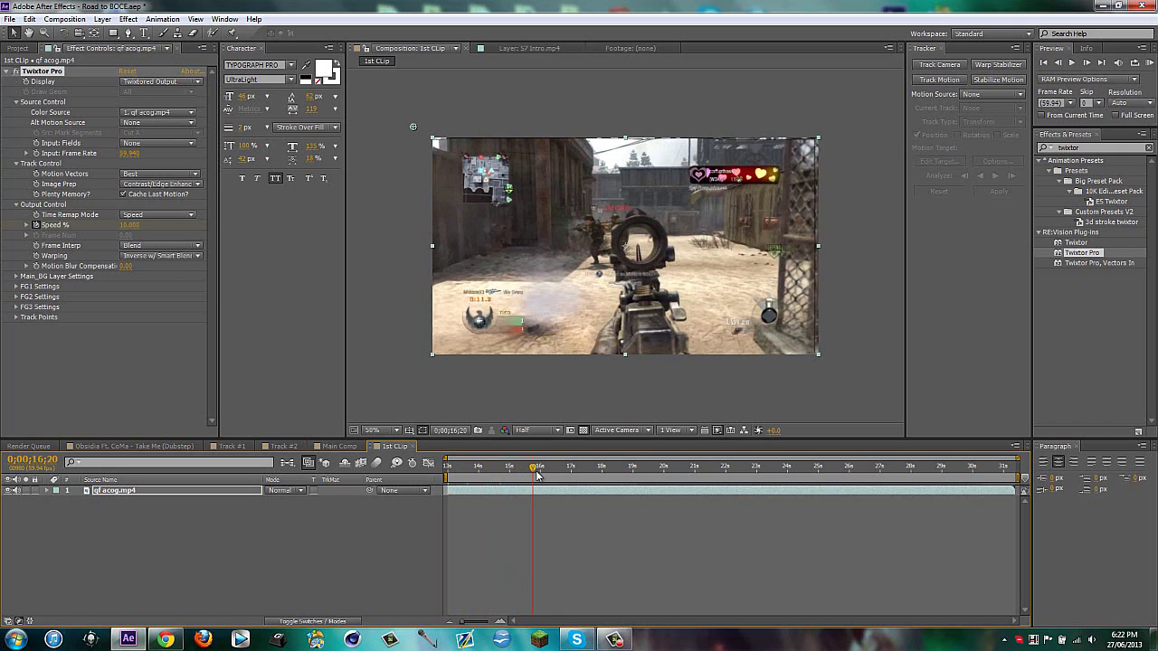
pyautogui.press('u')
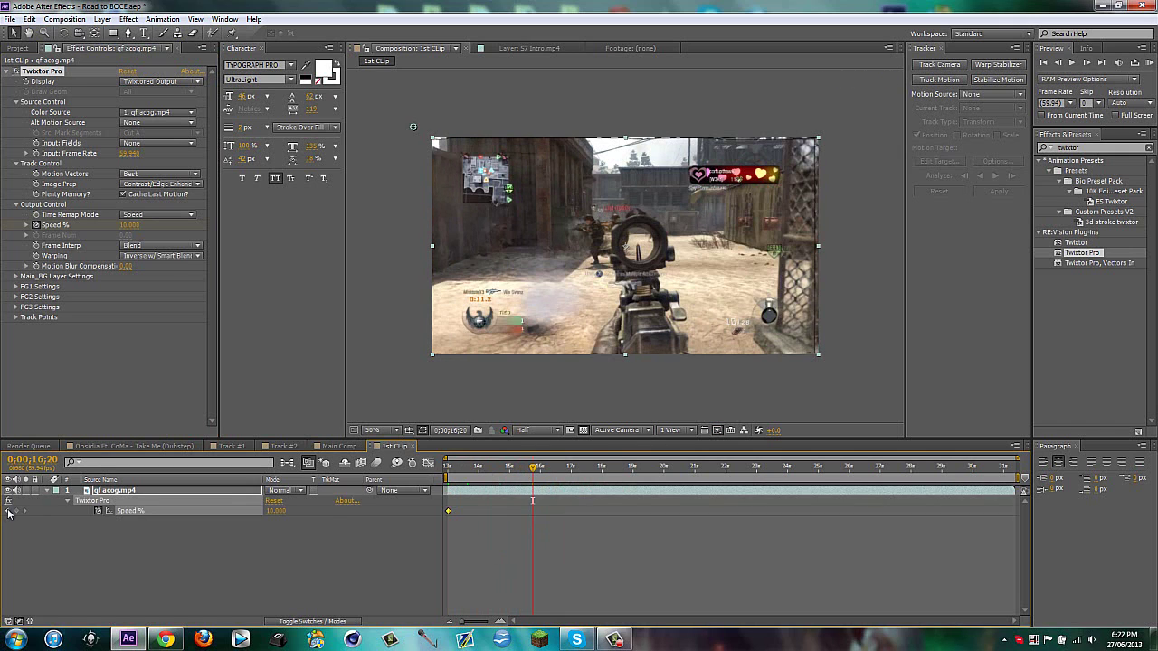
pyautogui.click(8, 510)
pyautogui.click(269, 512)
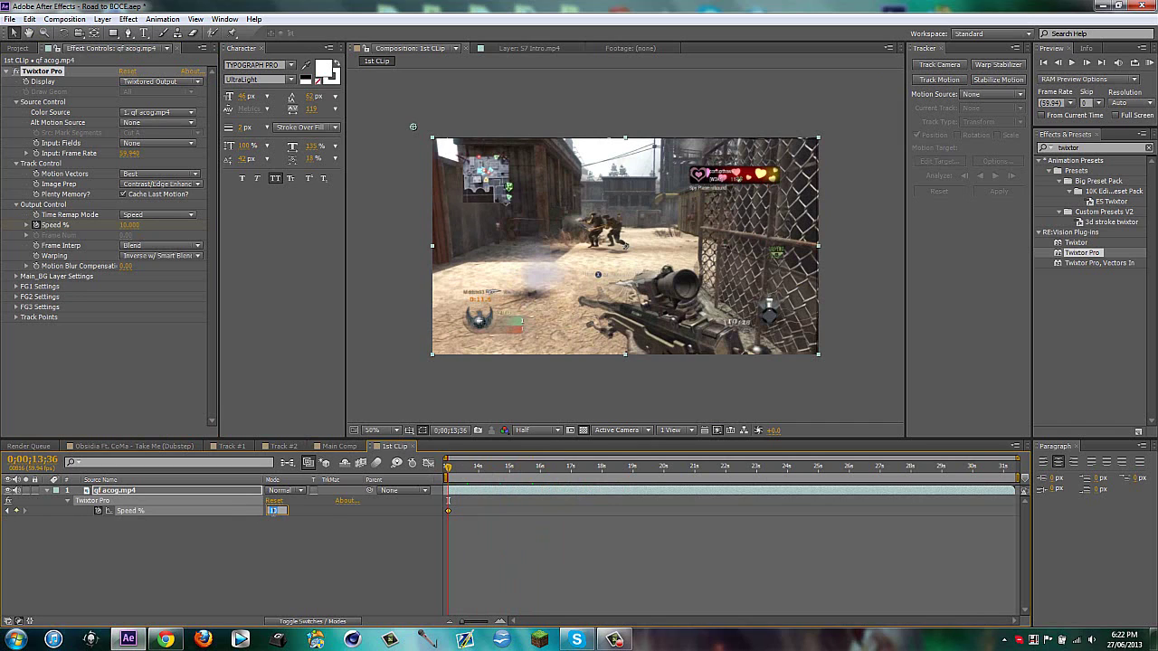
pyautogui.write('5')
pyautogui.press('Return')
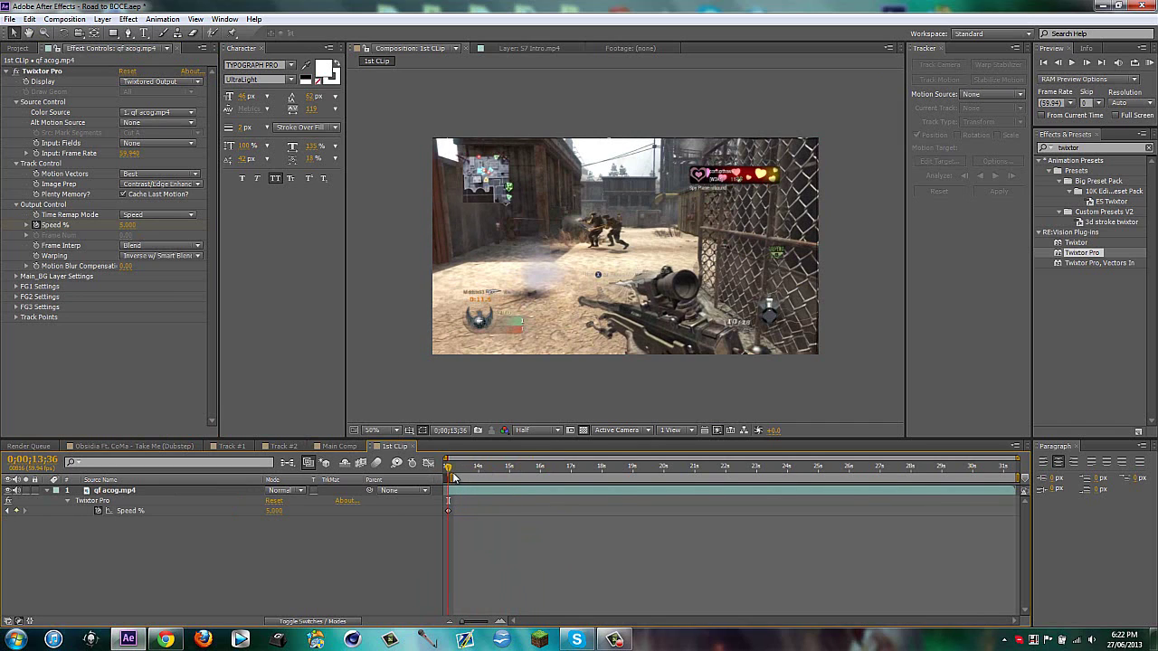
# Step: Split the qf acog.mp4 layer at 0;00;20;38 and remove Twixtor Pro from the second segment
pyautogui.moveTo(449, 468); pyautogui.dragTo(659, 470)
pyautogui.click(664, 495)
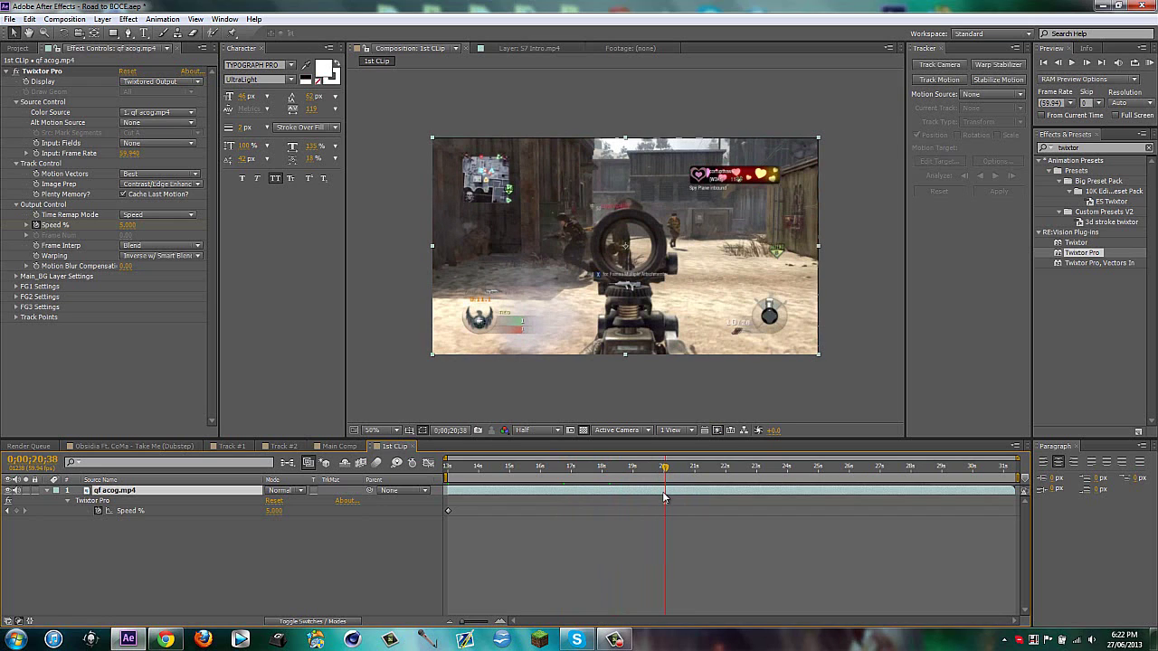
pyautogui.hotkey('ctrl', 'shift', 'd')
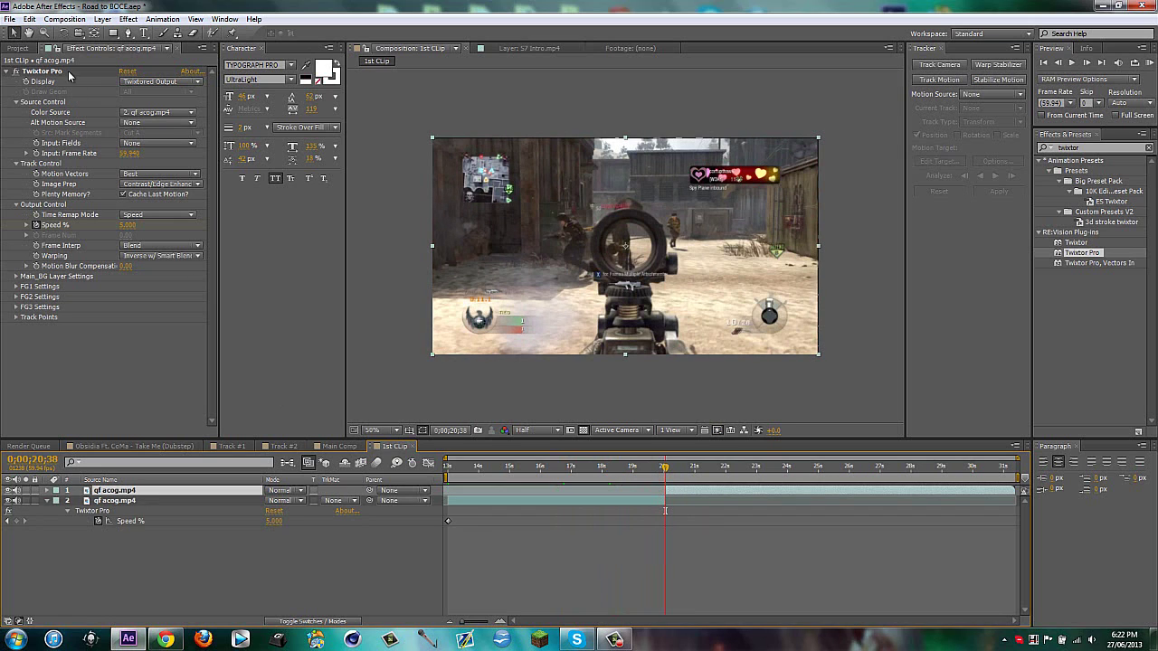
pyautogui.click(67, 76)
pyautogui.press('Delete')
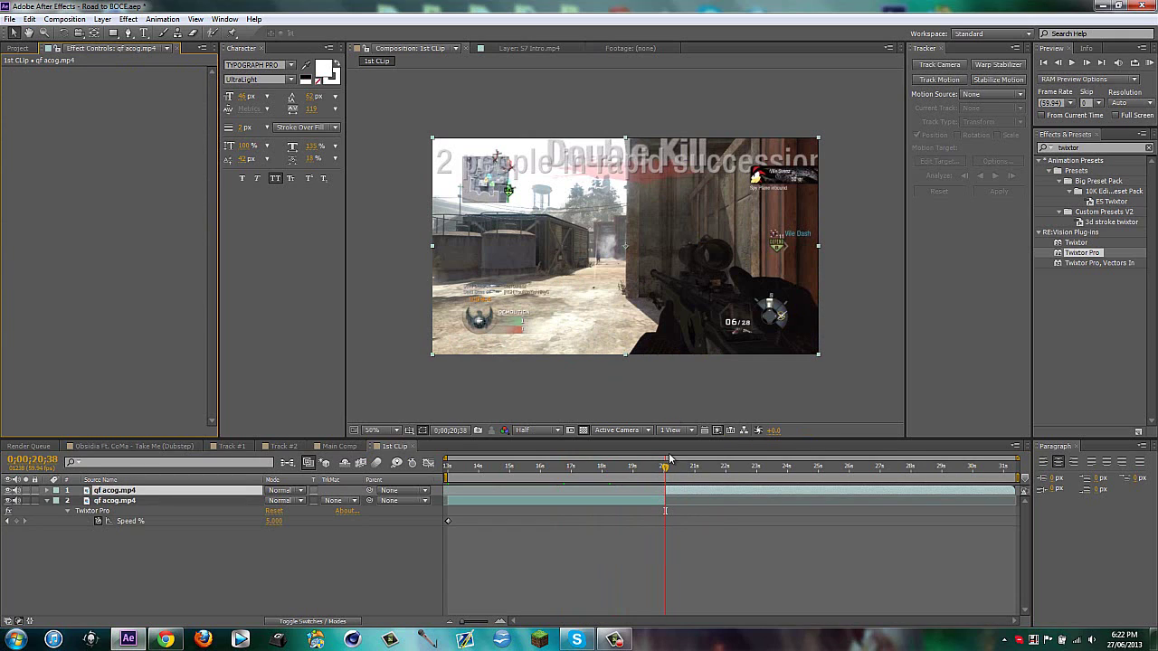
# Step: Slide the second segment so its footage matches the end of the slowed first segment, and trim its start to 0;00;20;31
pyautogui.moveTo(667, 489); pyautogui.dragTo(712, 491)
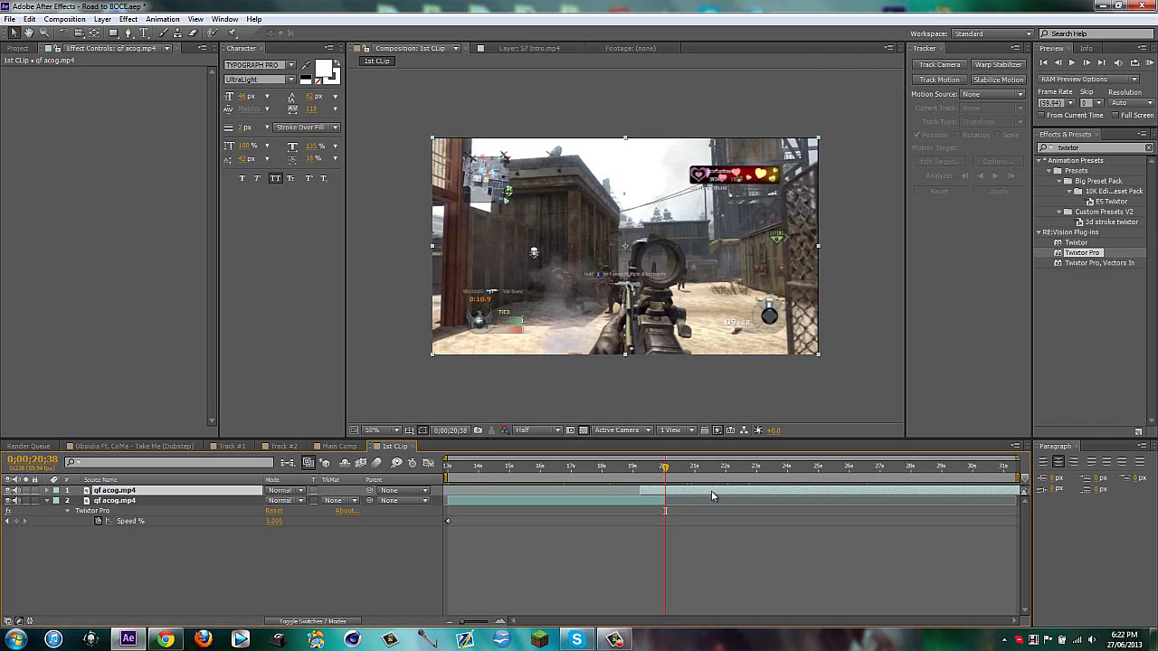
pyautogui.press('pageup')
pyautogui.press('pageup')
pyautogui.press('pageup')
pyautogui.press('pageup')
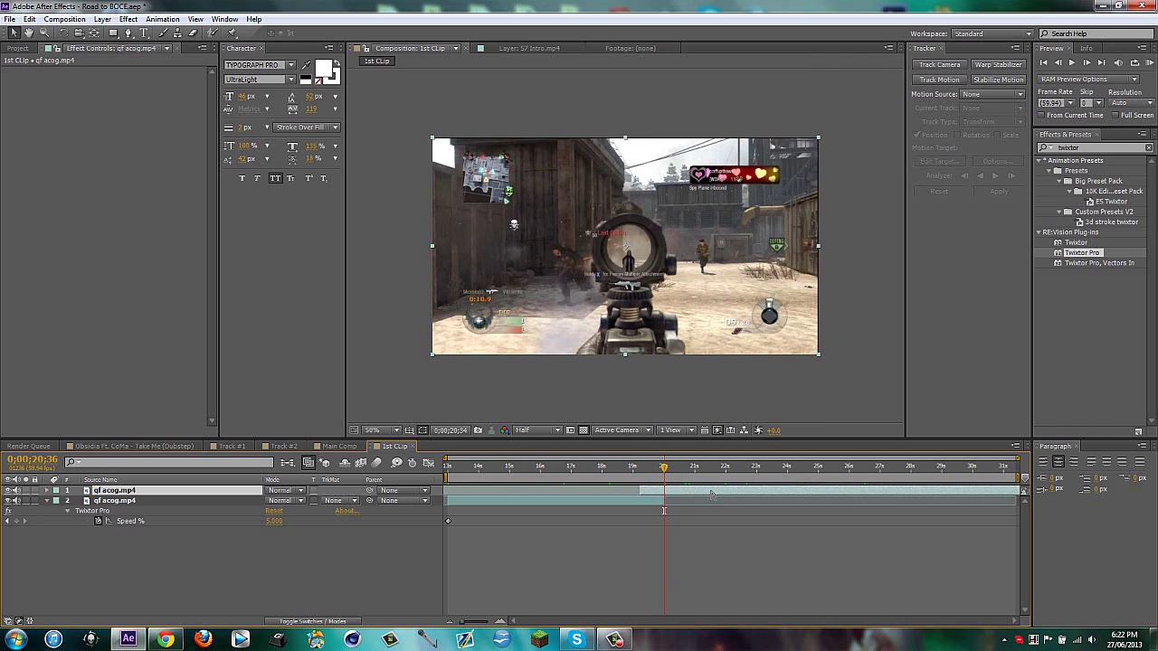
pyautogui.press('pageup')
pyautogui.press('pageup')
pyautogui.press('pageup')
pyautogui.press('pageup')
pyautogui.press('pageup')
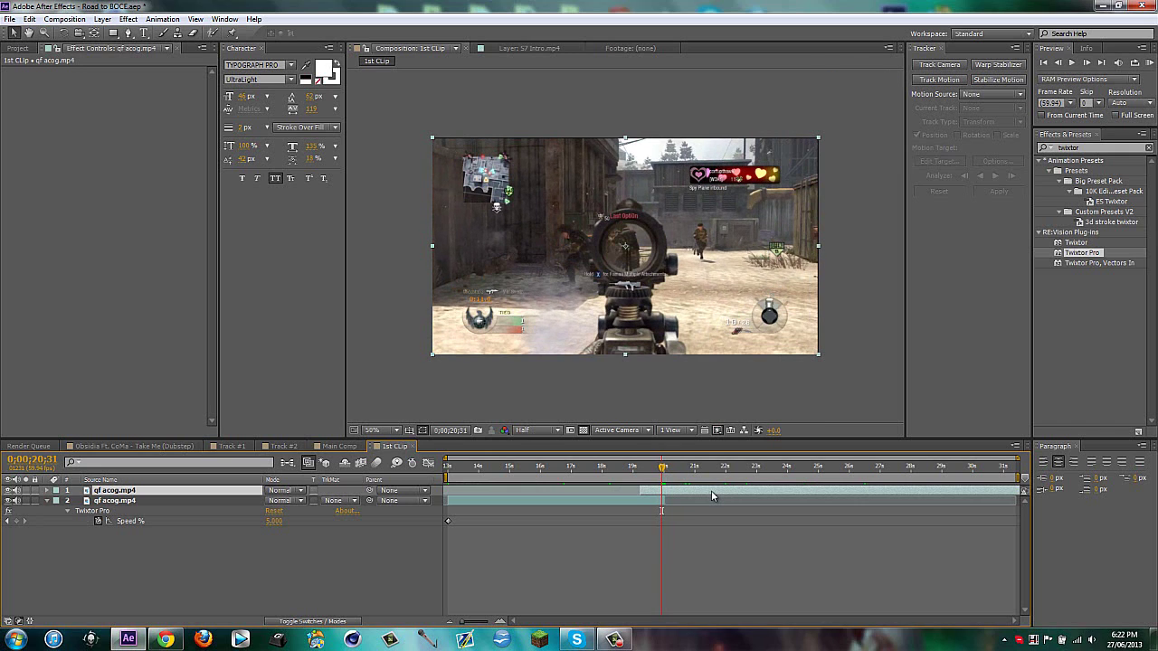
pyautogui.hotkey('alt', '[')
# Step: Compare the segments frame by frame around the cut and trim the second segment's start to 0;00;20;37
pyautogui.click(648, 499)
pyautogui.press('pagedown')
pyautogui.press('pagedown')
pyautogui.press('pagedown')
pyautogui.press('pagedown')
pyautogui.press('pagedown')
pyautogui.press('pagedown')
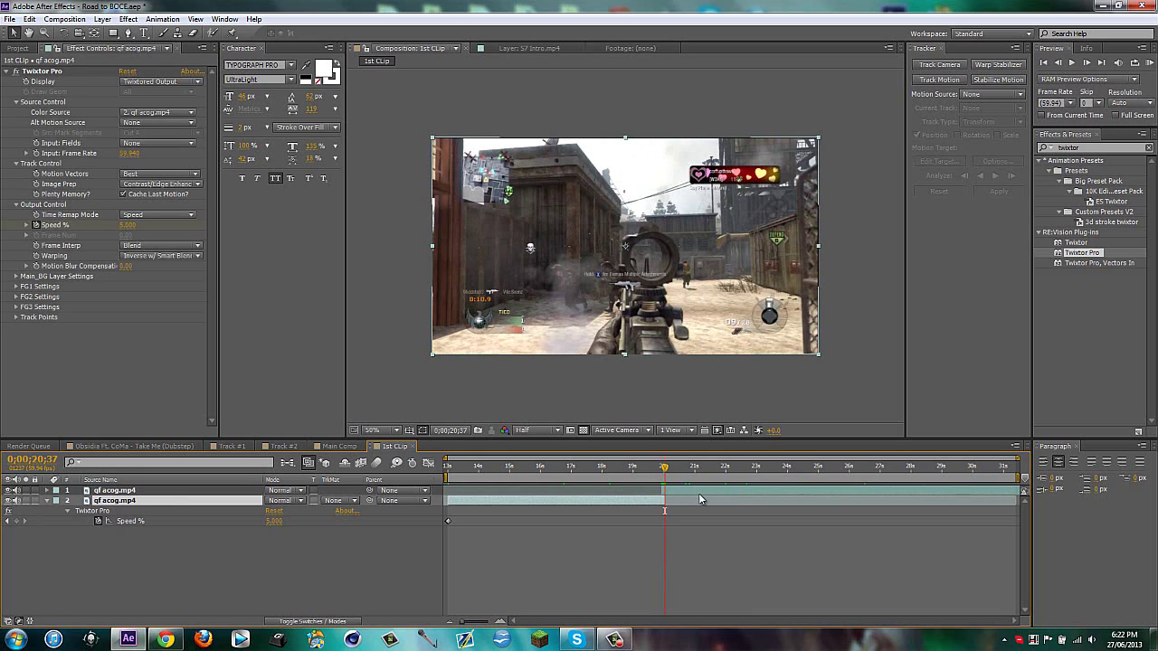
pyautogui.click(699, 494)
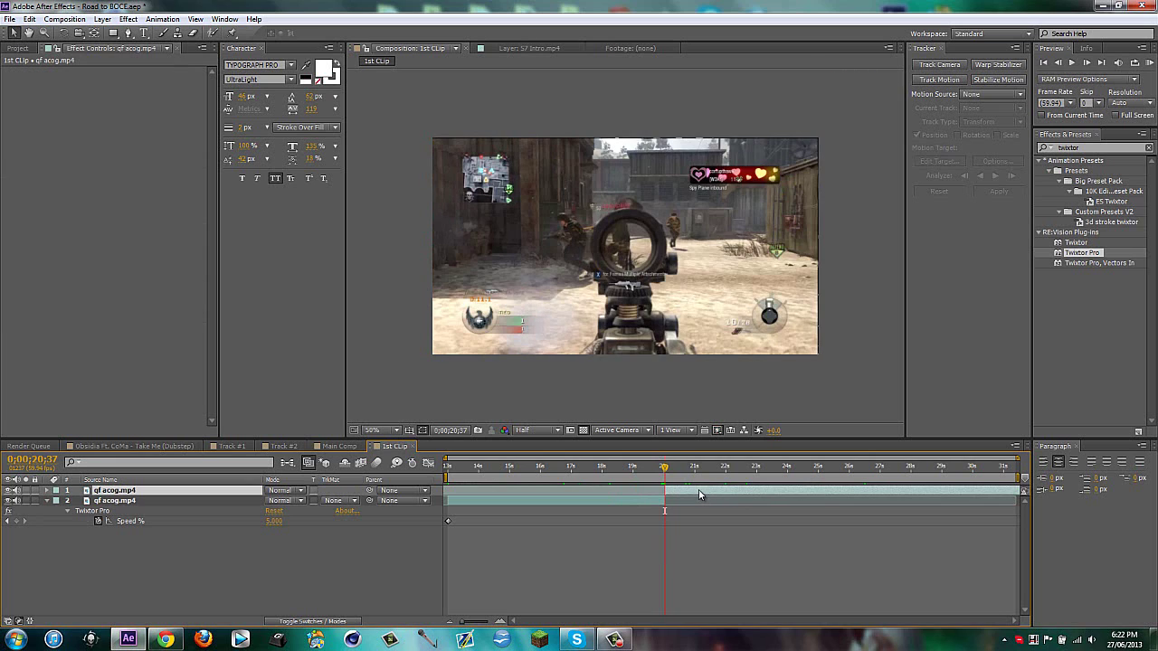
# Step: Add an adjustment layer above both clip segments with its start trimmed to 0;00;20;38, and place composition marker 1 there
pyautogui.moveTo(666, 468)
pyautogui.mouseDown()
pyautogui.moveTo(469, 470)
pyautogui.moveTo(670, 468)
pyautogui.mouseUp()
pyautogui.click(588, 501)
pyautogui.press('u')
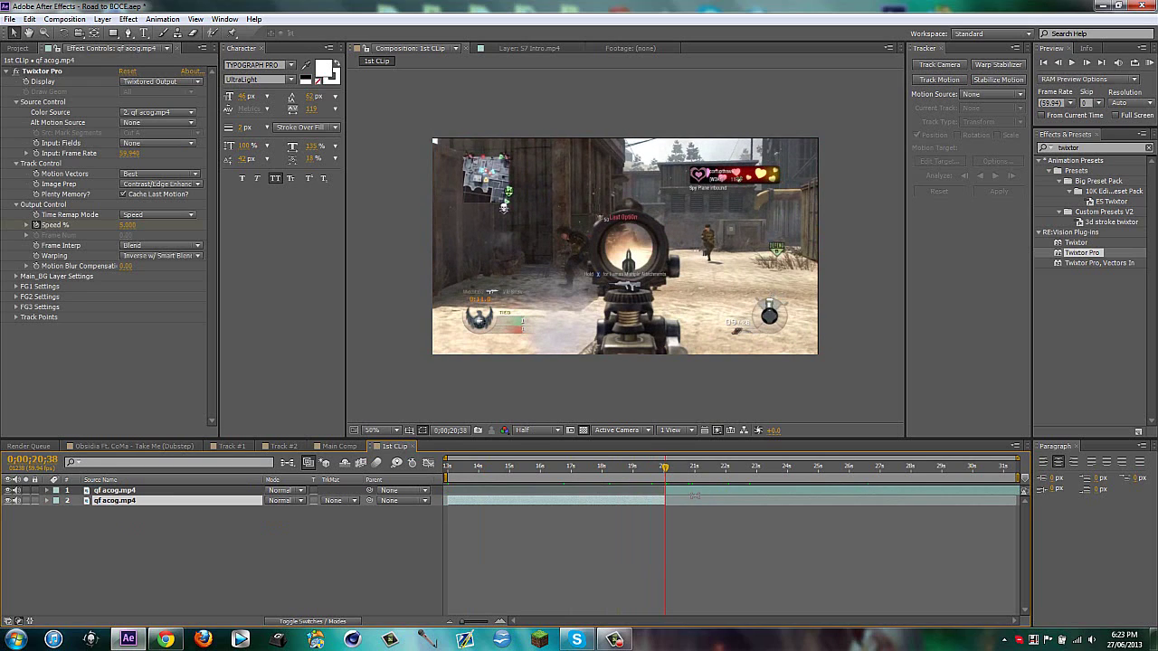
pyautogui.click(325, 551)
pyautogui.hotkey('ctrl', 'alt', 'y')
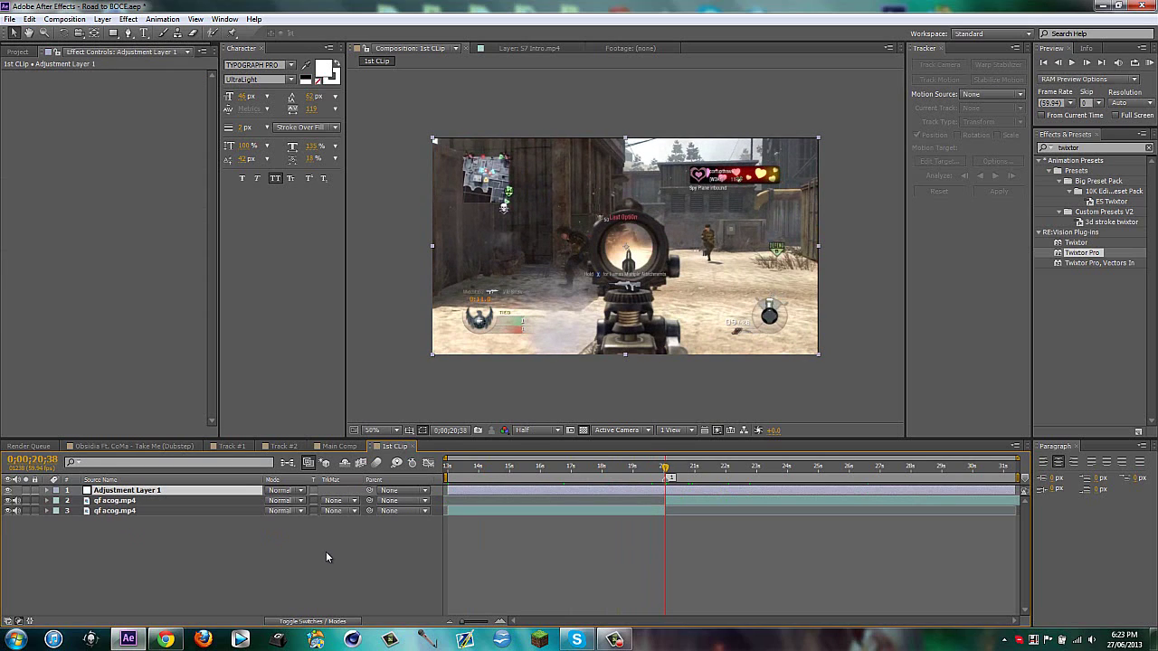
pyautogui.hotkey('alt', '[')
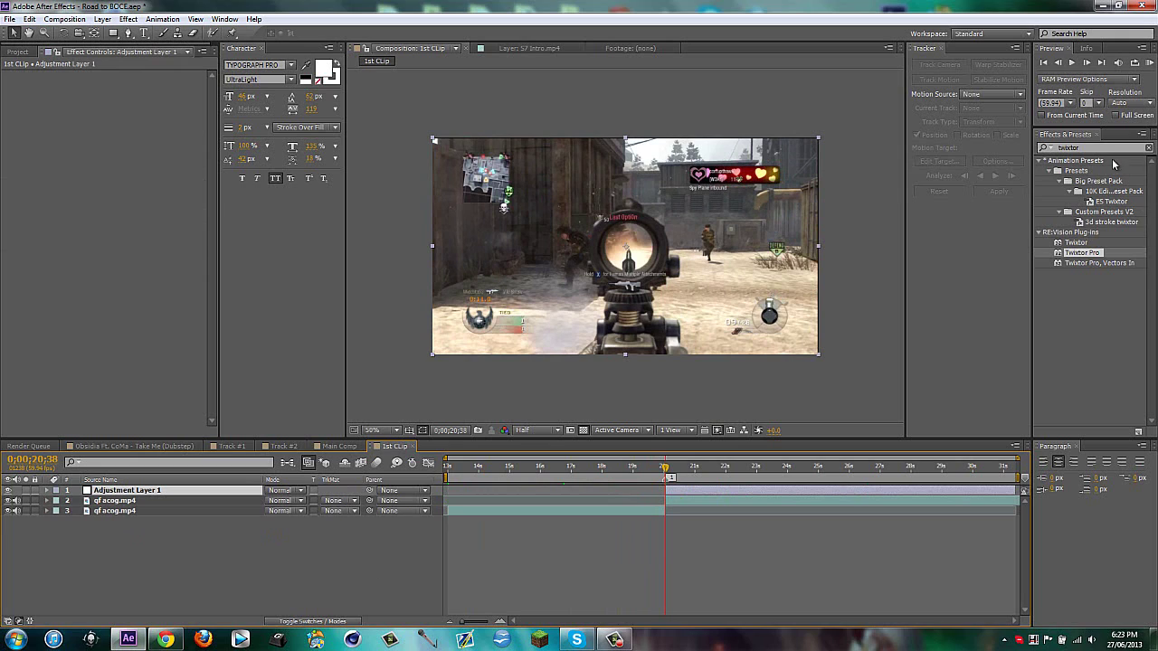
# Step: Extend the adjustment layer's start back to 0;00;20;28
pyautogui.click(1113, 147)
pyautogui.click(649, 523)
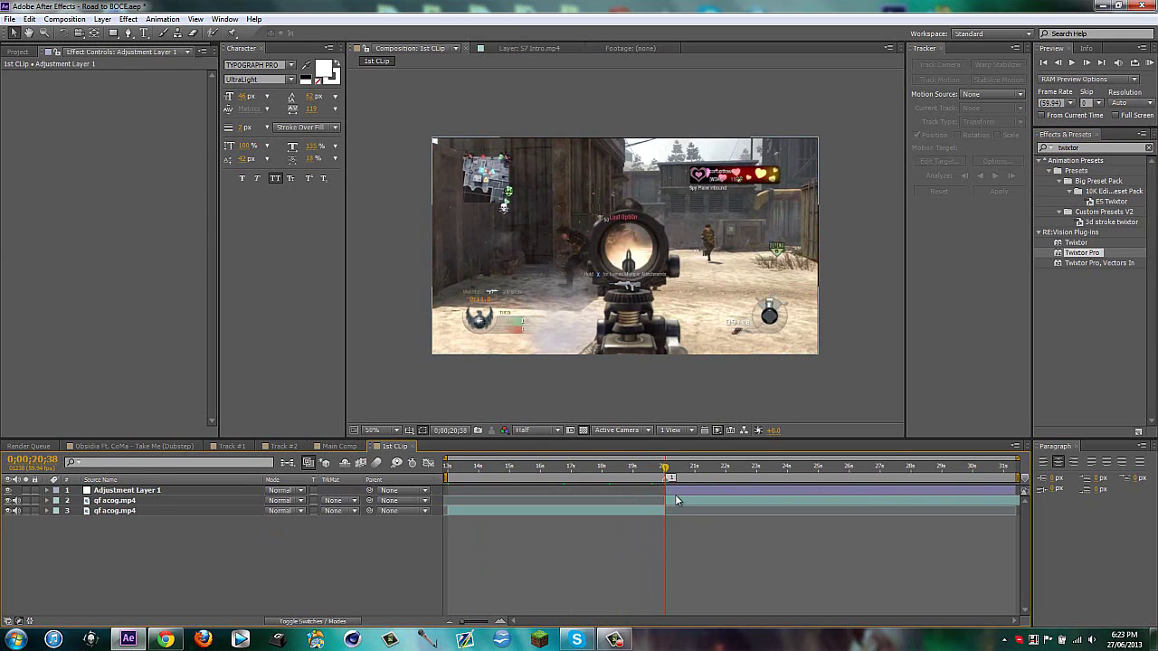
pyautogui.click(678, 493)
pyautogui.hotkey('shift', 'pageup')
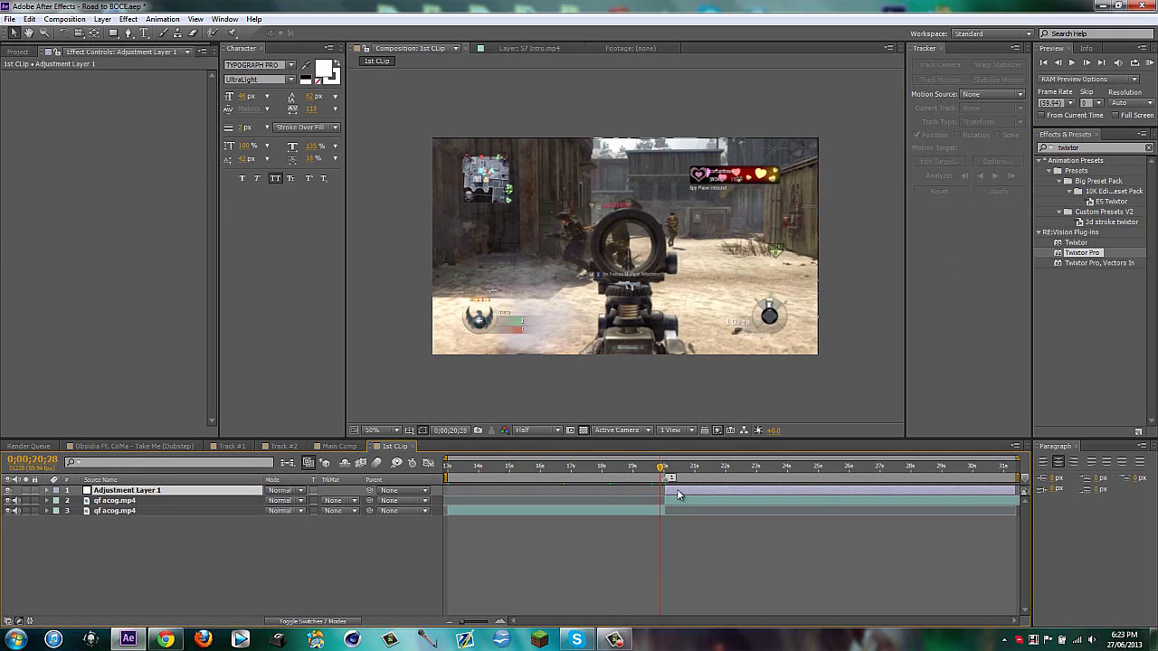
# Step: Apply the Transform effect to the adjustment layer and enable keyframing for its Position and Scale at 0;00;20;28
pyautogui.hotkey('ctrl', '5')
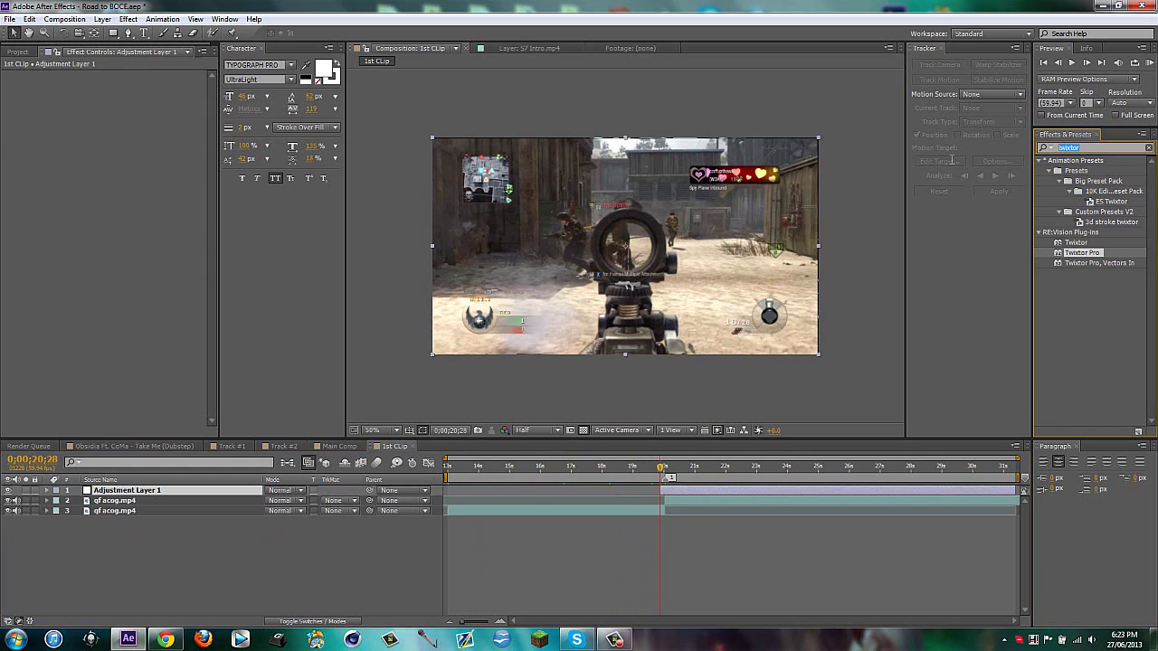
pyautogui.write('tran')
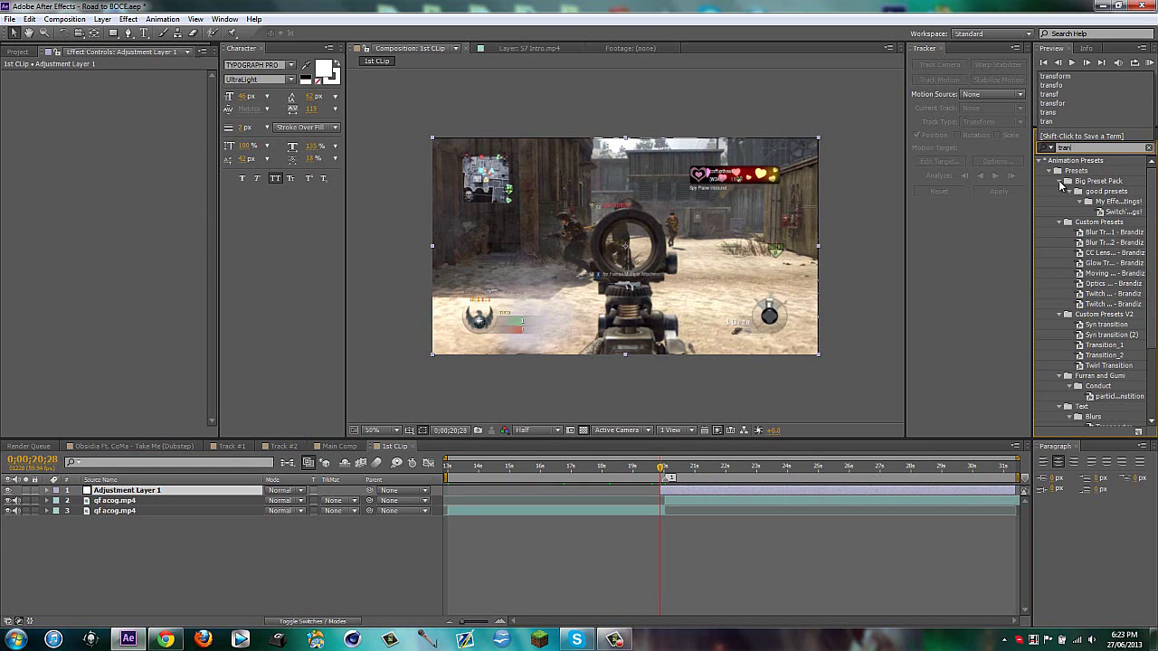
pyautogui.write('sform')
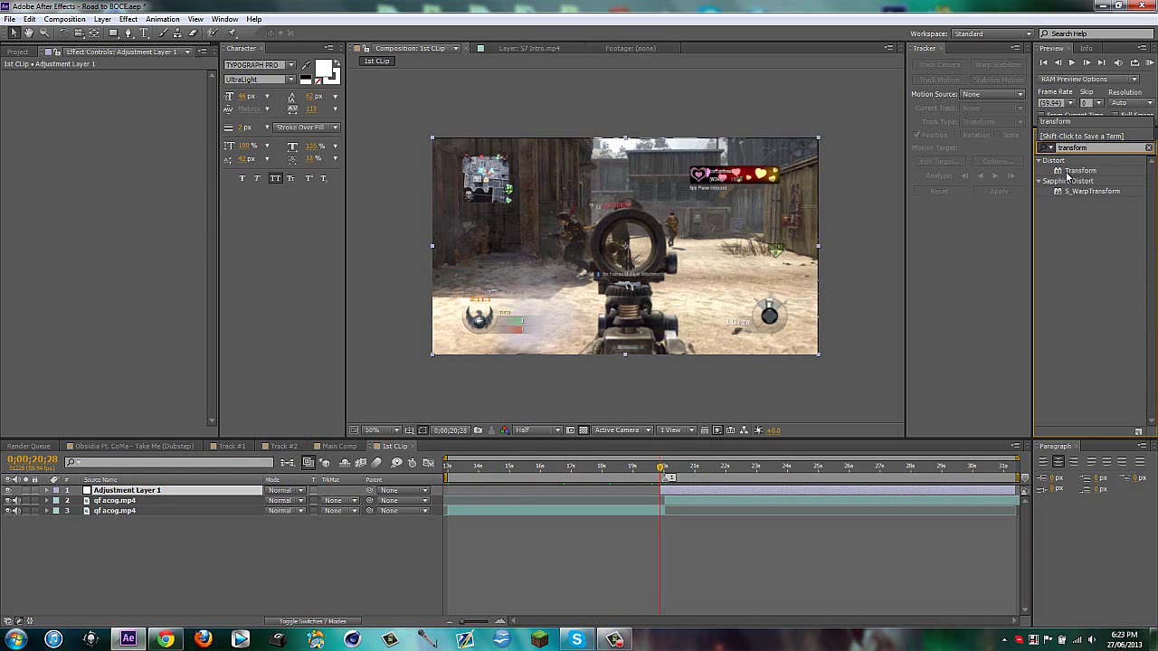
pyautogui.moveTo(1076, 170); pyautogui.dragTo(714, 482)
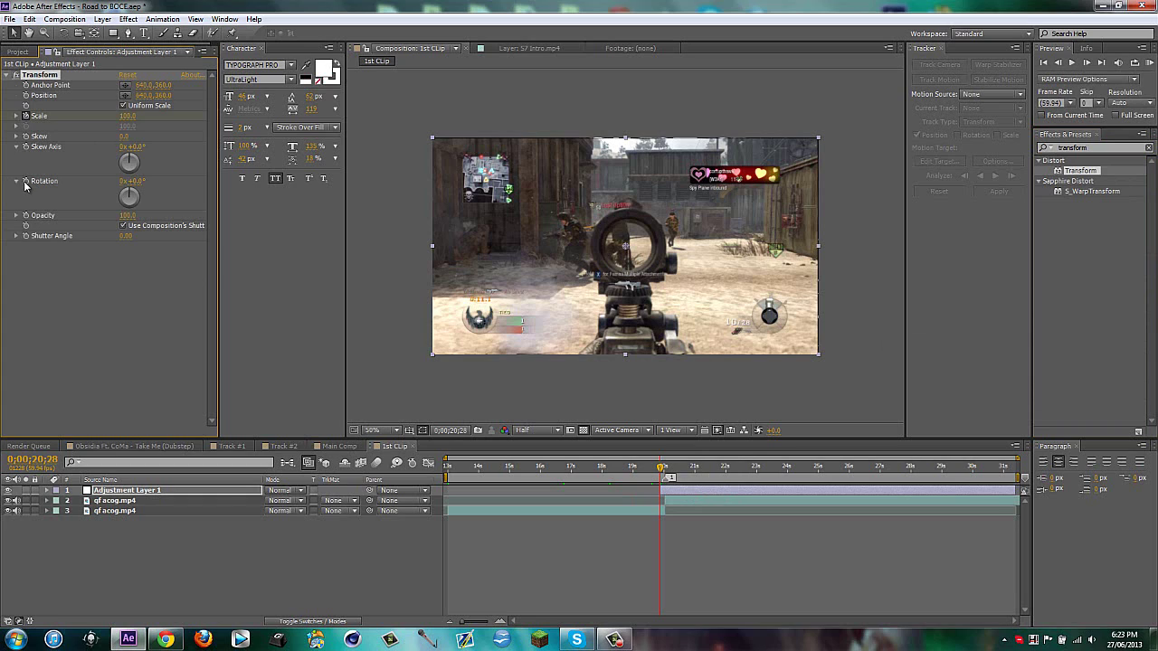
pyautogui.click(26, 96)
pyautogui.press('u')
# Step: At 0;00;20;38, keyframe the Transform effect's Scale at 125 and its Position at 640, 318
pyautogui.hotkey('shift', 'pagedown')
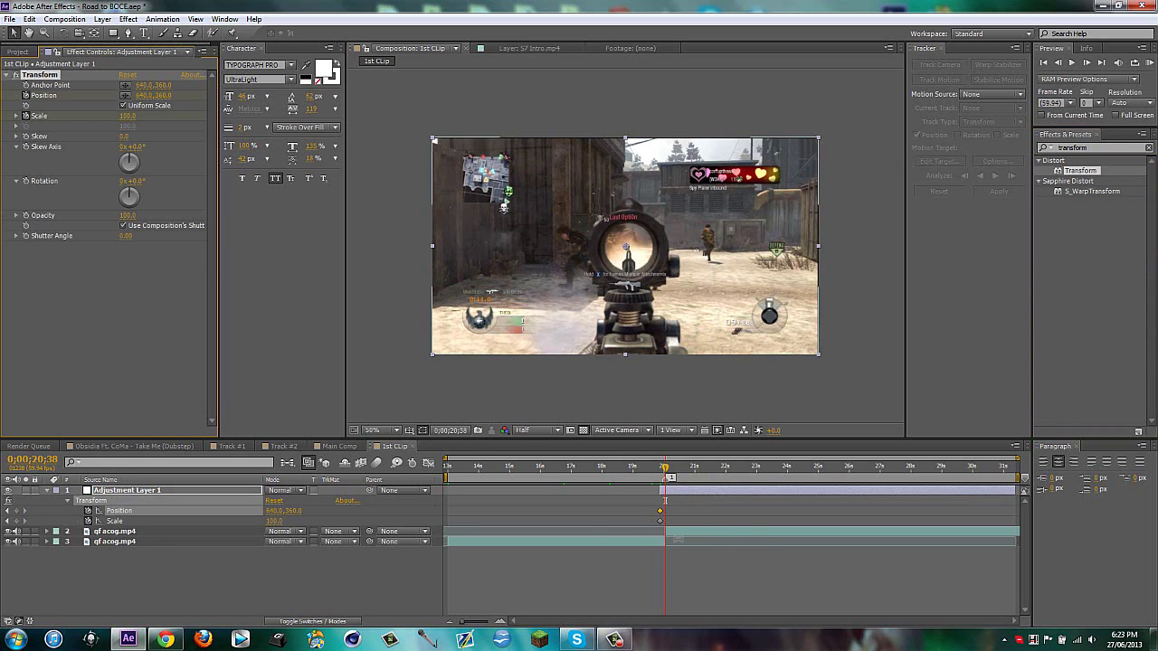
pyautogui.click(275, 521)
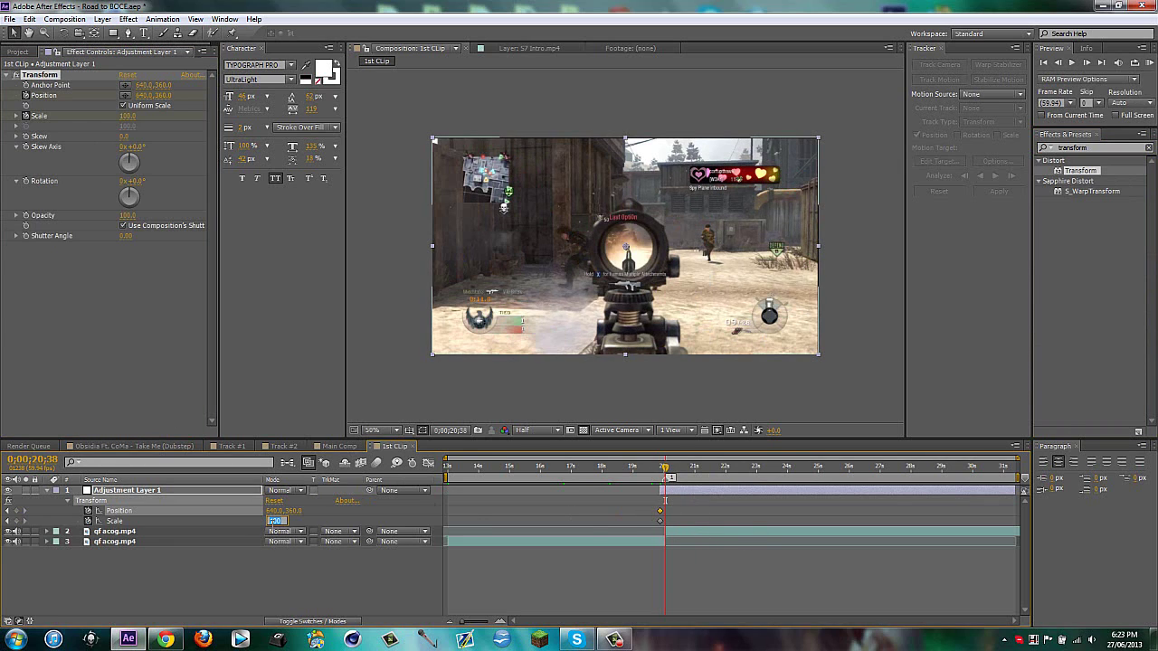
pyautogui.write('125')
pyautogui.press('Return')
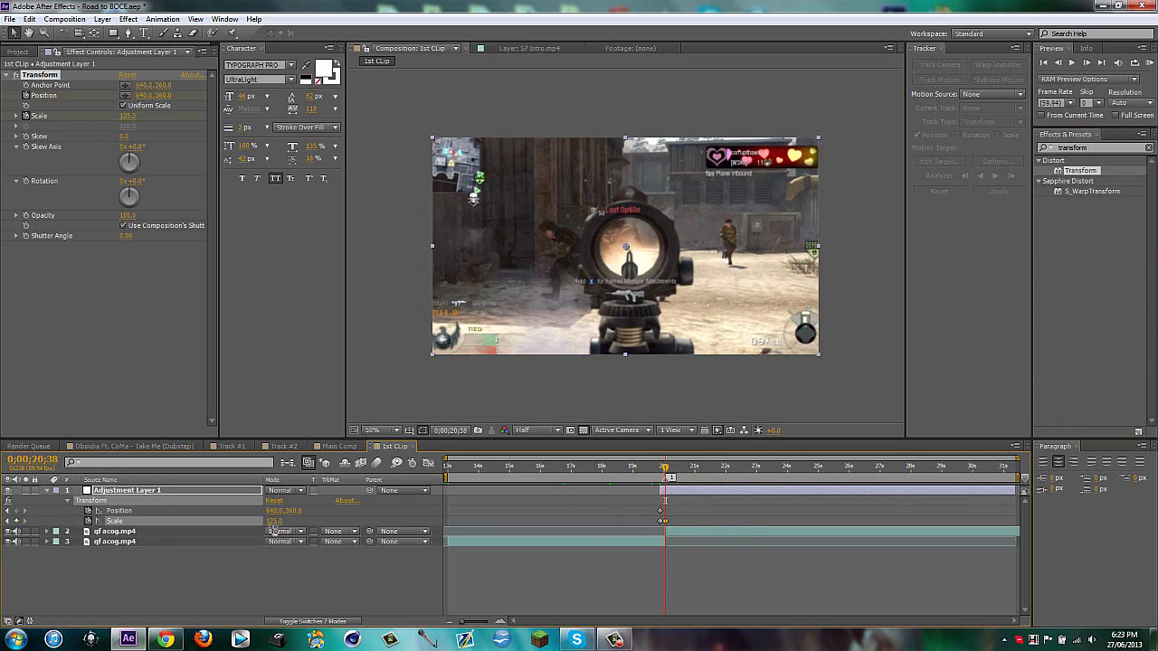
pyautogui.moveTo(295, 511); pyautogui.dragTo(234, 497)
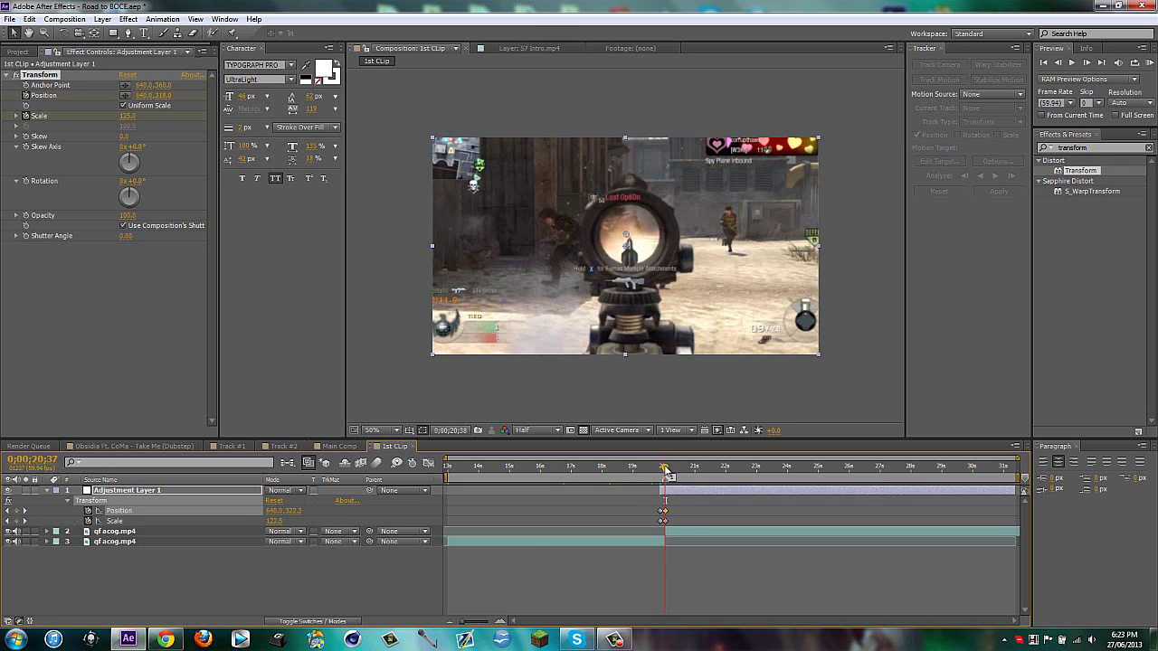
pyautogui.moveTo(668, 467); pyautogui.dragTo(667, 468)
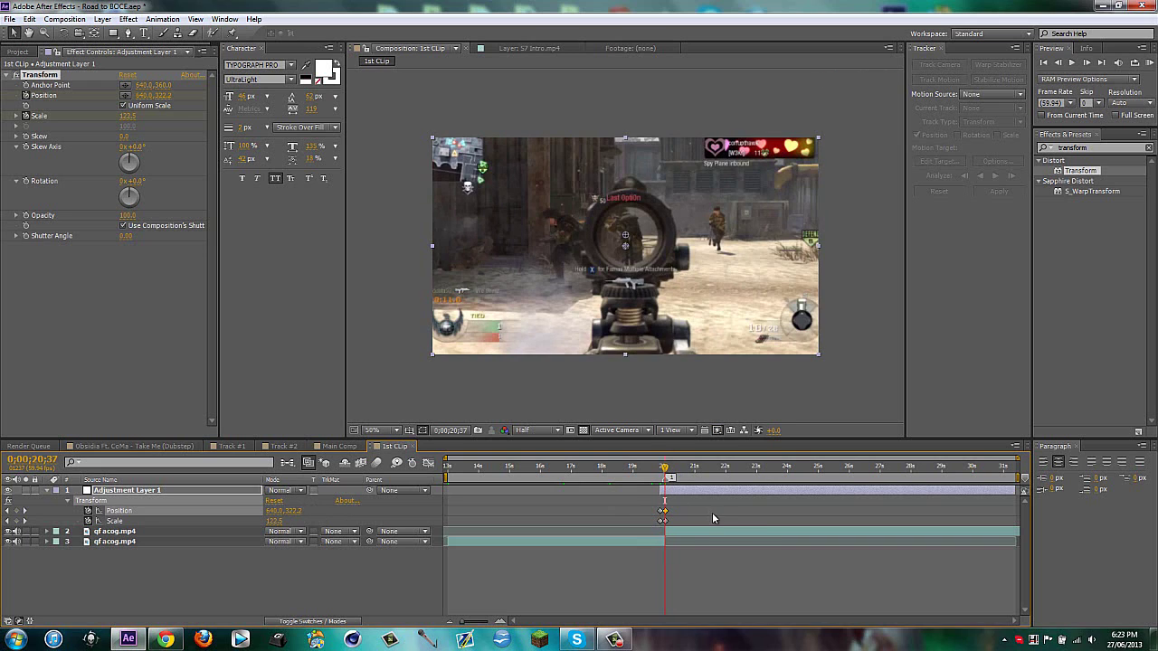
pyautogui.press('pagedown')
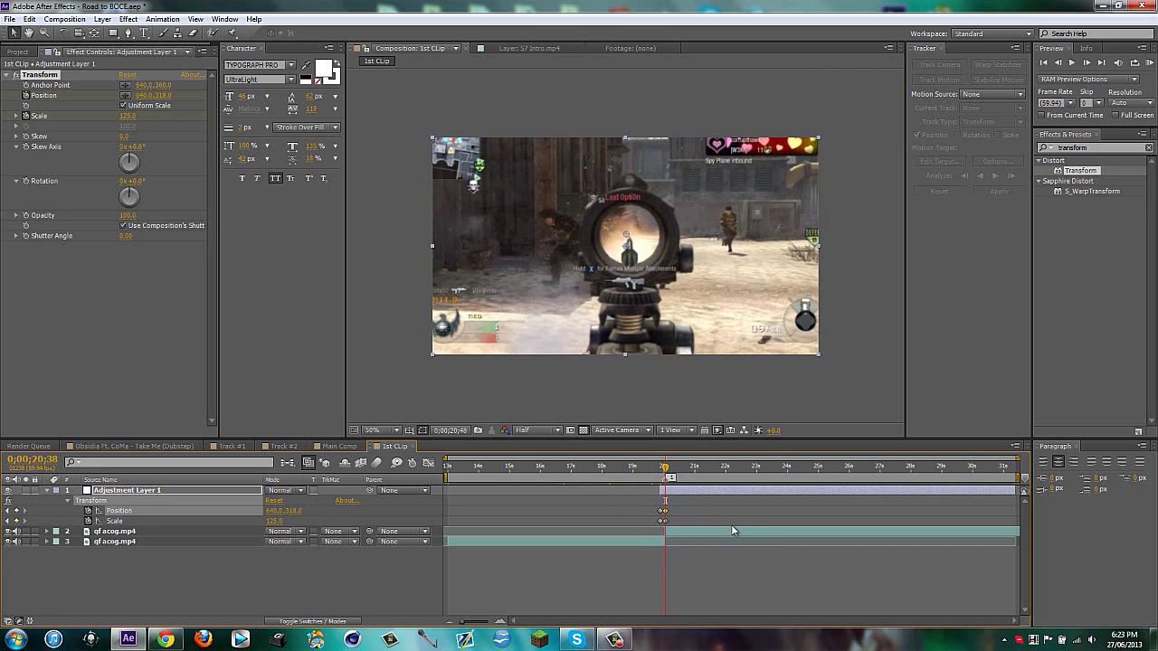
# Step: At 0;00;21;48, keyframe the Transform effect's Scale at 105 and its Position at 640, 360
pyautogui.press('space')
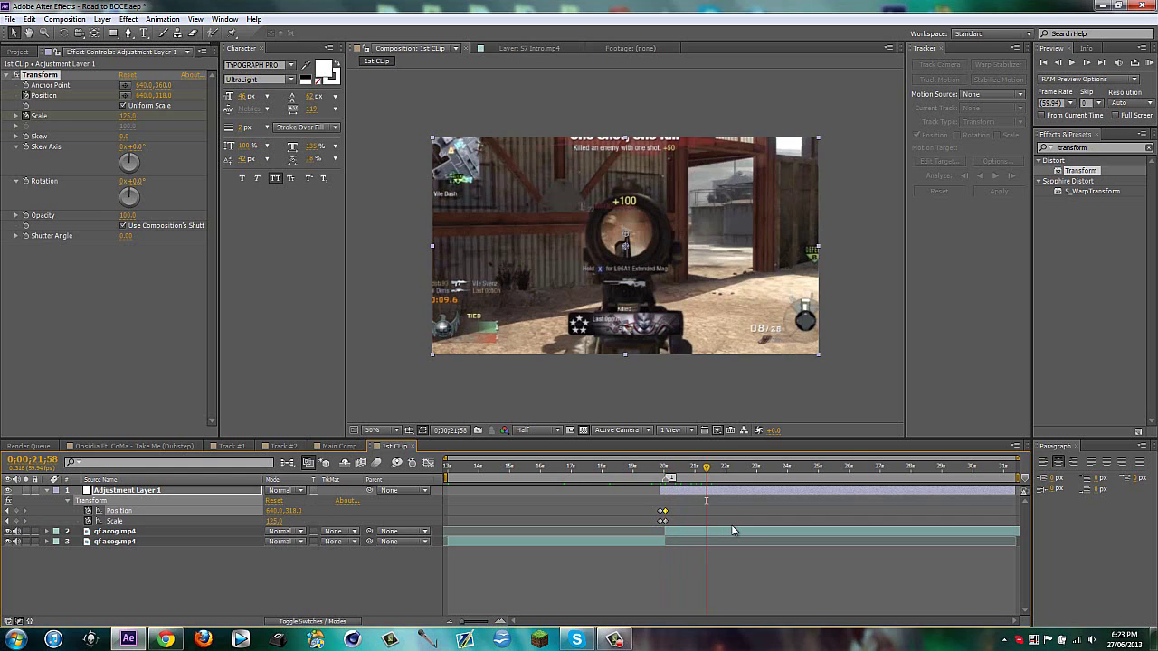
pyautogui.click(274, 521)
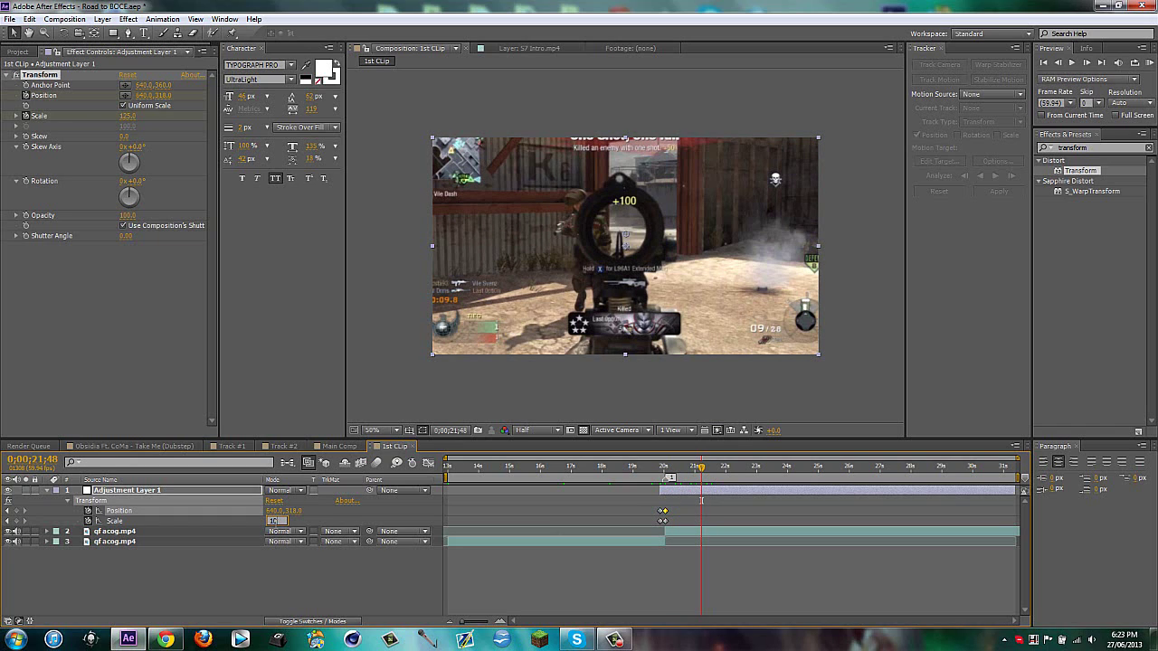
pyautogui.write('105')
pyautogui.hotkey('shift', 'Tab')
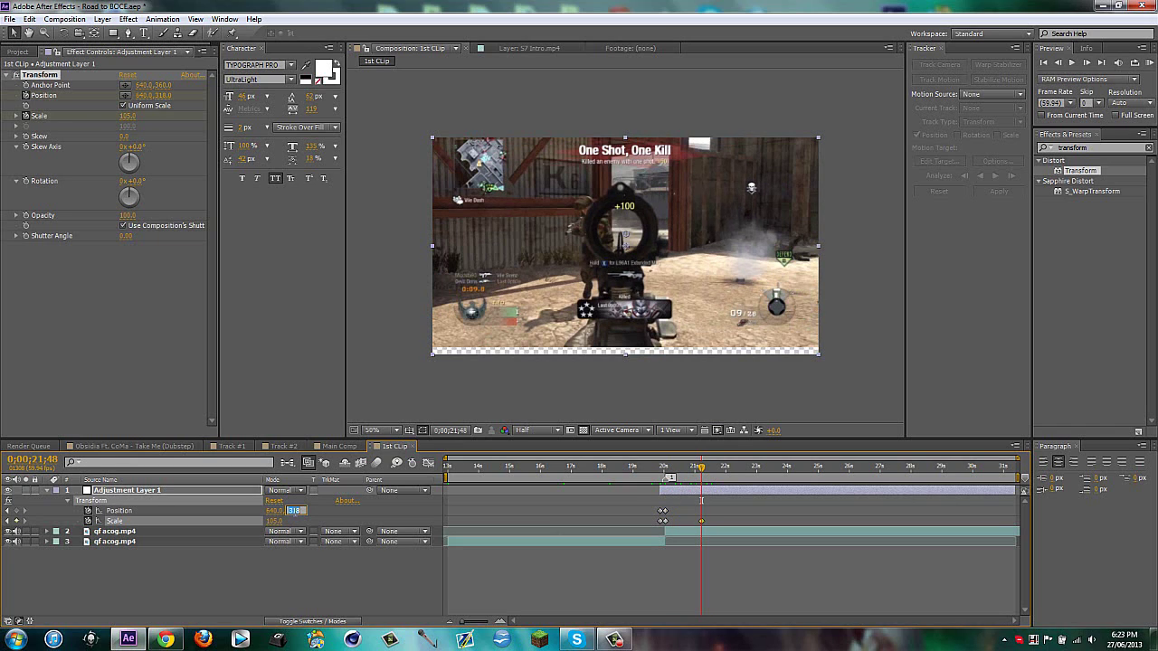
pyautogui.write('360')
pyautogui.press('Return')
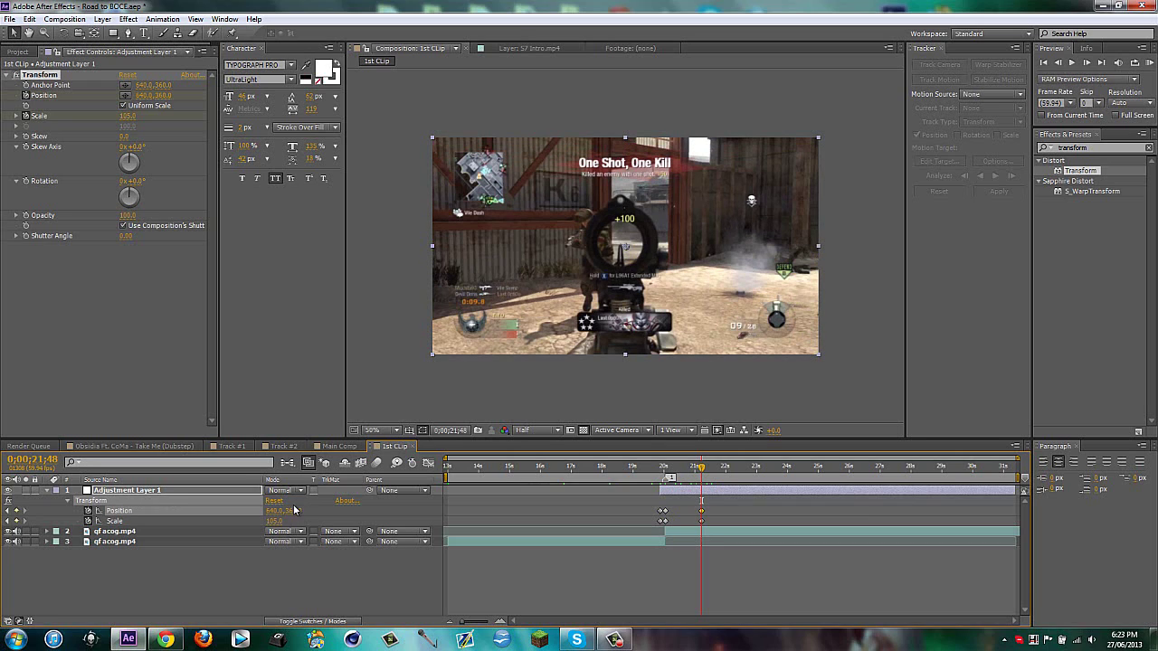
# Step: Remove all Position keyframes from the Transform effect and show only the remaining keyframed property
pyautogui.click(88, 510)
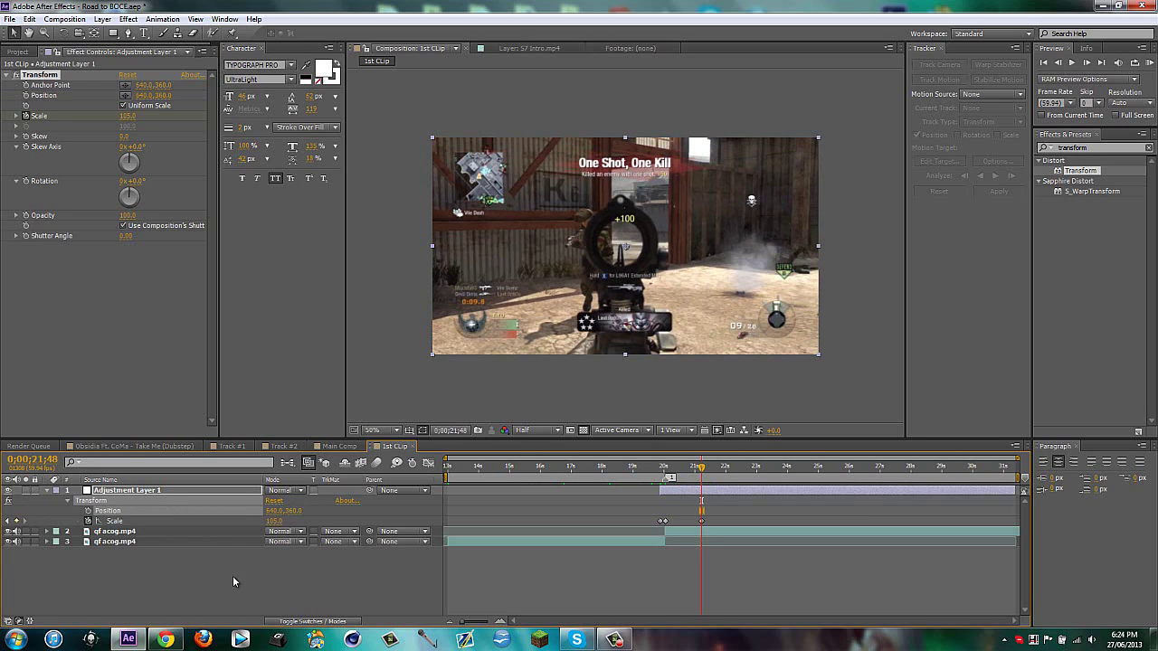
pyautogui.press('u')
pyautogui.press('u')
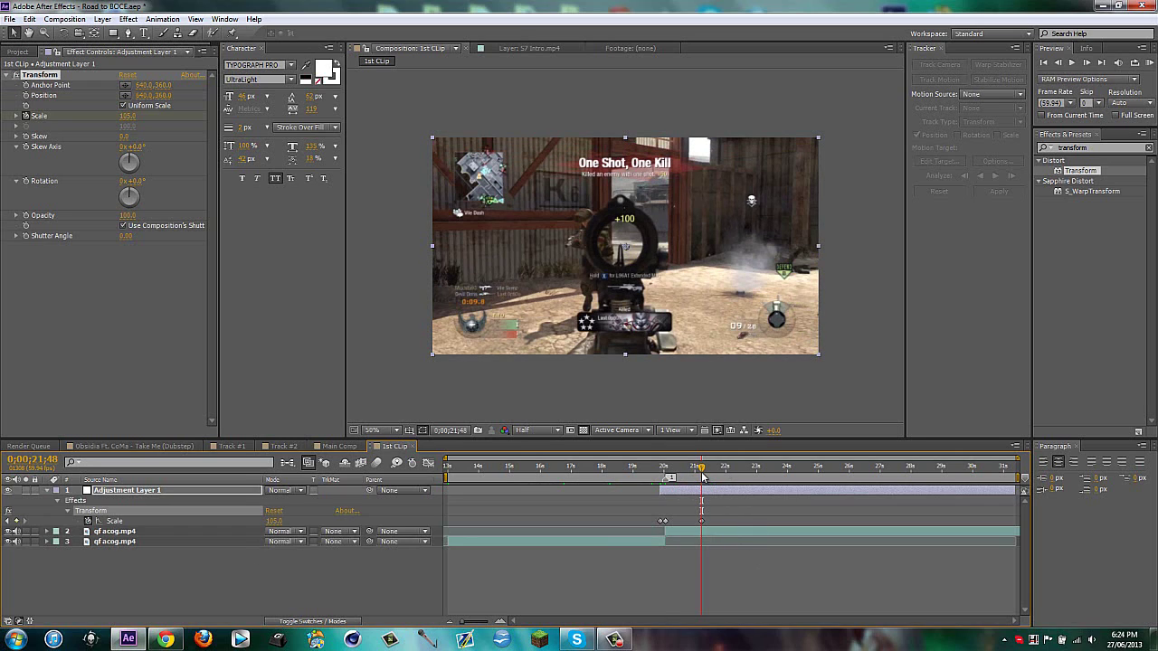
# Step: Keyframe the Transform effect's Scale at 100 at 0;00;22;08
pyautogui.hotkey('shift', 'pagedown')
pyautogui.hotkey('shift', 'pagedown')
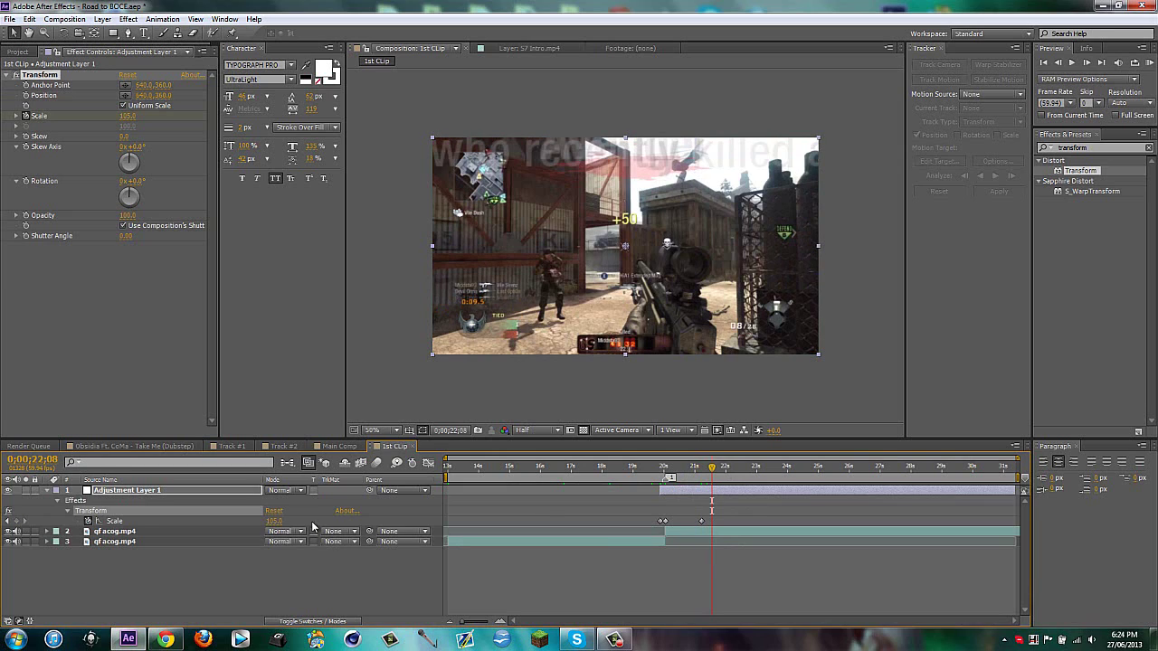
pyautogui.click(274, 521)
pyautogui.write('100')
pyautogui.press('Return')
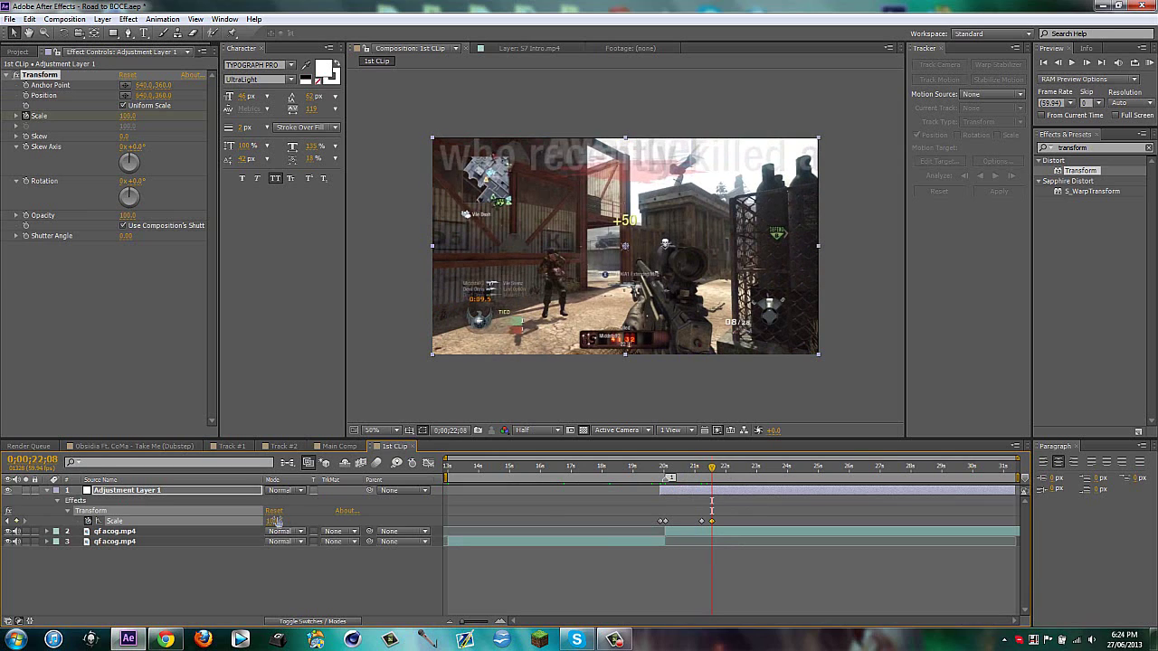
# Step: Trim the adjustment layer to end at 0;00;22;08 and apply Easy Ease to all of its Scale keyframes
pyautogui.hotkey('alt', ']')
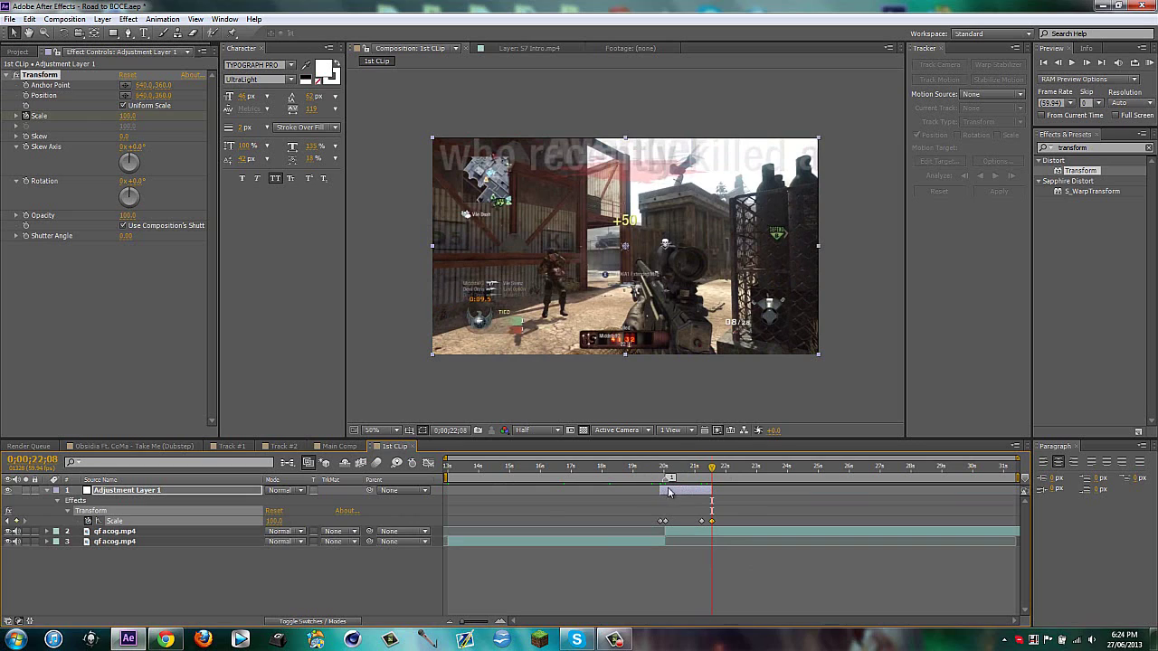
pyautogui.press('i')
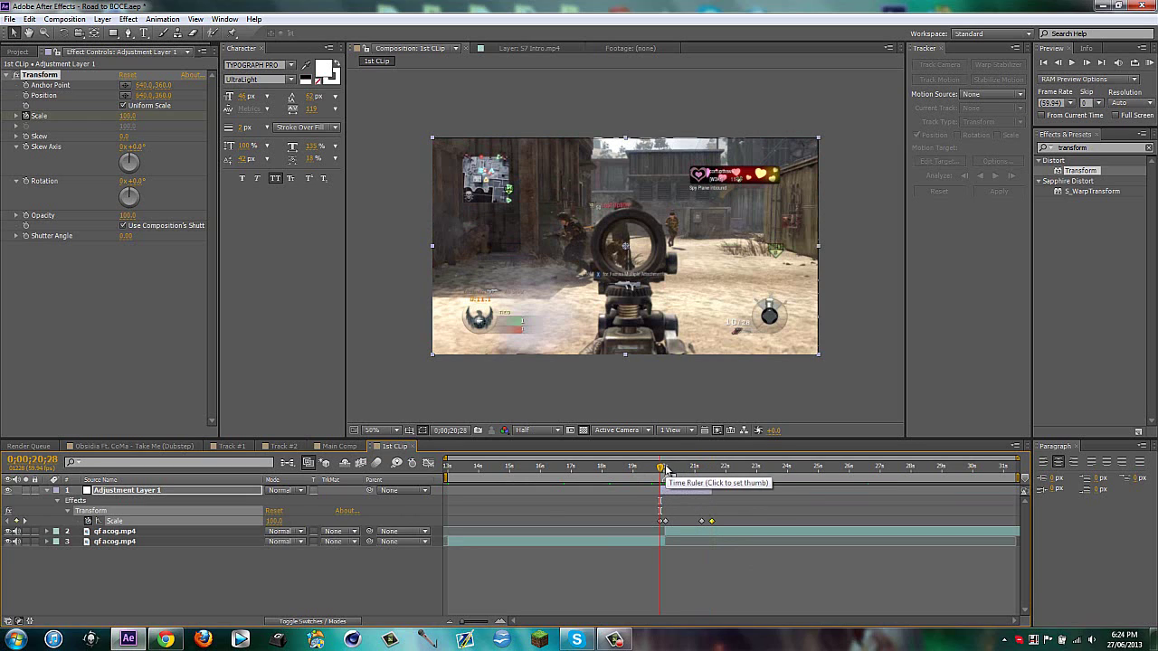
pyautogui.moveTo(645, 510); pyautogui.dragTo(721, 526)
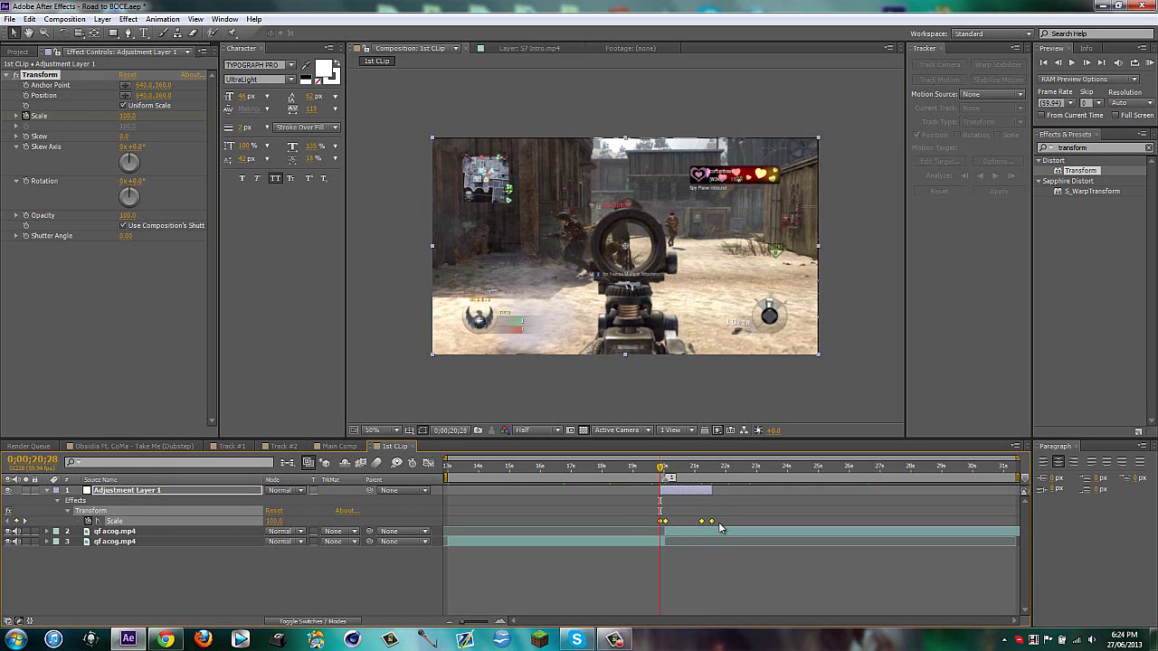
pyautogui.press('F9')
pyautogui.moveTo(658, 467); pyautogui.dragTo(692, 467)
pyautogui.press('1')
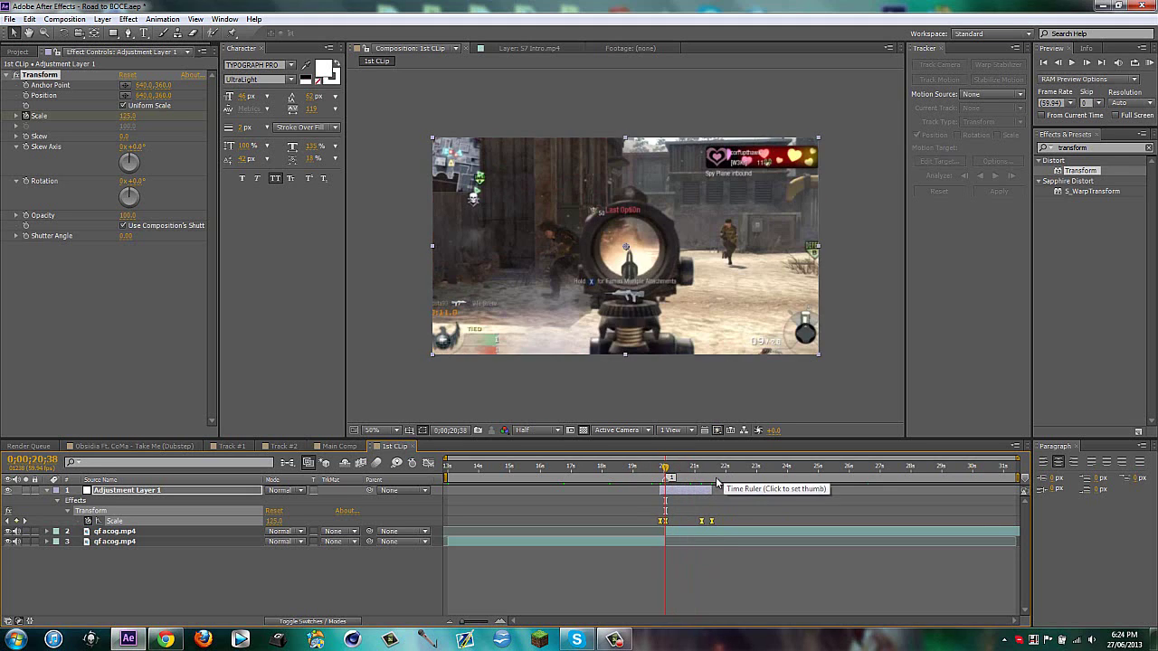
pyautogui.press('u')
pyautogui.click(351, 584)
# Step: Find the Video Copilot Twitch effect and apply it to the adjustment layer
pyautogui.moveTo(1096, 148); pyautogui.dragTo(1043, 140)
pyautogui.write('twitch')
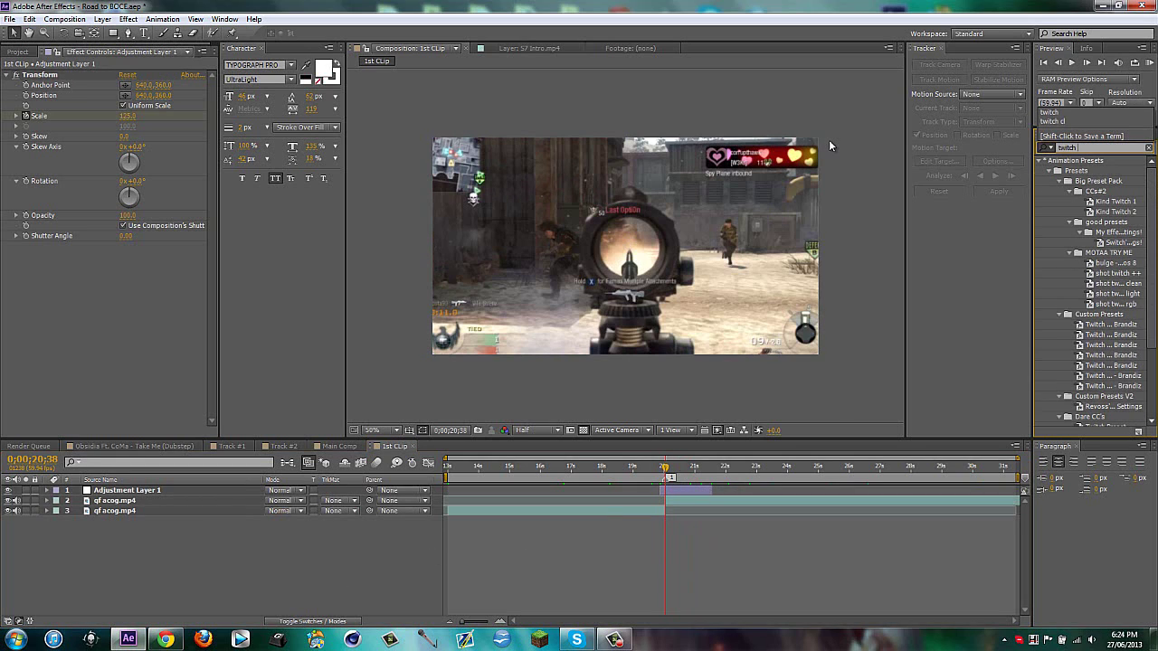
pyautogui.click(1062, 184)
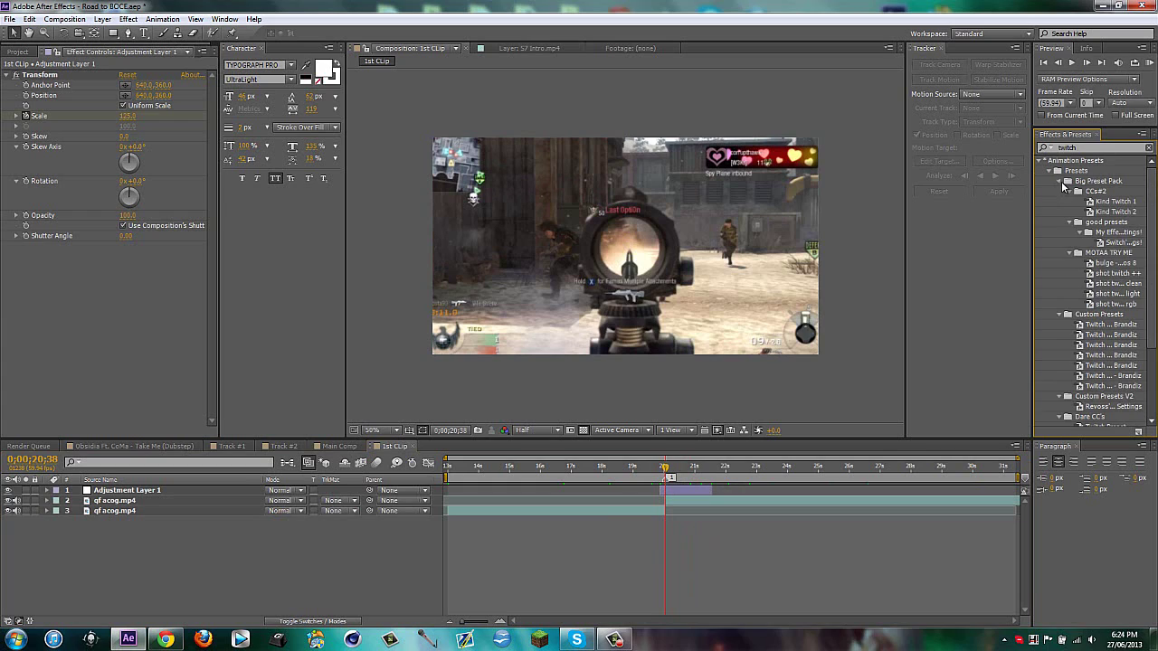
pyautogui.click(1061, 183)
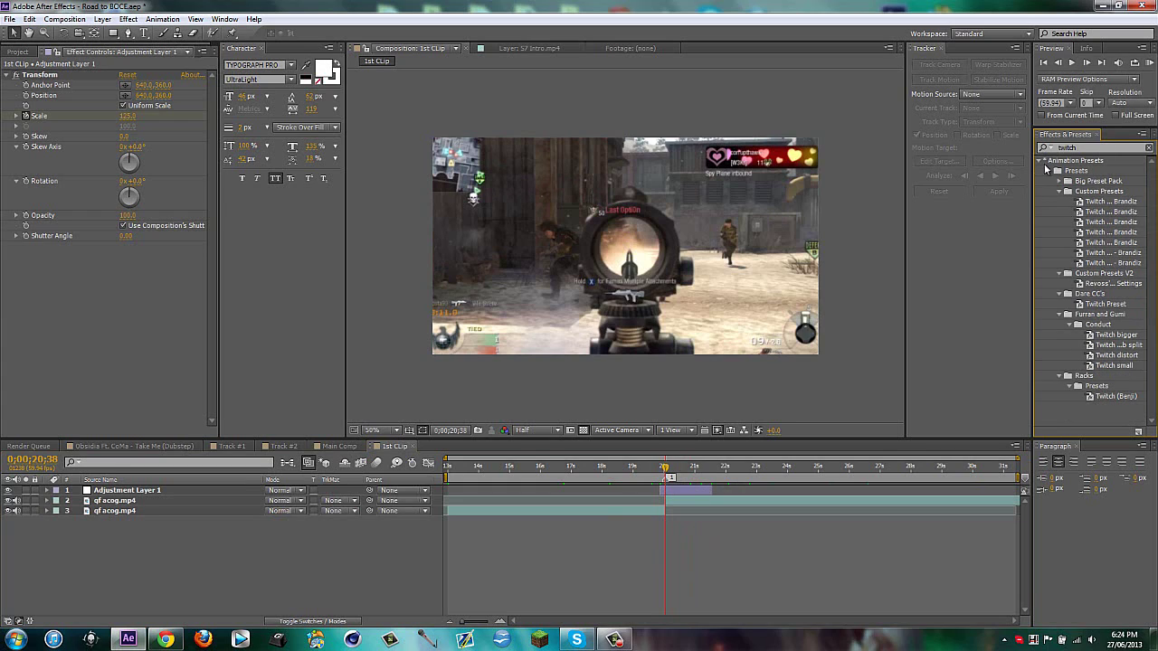
pyautogui.click(1104, 146)
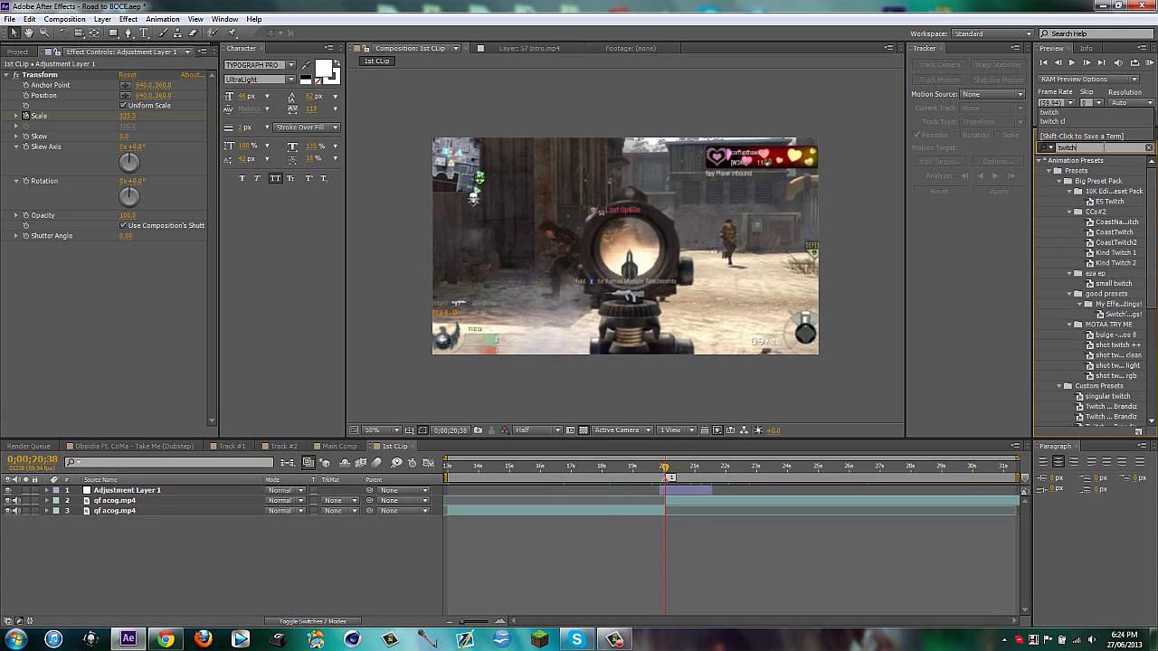
pyautogui.click(1040, 161)
pyautogui.moveTo(1074, 181); pyautogui.dragTo(686, 496)
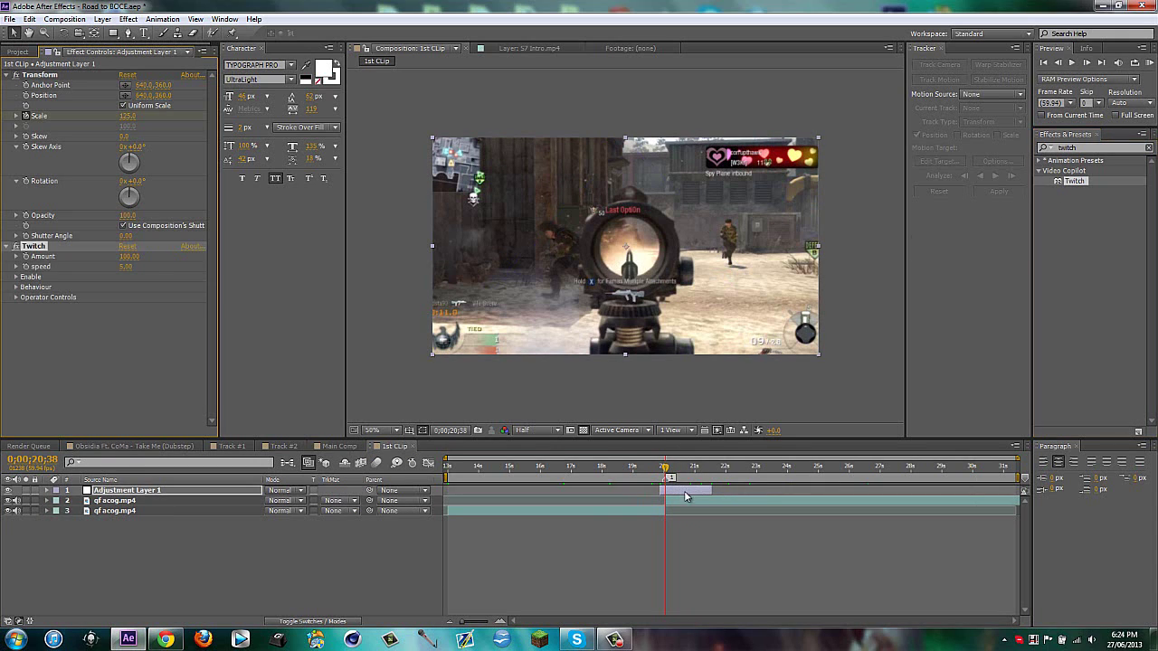
pyautogui.click(207, 574)
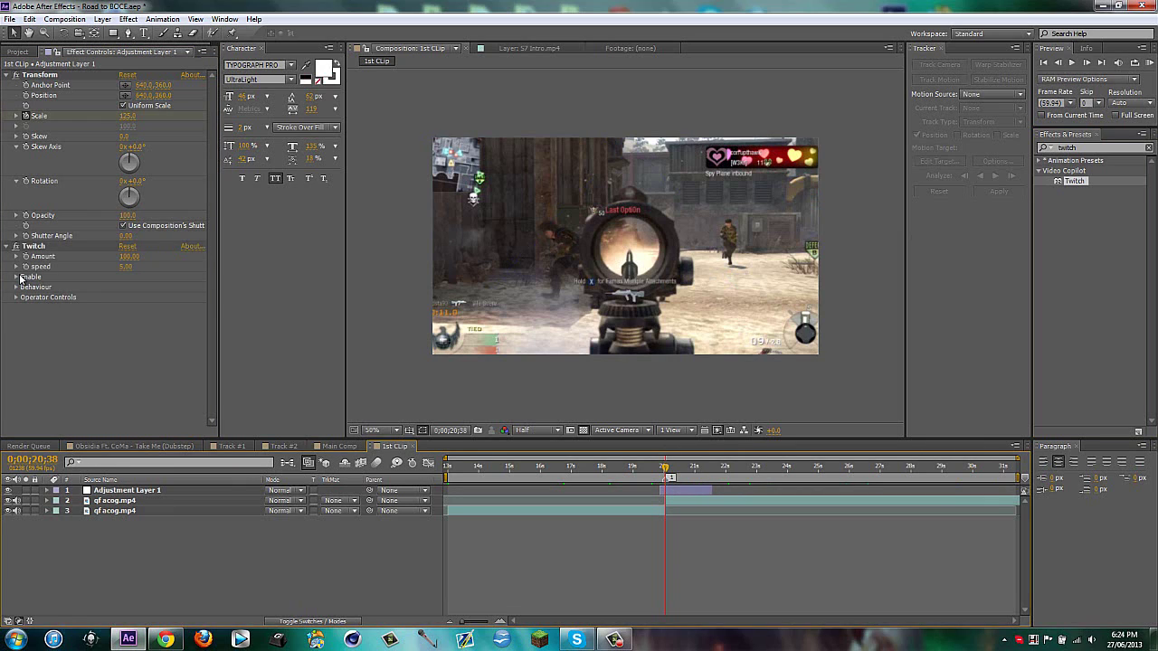
# Step: Enable the Blur, Slide and Light operators of the Twitch effect
pyautogui.click(15, 278)
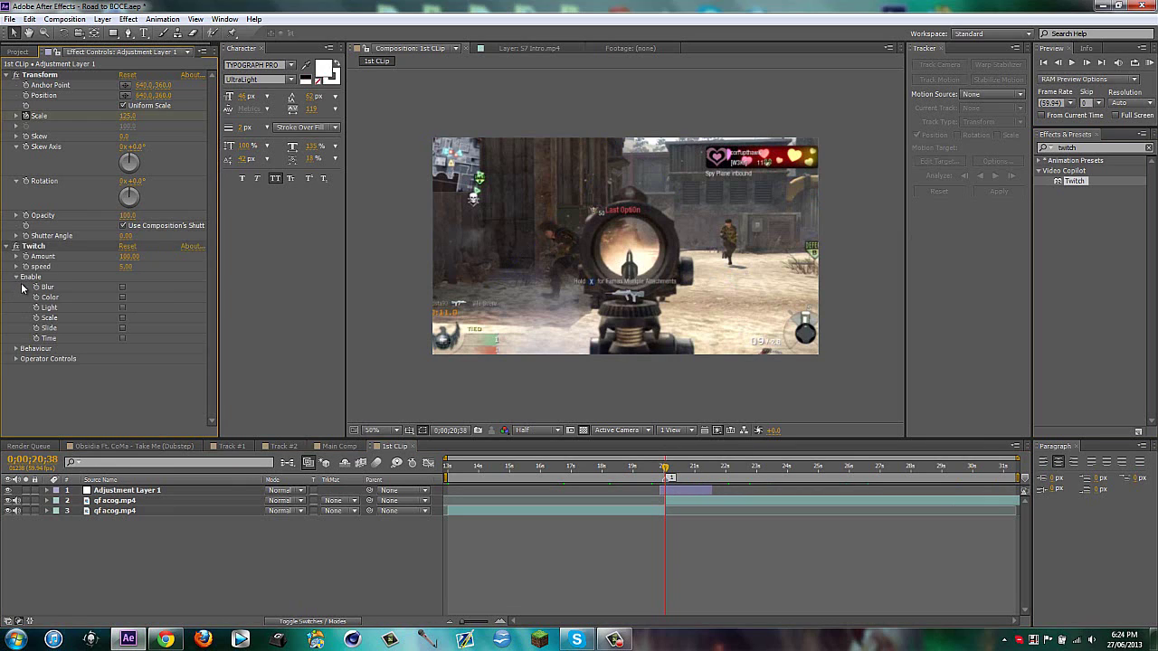
pyautogui.click(123, 287)
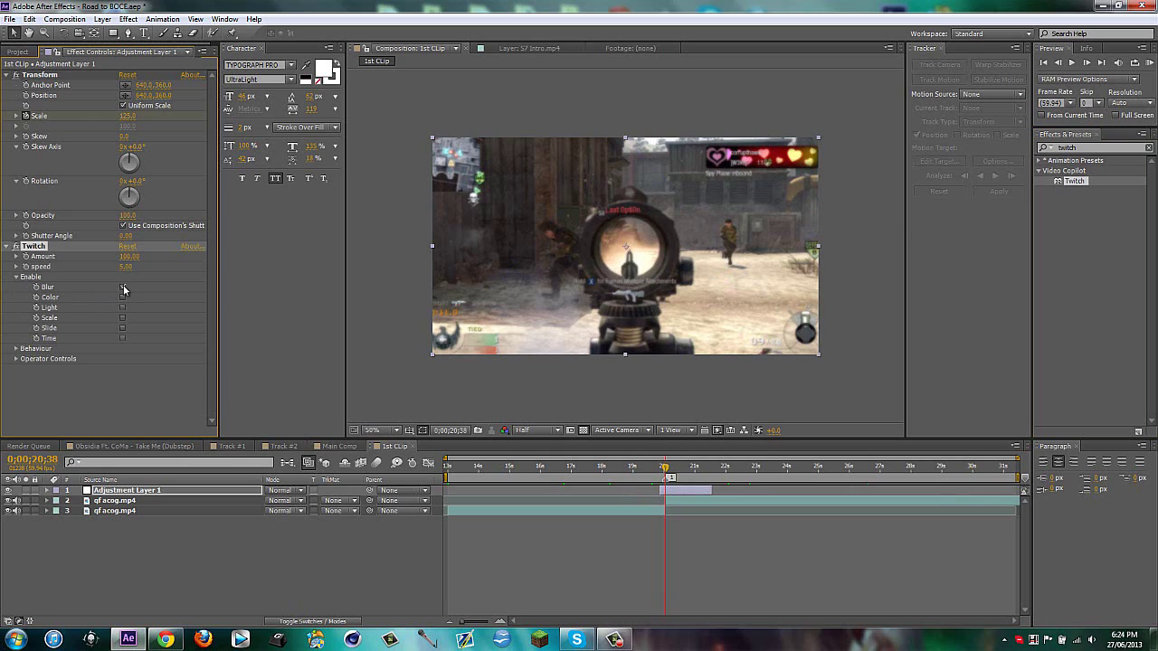
pyautogui.click(122, 328)
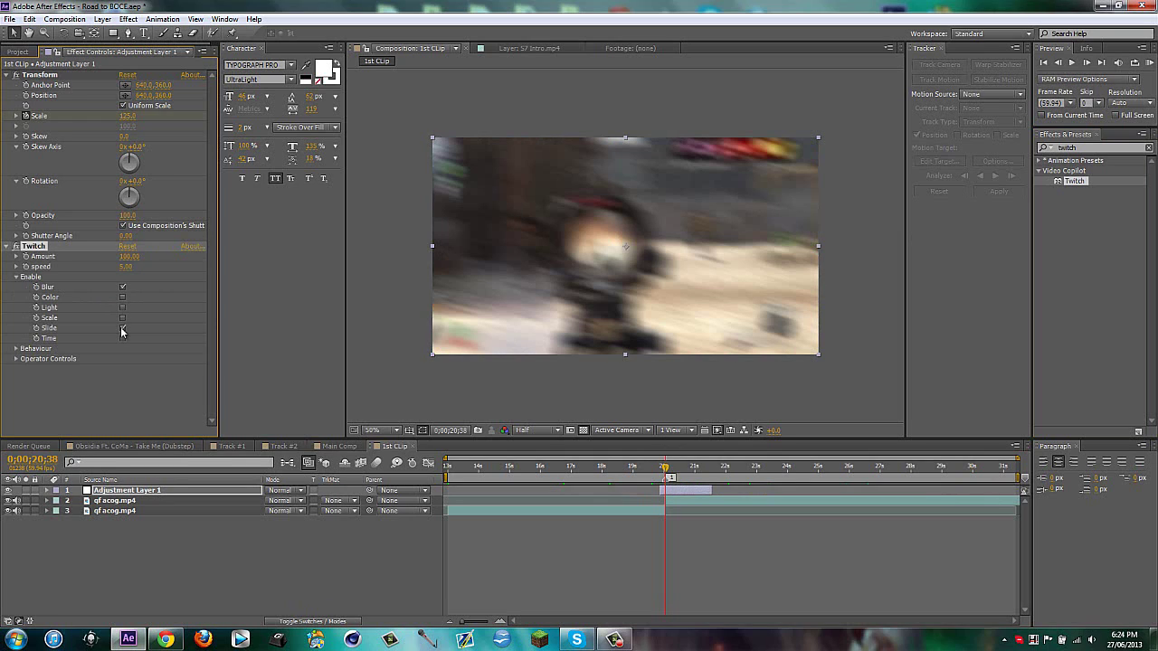
pyautogui.click(123, 308)
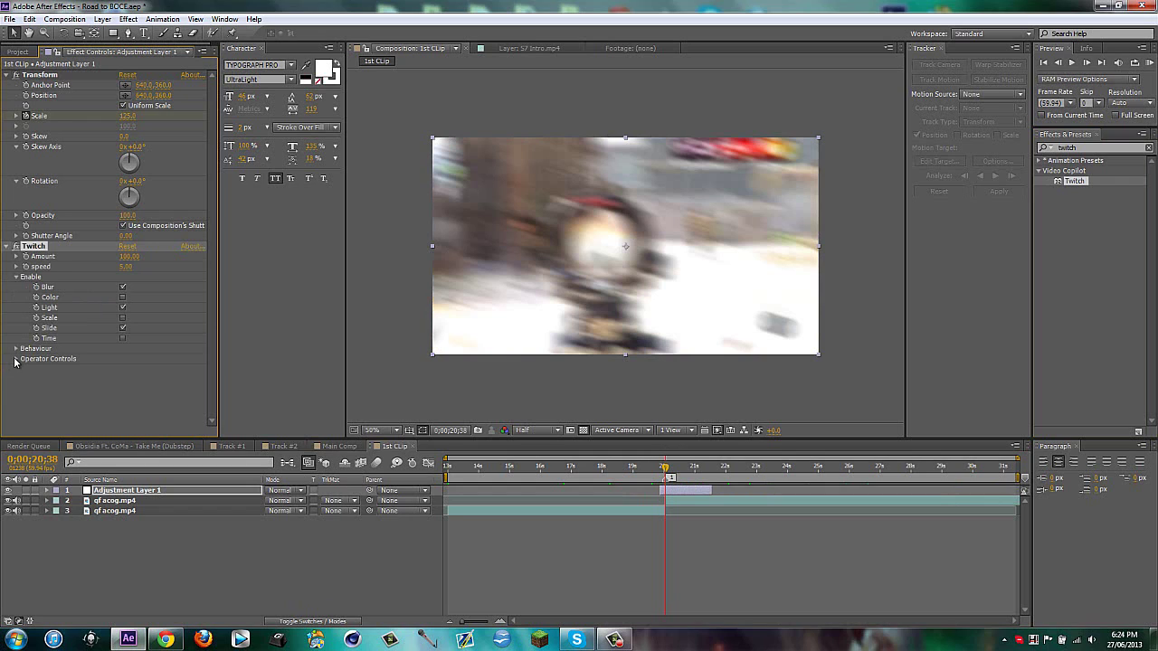
# Step: Set the Twitch effect's Light Amount to 20 and compare the frame with the Light operator off and on
pyautogui.click(17, 360)
pyautogui.click(28, 390)
pyautogui.scroll(-1, 120, 388)
pyautogui.click(127, 370)
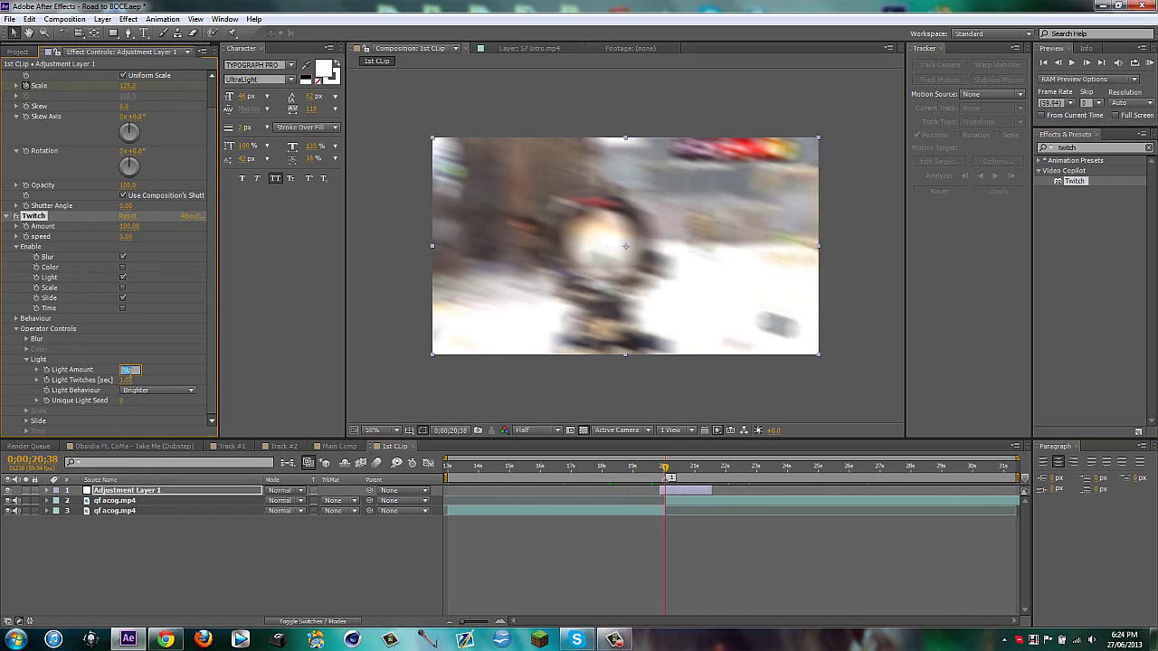
pyautogui.write('20')
pyautogui.press('Return')
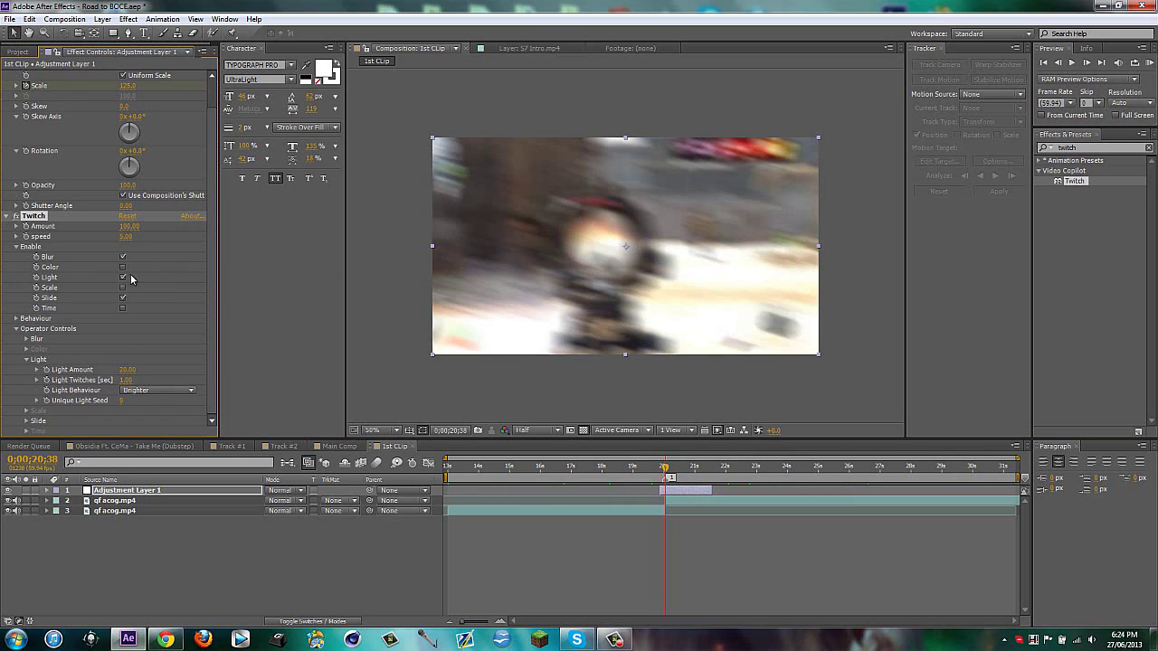
pyautogui.click(124, 280)
pyautogui.click(124, 280)
pyautogui.click(123, 279)
pyautogui.click(123, 279)
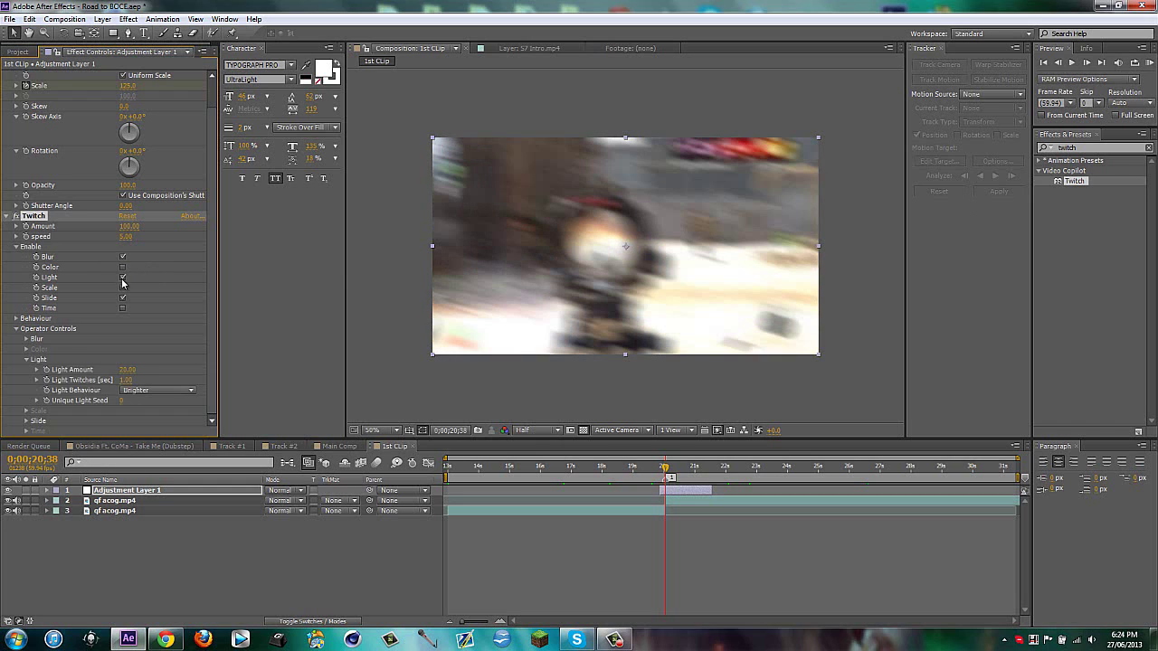
# Step: Set the Twitch effect's Slide Amount to 25
pyautogui.click(15, 331)
pyautogui.click(16, 359)
pyautogui.click(26, 360)
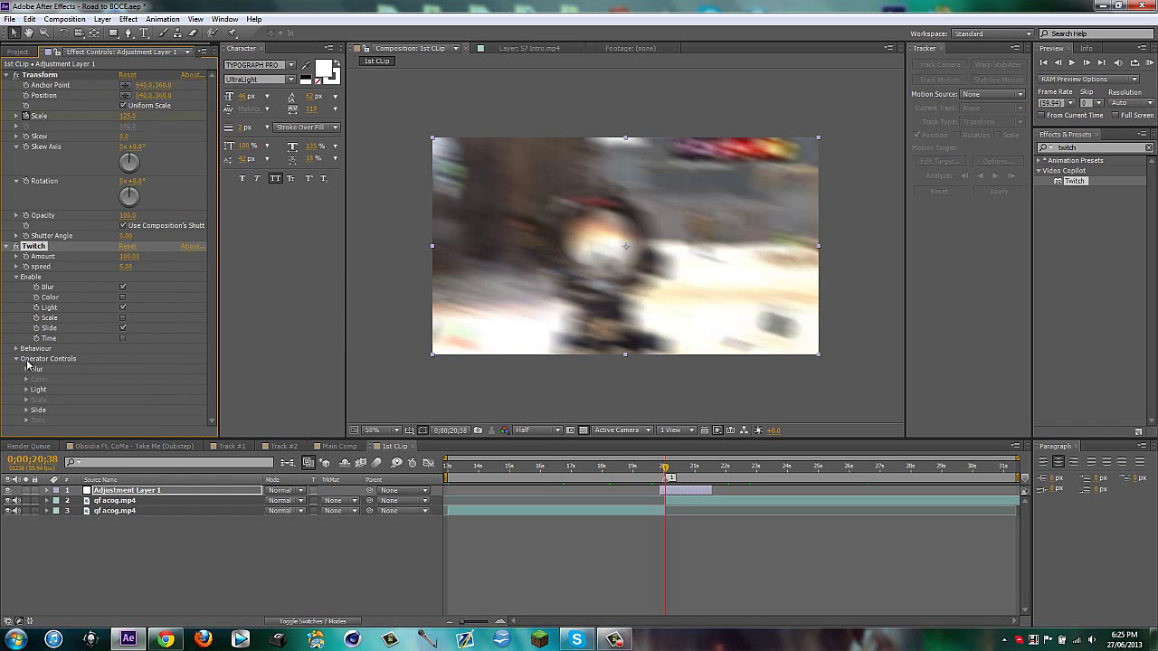
pyautogui.click(26, 409)
pyautogui.scroll(-3, 109, 380)
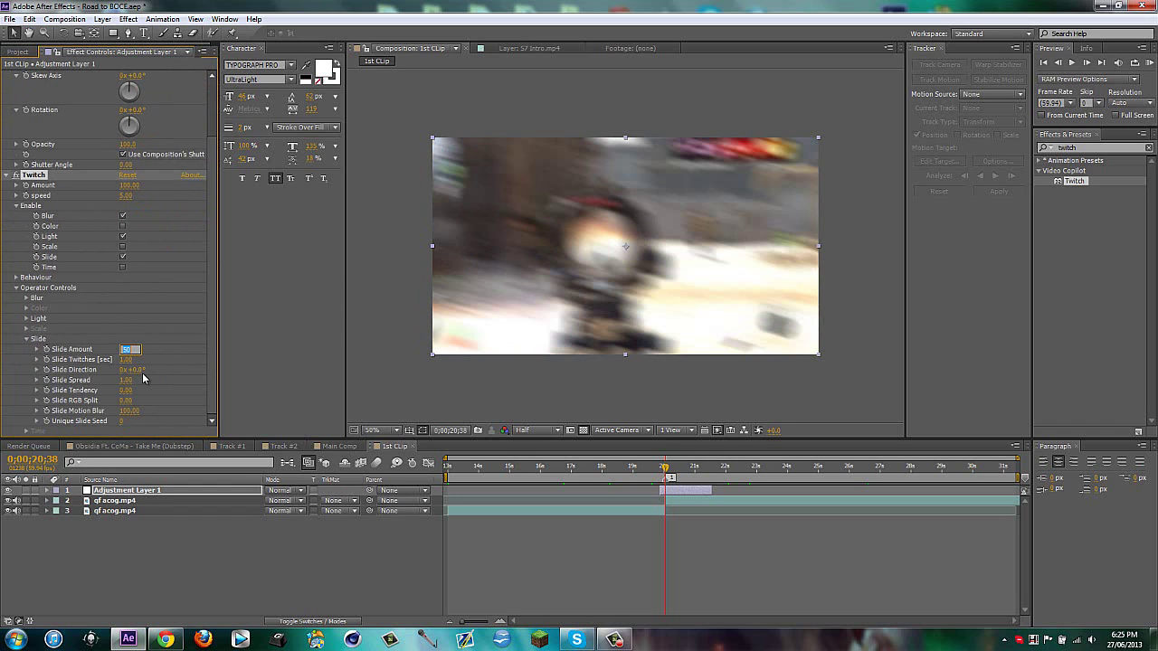
pyautogui.press('Return')
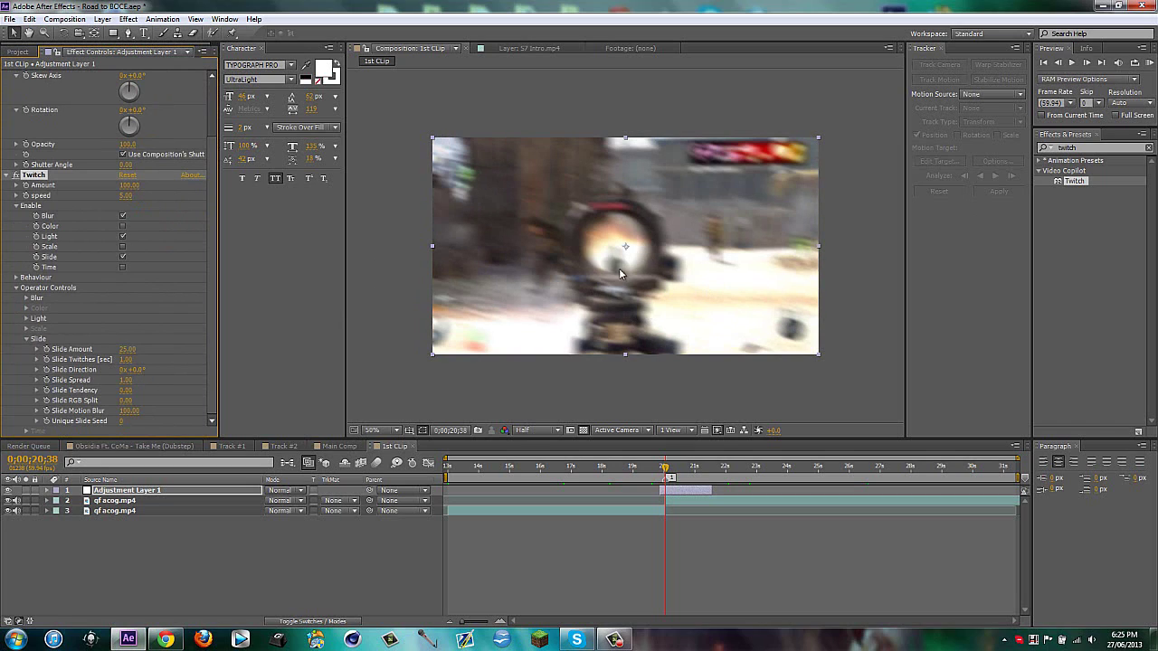
# Step: Try a Slide RGB Split of 5 on the Twitch effect, settle on 2, and collapse its property groups
pyautogui.click(129, 400)
pyautogui.write('5')
pyautogui.press('Return')
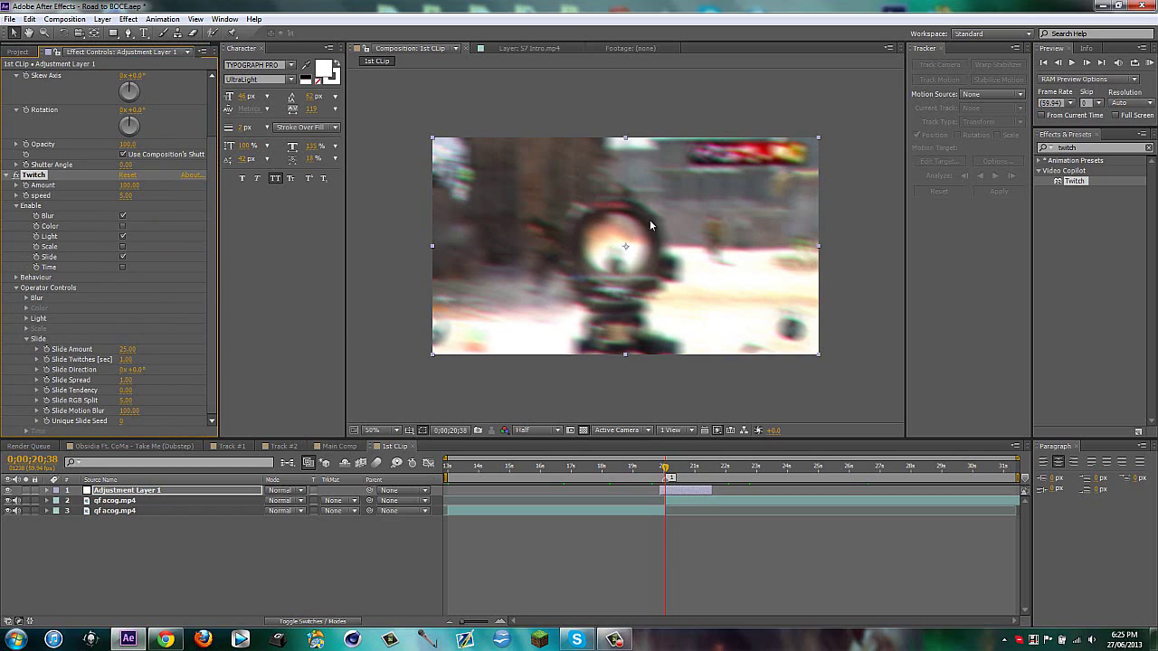
pyautogui.click(125, 400)
pyautogui.write('2')
pyautogui.press('Return')
pyautogui.click(341, 576)
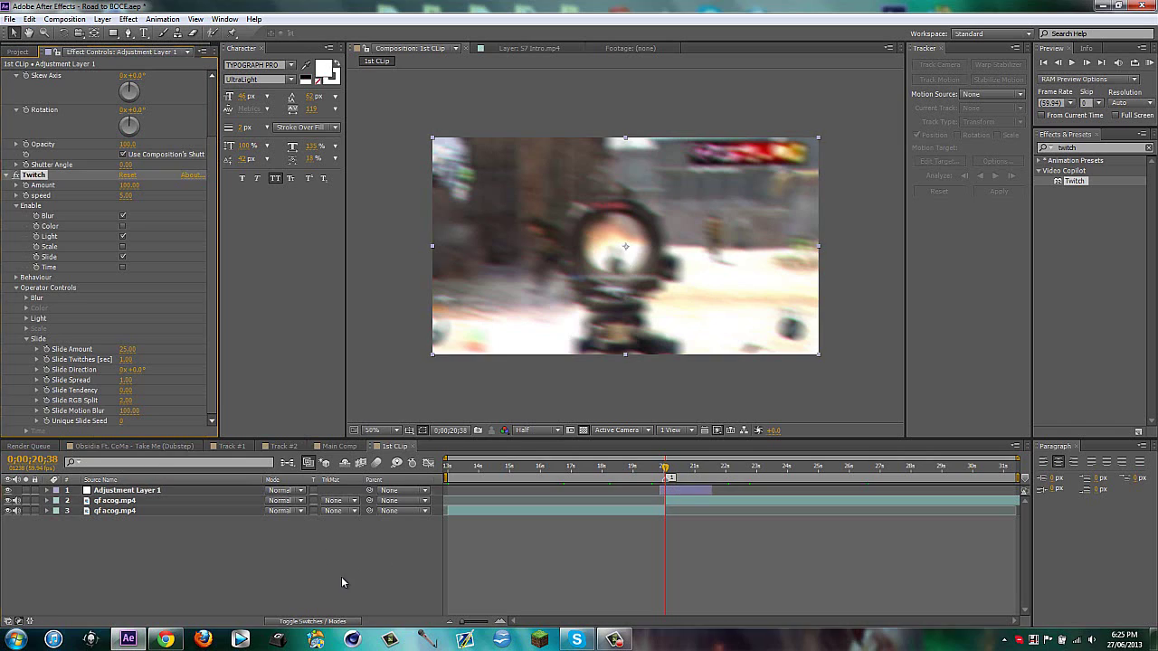
pyautogui.click(16, 206)
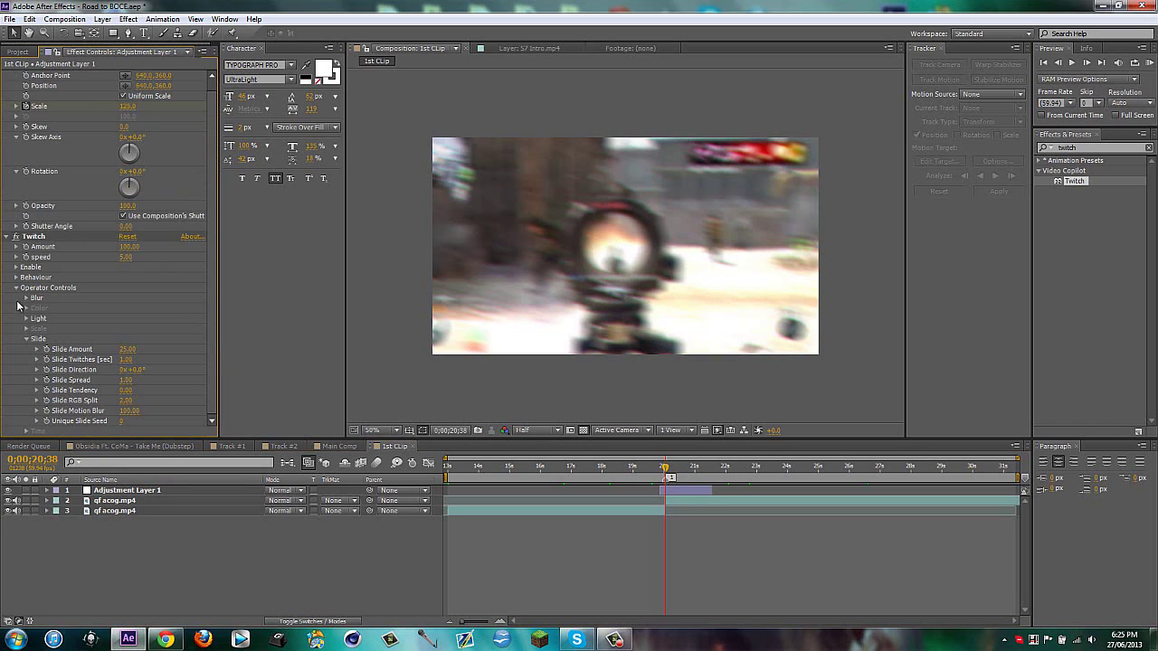
pyautogui.click(16, 288)
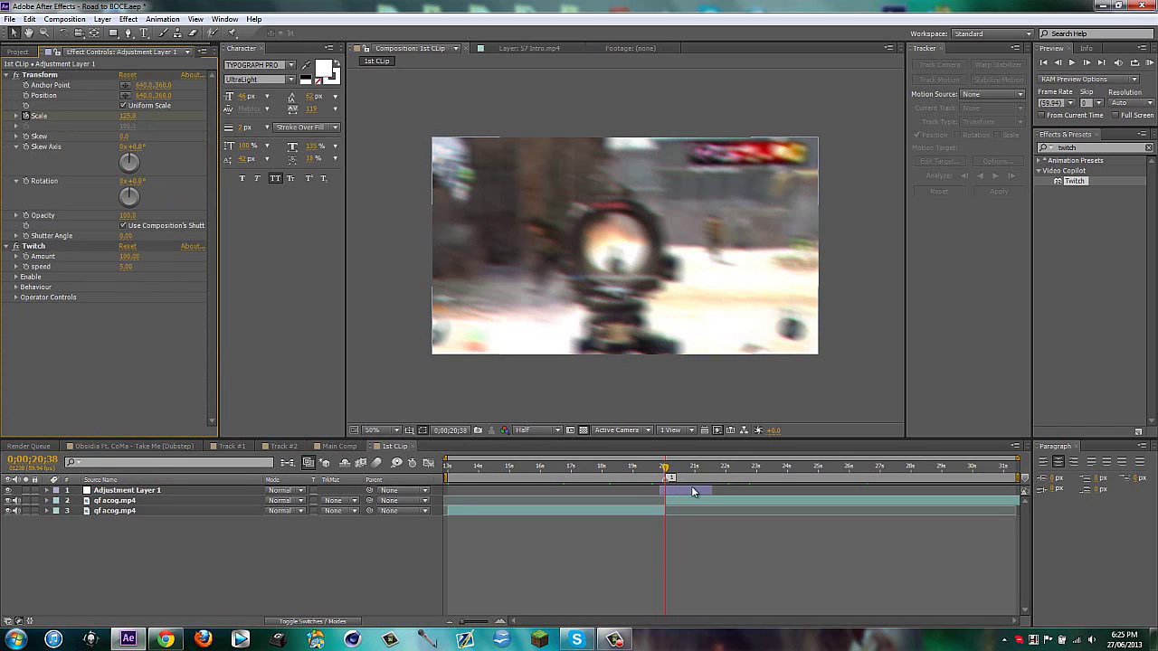
# Step: At 0;00;20;28, start keyframing the Twitch effect's Amount and speed, with Amount set to 0
pyautogui.click(691, 490)
pyautogui.hotkey('shift', 'pageup')
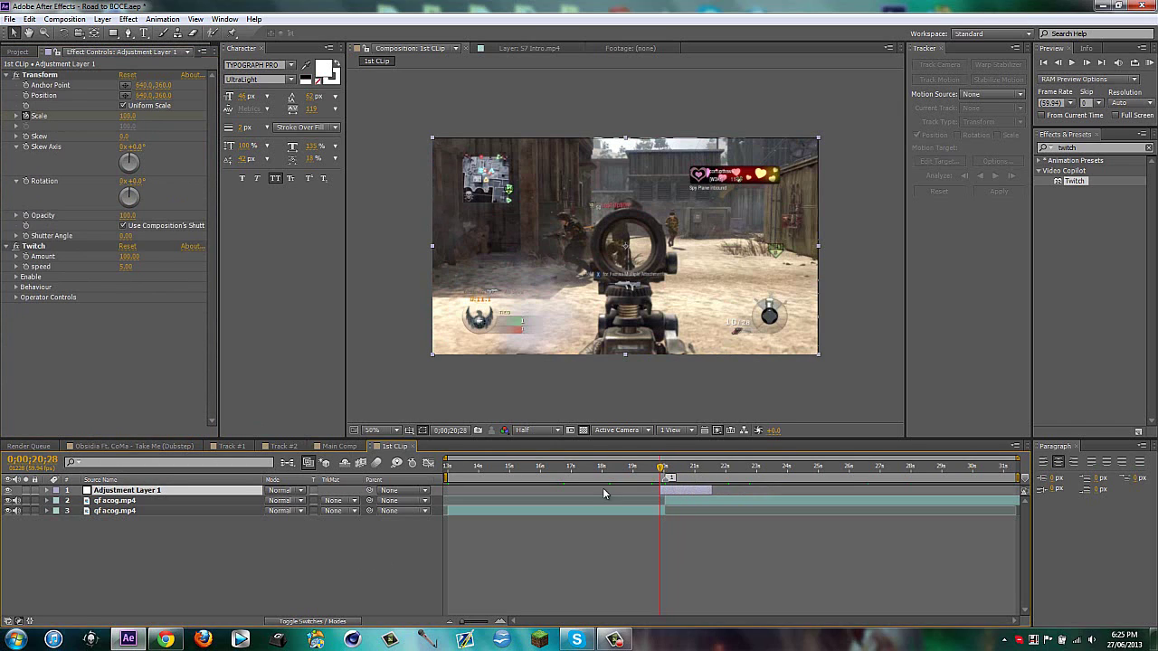
pyautogui.click(27, 268)
pyautogui.click(27, 257)
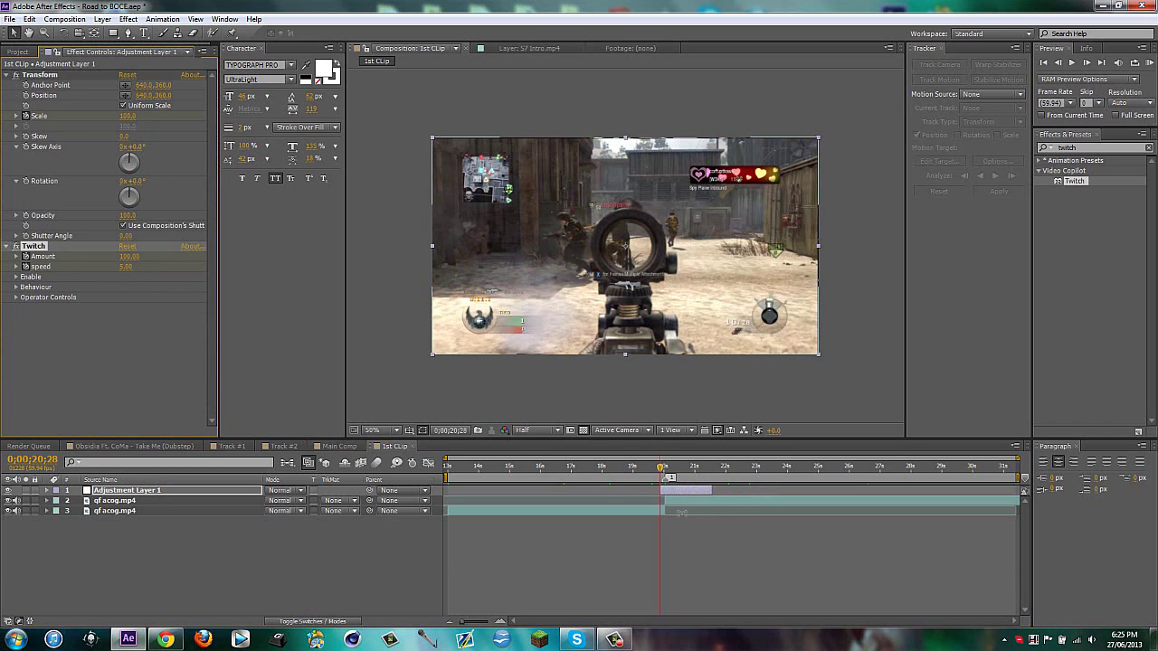
pyautogui.press('u')
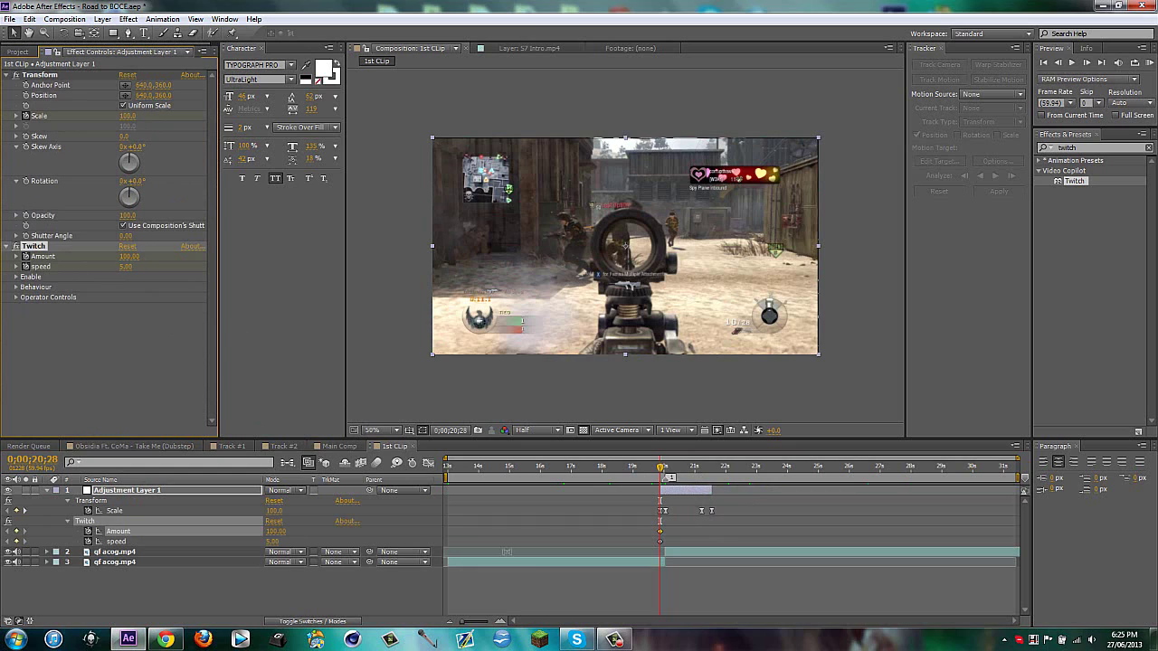
pyautogui.click(275, 530)
pyautogui.write('0')
pyautogui.press('Return')
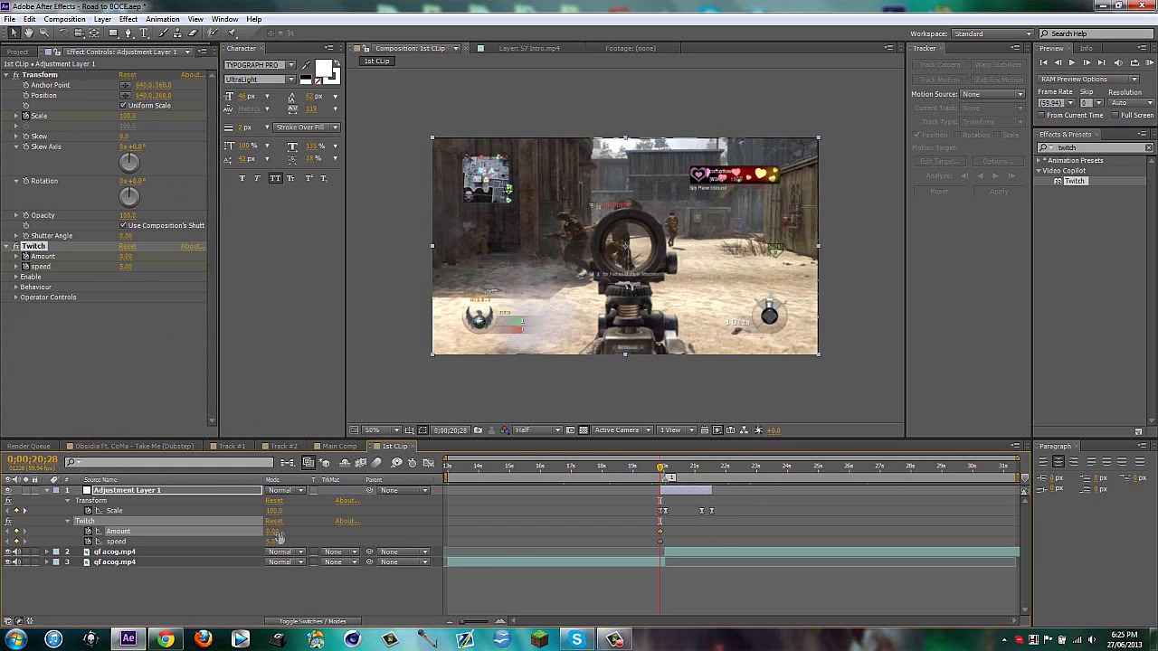
# Step: Keyframe the Twitch effect's speed at 2 at 0;00;20;38 and at 10 one frame on, at 0;00;20;39
pyautogui.hotkey('shift', 'pagedown')
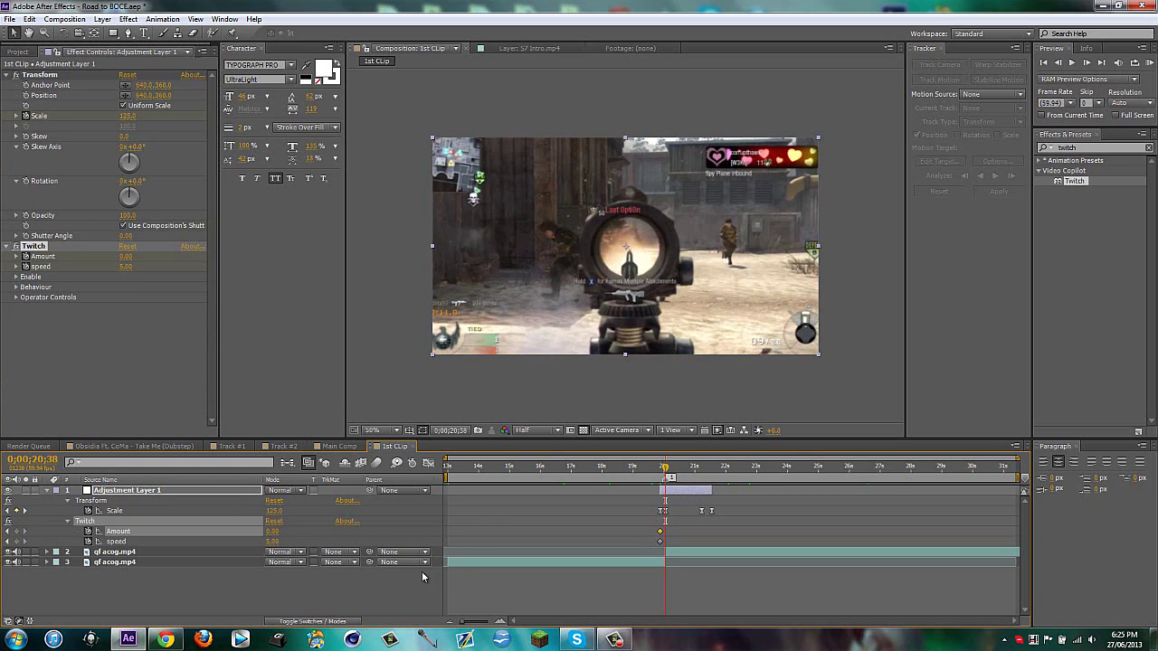
pyautogui.click(273, 540)
pyautogui.write('2')
pyautogui.press('Return')
pyautogui.press('pagedown')
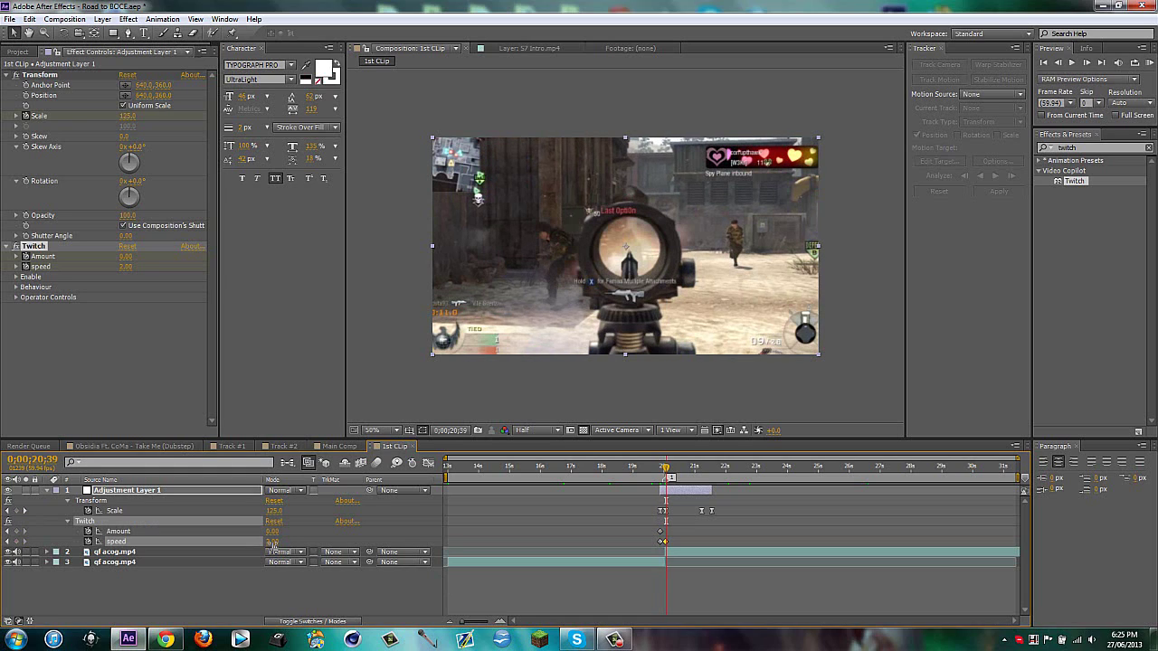
pyautogui.click(273, 541)
pyautogui.write('10')
pyautogui.press('Return')
# Step: Keyframe the Twitch effect's Amount at 80 at 0;00;20;38
pyautogui.press('pageup')
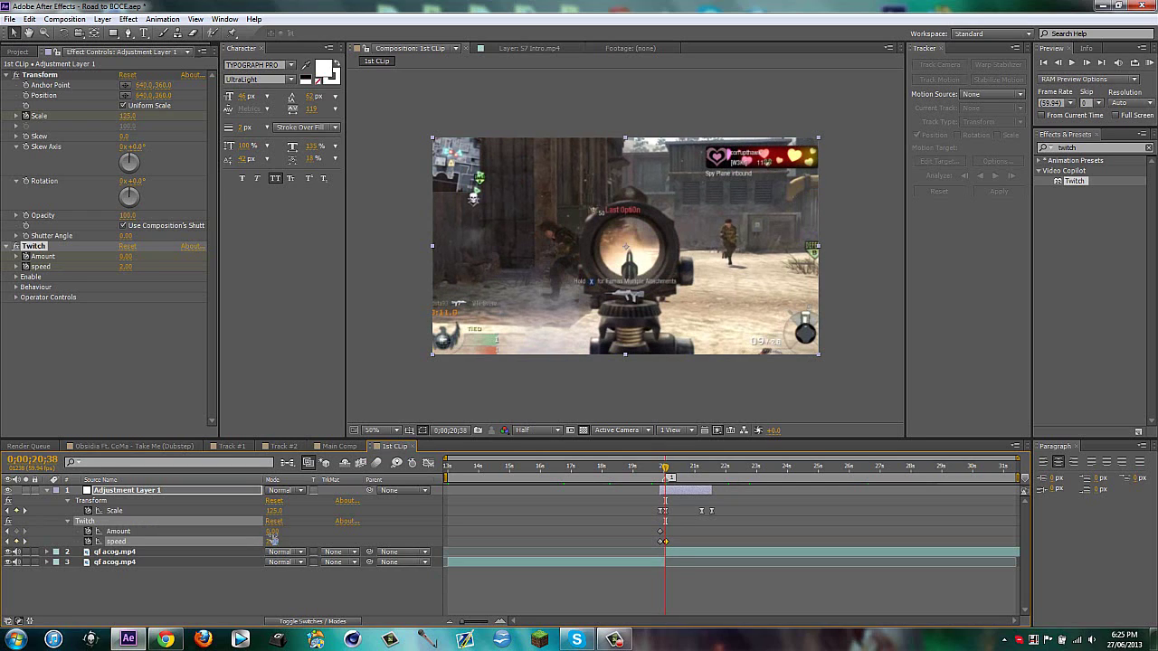
pyautogui.click(274, 531)
pyautogui.write('0')
pyautogui.press('Return')
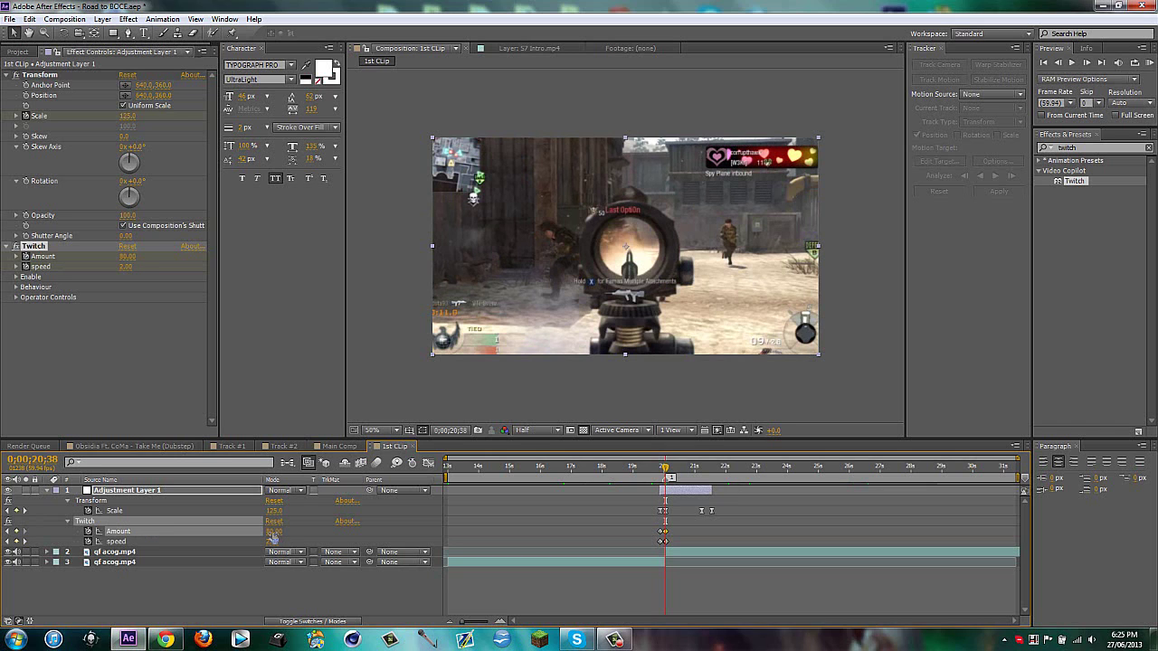
# Step: At 0;00;22;08, keyframe the Twitch effect's speed at 0 and its Amount at 120
pyautogui.moveTo(667, 471); pyautogui.dragTo(711, 468)
pyautogui.press('k')
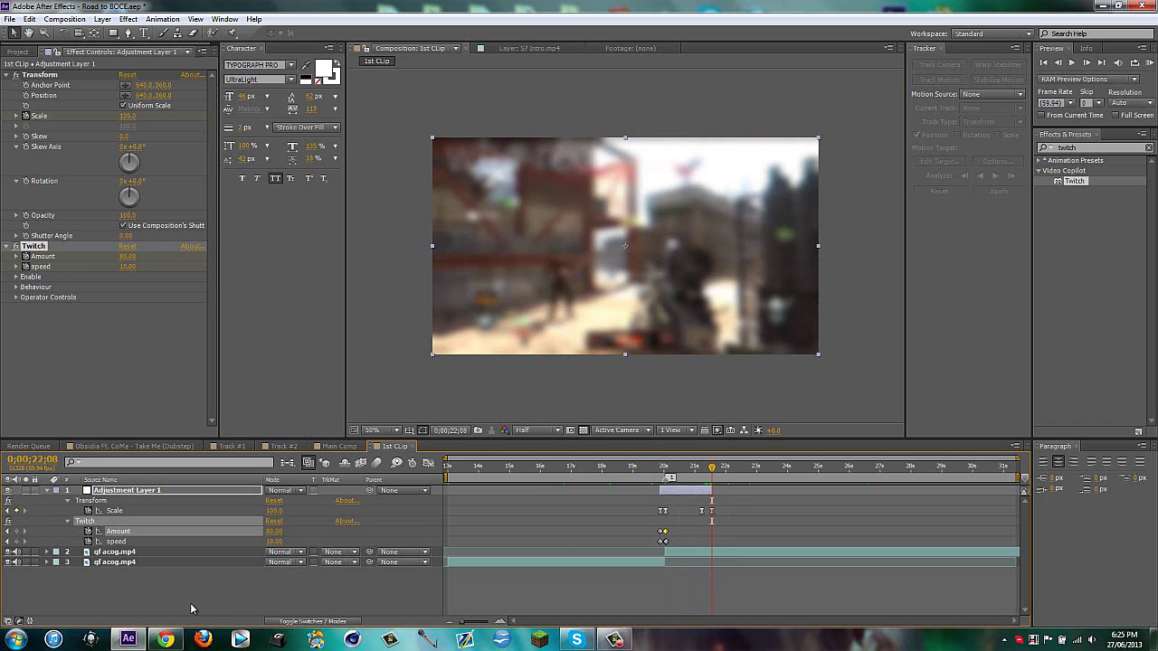
pyautogui.write('0')
pyautogui.press('Return')
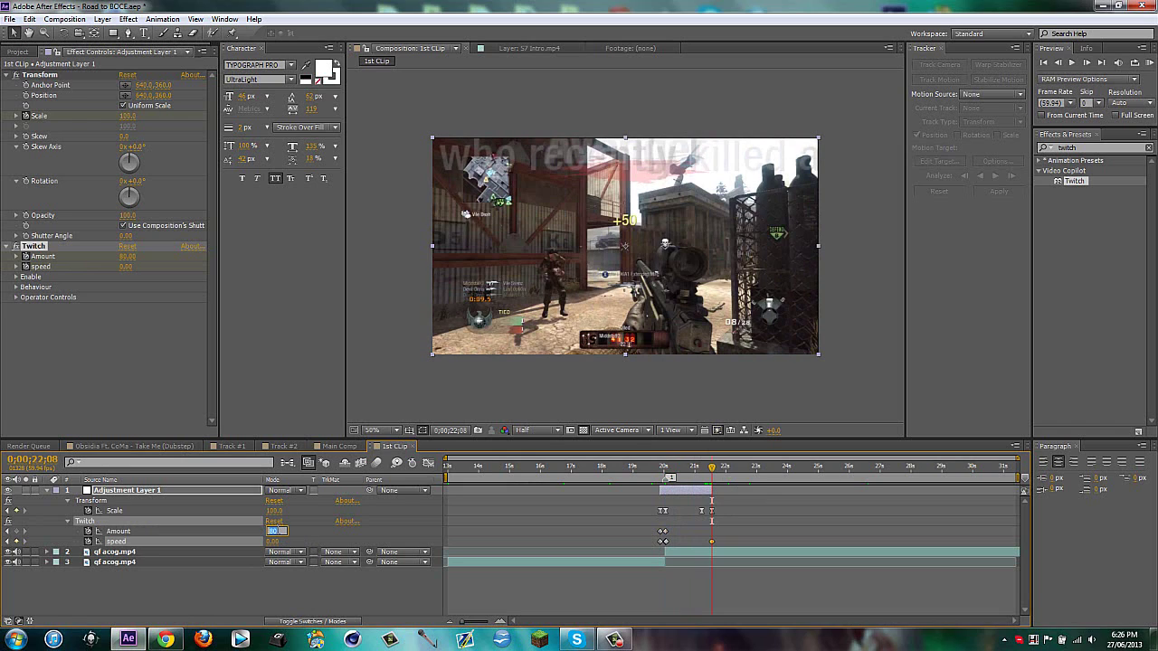
pyautogui.write('120')
pyautogui.press('Return')
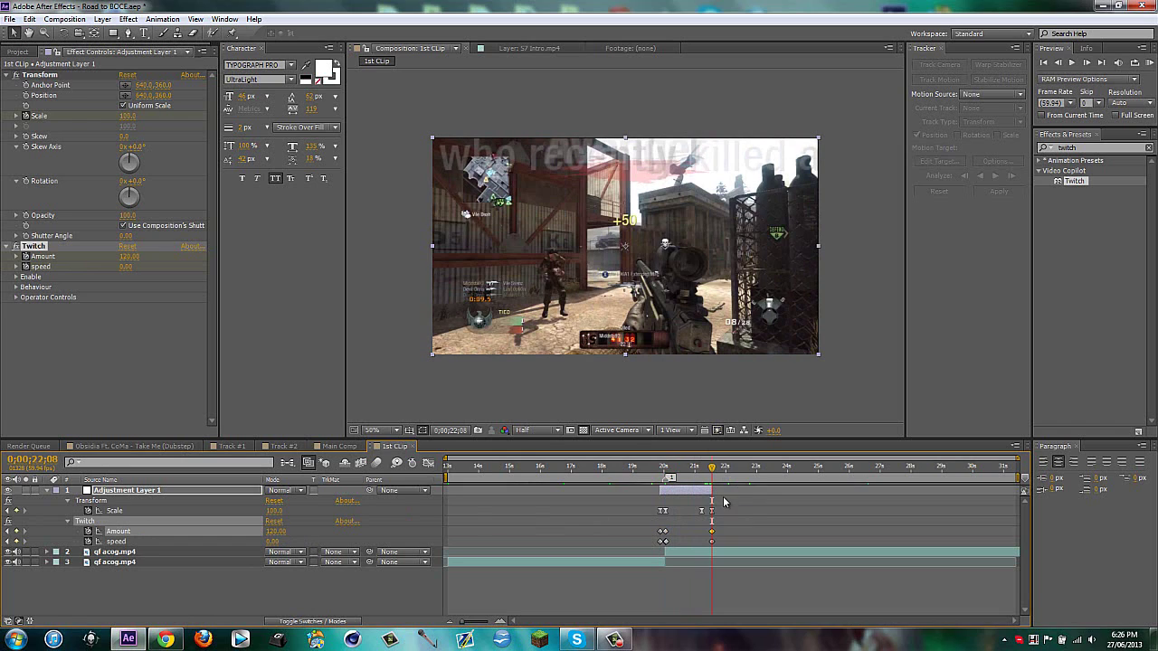
# Step: Move the Twitch effect's last Amount and speed keyframes to 0;00;21;20 and apply Easy Ease to the Twitch keyframes
pyautogui.moveTo(712, 467); pyautogui.dragTo(687, 511)
pyautogui.keyDown('shift'); pyautogui.click(713, 541); pyautogui.keyUp('shift')
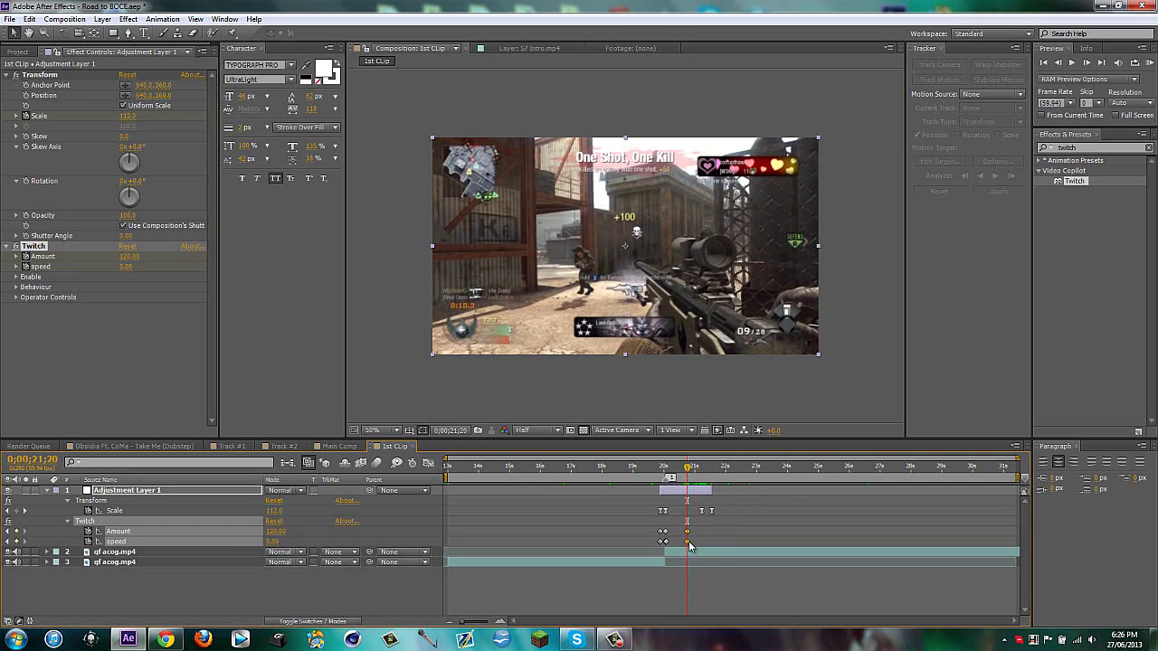
pyautogui.moveTo(648, 525); pyautogui.dragTo(694, 543)
pyautogui.click(534, 597)
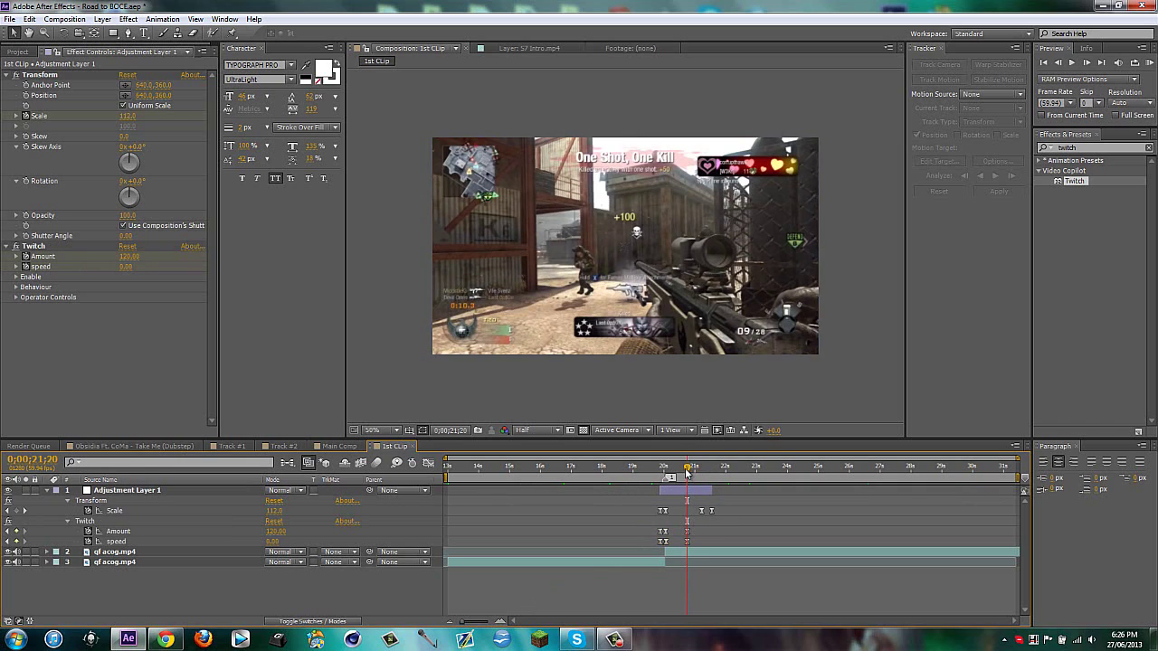
# Step: Compare the clip's timing with the song waveform in Main Comp between about 24 seconds and one minute
pyautogui.moveTo(687, 469)
pyautogui.mouseDown()
pyautogui.moveTo(664, 469)
pyautogui.moveTo(711, 464)
pyautogui.moveTo(695, 465)
pyautogui.mouseUp()
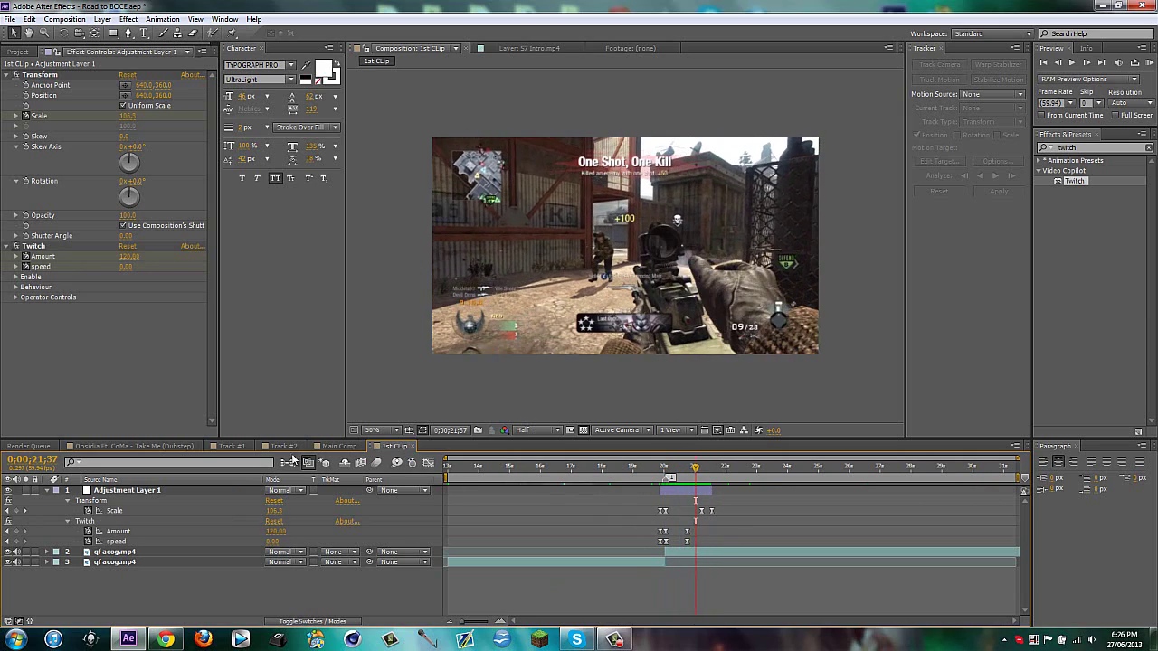
pyautogui.click(342, 447)
pyautogui.click(395, 446)
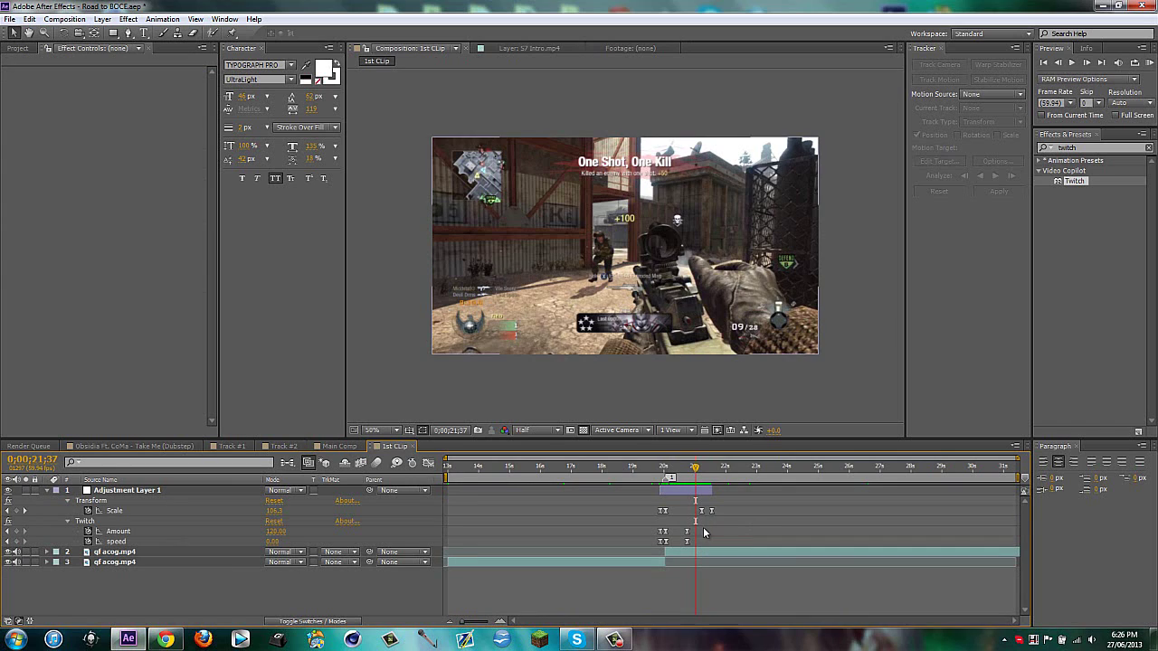
pyautogui.click(340, 447)
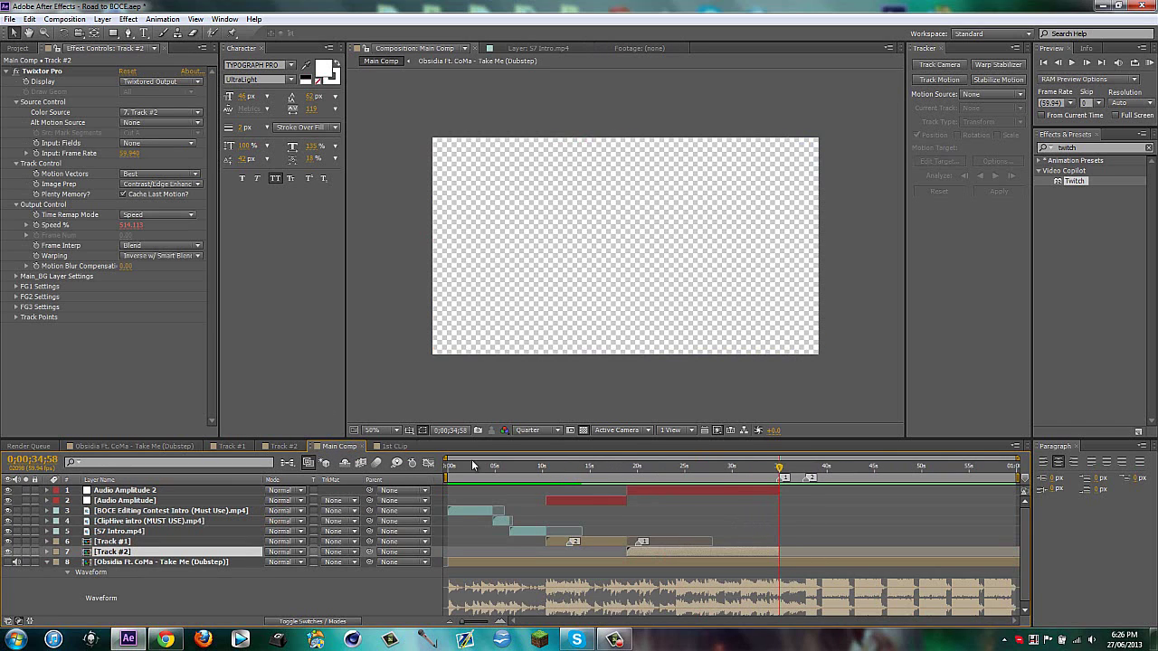
pyautogui.moveTo(456, 460); pyautogui.dragTo(671, 460)
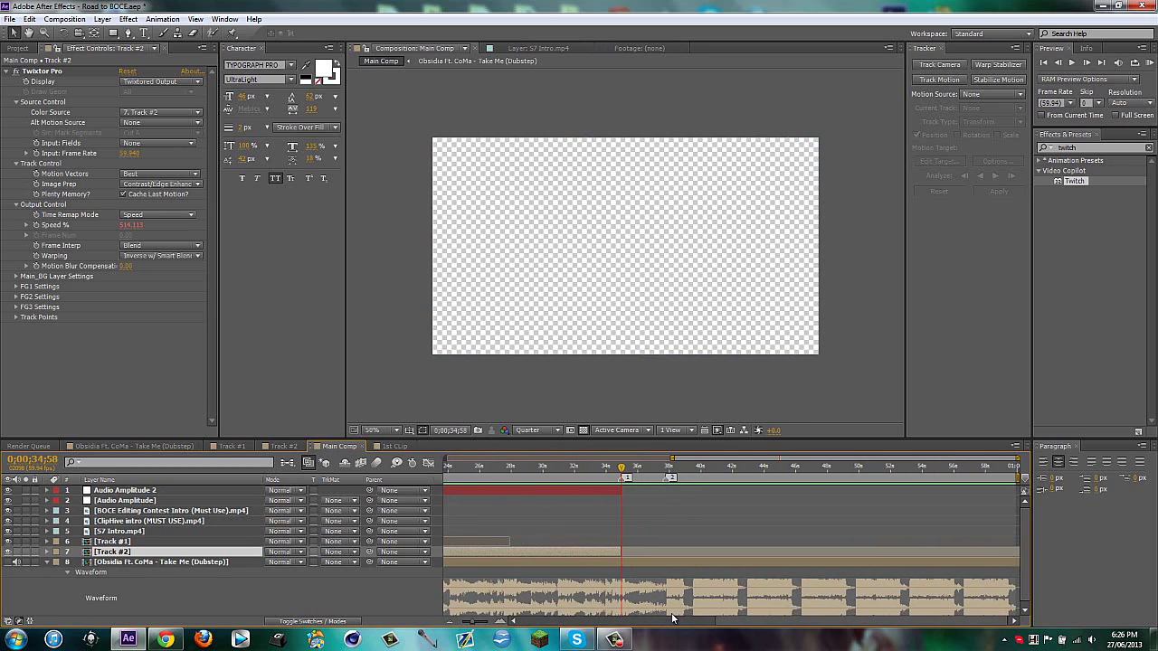
pyautogui.click(394, 447)
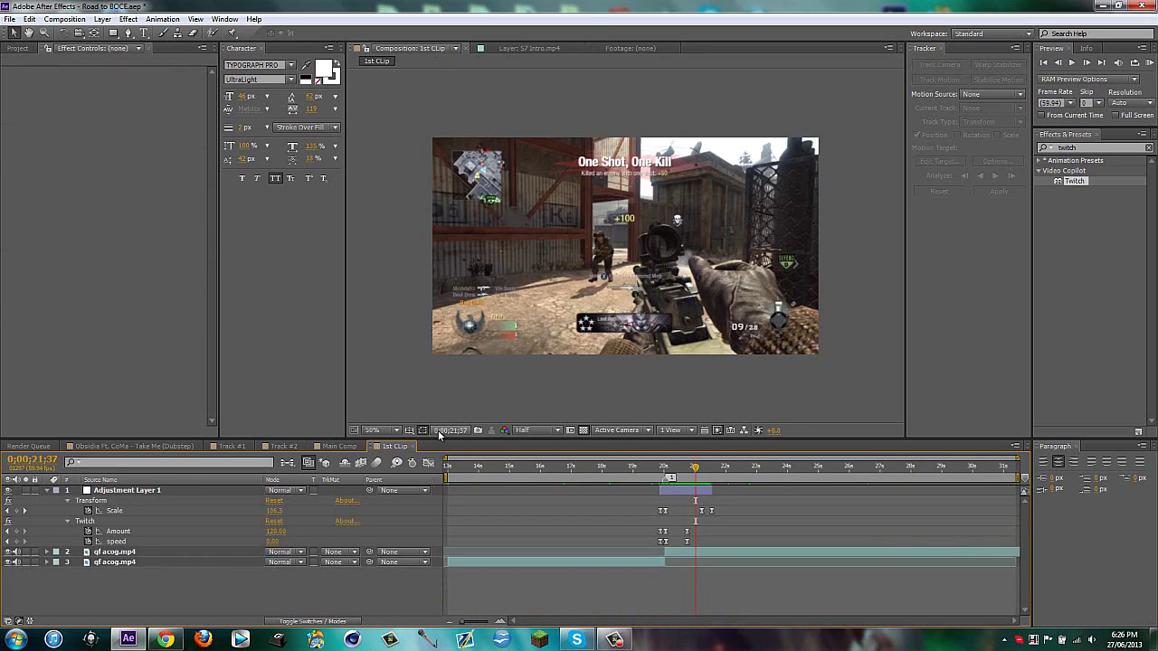
# Step: Collapse the adjustment layer's properties and split the upper qf acog.mp4 clip at 0;00;21;23
pyautogui.click(684, 495)
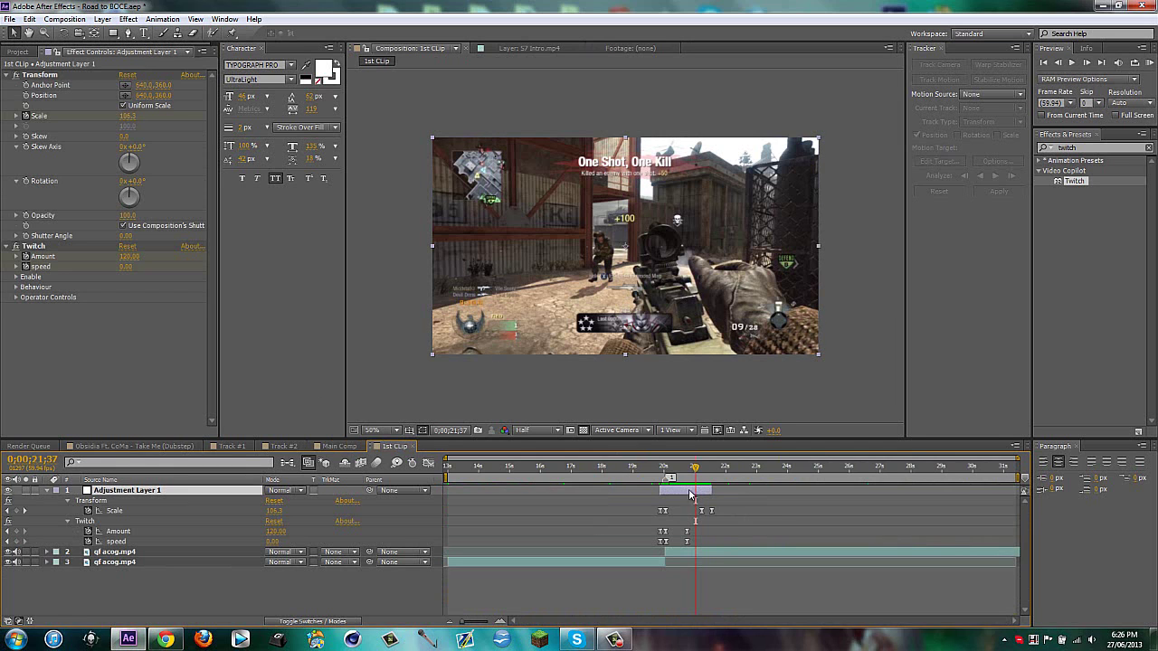
pyautogui.press('u')
pyautogui.moveTo(695, 471)
pyautogui.mouseDown()
pyautogui.moveTo(667, 468)
pyautogui.moveTo(702, 455)
pyautogui.moveTo(687, 460)
pyautogui.mouseUp()
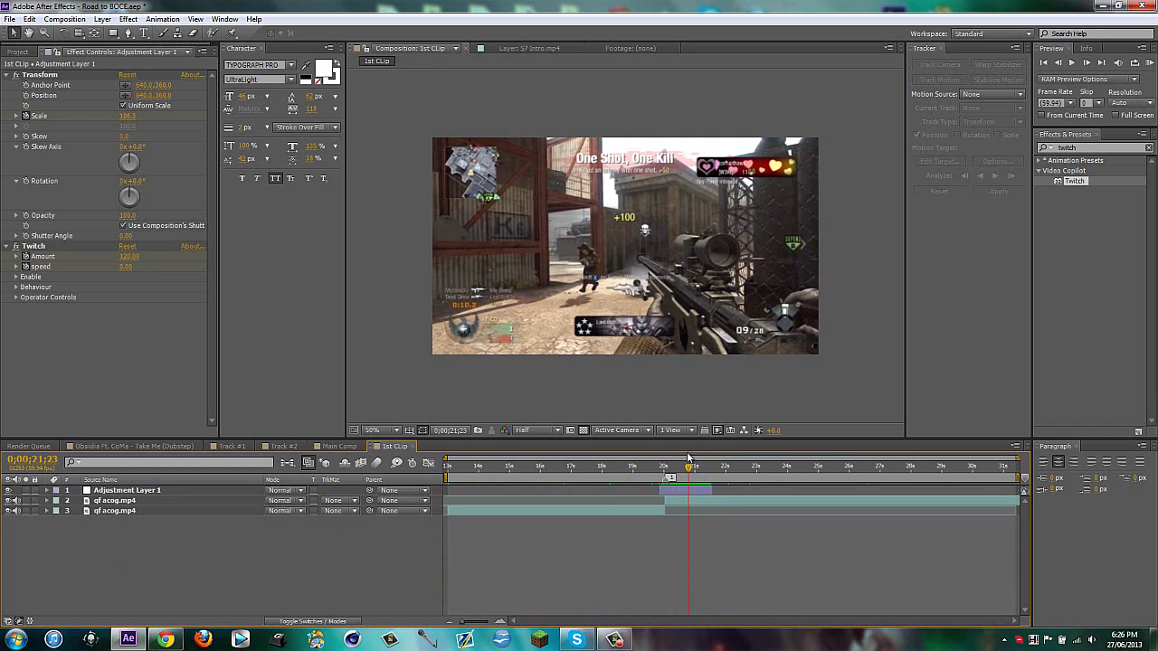
pyautogui.click(696, 502)
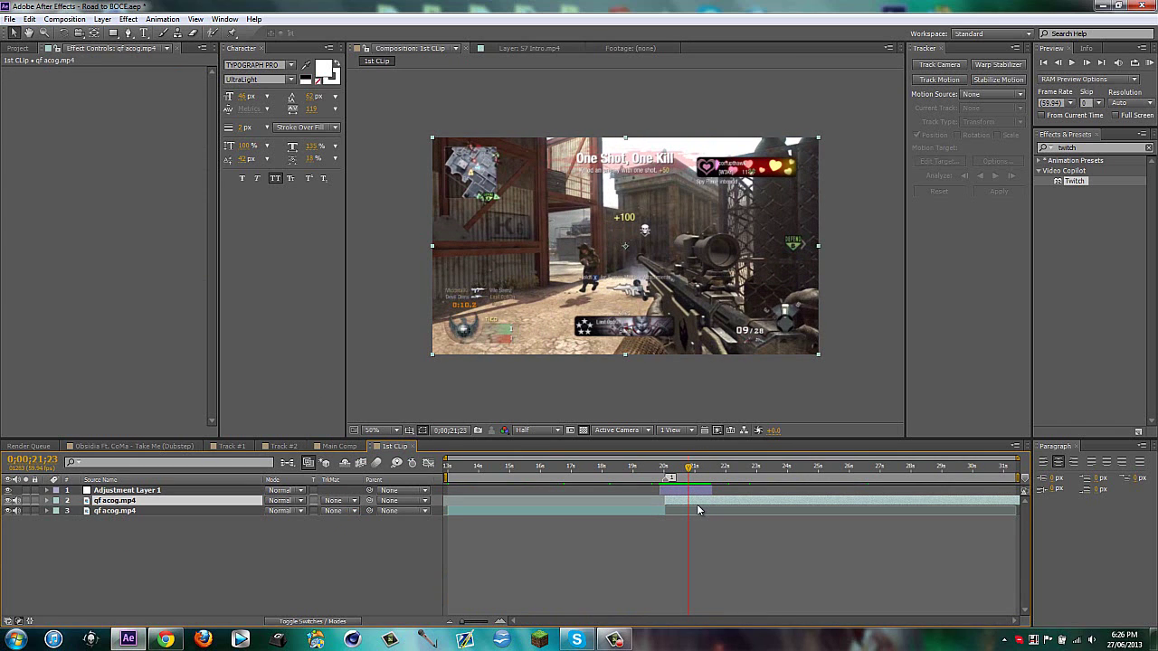
pyautogui.hotkey('ctrl', 'shift', 'd')
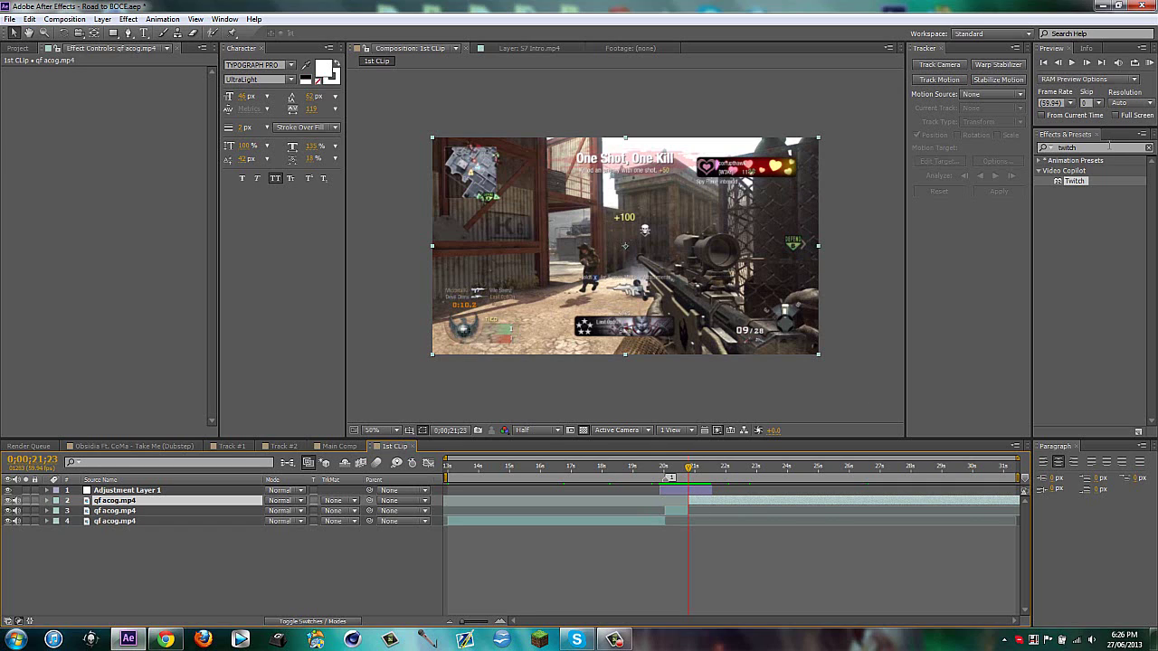
# Step: Search the effects for twixtor and apply Twixtor Pro to the qf acog.mp4 part starting at 0;00;21;23
pyautogui.click(1109, 145)
pyautogui.press('BackSpace')
pyautogui.press('BackSpace')
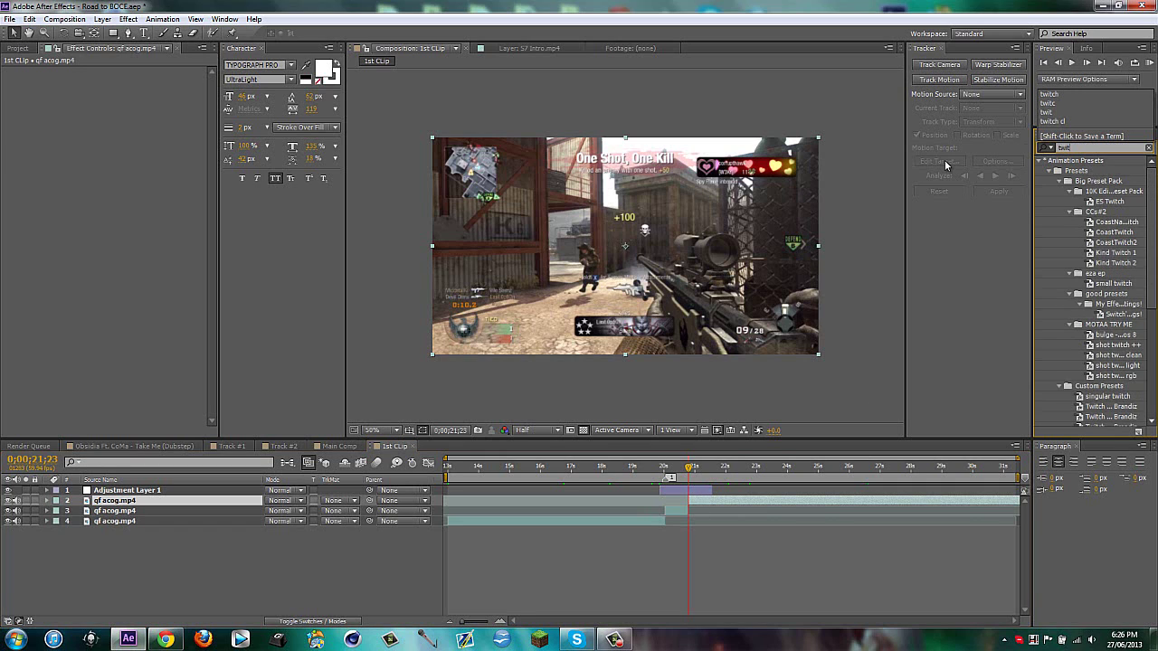
pyautogui.press('BackSpace')
pyautogui.write('xtor')
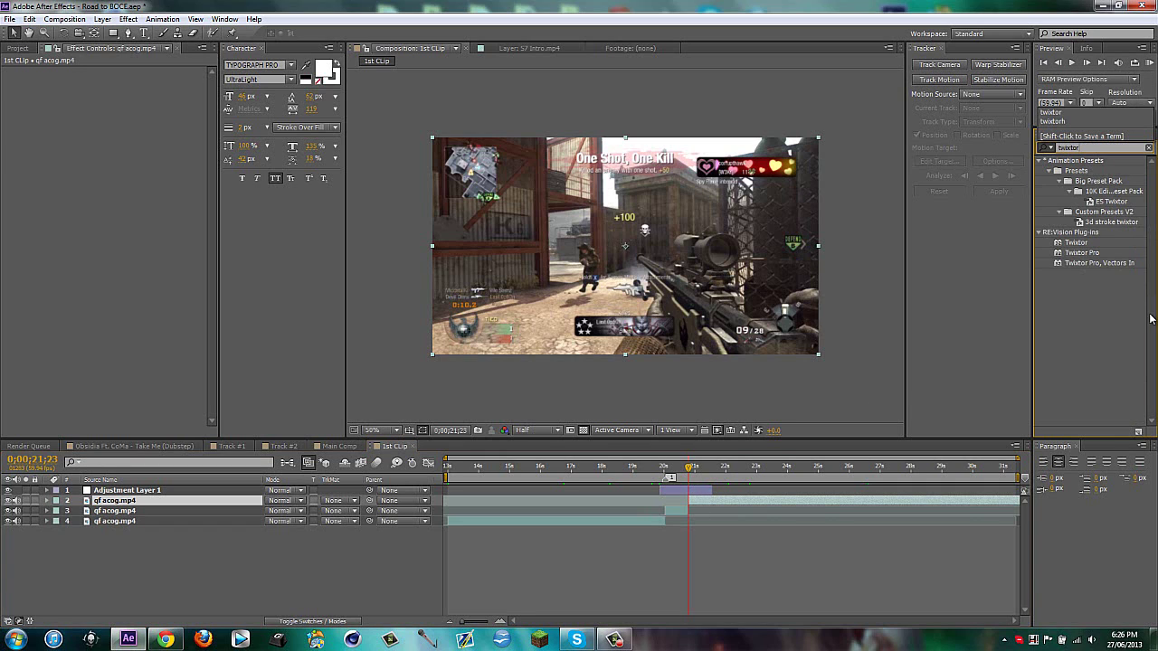
pyautogui.moveTo(1086, 253); pyautogui.dragTo(762, 506)
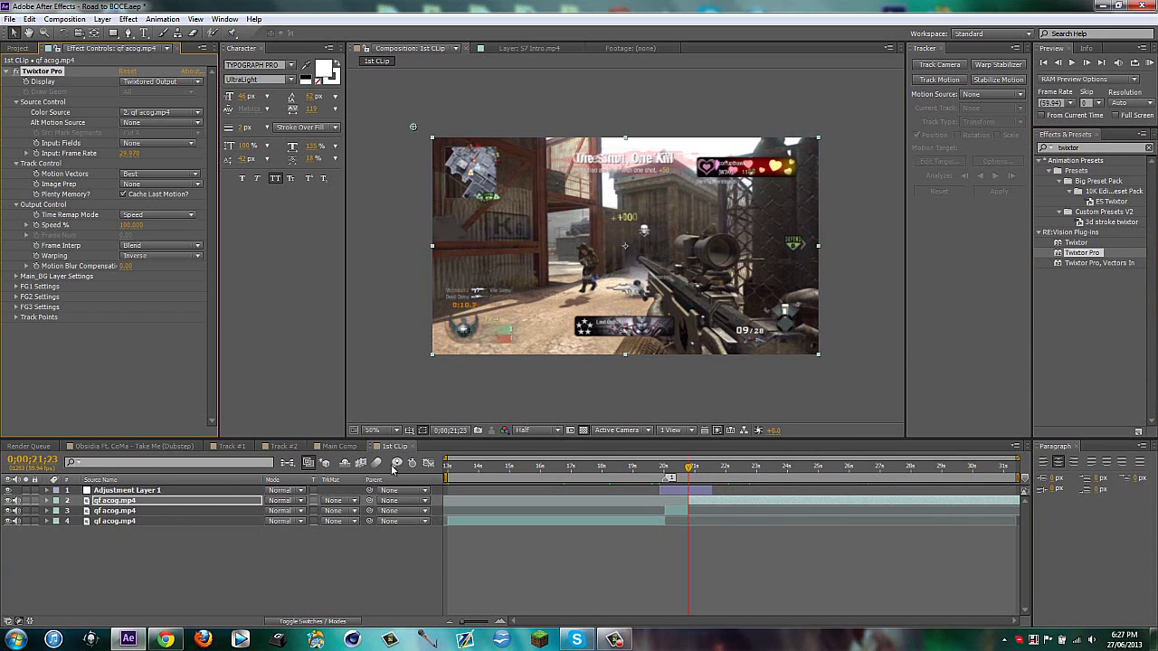
# Step: Set Twixtor Pro's input frame rate to 59.94, Warping to Inverse w/ Smart Blend and Image Prep to Contrast/Edge Enhance
pyautogui.click(283, 546)
pyautogui.click(132, 152)
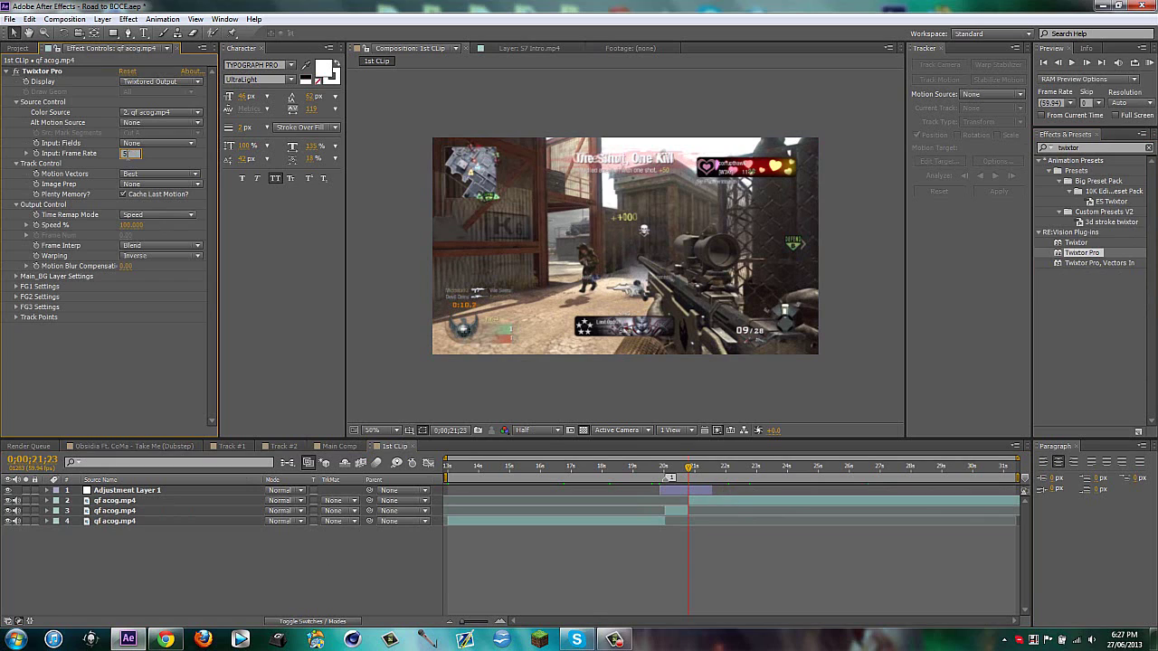
pyautogui.write('60')
pyautogui.press('Return')
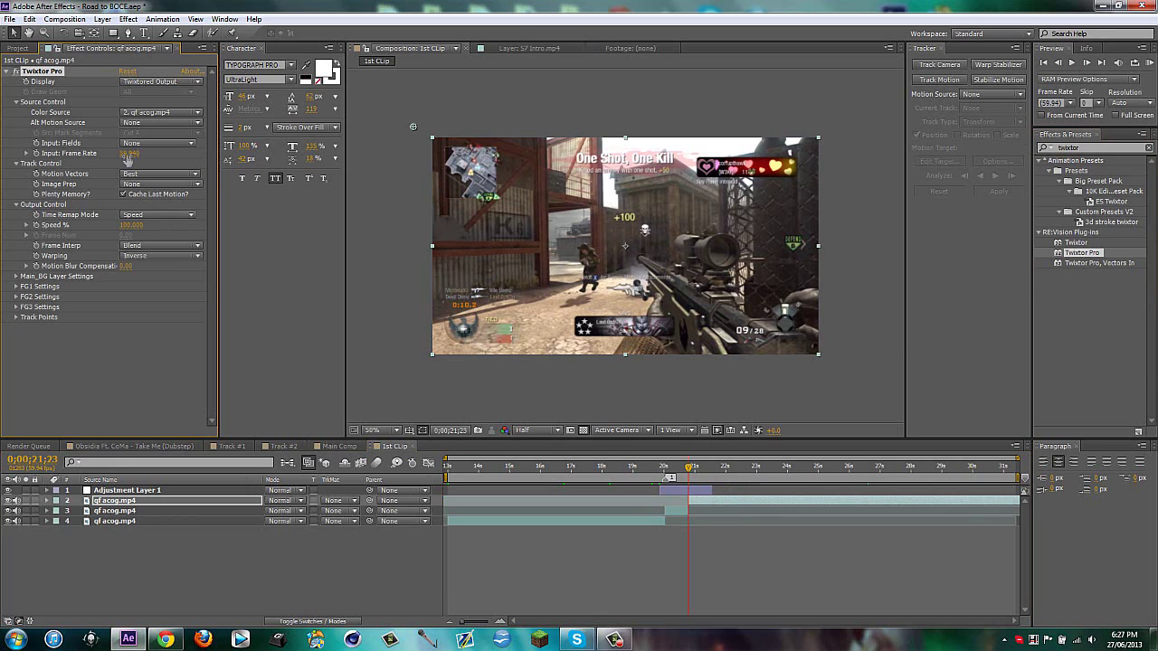
pyautogui.click(158, 256)
pyautogui.click(154, 275)
pyautogui.click(140, 184)
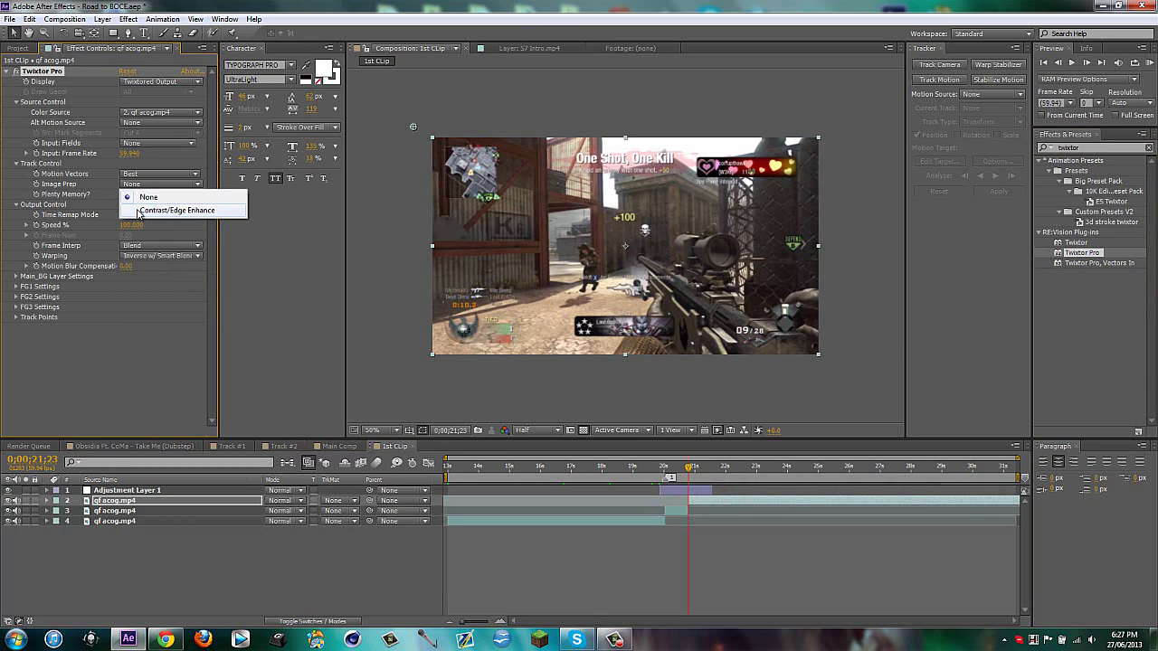
pyautogui.click(145, 210)
# Step: Keyframe Twixtor Pro's Speed % at 100 at 0;00;21;23 and at 15 one frame on, at 0;00;21;24
pyautogui.hotkey('ctrl', 'Down')
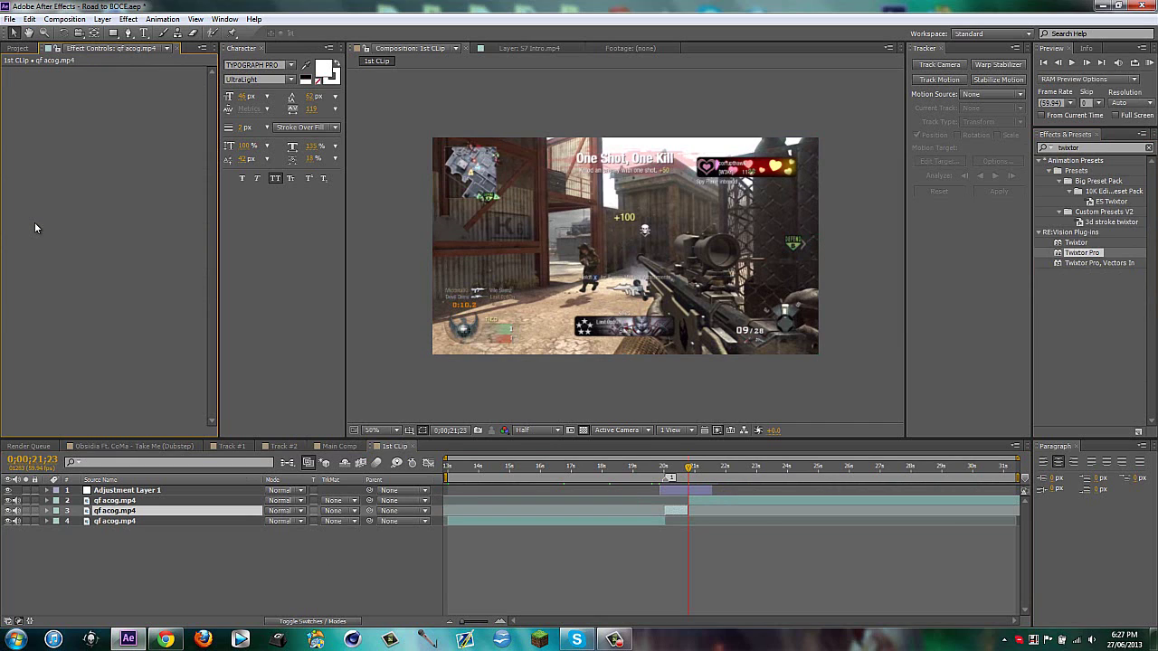
pyautogui.hotkey('ctrl', 'Up')
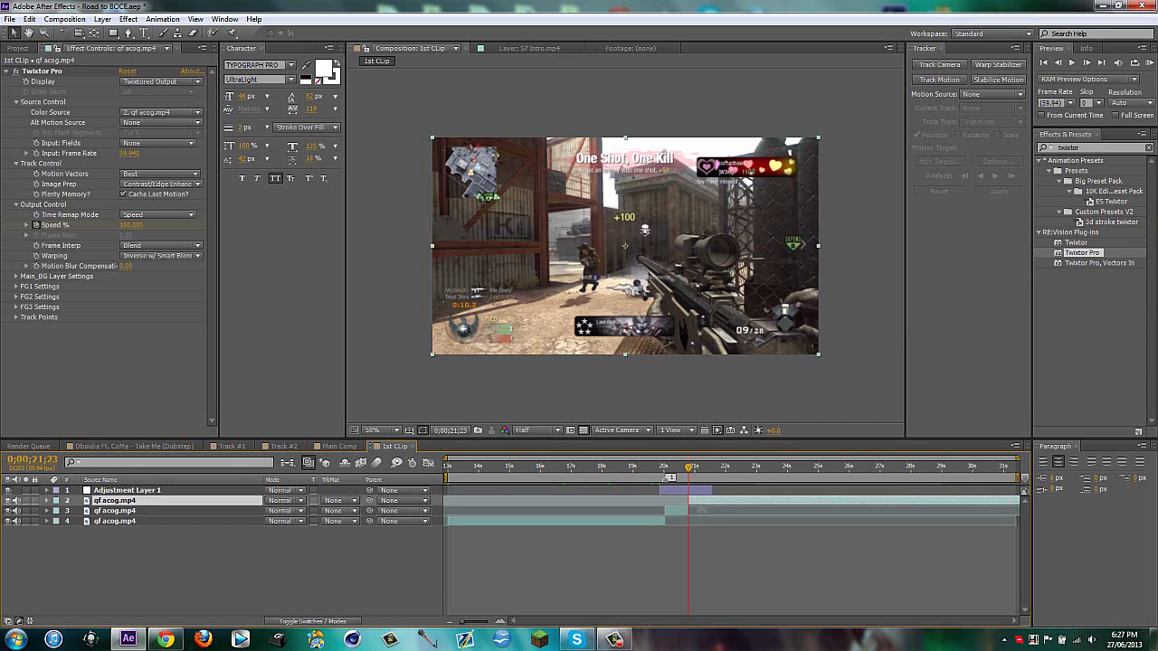
pyautogui.press('pagedown')
pyautogui.click(132, 225)
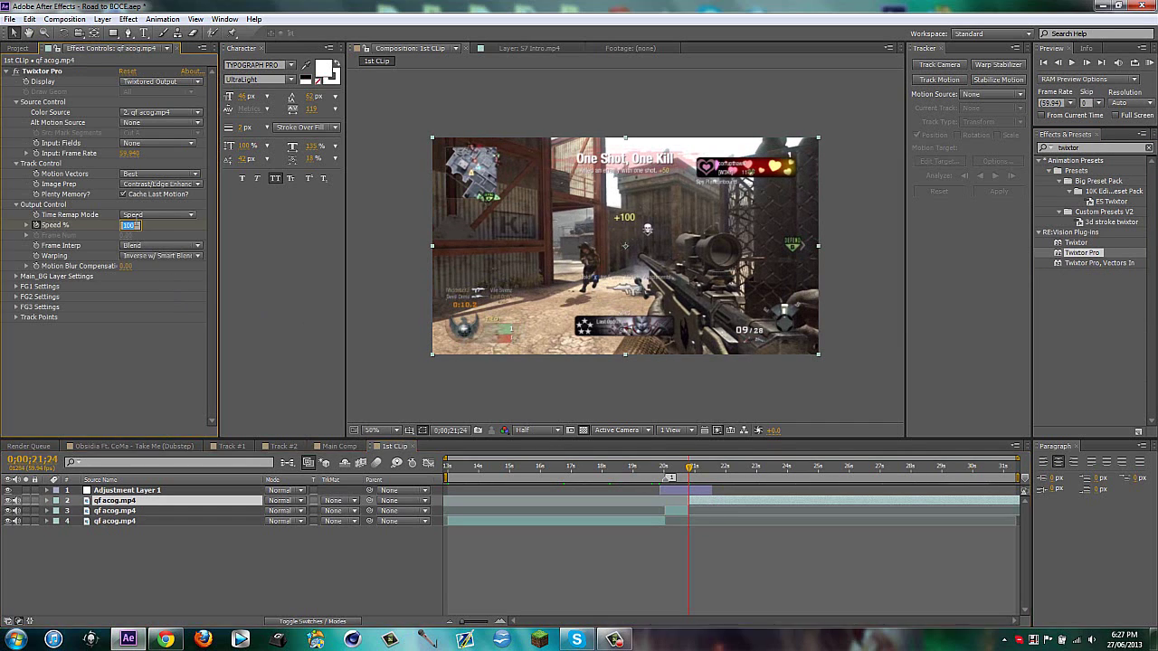
pyautogui.press('Return')
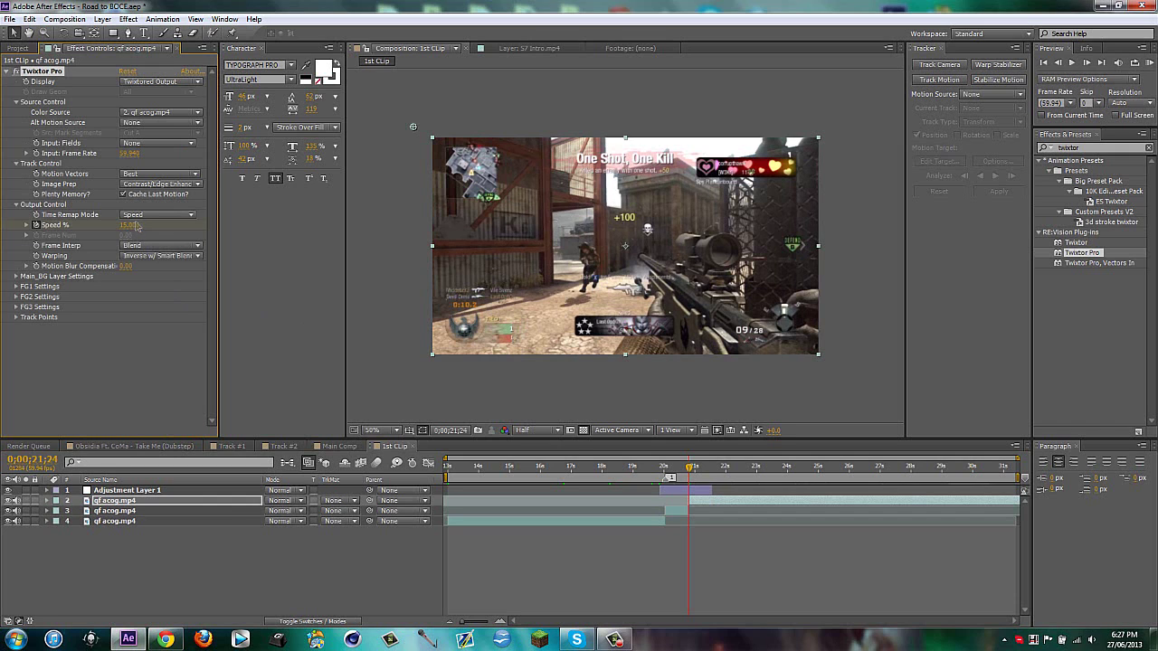
# Step: Split the slow-motion clip at 0;00;24;52 and delete Twixtor Pro from its second part
pyautogui.moveTo(690, 471); pyautogui.dragTo(796, 460)
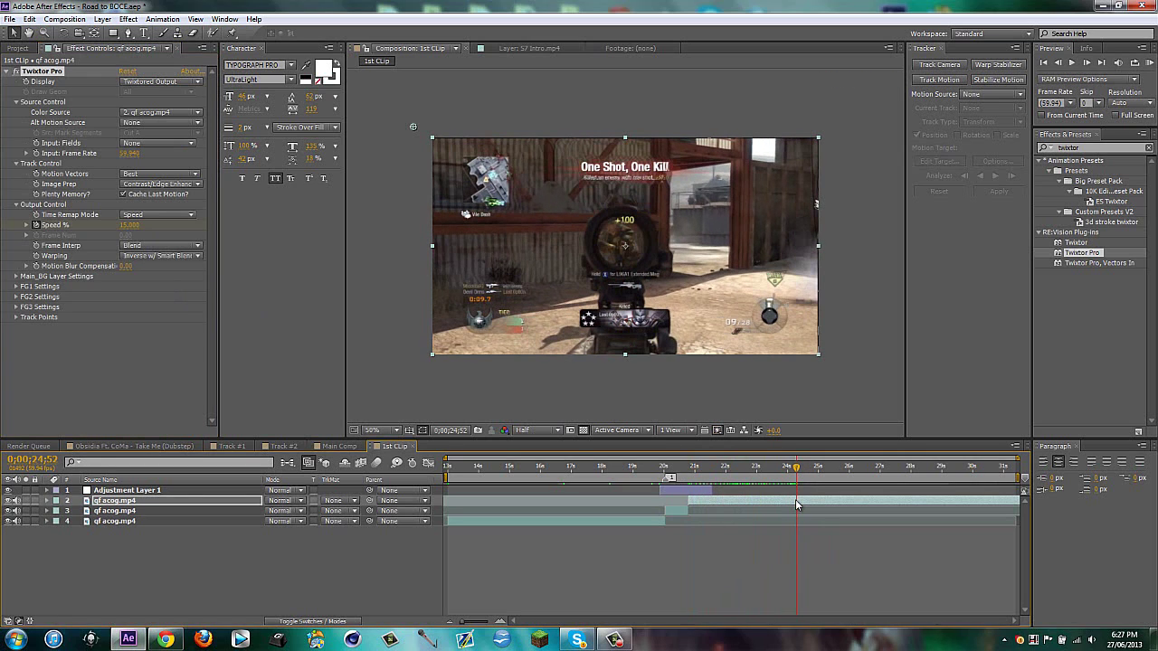
pyautogui.hotkey('ctrl', 'shift', 'd')
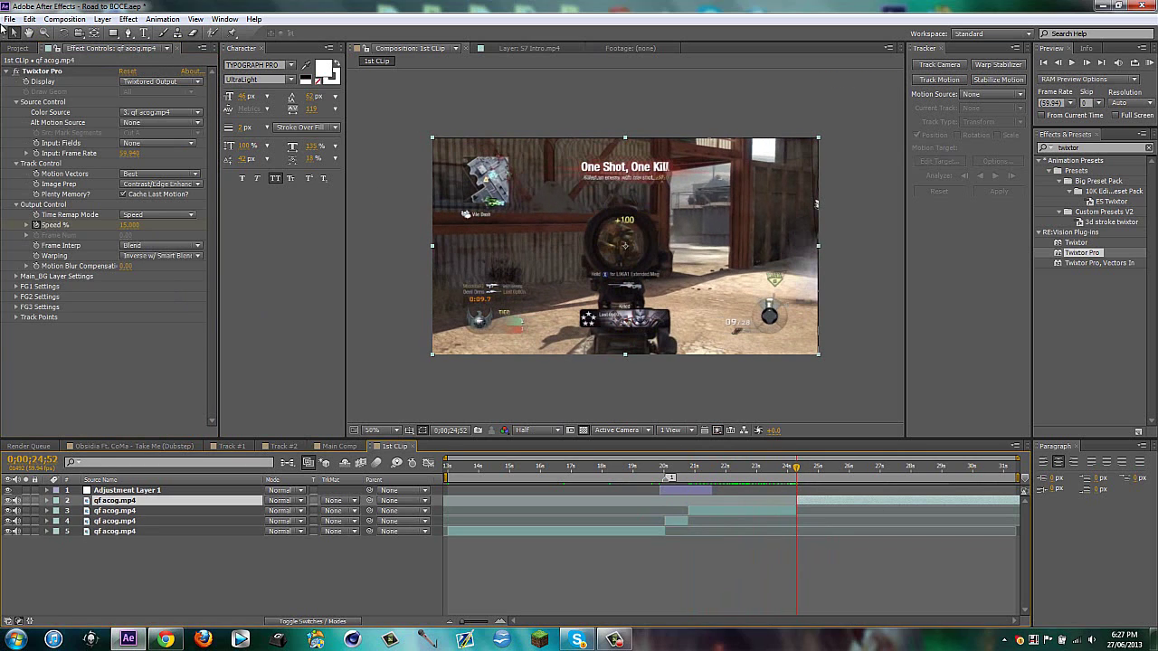
pyautogui.click(40, 71)
pyautogui.press('Delete')
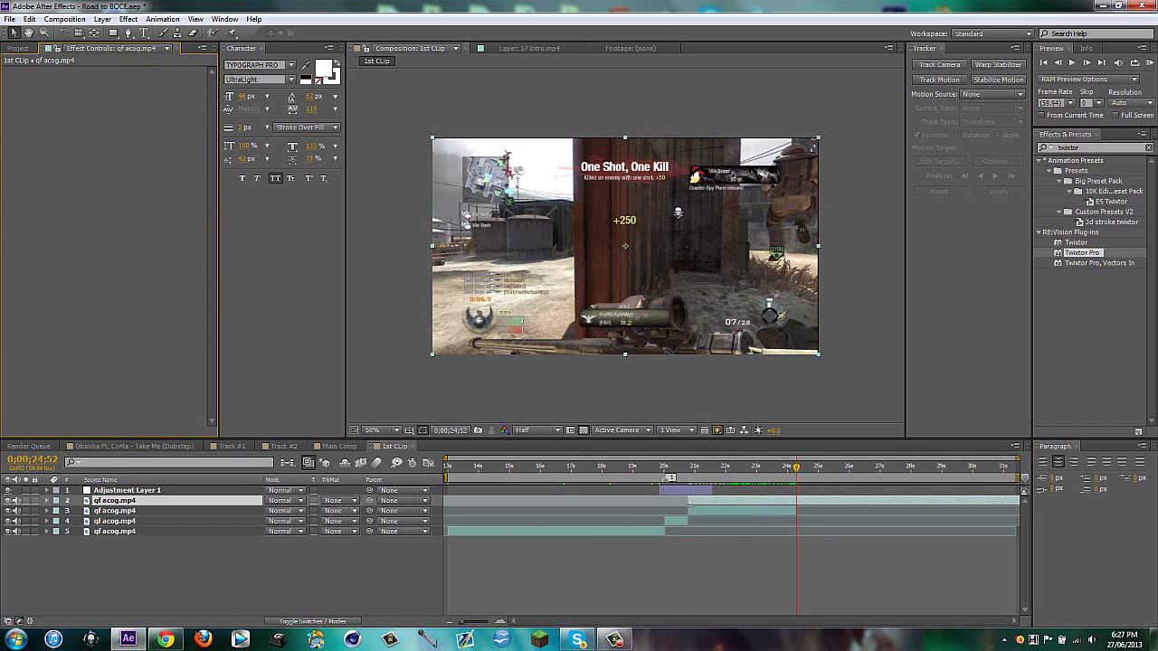
# Step: Shift the normal-speed clip to match the slow-motion clip's last frame and make it start at 0;00;24;52
pyautogui.moveTo(700, 500); pyautogui.dragTo(816, 500)
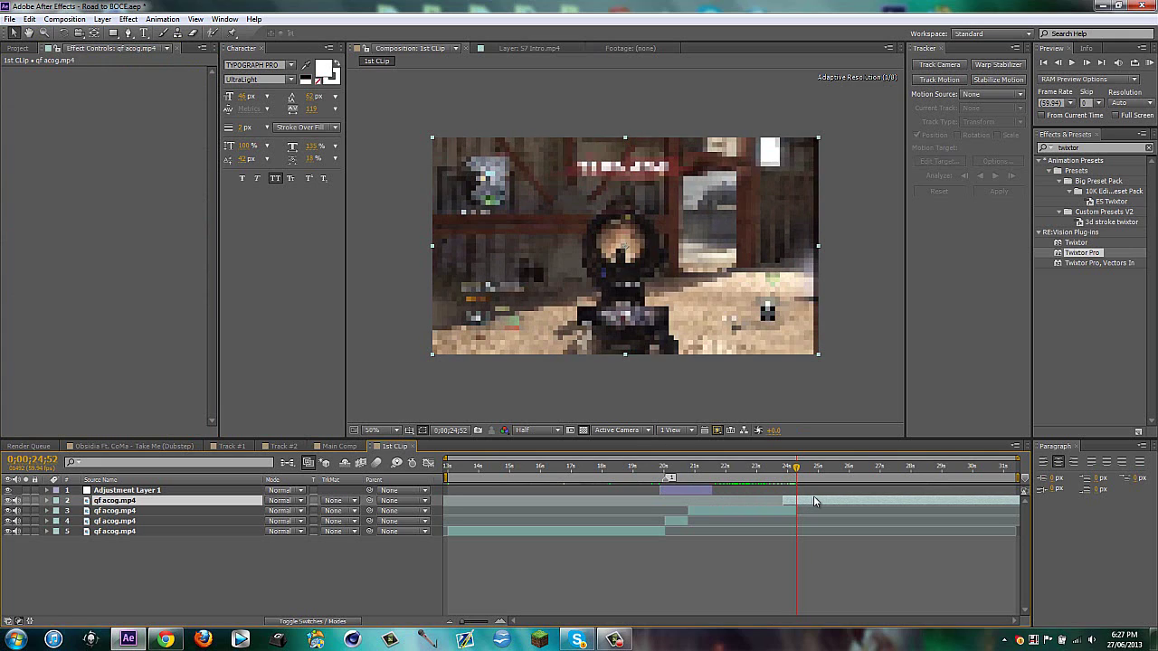
pyautogui.moveTo(816, 500); pyautogui.dragTo(817, 503)
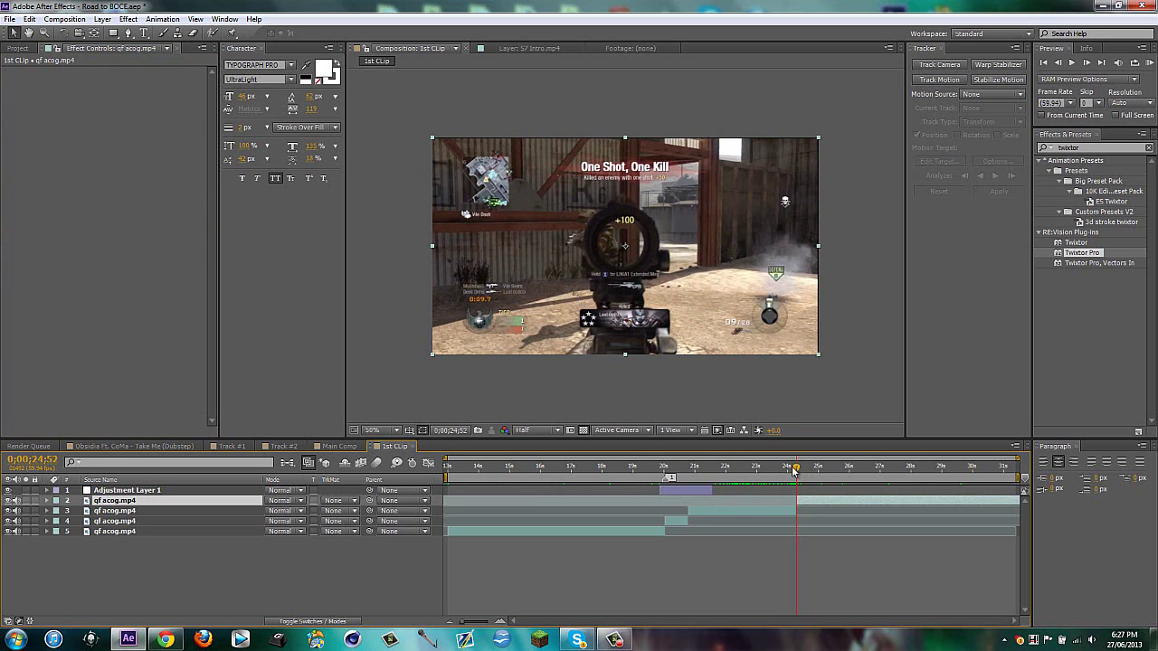
# Step: Place marker 2 at 0;00;24;56 and duplicate the adjustment layer, moving the copy so its zoom and Twitch hit there
pyautogui.moveTo(795, 469)
pyautogui.mouseDown()
pyautogui.moveTo(638, 467)
pyautogui.moveTo(811, 465)
pyautogui.moveTo(798, 466)
pyautogui.mouseUp()
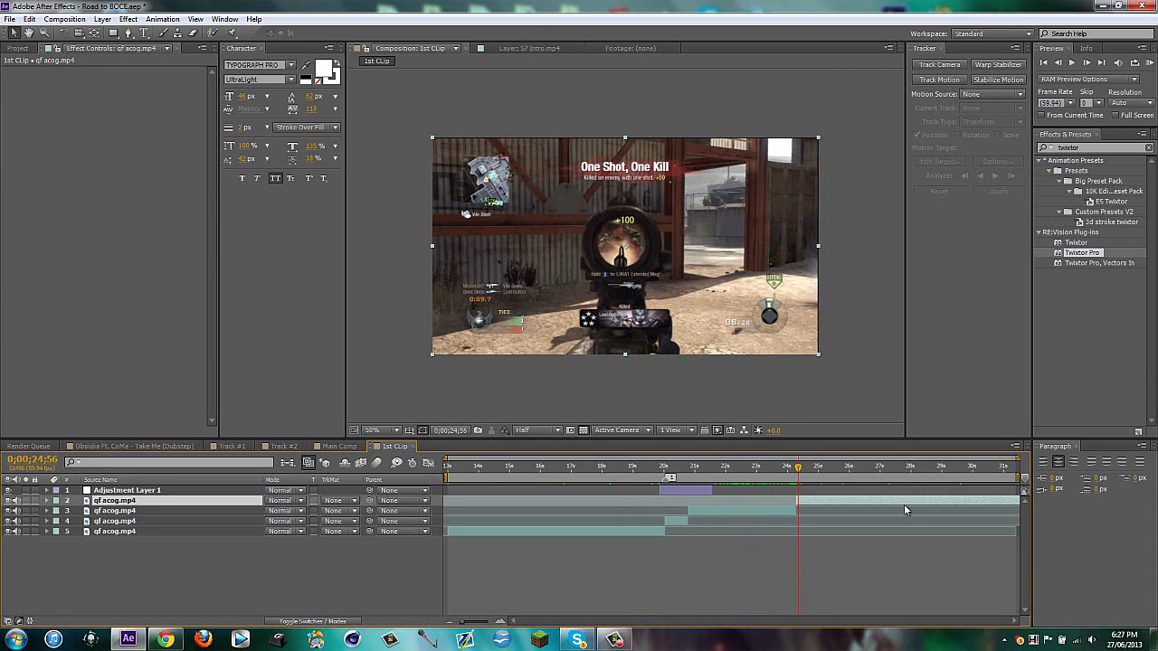
pyautogui.click(680, 492)
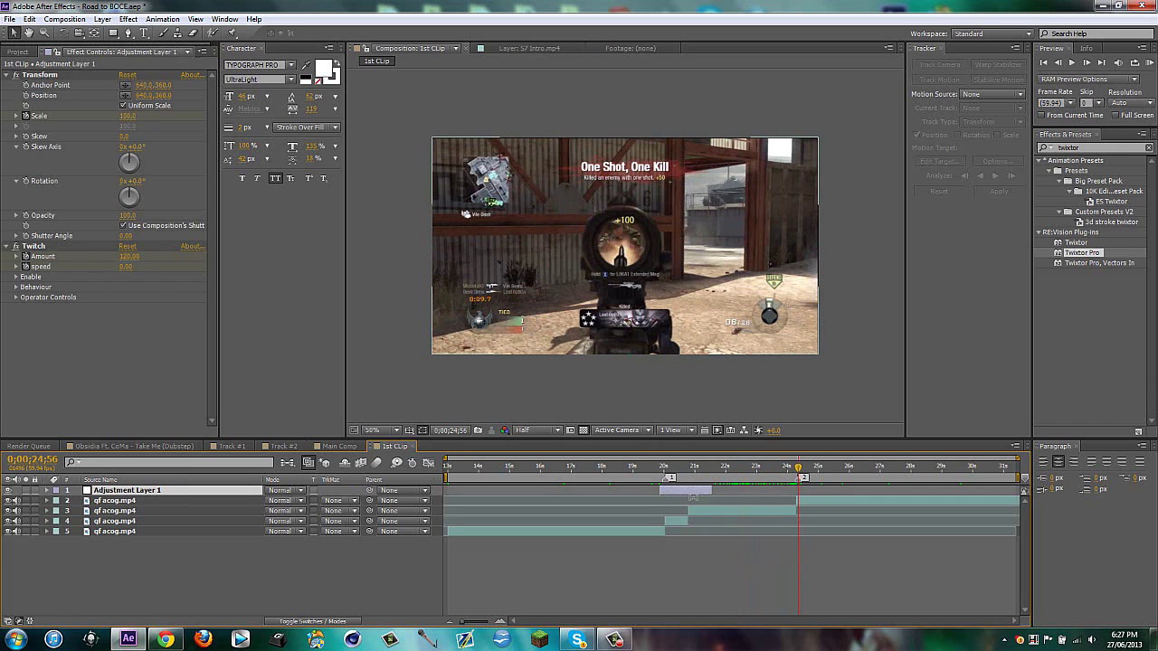
pyautogui.hotkey('ctrl', 'd')
pyautogui.press('u')
pyautogui.moveTo(688, 488); pyautogui.dragTo(822, 492)
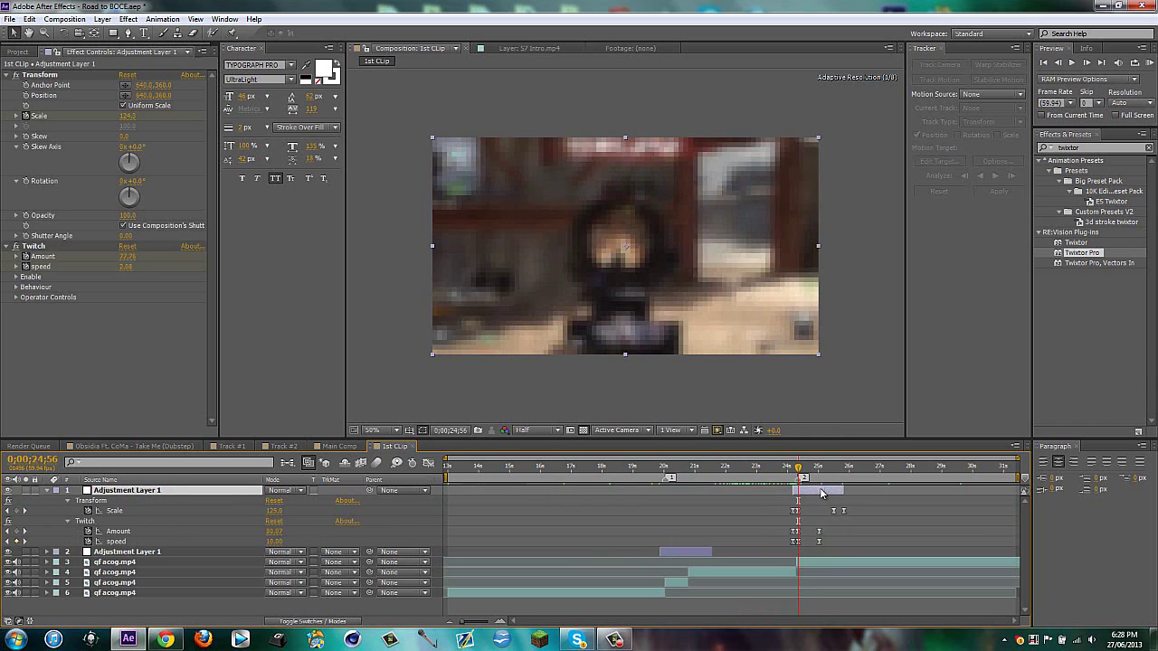
pyautogui.press('u')
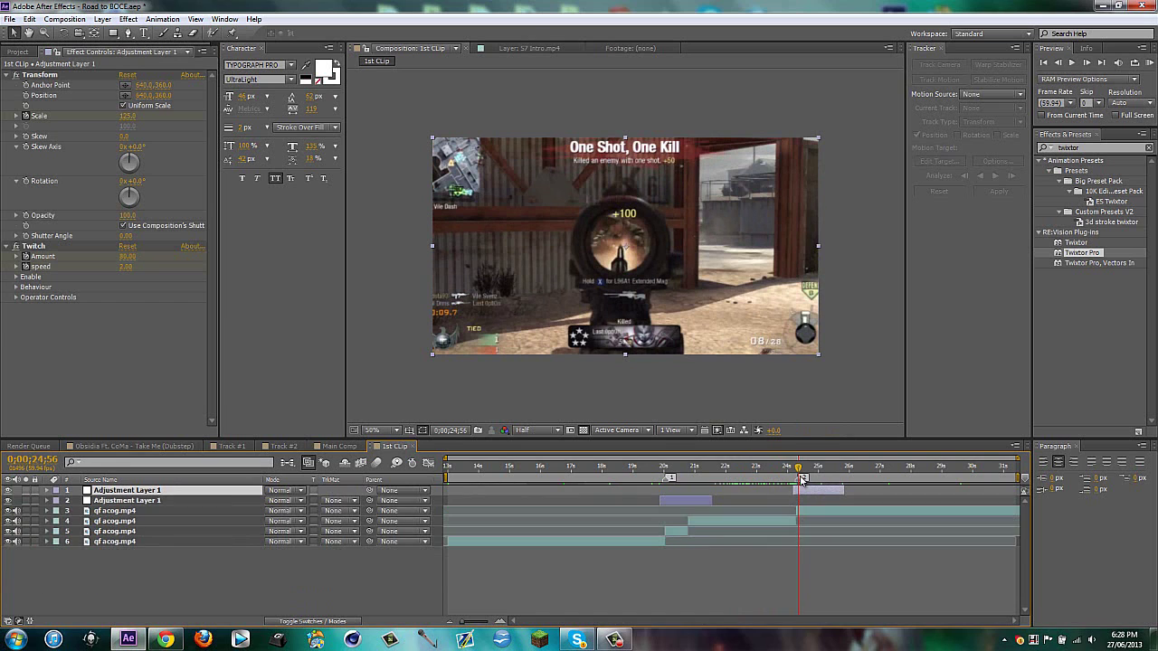
# Step: Split the last qf acog.mp4 clip at 0;00;25;42, near the end of the second Twitch
pyautogui.moveTo(799, 470); pyautogui.dragTo(822, 472)
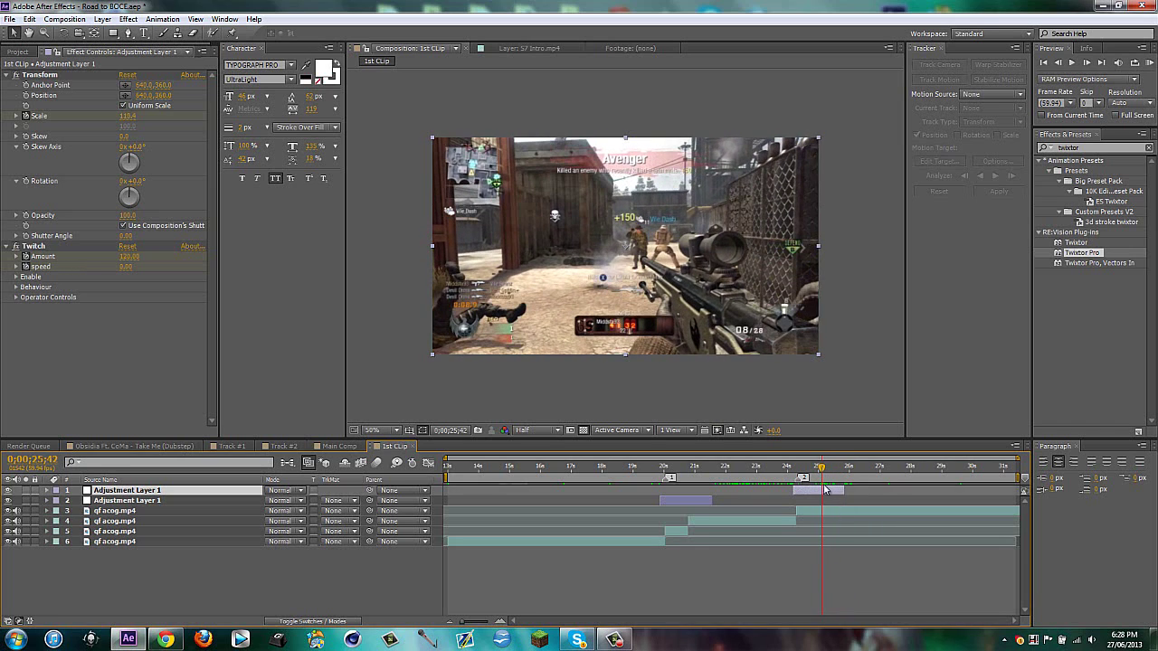
pyautogui.click(827, 513)
pyautogui.hotkey('ctrl', 'shift', 'd')
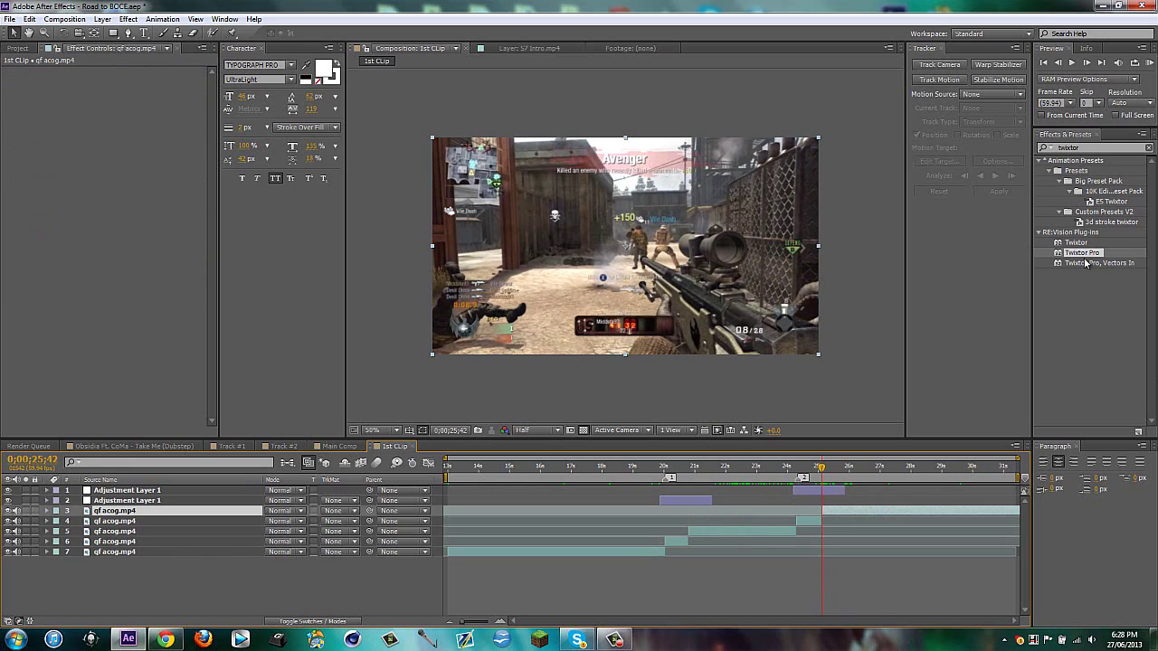
# Step: Apply Twixtor Pro to the last clip with input frame rate 59.94, Warping Inverse w/ Smart Blend and Image Prep Contrast/Edge Enhance
pyautogui.moveTo(1085, 262); pyautogui.dragTo(898, 512)
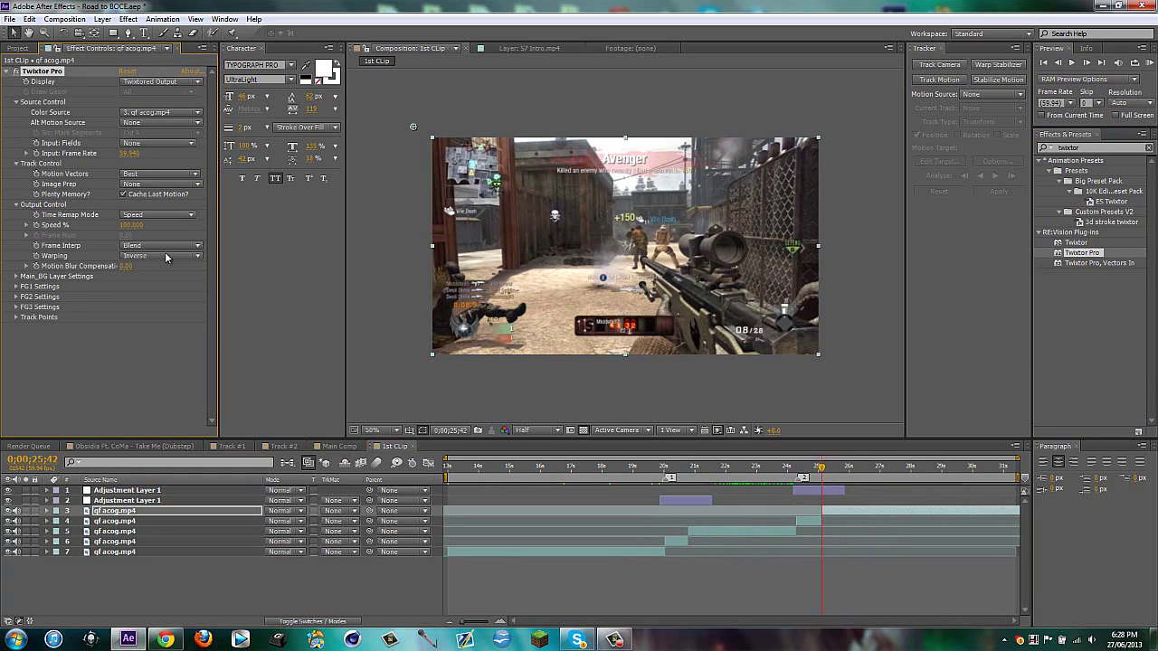
pyautogui.click(166, 256)
pyautogui.click(153, 281)
pyautogui.click(161, 183)
pyautogui.click(135, 210)
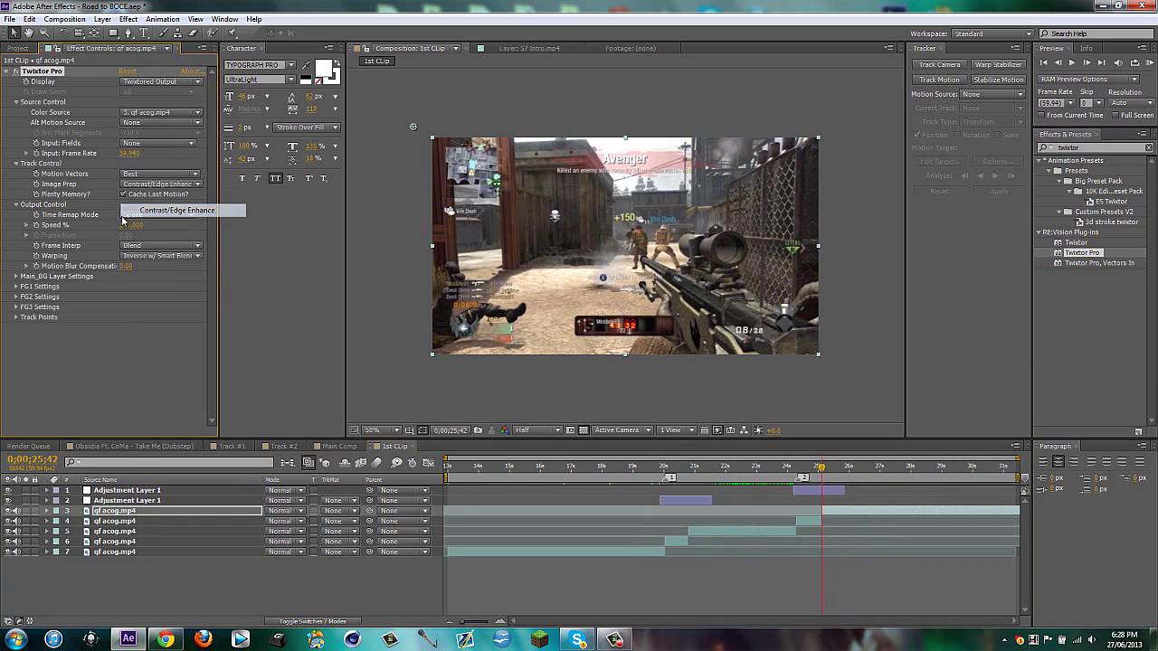
# Step: Keyframe the last clip's Twixtor speed down to 5% one frame after its start, at 0;00;25;43
pyautogui.press('pagedown')
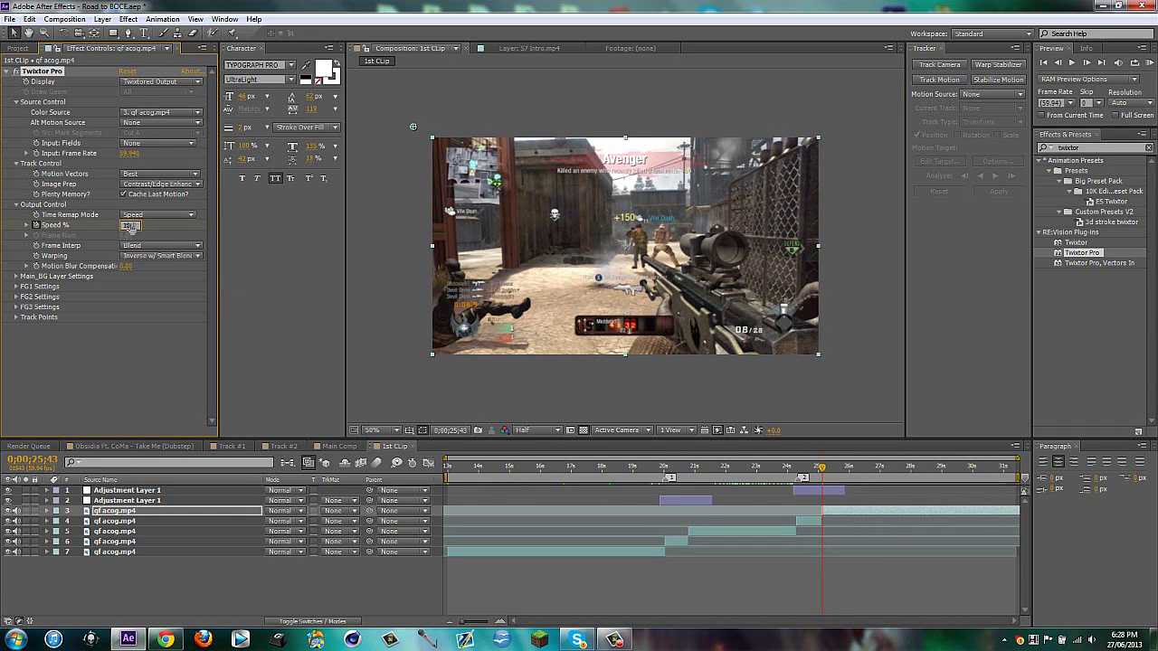
pyautogui.press('Return')
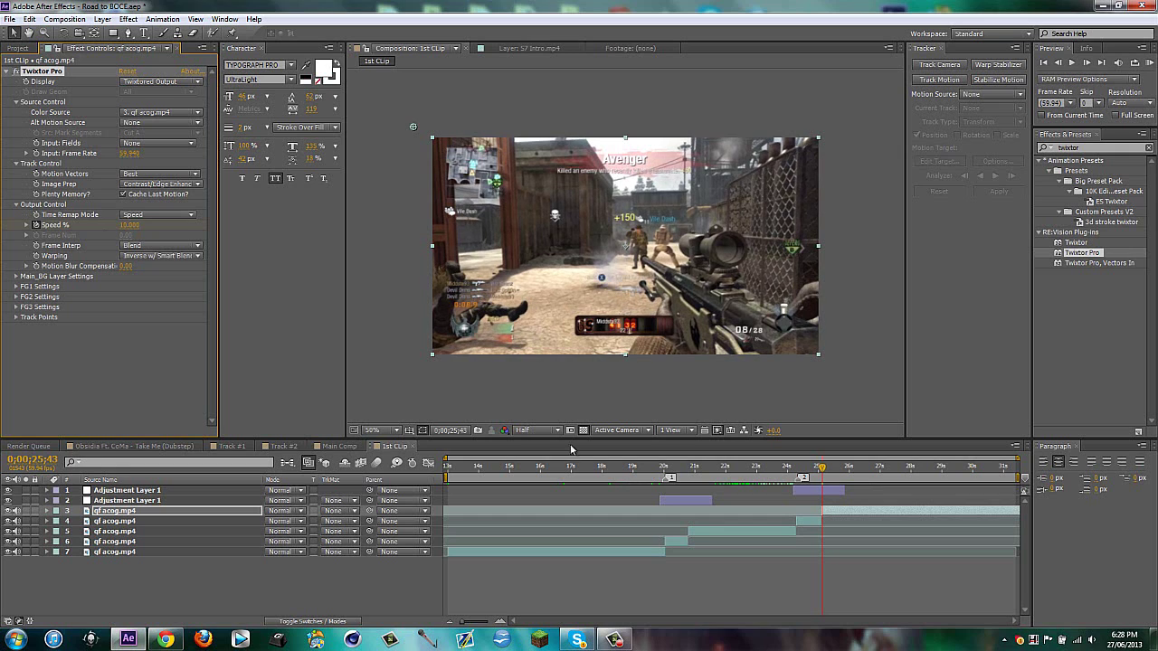
pyautogui.click(837, 467)
pyautogui.moveTo(839, 468)
pyautogui.mouseDown()
pyautogui.moveTo(910, 471)
pyautogui.moveTo(842, 475)
pyautogui.mouseUp()
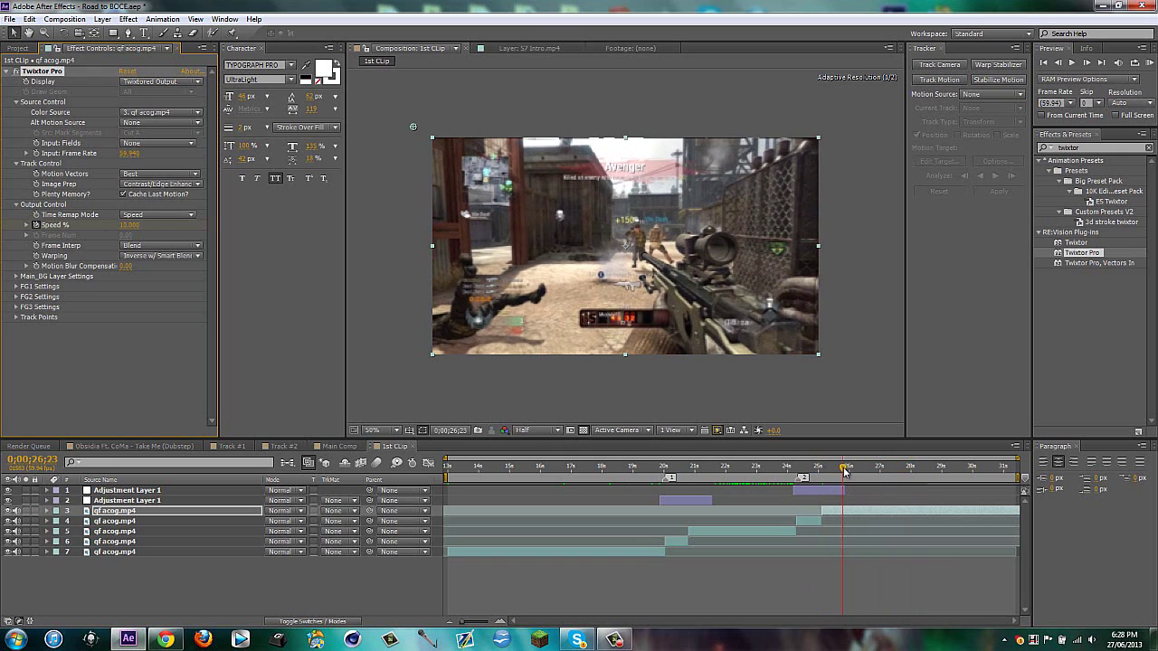
pyautogui.press('u')
pyautogui.click(8, 532)
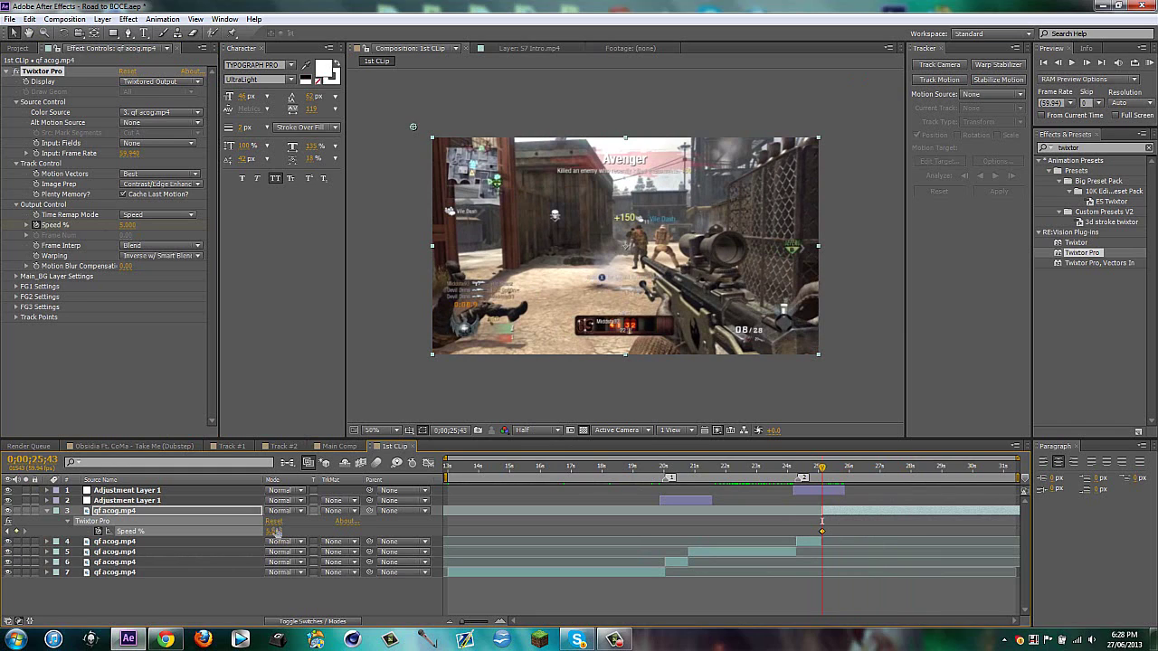
# Step: Split the slow-motion qf acog.mp4 clip at 0;00;29;33, where its slowed section should end
pyautogui.moveTo(821, 467); pyautogui.dragTo(941, 465)
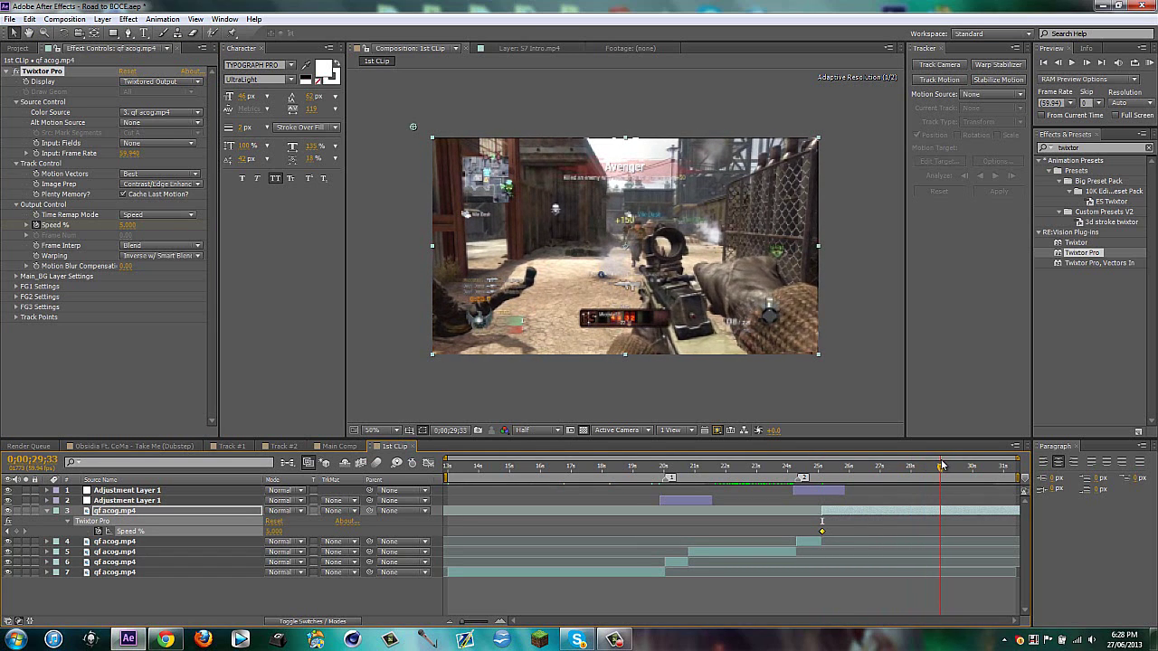
pyautogui.hotkey('ctrl', 'shift', 'd')
pyautogui.click(900, 523)
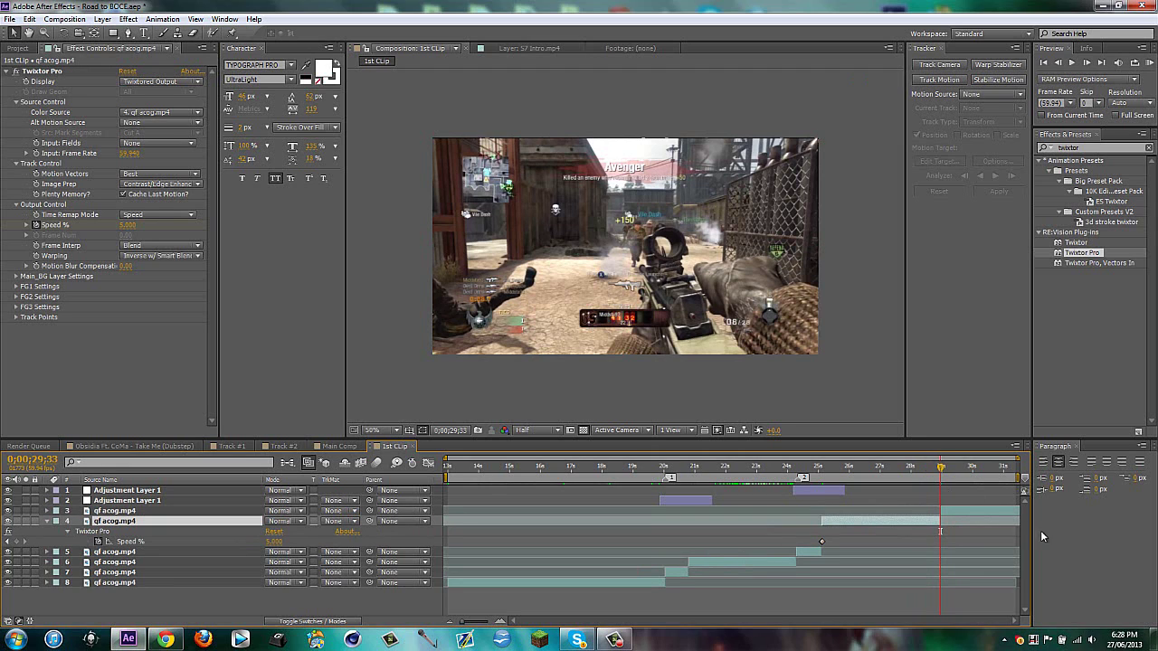
pyautogui.press('u')
# Step: Extend the 1st CLip composition's duration well past the end of the last clip
pyautogui.hotkey('ctrl', 'k')
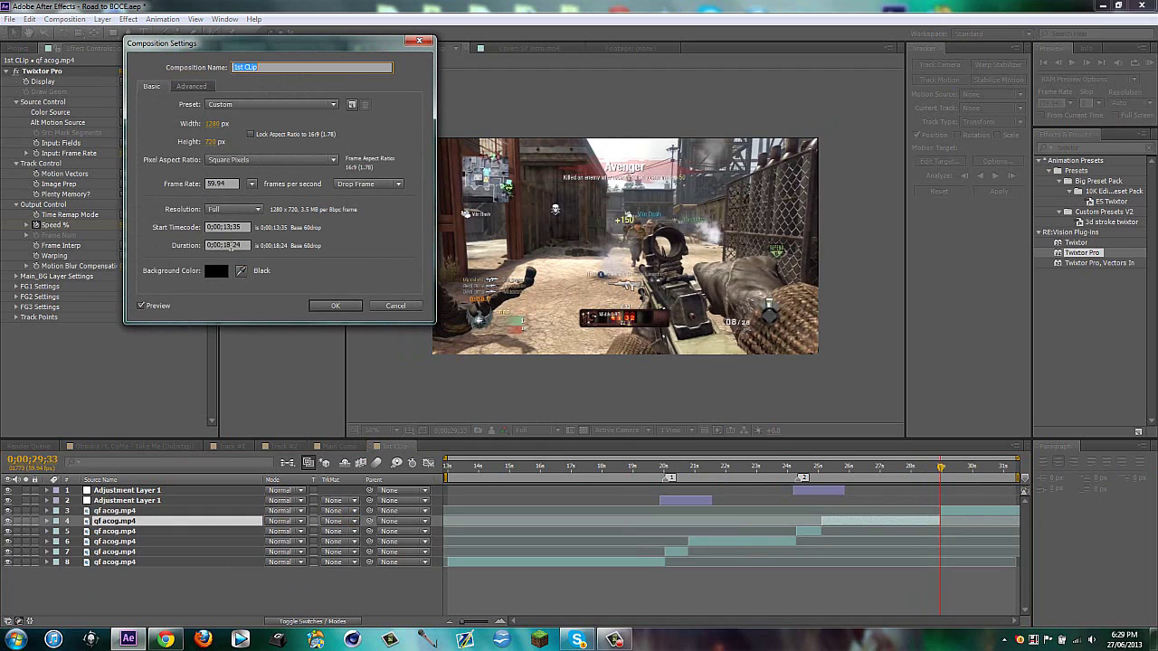
pyautogui.click(223, 245)
pyautogui.press('Delete')
pyautogui.write('3')
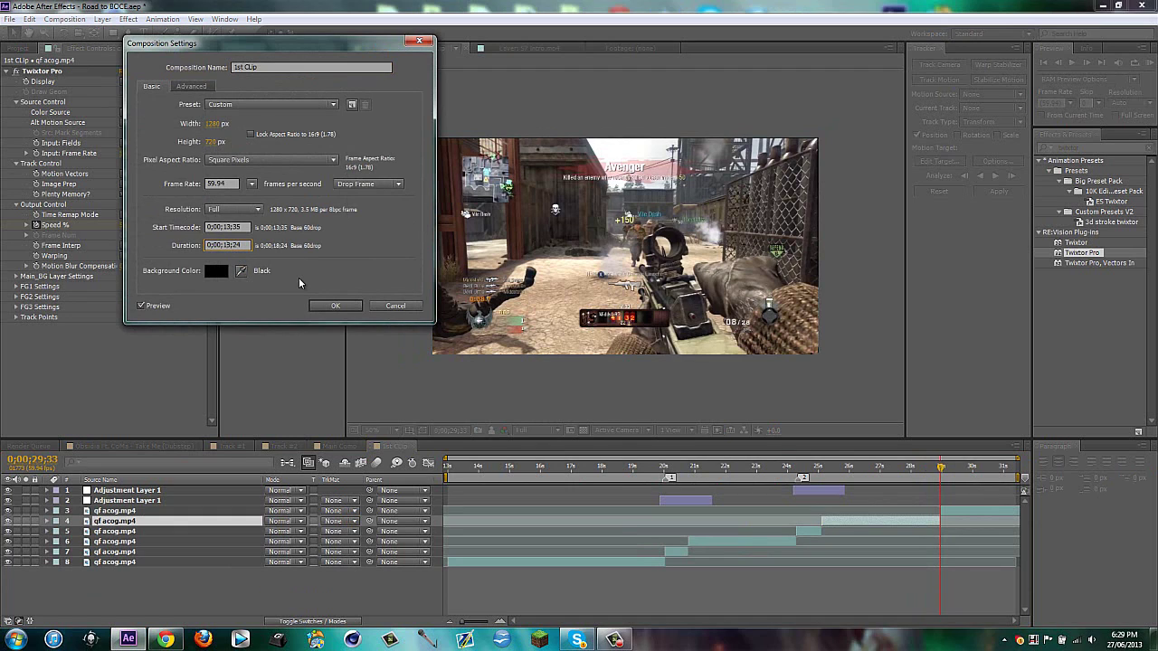
pyautogui.press('BackSpace')
pyautogui.press('Return')
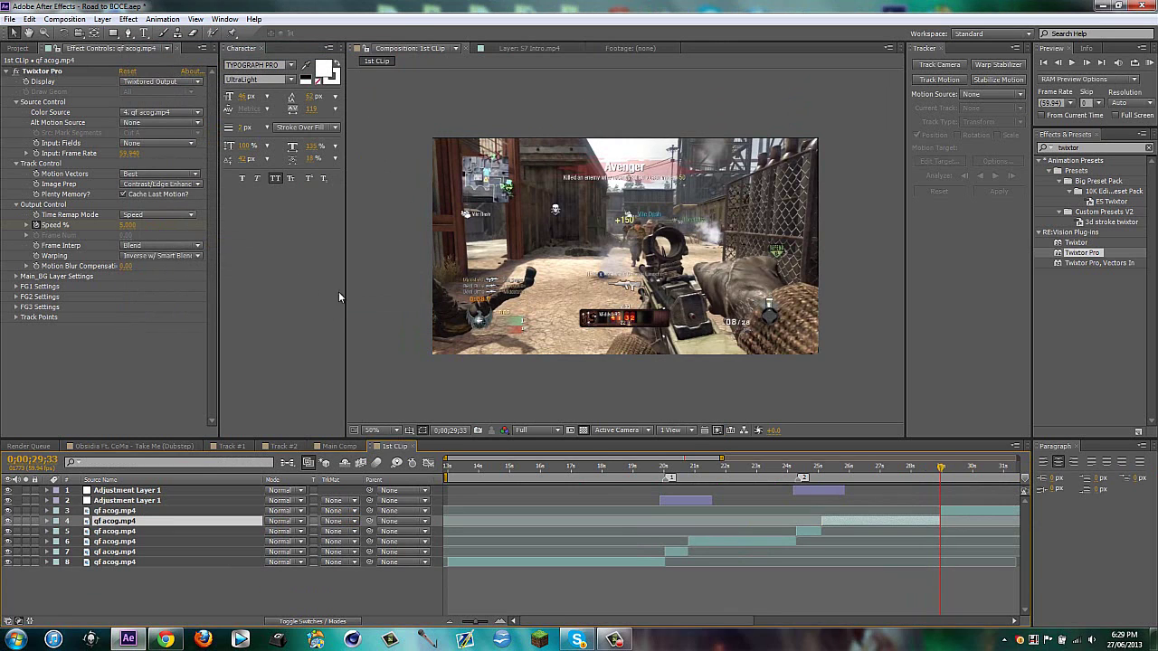
pyautogui.moveTo(722, 459); pyautogui.dragTo(1055, 470)
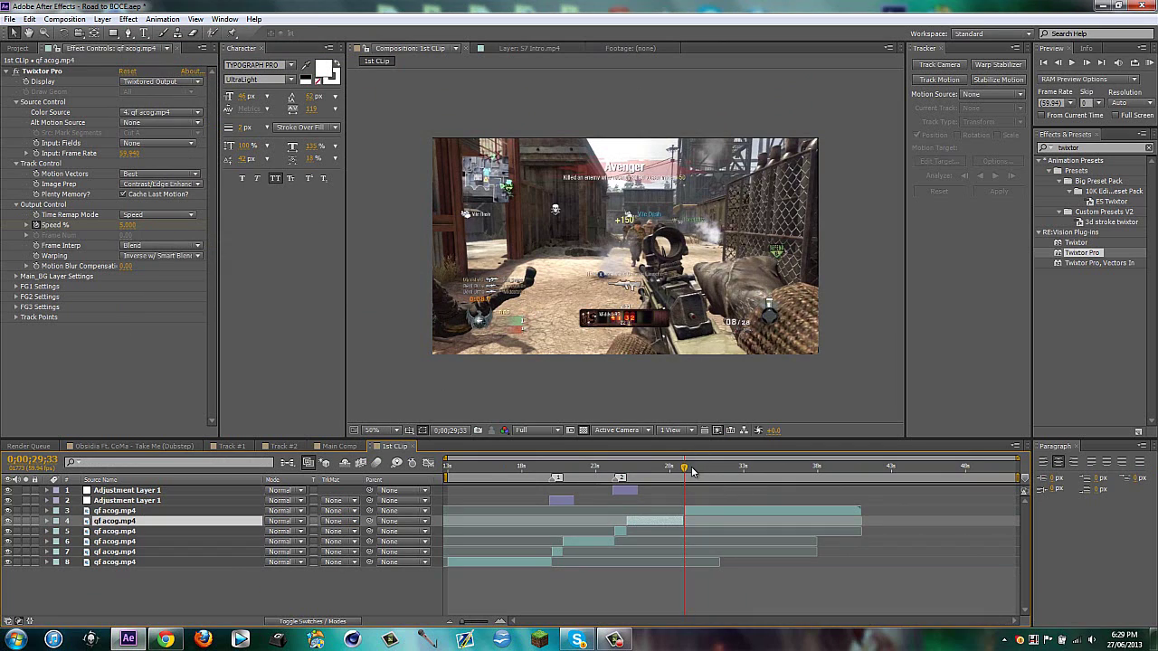
# Step: Remove Twixtor Pro from the last clip and shift its footage to match the slow-motion clip's final frame at 0;00;29;33
pyautogui.click(708, 512)
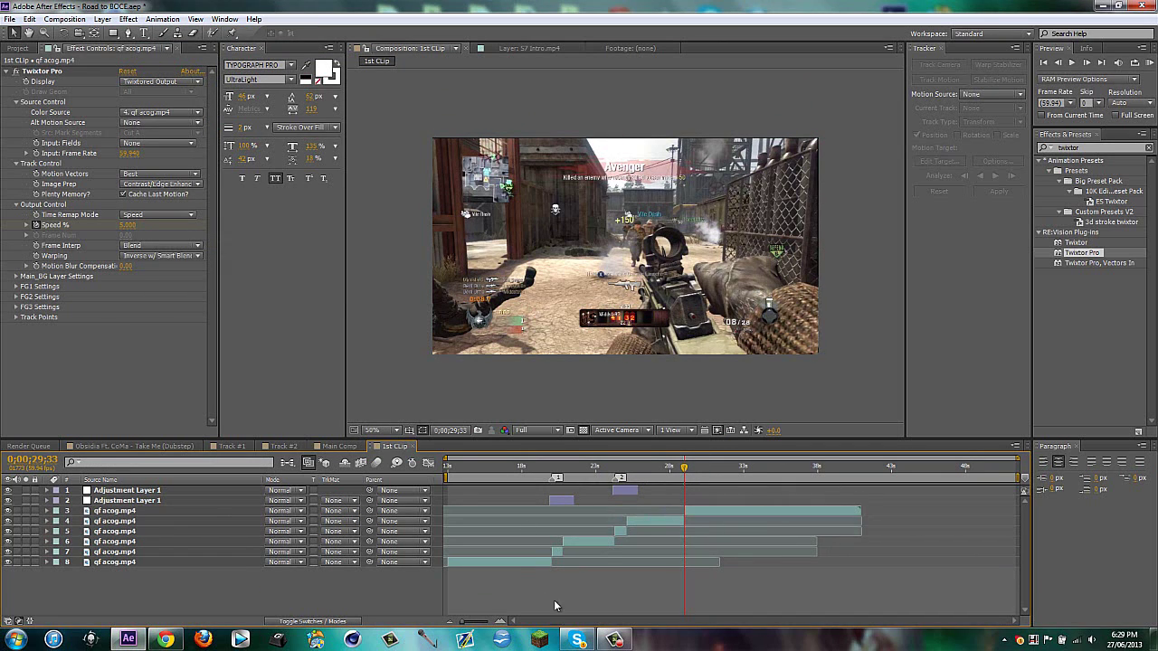
pyautogui.click(346, 447)
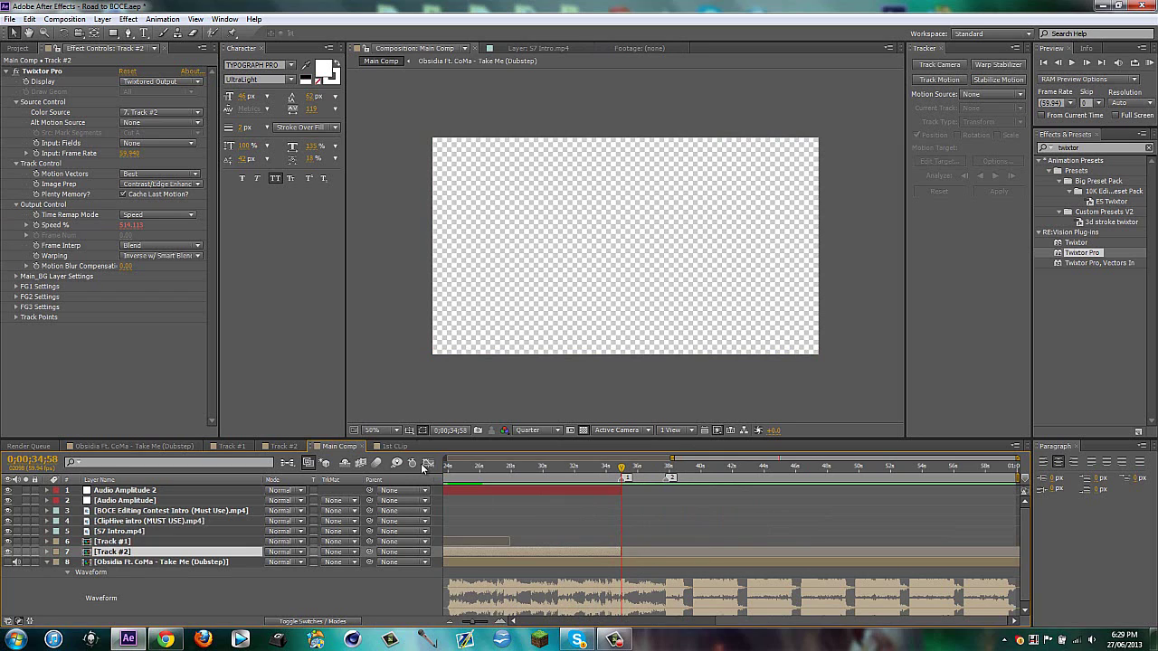
pyautogui.click(388, 446)
pyautogui.click(695, 511)
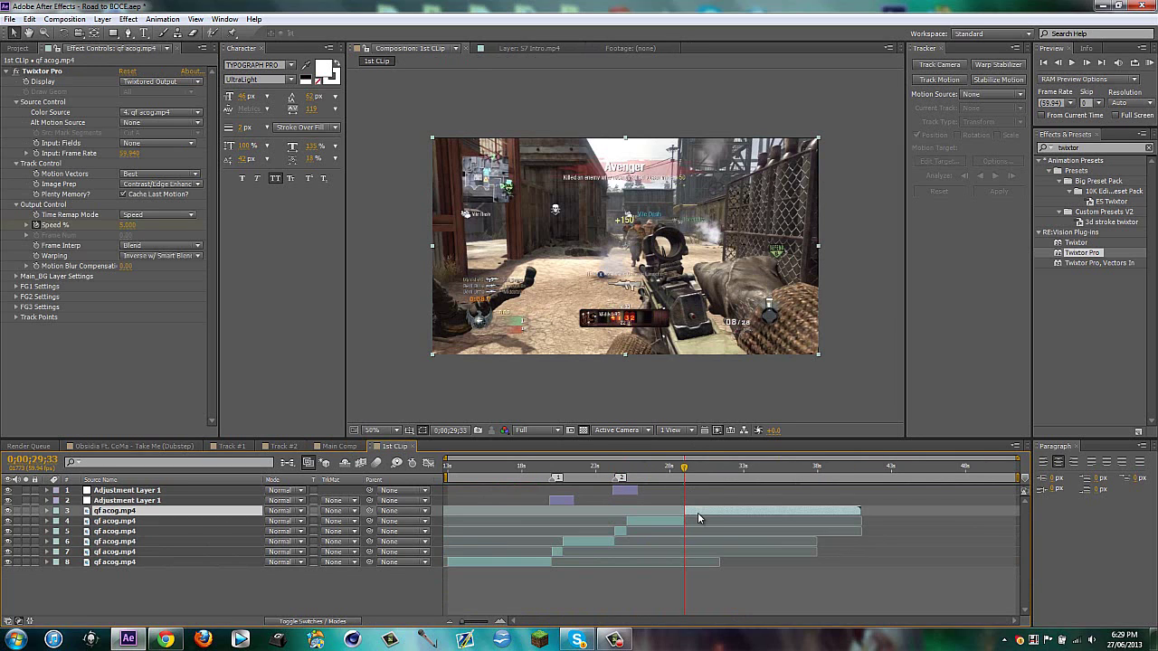
pyautogui.click(45, 71)
pyautogui.press('Delete')
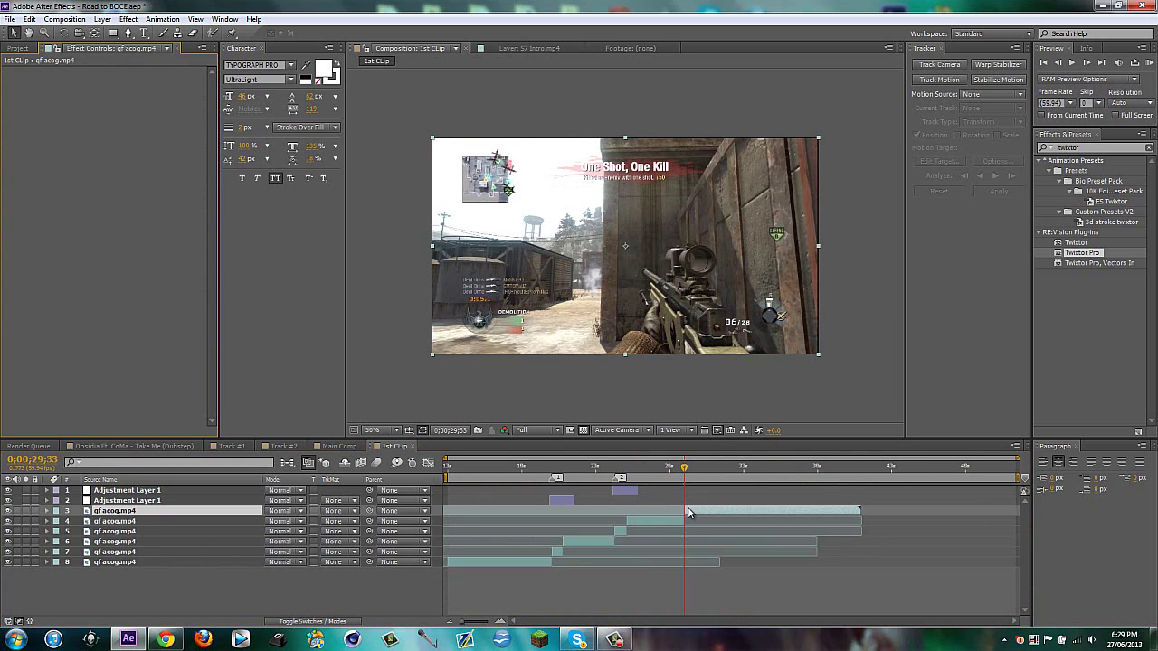
pyautogui.moveTo(683, 510)
pyautogui.mouseDown()
pyautogui.moveTo(634, 508)
pyautogui.moveTo(704, 514)
pyautogui.moveTo(650, 512)
pyautogui.moveTo(694, 509)
pyautogui.mouseUp()
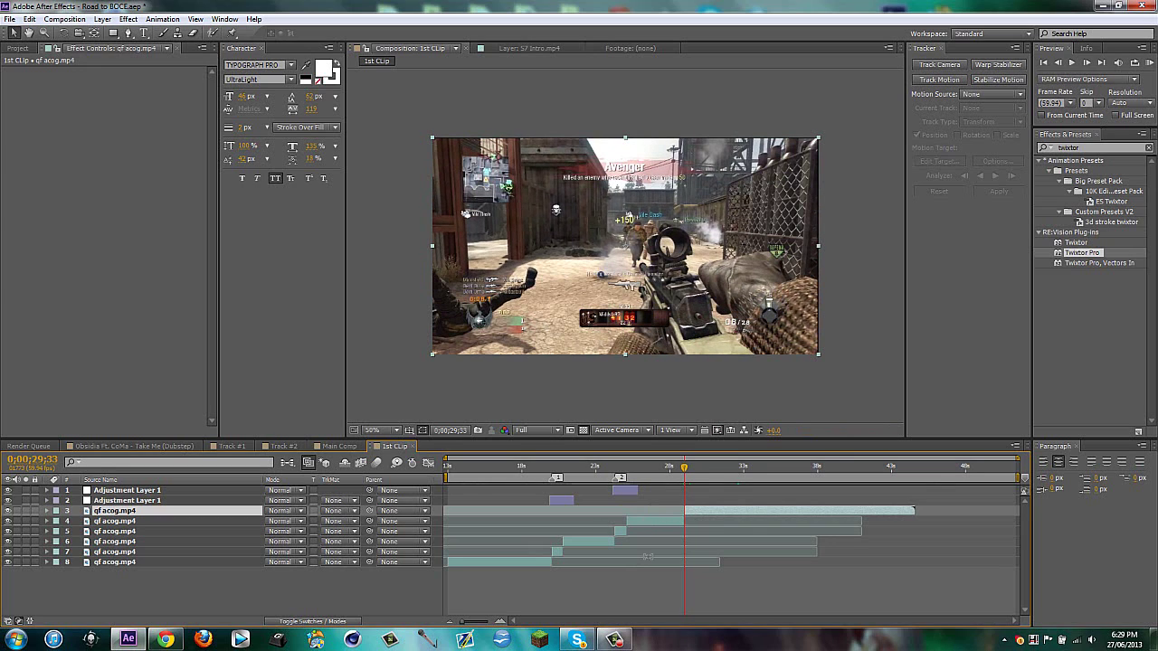
# Step: Hide the second Twitch adjustment layer and add a new adjustment layer beneath it starting at 0;00;25;42
pyautogui.moveTo(685, 471); pyautogui.dragTo(631, 496)
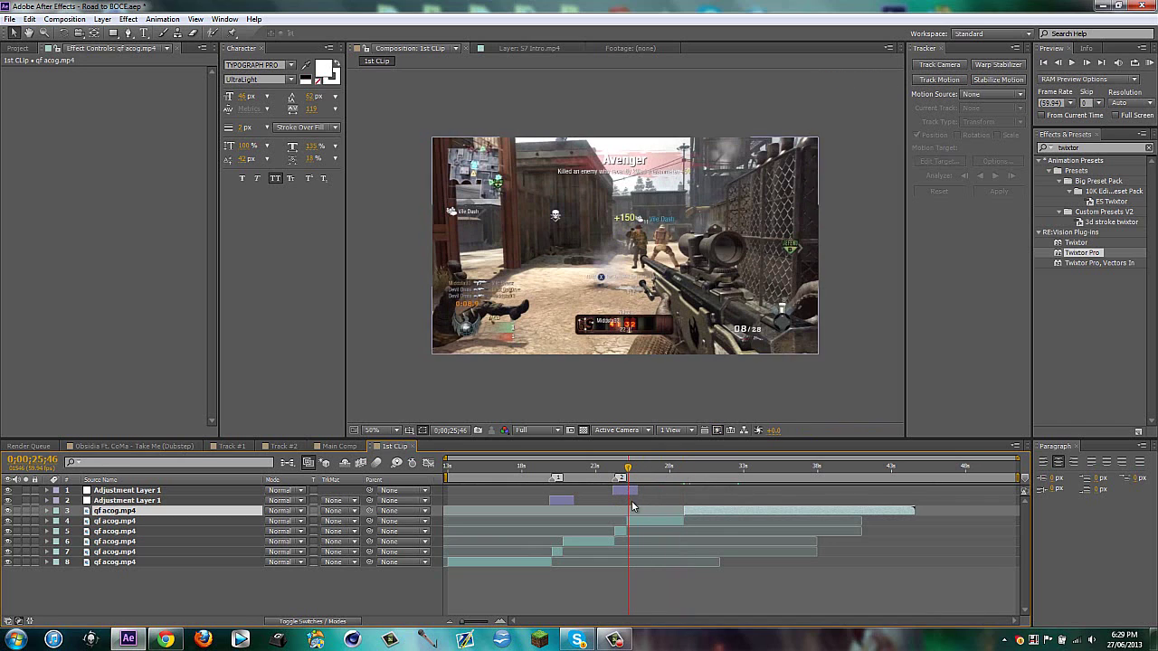
pyautogui.click(642, 525)
pyautogui.press('i')
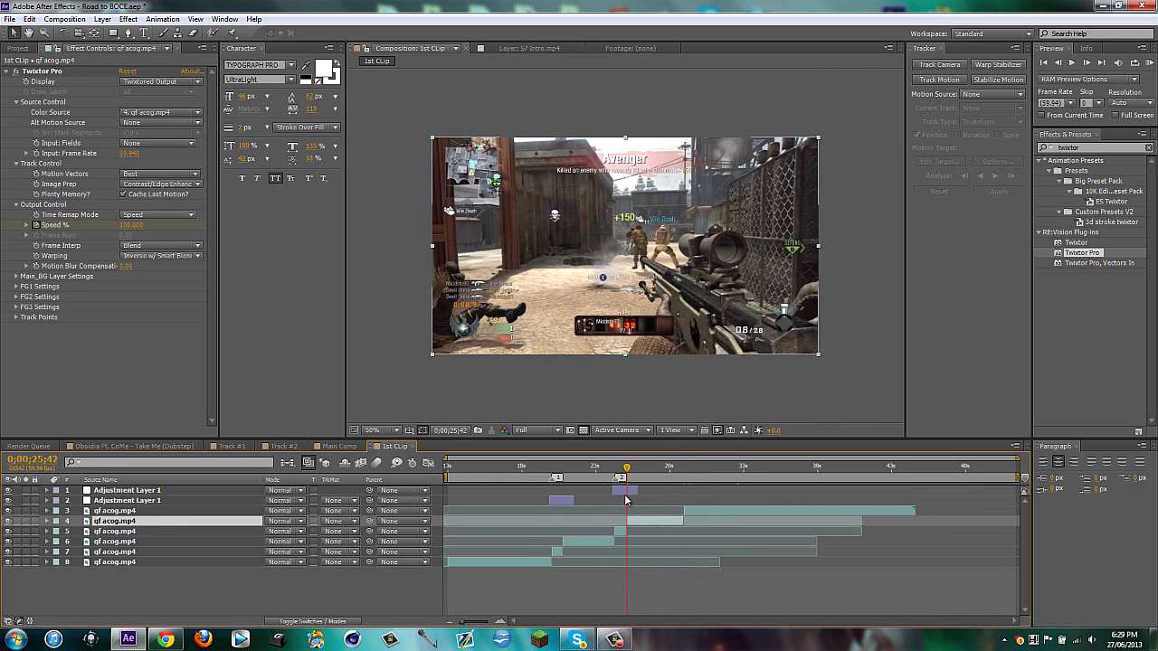
pyautogui.click(625, 492)
pyautogui.click(8, 491)
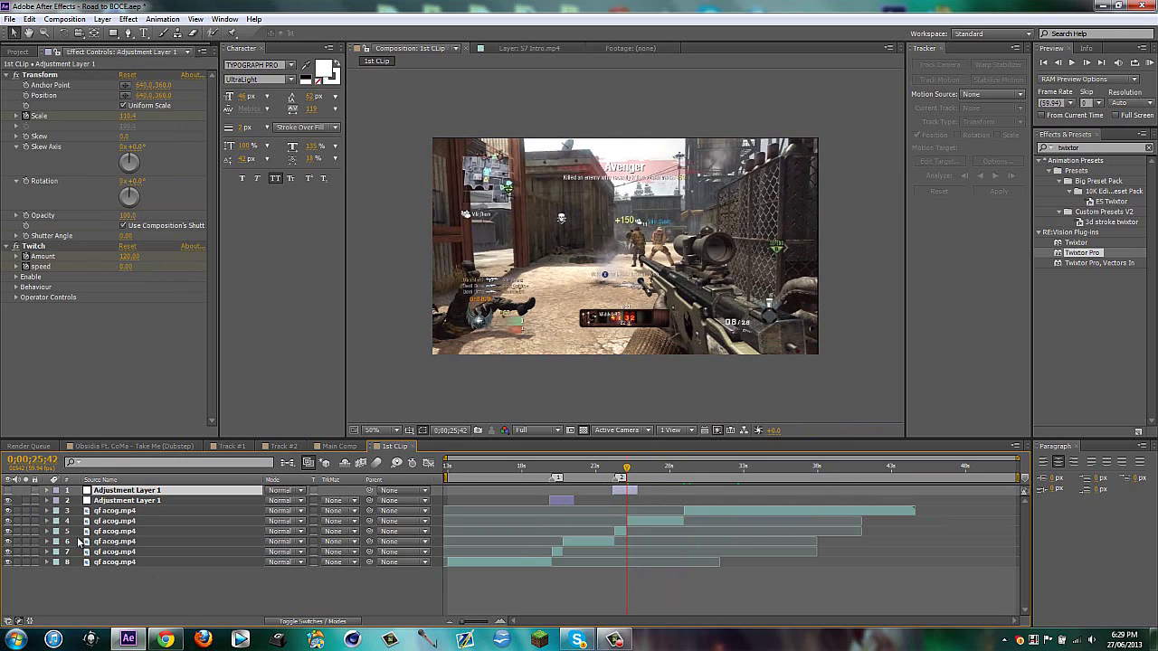
pyautogui.click(226, 604)
pyautogui.hotkey('ctrl', 'alt', 'y')
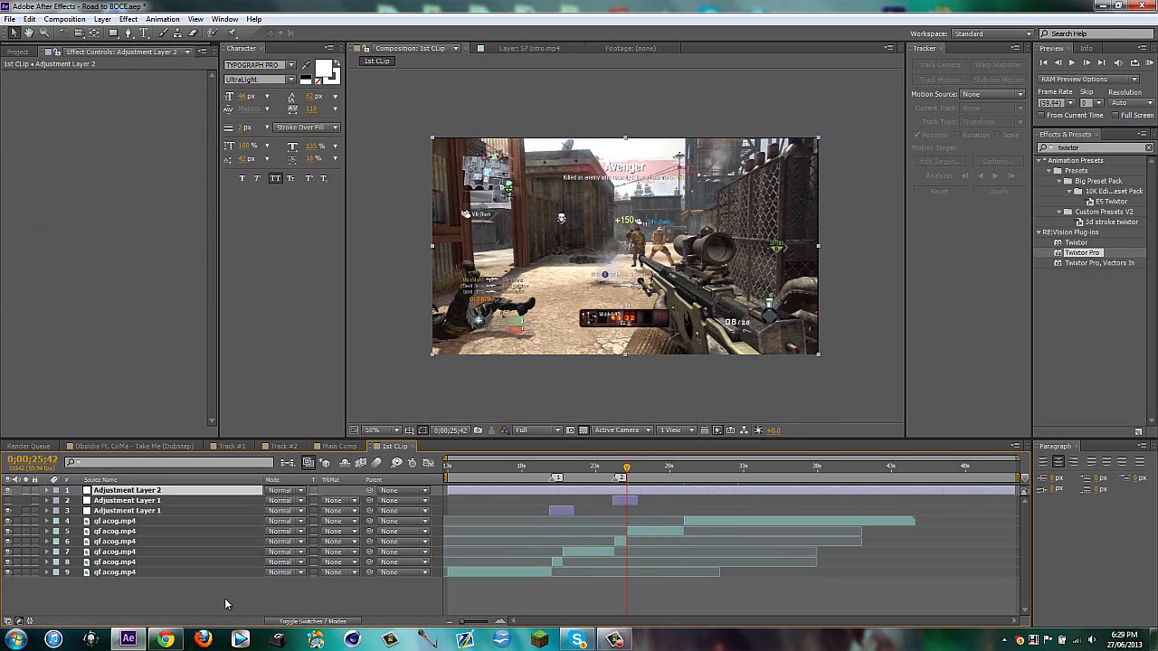
pyautogui.hotkey('alt', '[')
pyautogui.moveTo(130, 491); pyautogui.dragTo(131, 507)
pyautogui.click(336, 604)
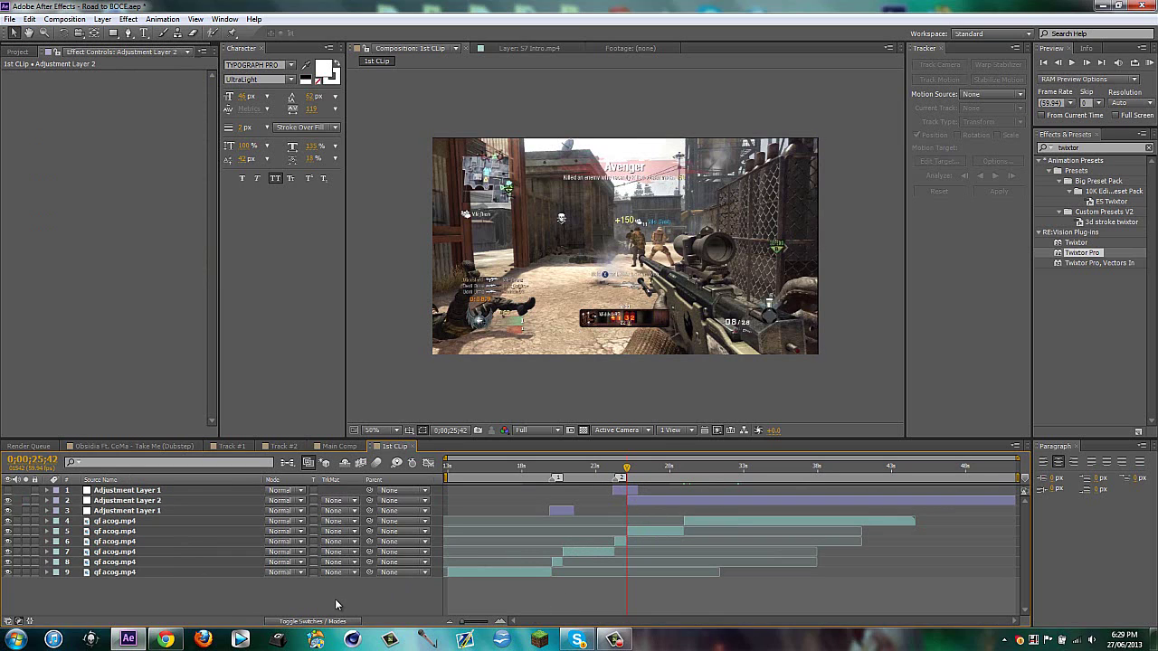
# Step: Apply CC Light Rays to the new adjustment layer and centre it on the enemies at about 676, 342
pyautogui.click(1068, 148)
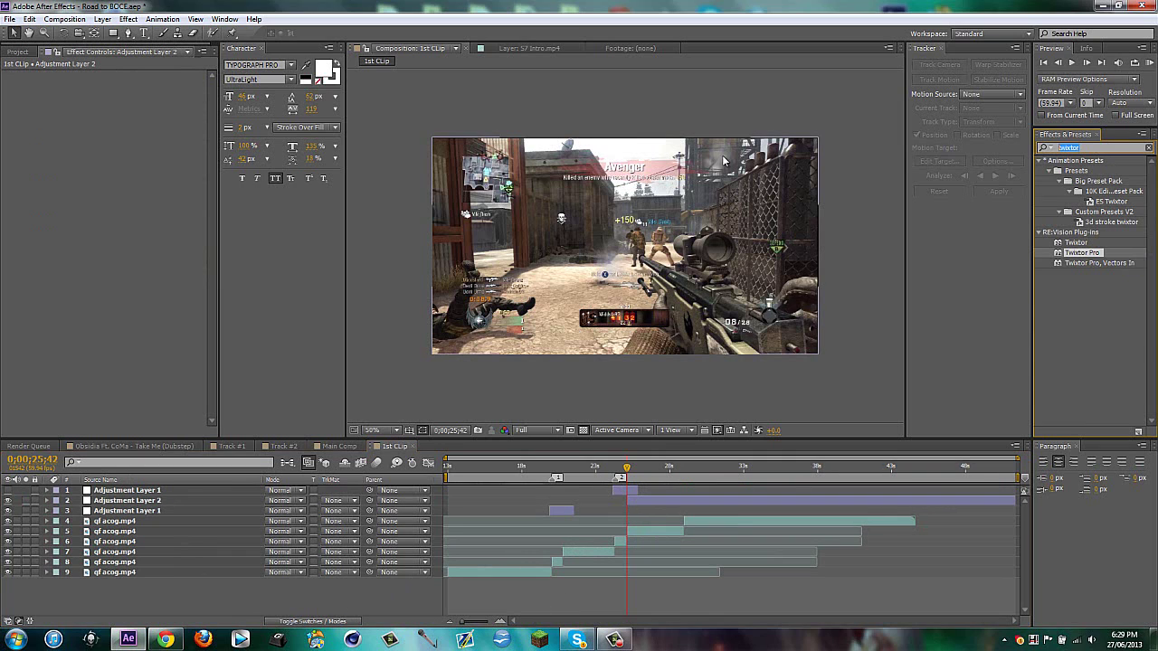
pyautogui.write('cc light ray')
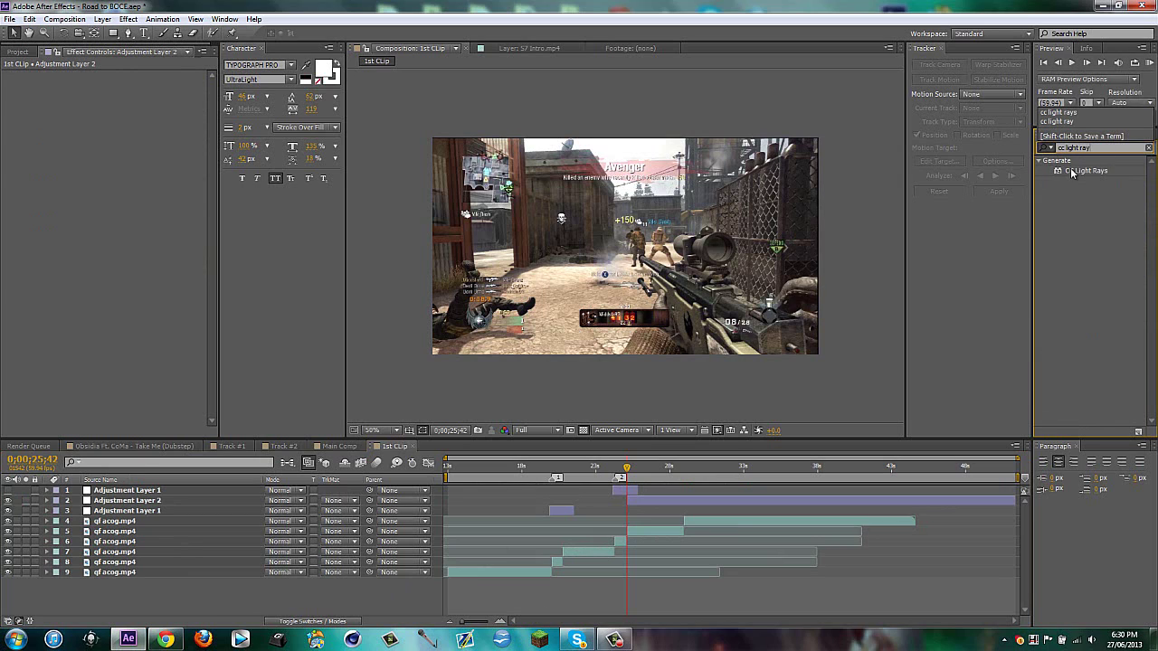
pyautogui.moveTo(1072, 172); pyautogui.dragTo(644, 500)
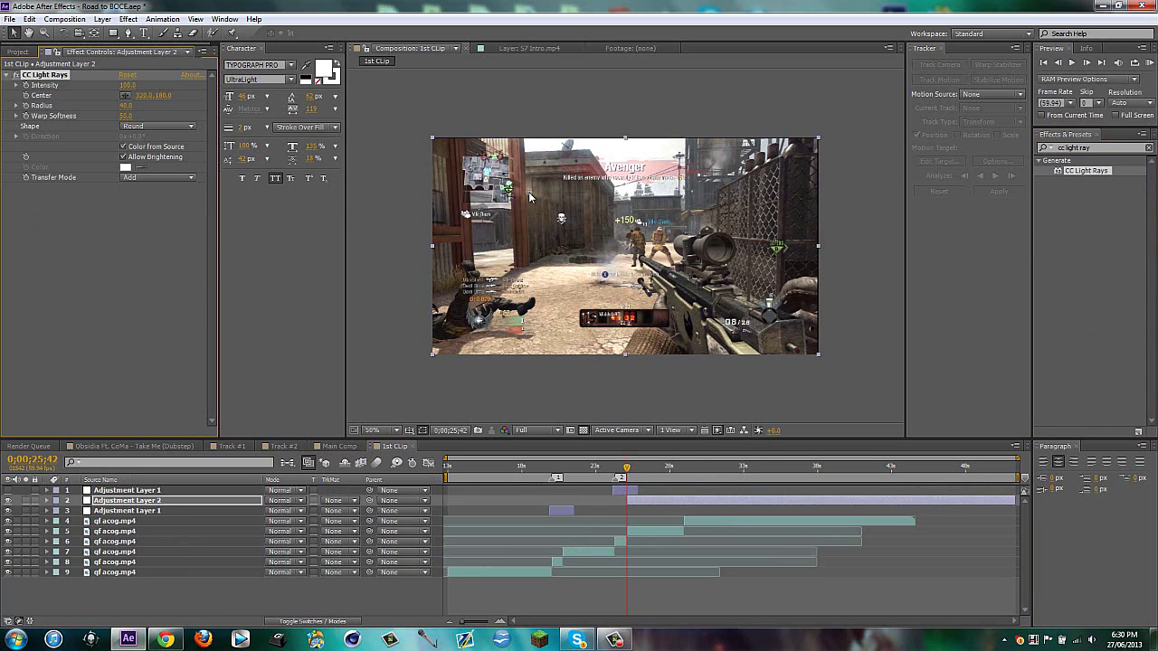
pyautogui.click(125, 96)
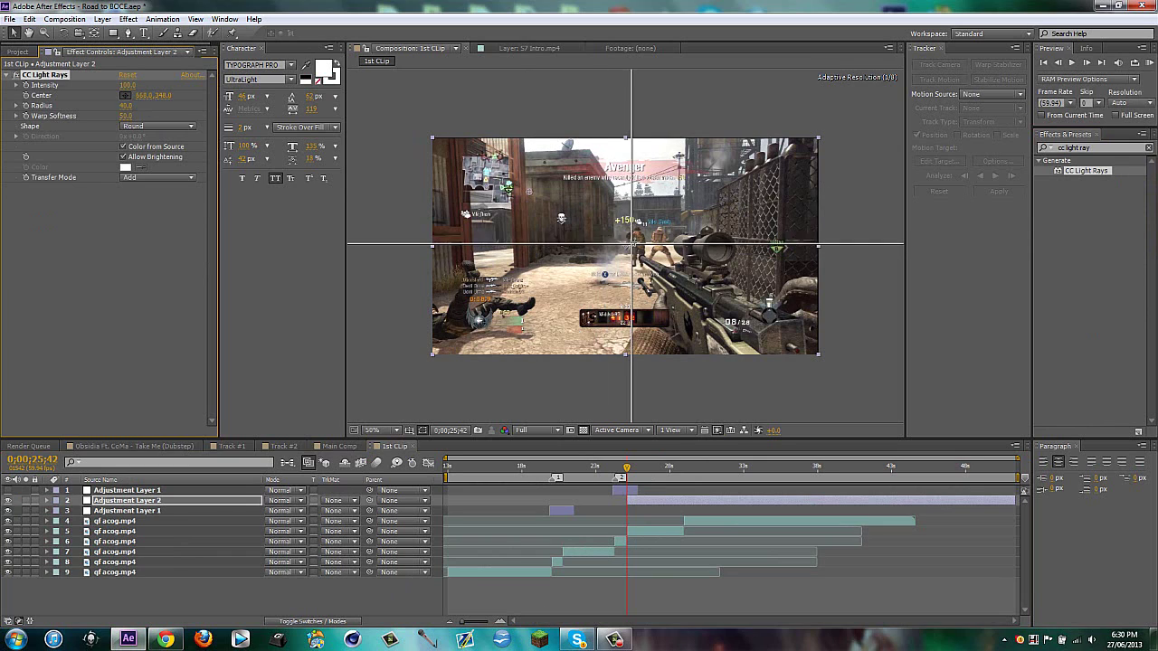
pyautogui.click(637, 240)
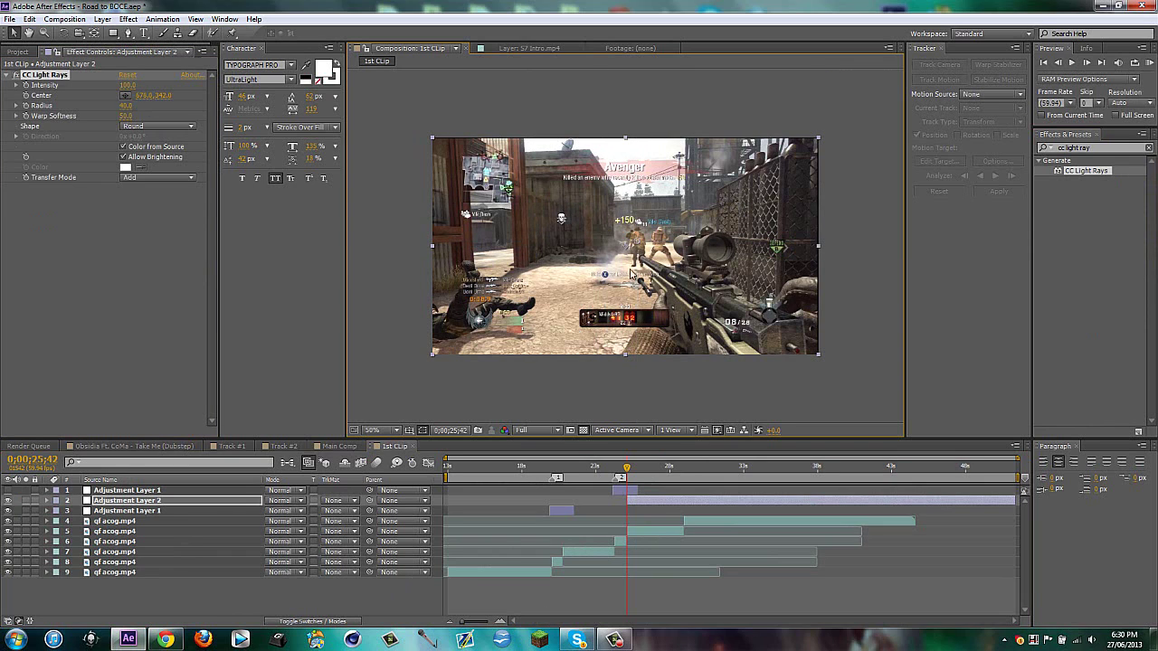
pyautogui.click(319, 605)
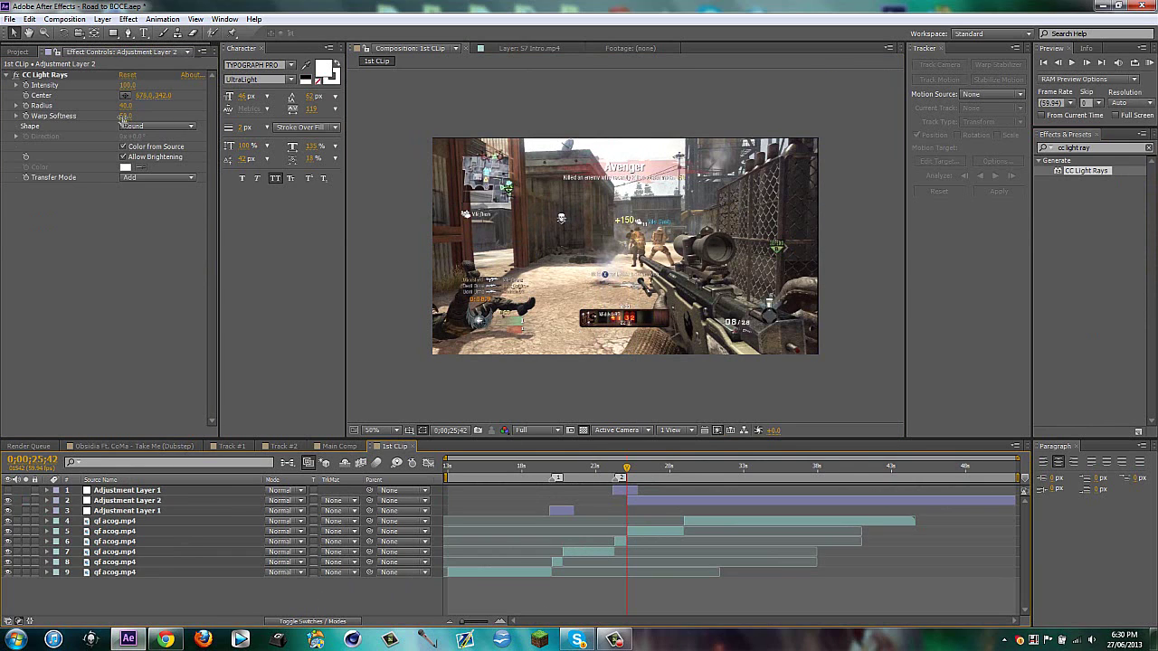
# Step: Set the light rays' radius to 22 and intensity to 240
pyautogui.moveTo(126, 105); pyautogui.dragTo(119, 105)
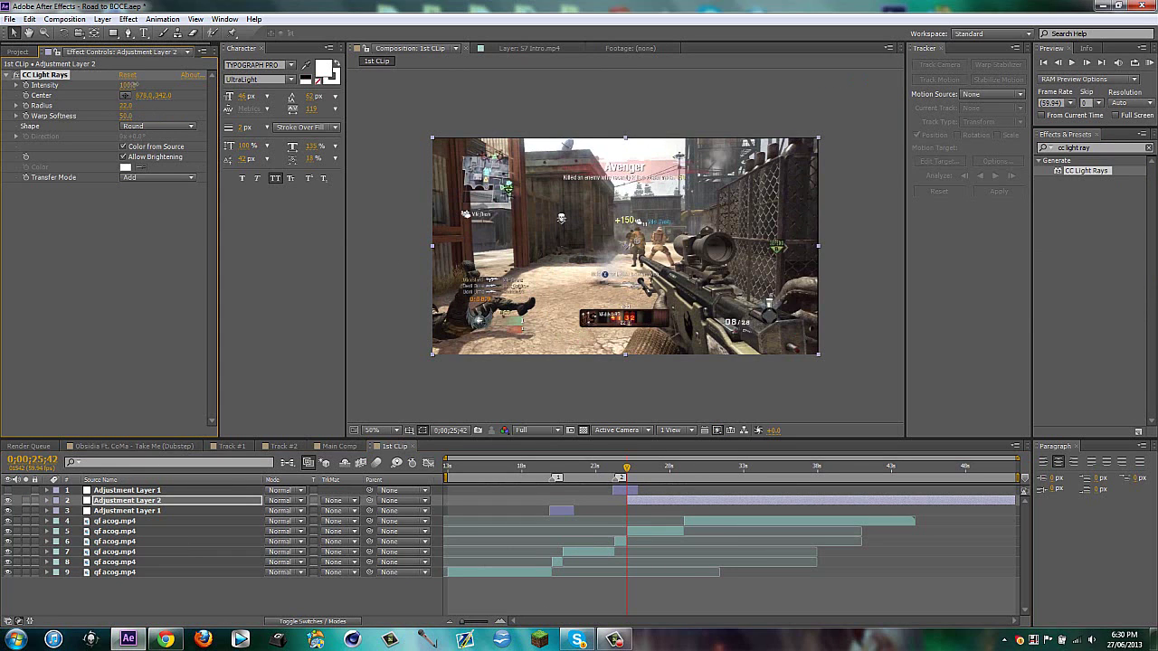
pyautogui.moveTo(134, 85); pyautogui.dragTo(217, 91)
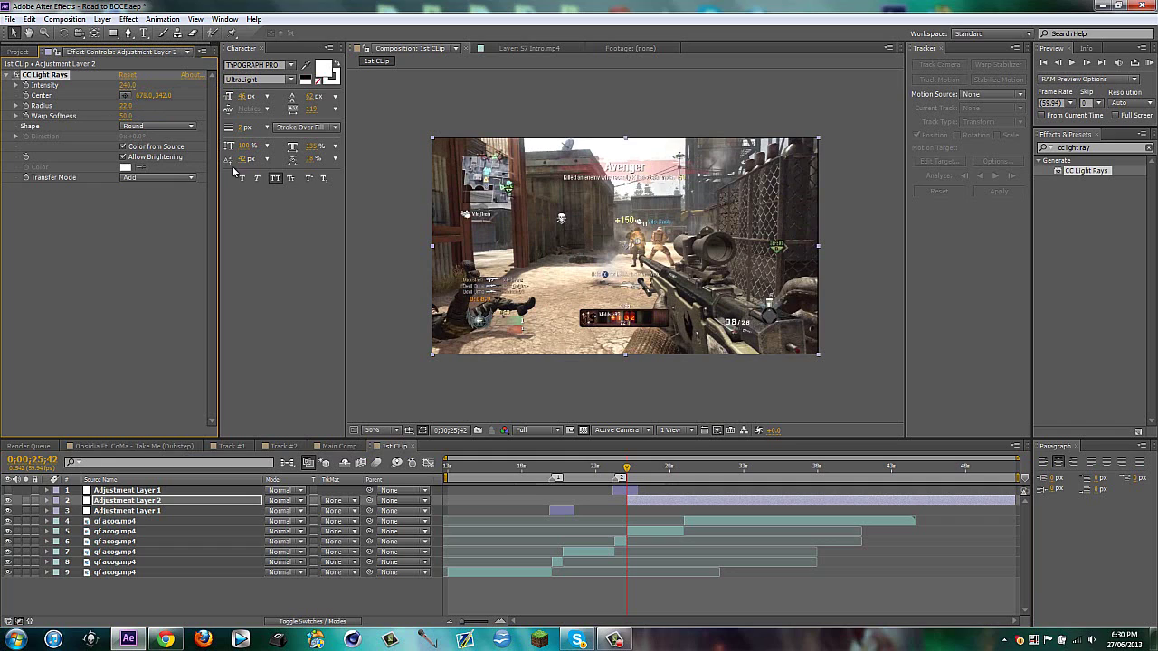
pyautogui.click(365, 596)
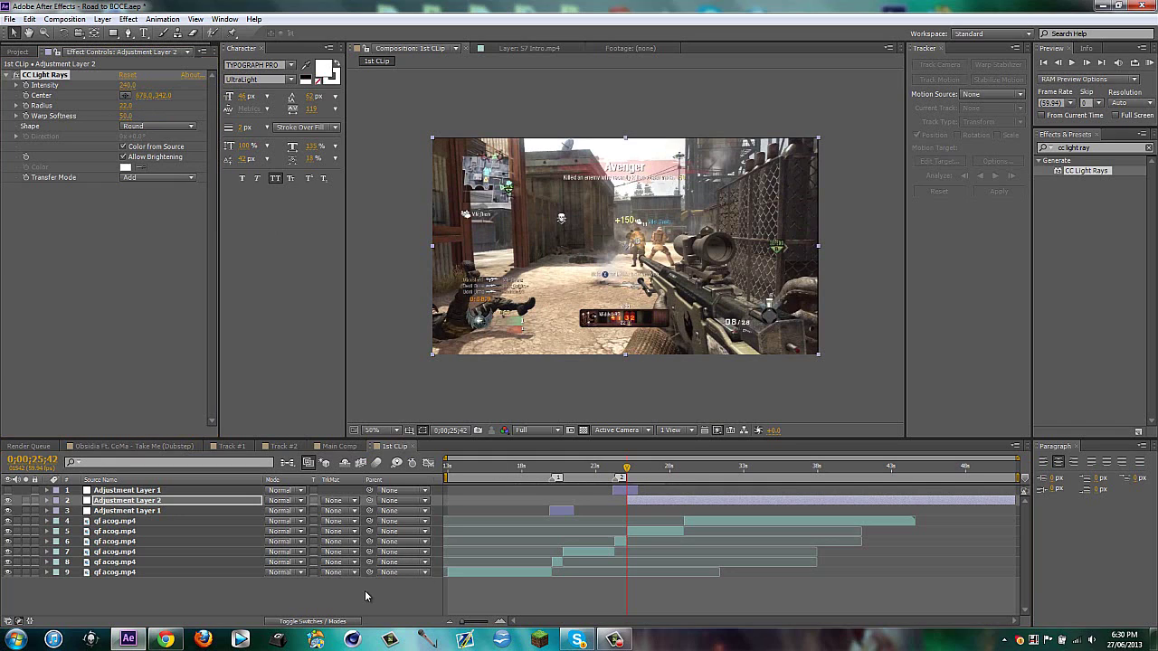
# Step: Apply Trapcode Shine to the new adjustment layer with its transfer mode set to Add
pyautogui.click(1089, 148)
pyautogui.moveTo(1092, 148); pyautogui.dragTo(915, 159)
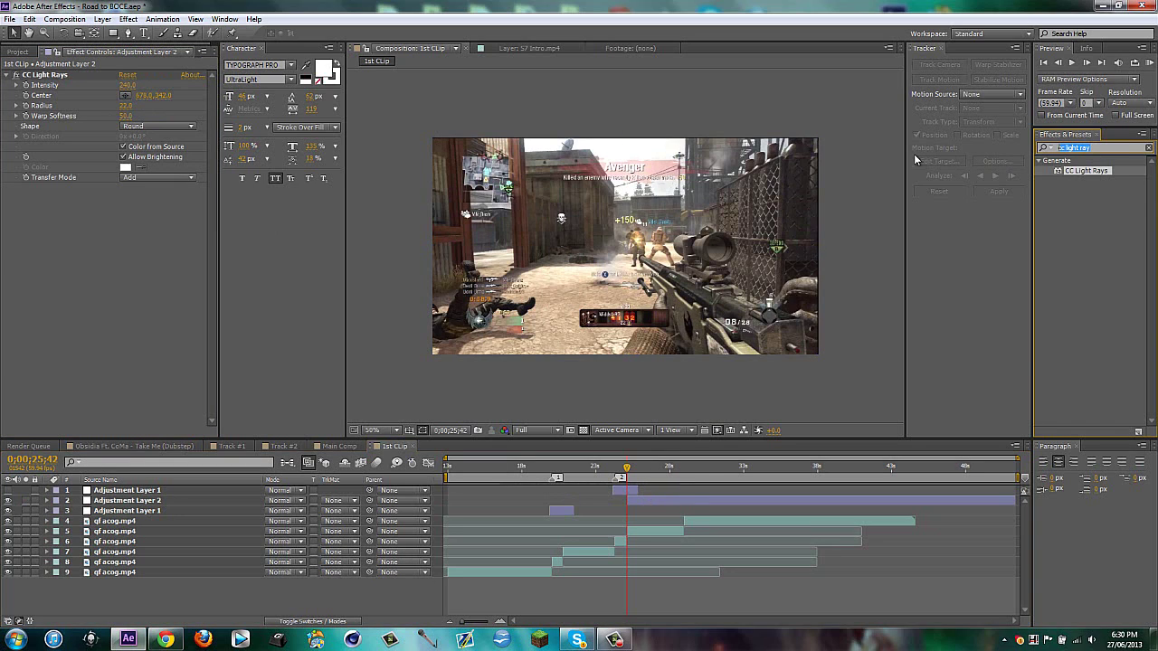
pyautogui.write('shine')
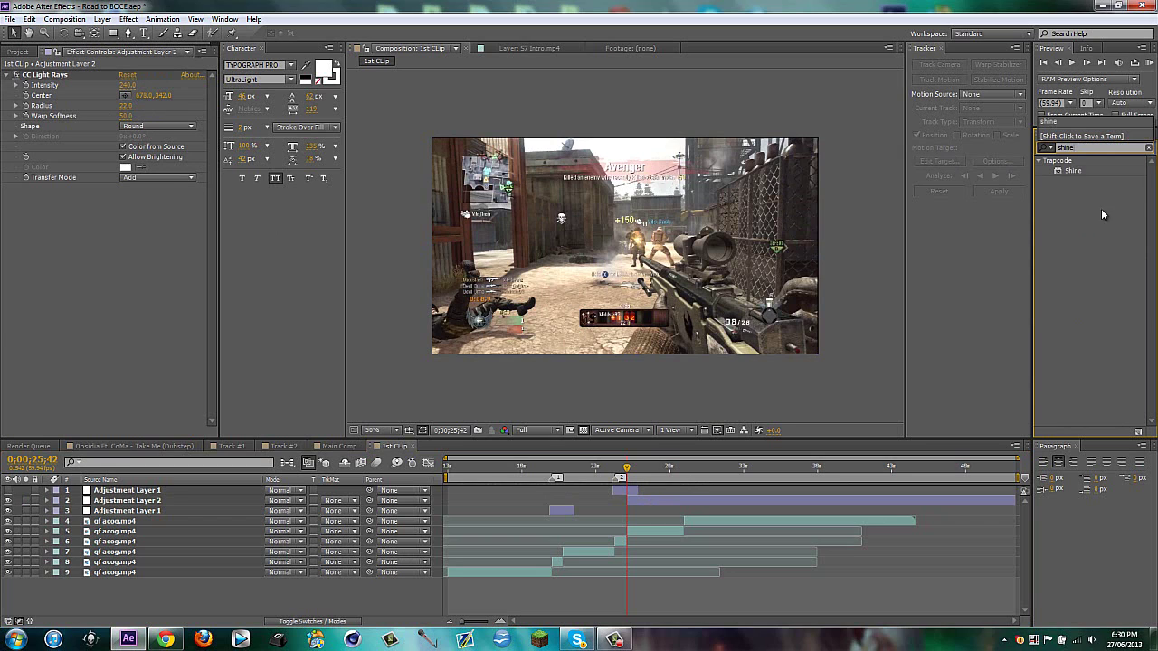
pyautogui.moveTo(1070, 175); pyautogui.dragTo(646, 509)
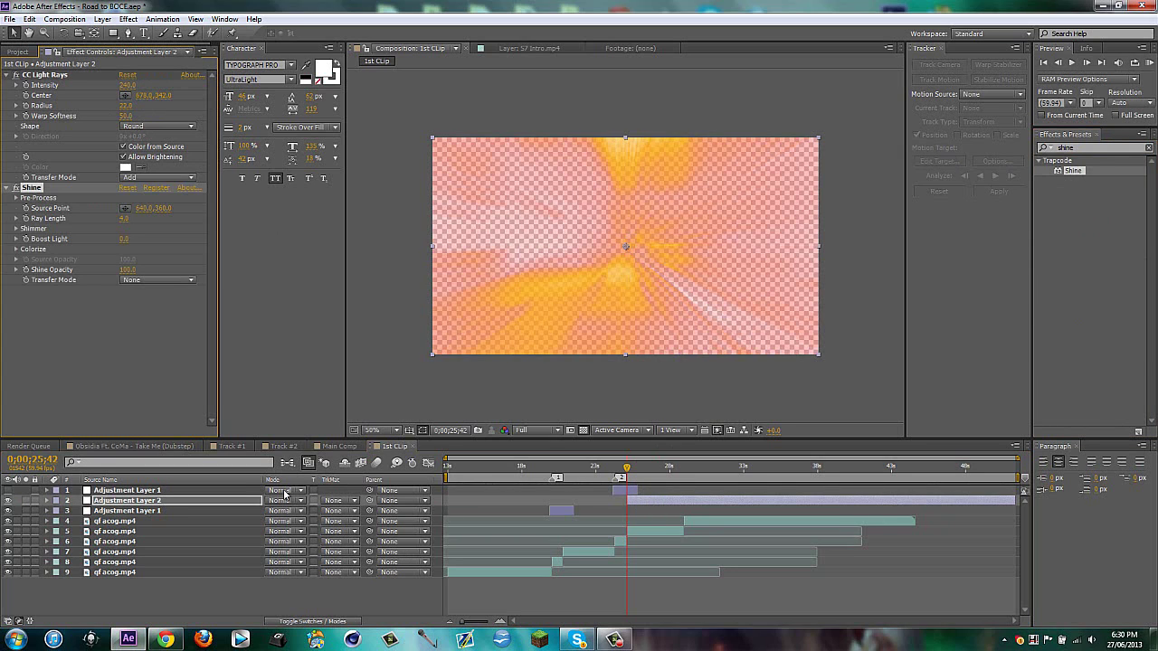
pyautogui.click(143, 282)
pyautogui.click(148, 330)
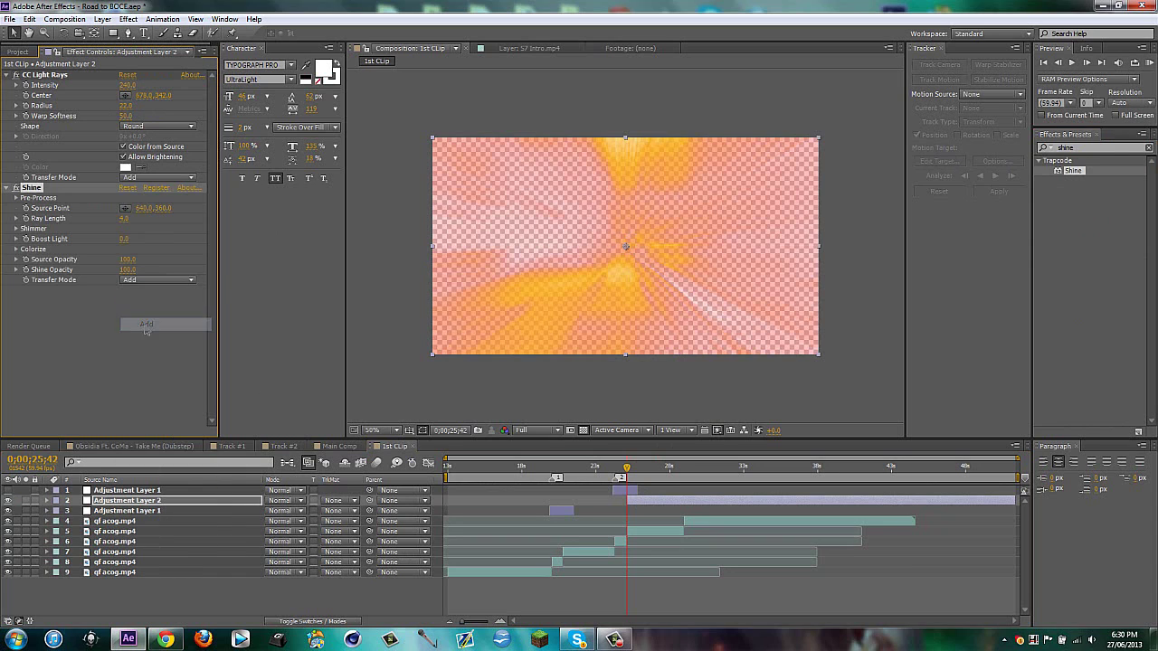
# Step: Place the Shine effect's source point on the enemy at about 674, 340
pyautogui.click(336, 604)
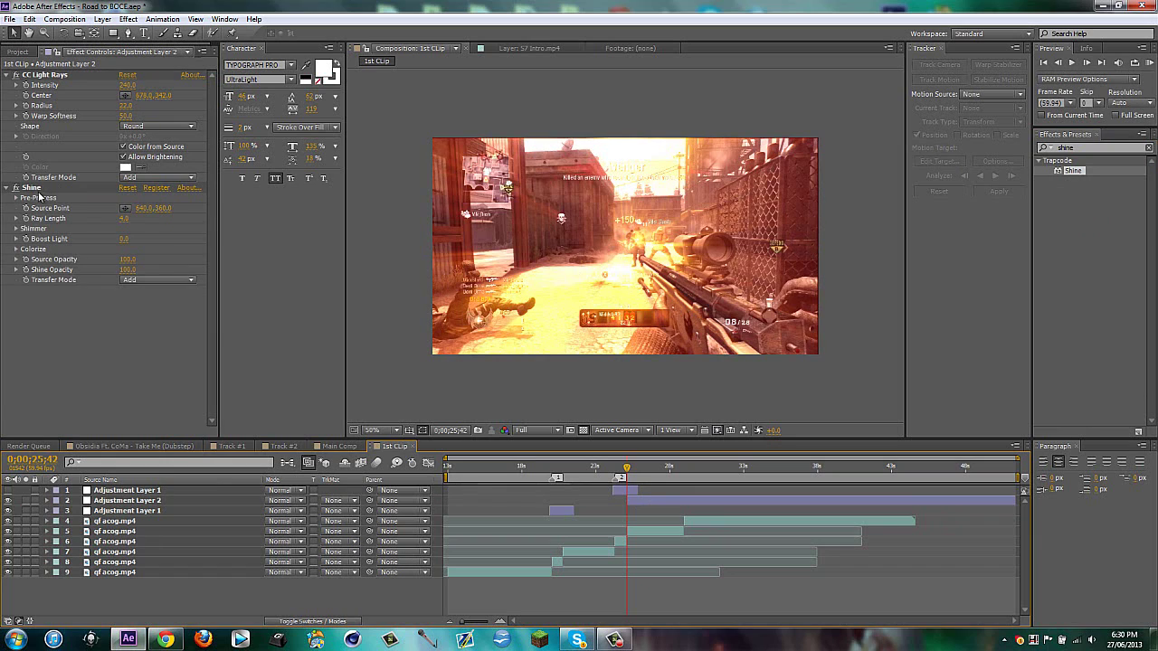
pyautogui.click(124, 208)
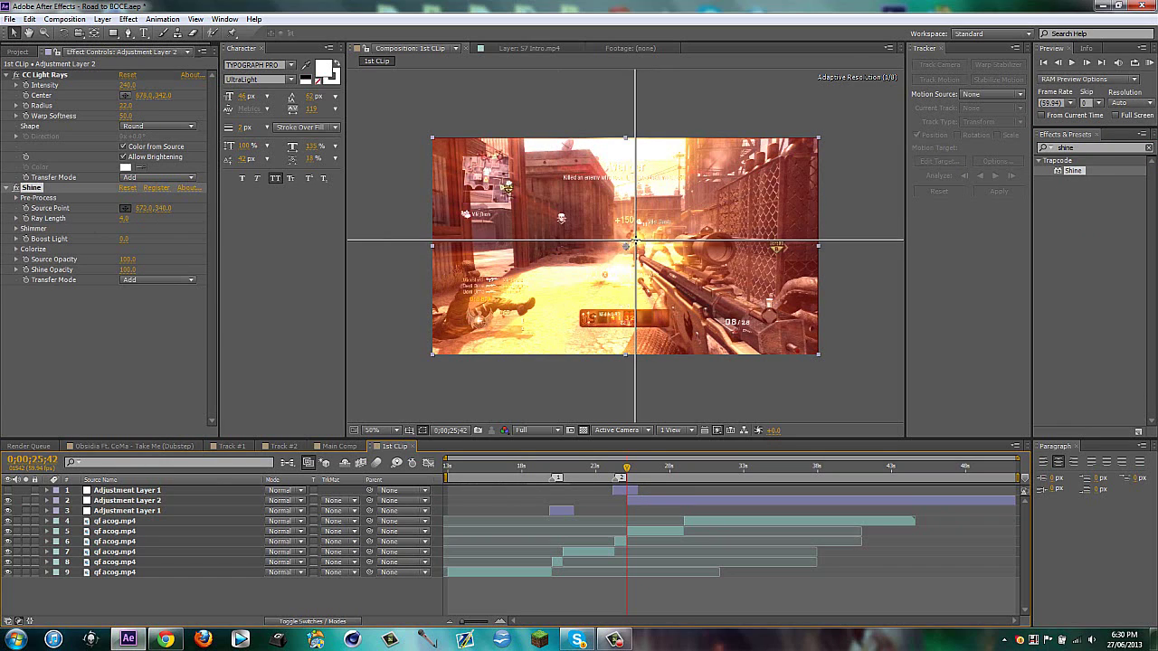
pyautogui.click(635, 243)
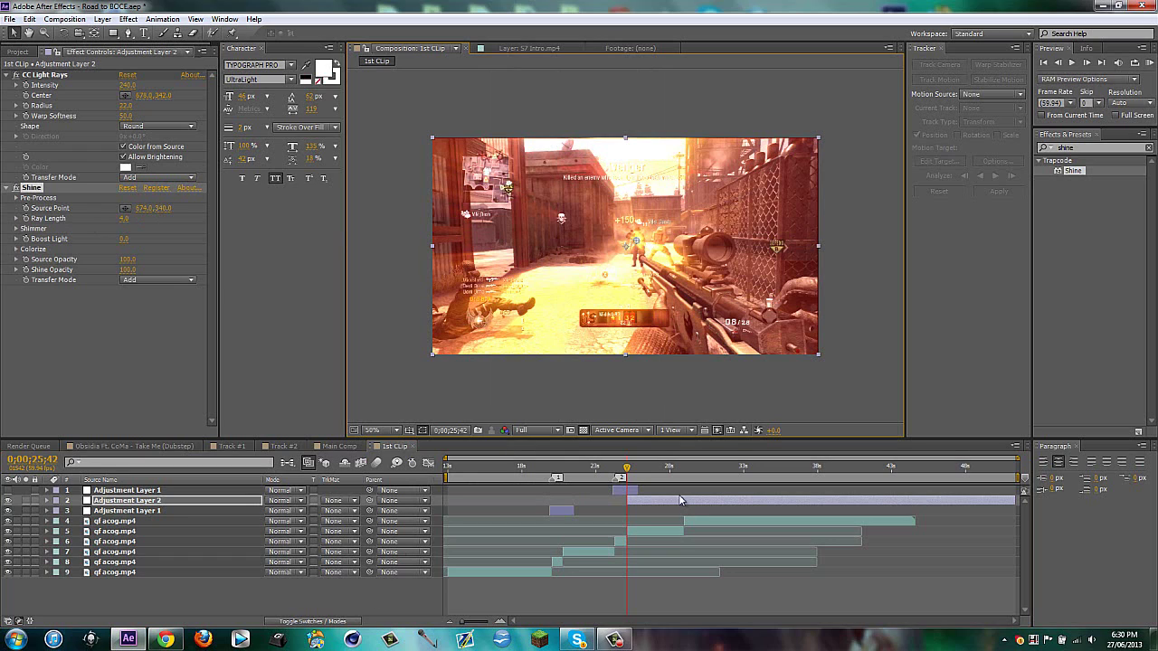
# Step: Draw a closed Pen tool mask around the glowing enemy on the light-ray adjustment layer
pyautogui.press('g')
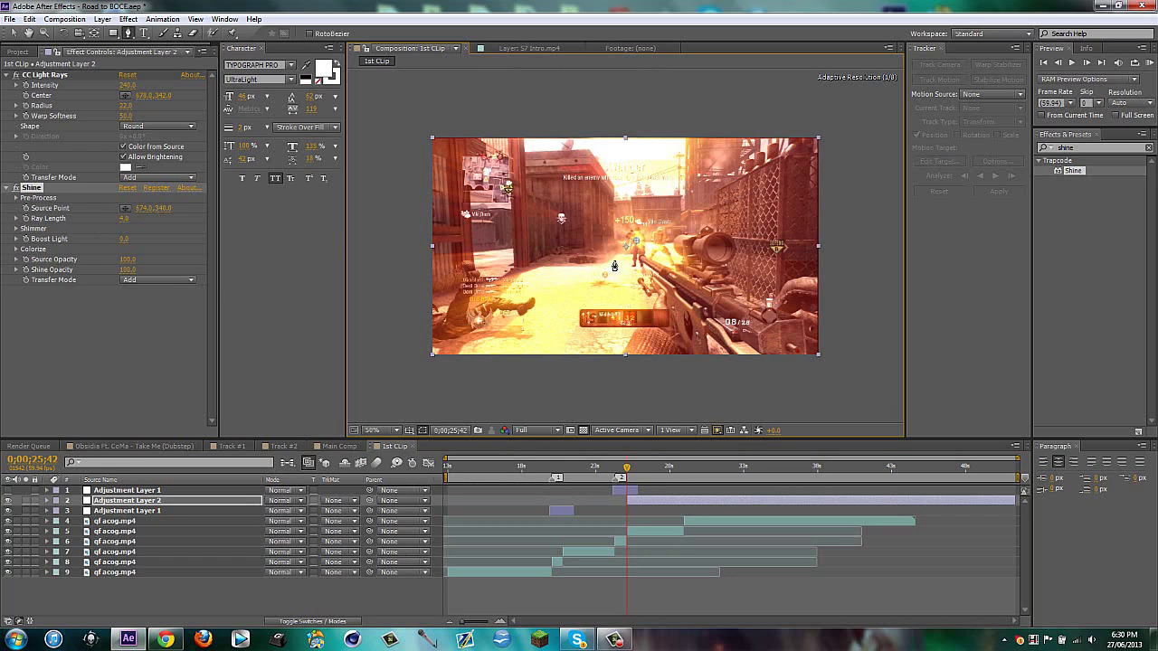
pyautogui.click(616, 272)
pyautogui.click(616, 249)
pyautogui.click(616, 229)
pyautogui.click(626, 219)
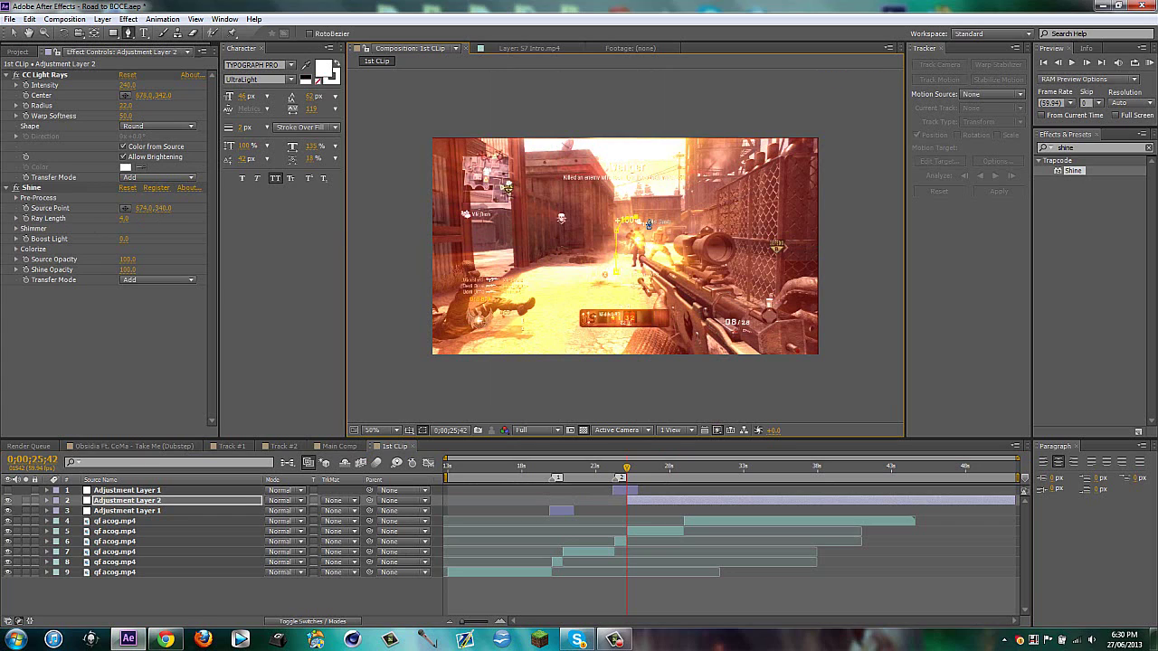
pyautogui.click(648, 219)
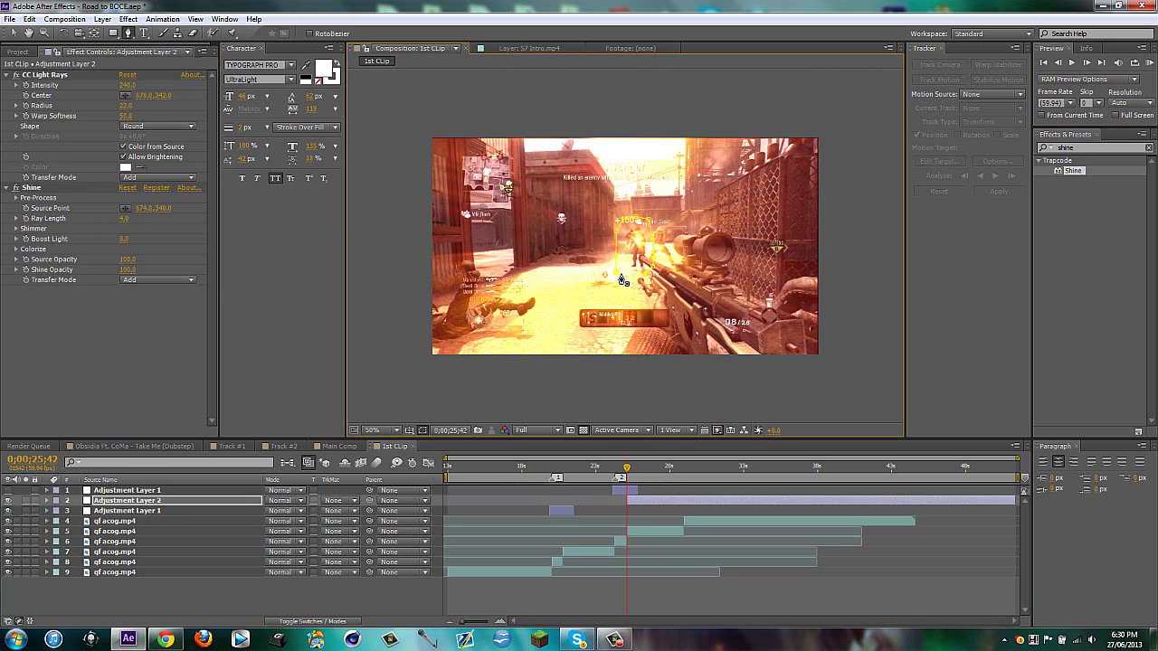
pyautogui.click(619, 274)
# Step: Start keyframing the mask path at 0;00;25;42 and feather the mask to soften its edges
pyautogui.press('m')
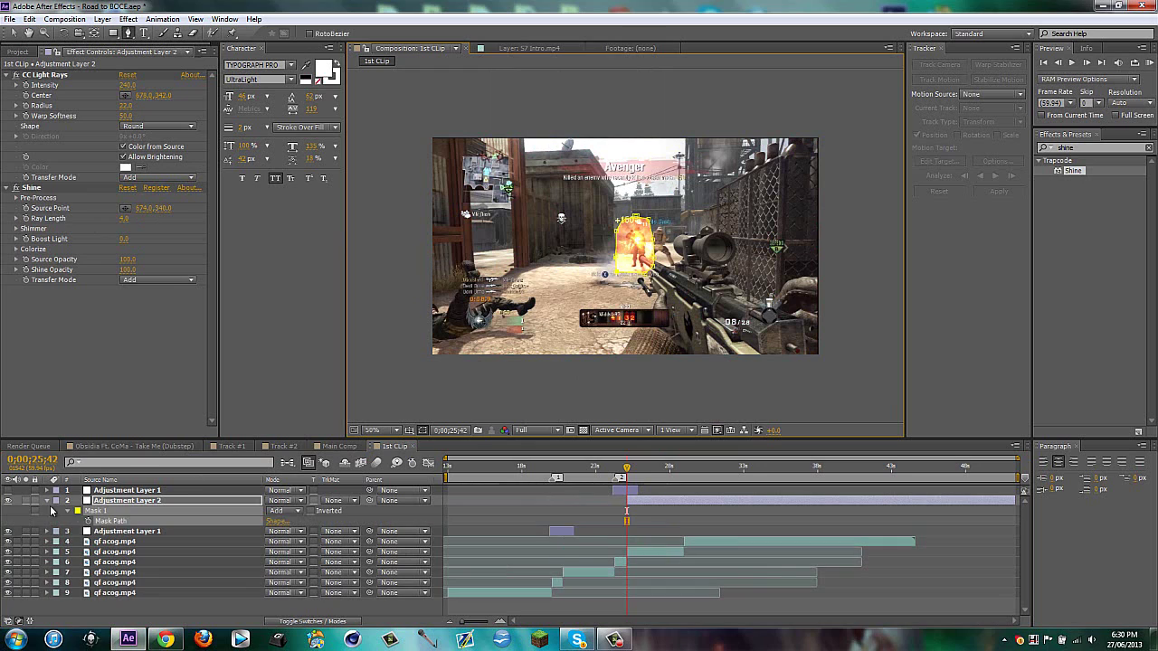
pyautogui.click(88, 521)
pyautogui.click(203, 601)
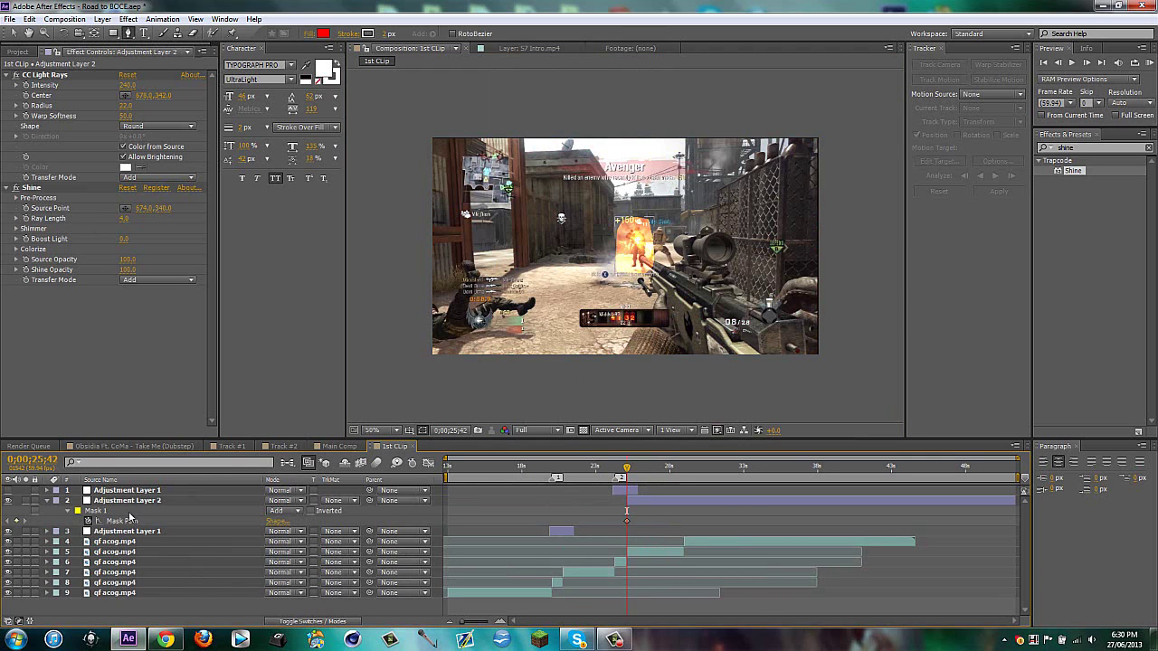
pyautogui.click(136, 502)
pyautogui.press('f')
pyautogui.moveTo(279, 523); pyautogui.dragTo(299, 539)
pyautogui.press('f')
pyautogui.click(250, 596)
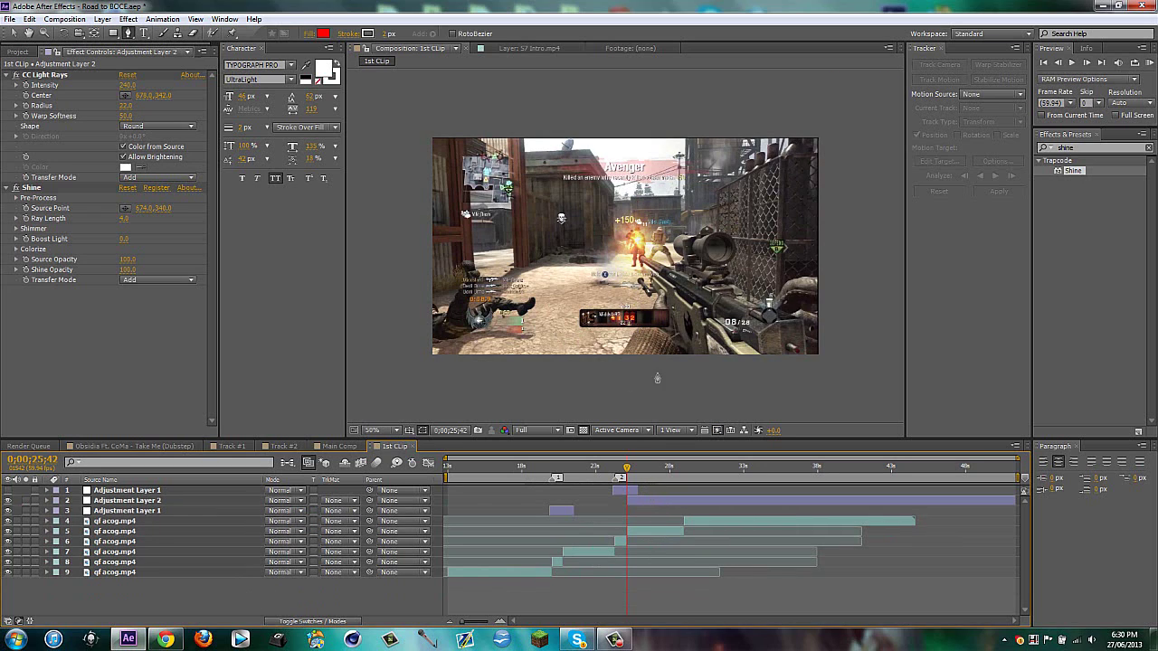
# Step: Adjust the mask path to fit the enemy at 0;00;29;32, adding a second path keyframe
pyautogui.click(640, 502)
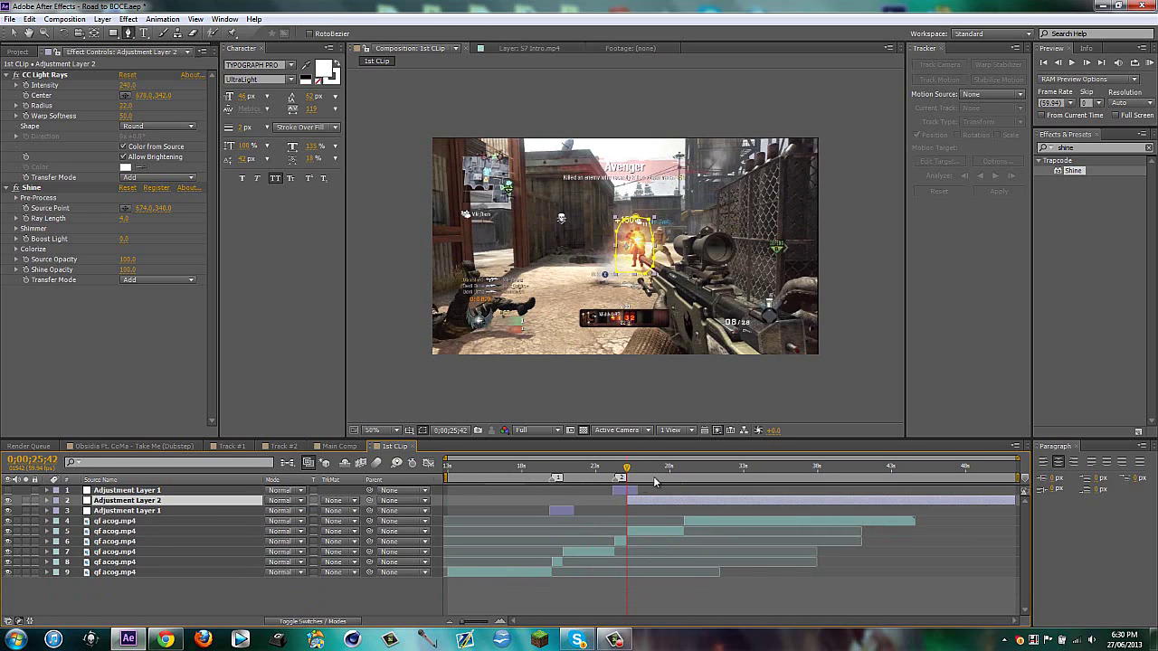
pyautogui.press('m')
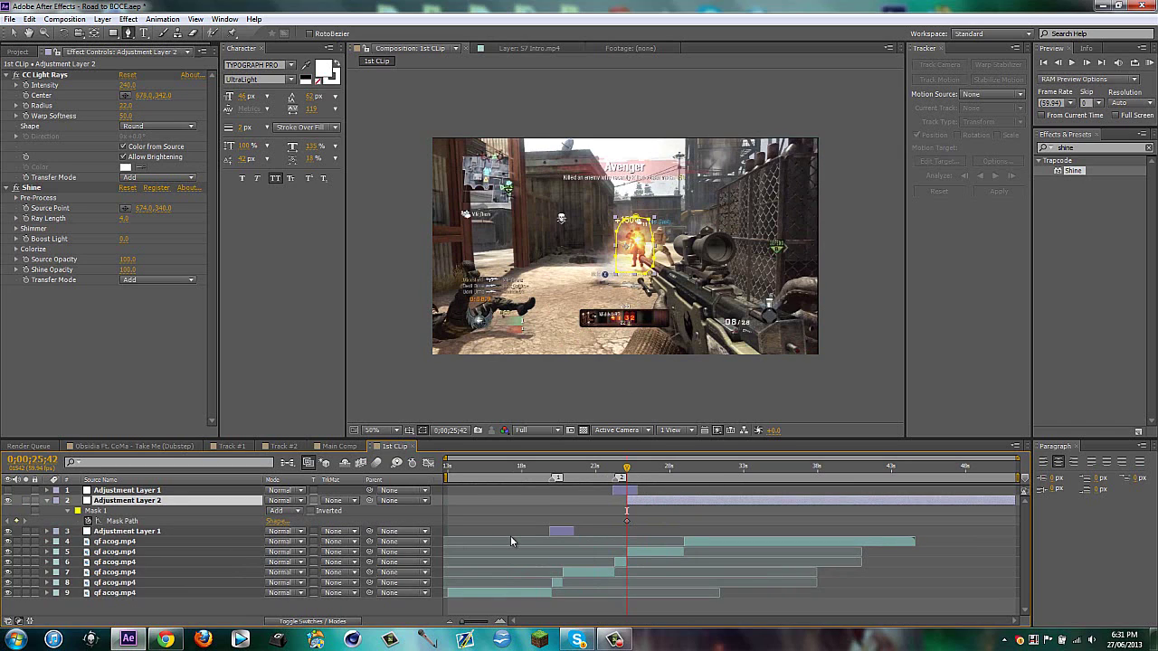
pyautogui.hotkey('shift', 'pagedown')
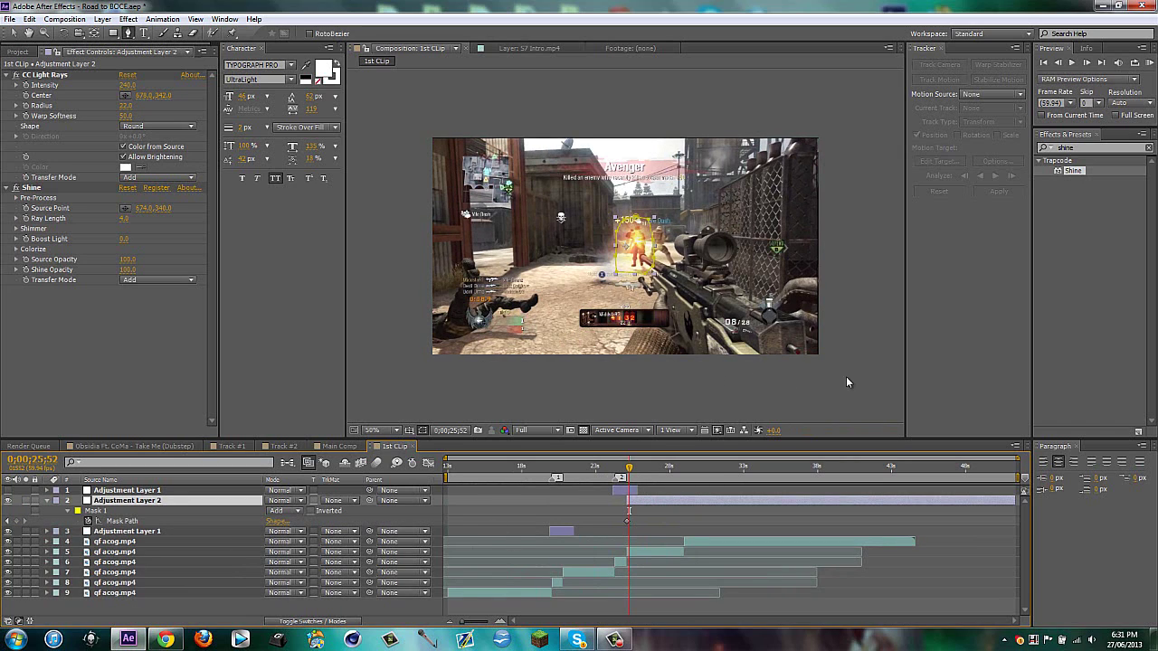
pyautogui.press('v')
pyautogui.hotkey('shift', 'pagedown')
pyautogui.hotkey('shift', 'pagedown')
pyautogui.hotkey('shift', 'pagedown')
pyautogui.hotkey('shift', 'pagedown')
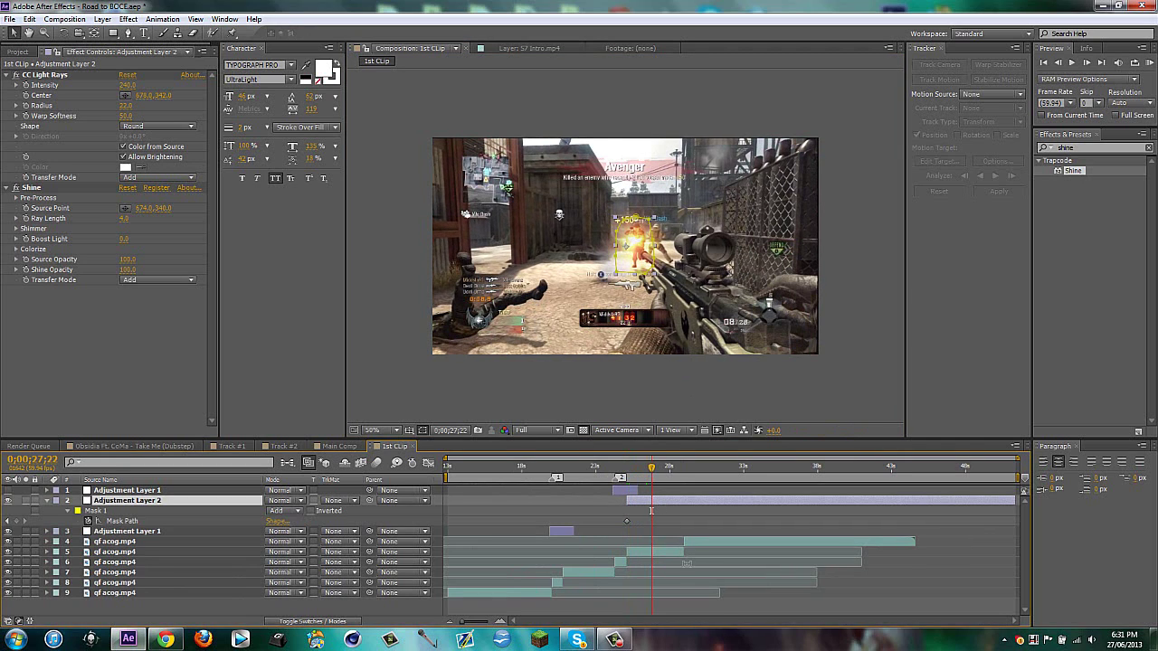
pyautogui.click(677, 553)
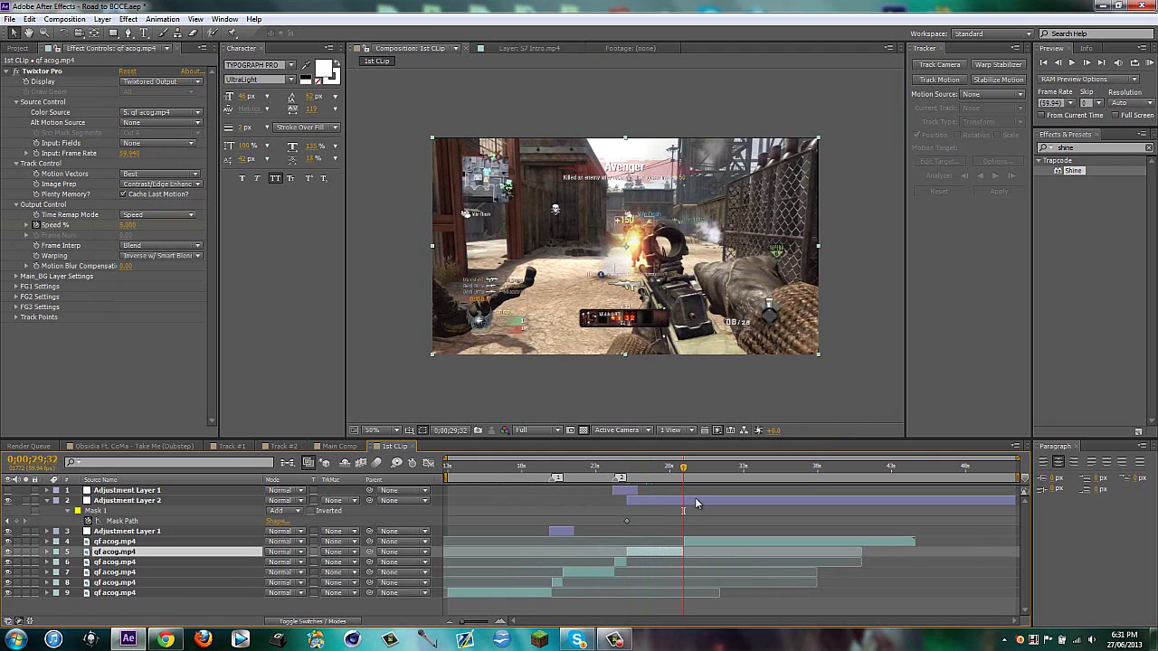
pyautogui.click(695, 500)
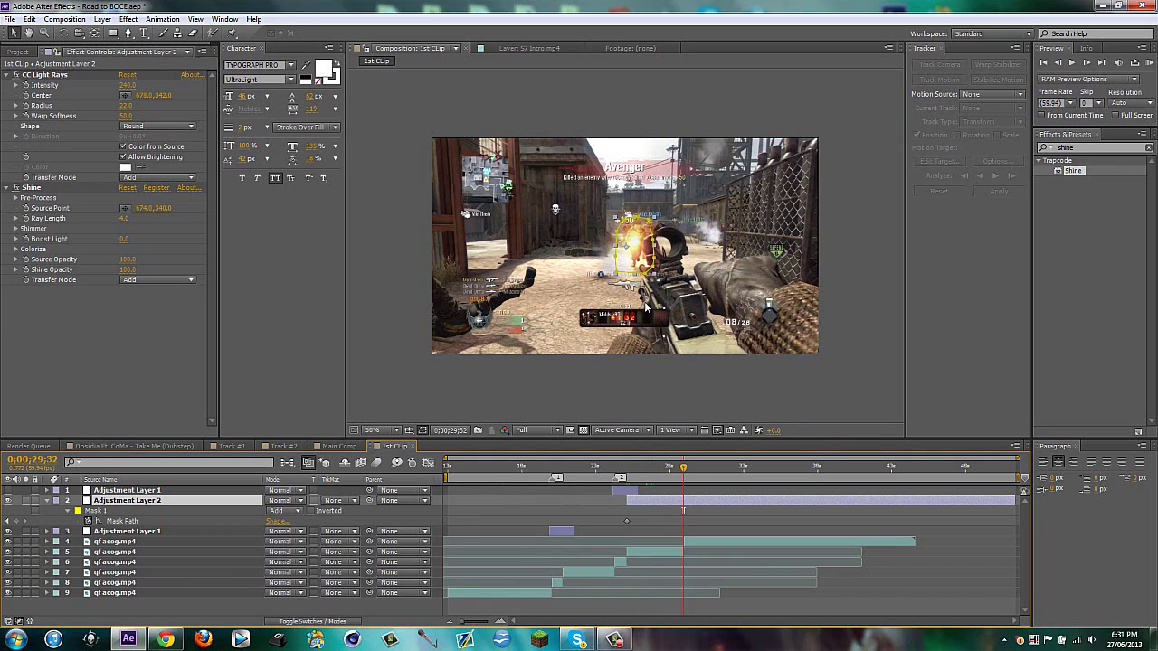
pyautogui.press('space')
pyautogui.scroll(1, 679, 272)
pyautogui.moveTo(657, 298); pyautogui.dragTo(656, 210)
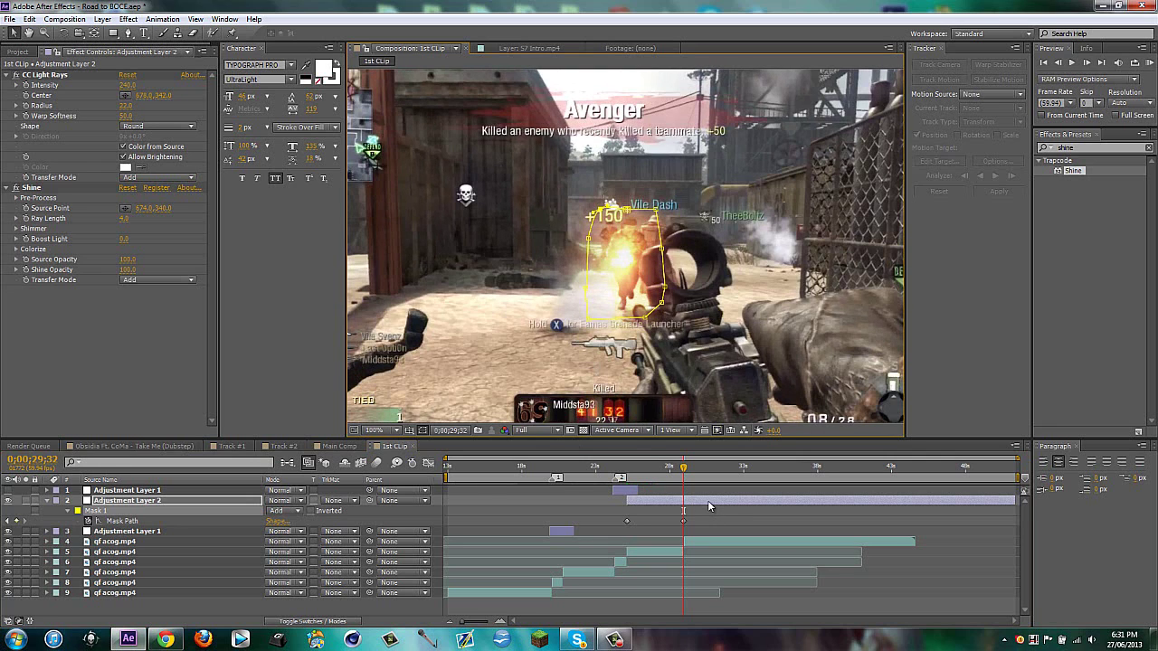
# Step: Trim the end of the light-ray adjustment layer to the clip cut at 0;00;29;32
pyautogui.moveTo(685, 469); pyautogui.dragTo(685, 478)
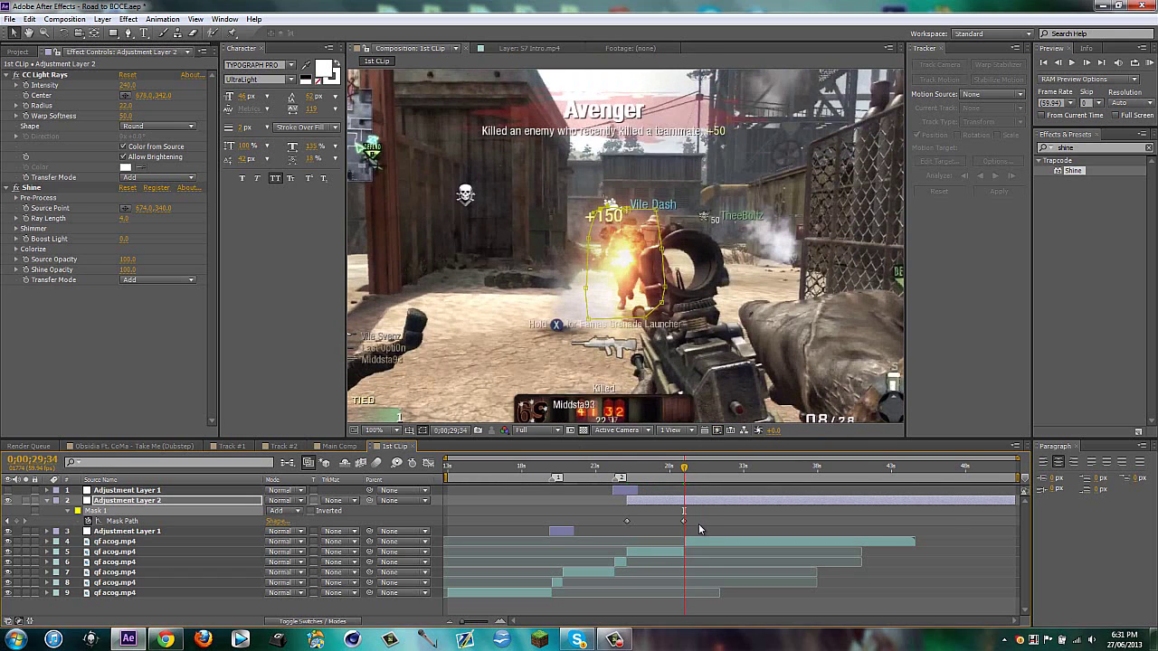
pyautogui.press('pageup')
pyautogui.press('pageup')
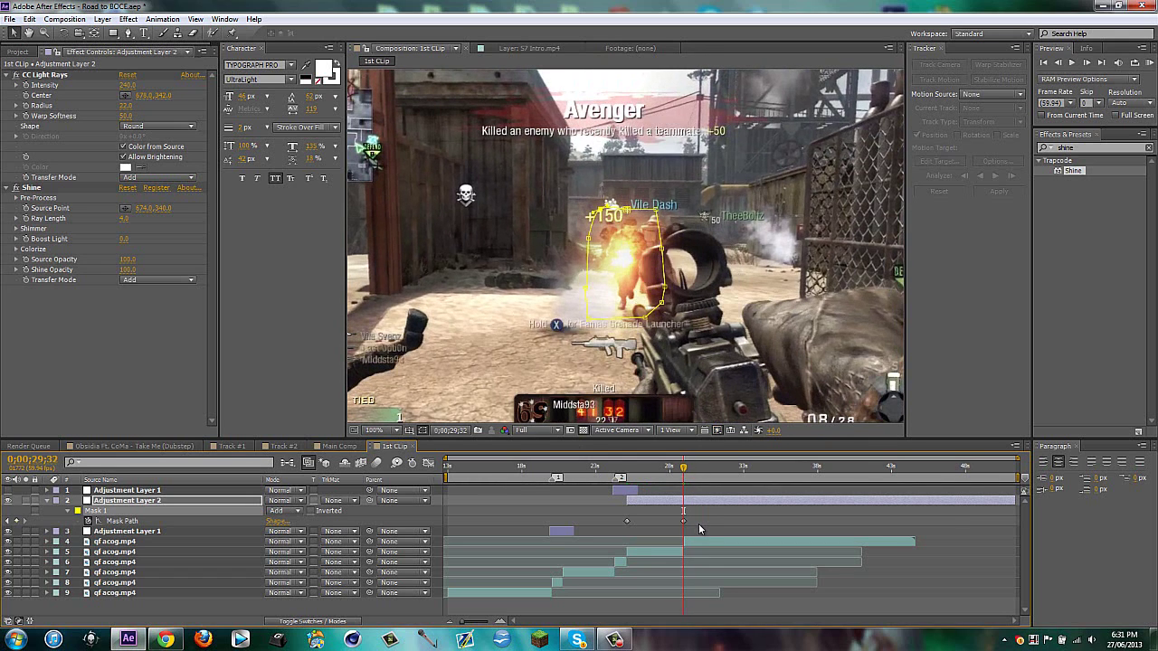
pyautogui.hotkey('alt', ']')
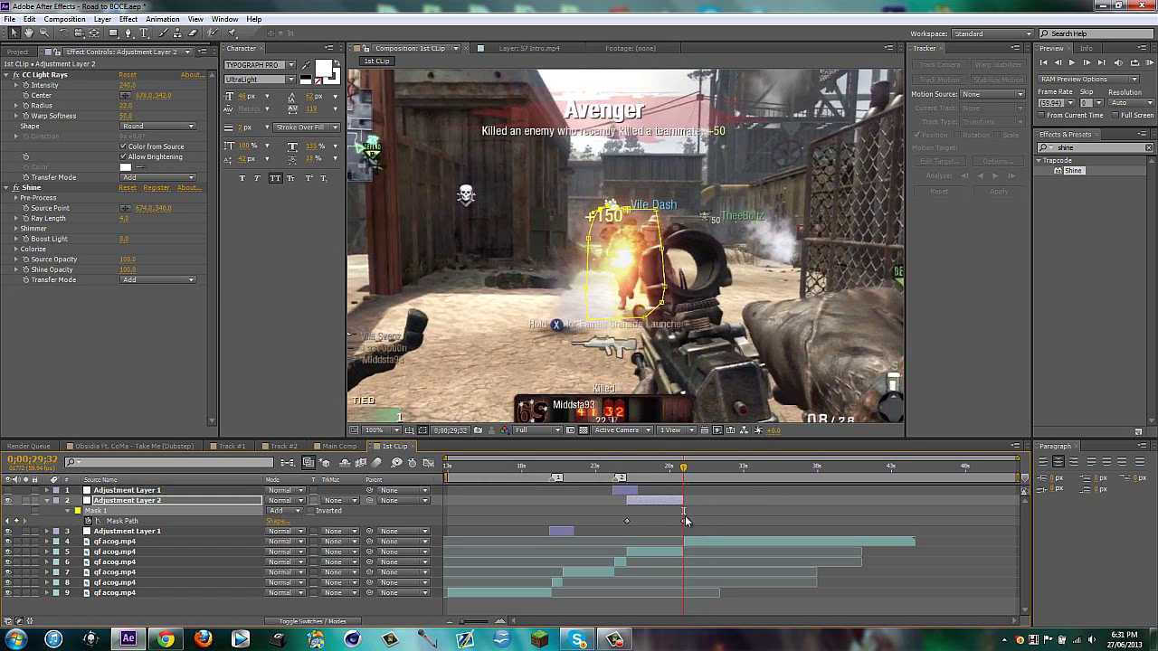
pyautogui.press('m')
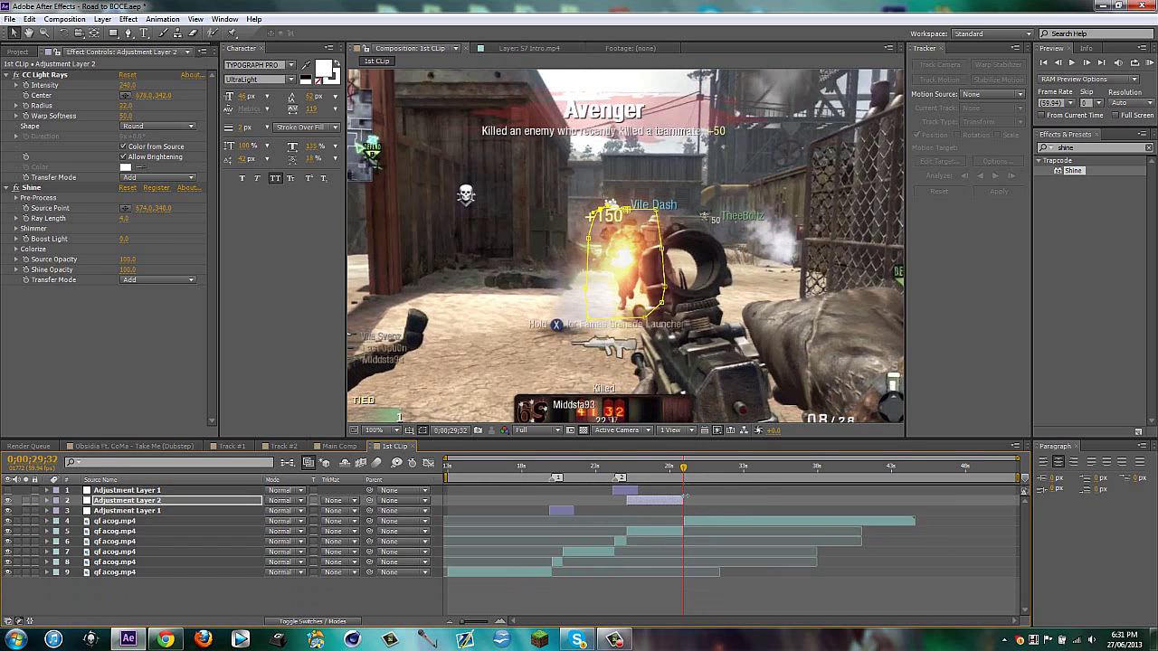
# Step: Keyframe the Shine opacity to fade from 100 at 0;00;28;52 to 0 at 0;00;29;32
pyautogui.hotkey('shift', 'pageup')
pyautogui.hotkey('shift', 'pageup')
pyautogui.hotkey('shift', 'pageup')
pyautogui.hotkey('shift', 'pageup')
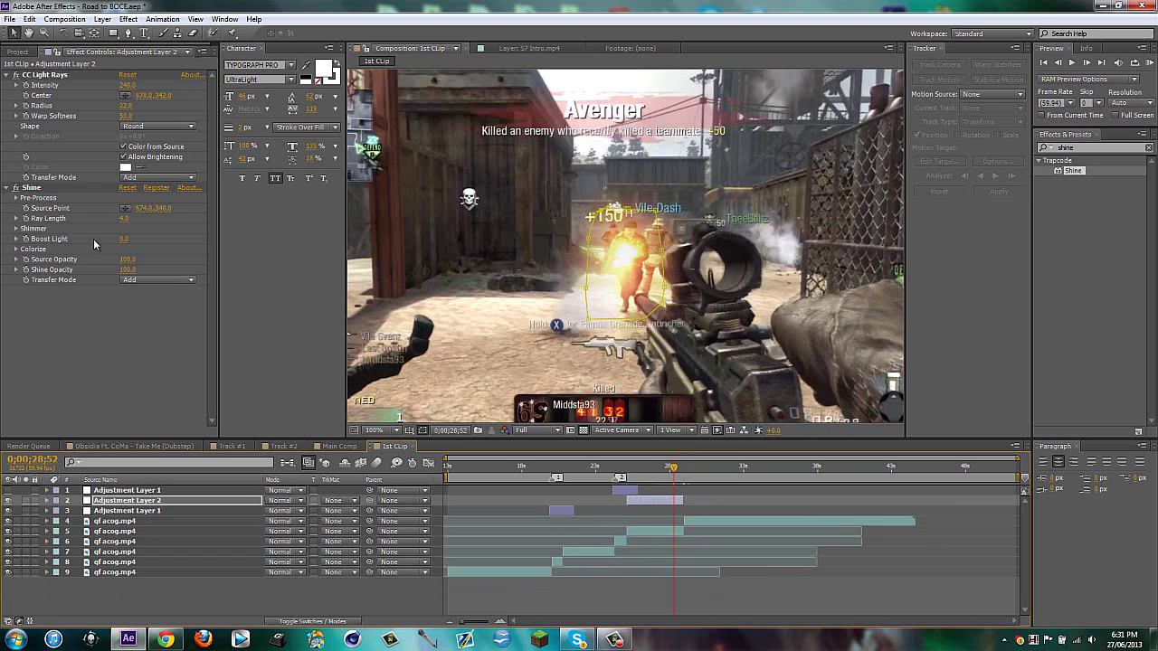
pyautogui.click(25, 271)
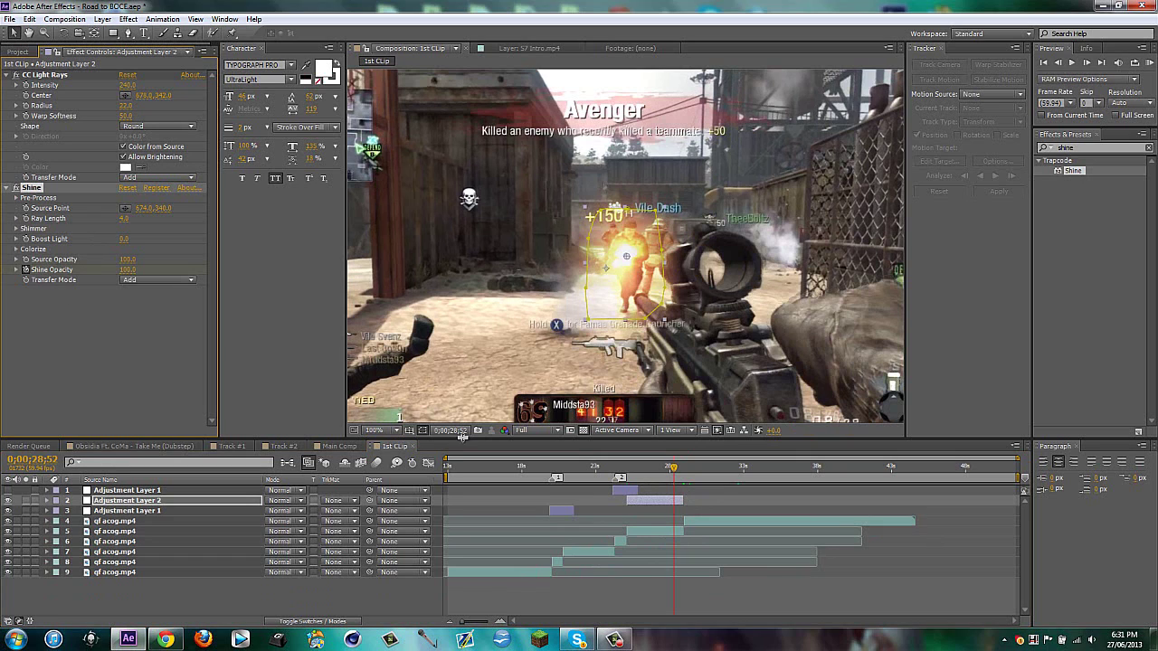
pyautogui.press('k')
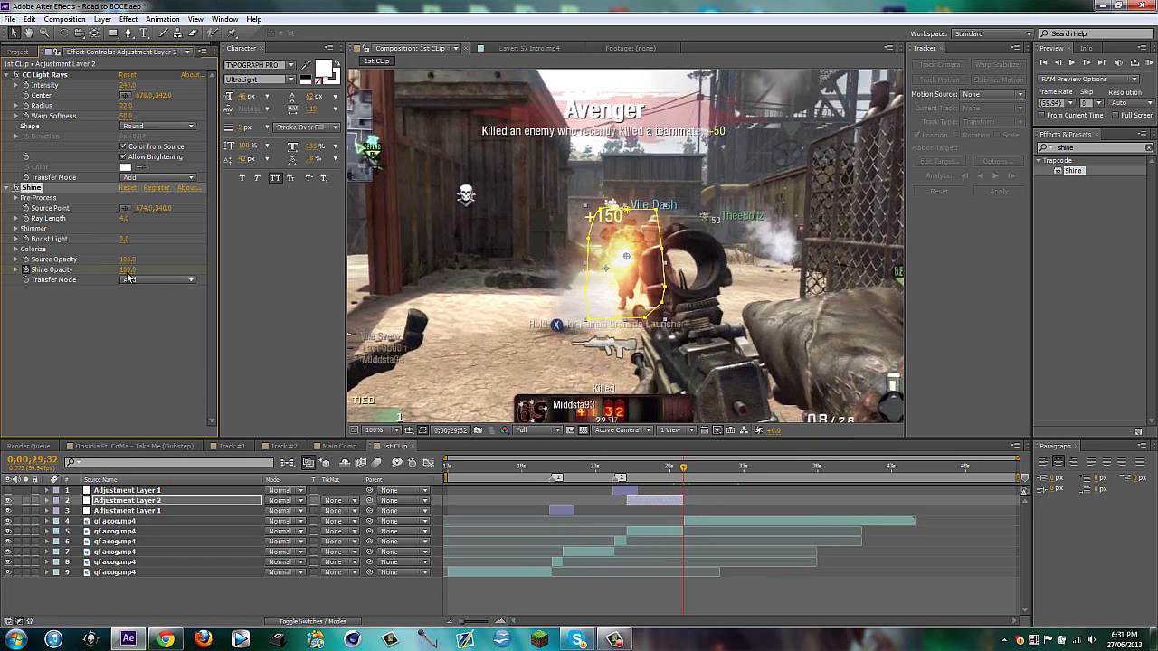
pyautogui.click(128, 269)
pyautogui.write('50')
pyautogui.press('Return')
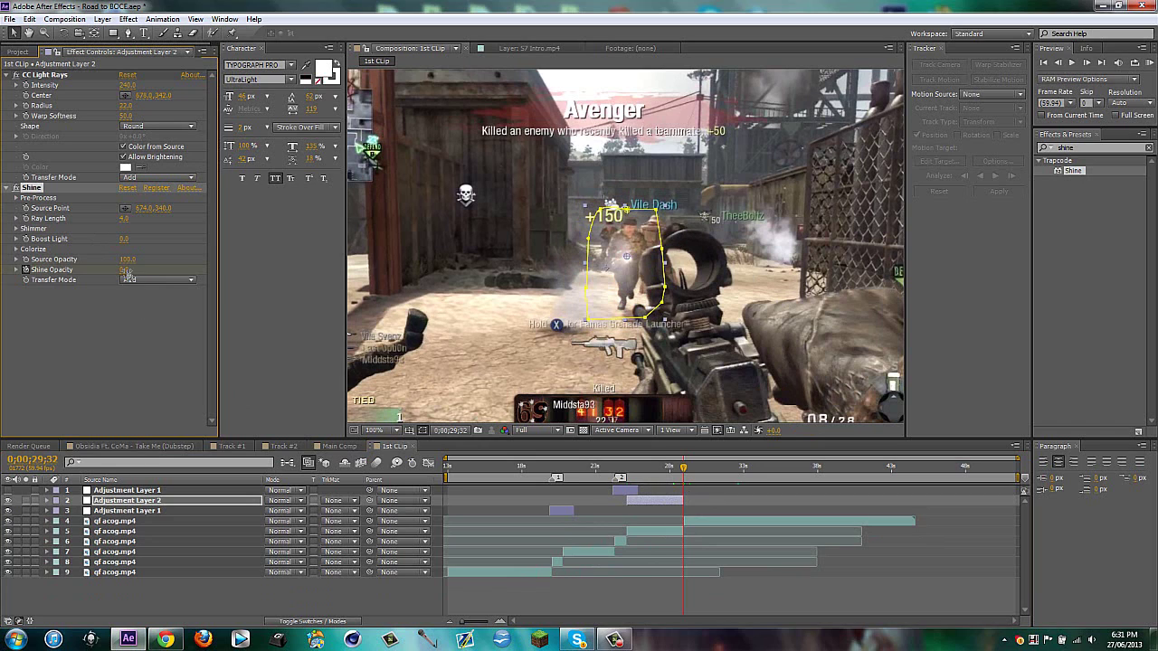
# Step: Keyframe the light rays' intensity and radius from 0;00;28;52, bringing both to 0 at 0;00;29;32
pyautogui.press('j')
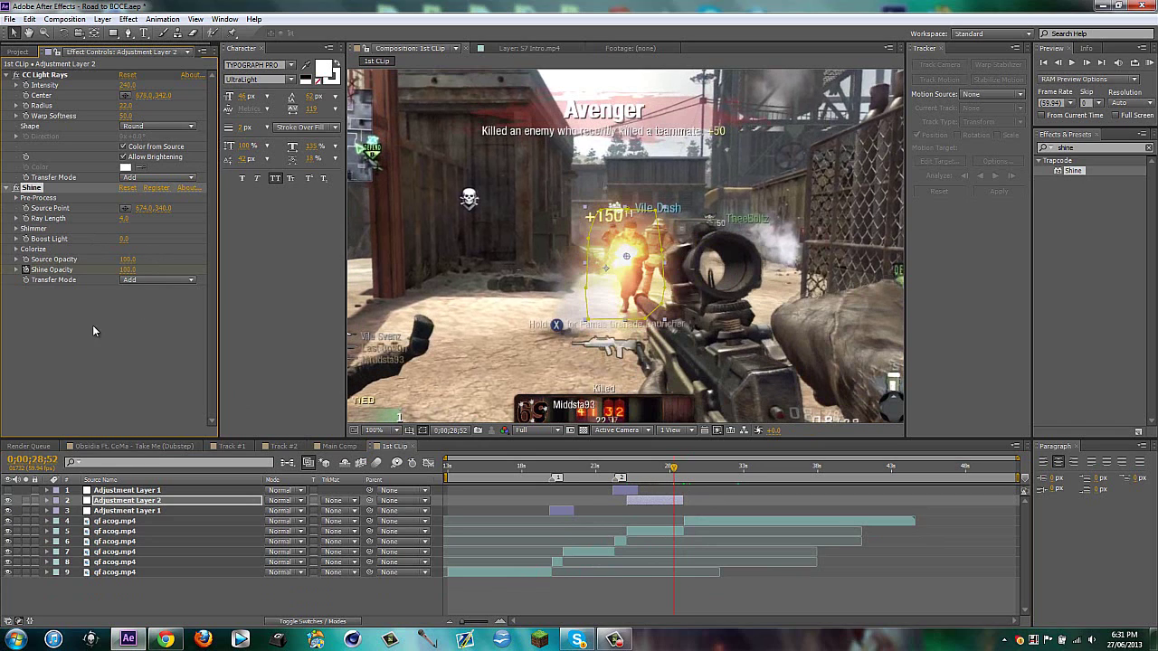
pyautogui.click(97, 332)
pyautogui.click(27, 110)
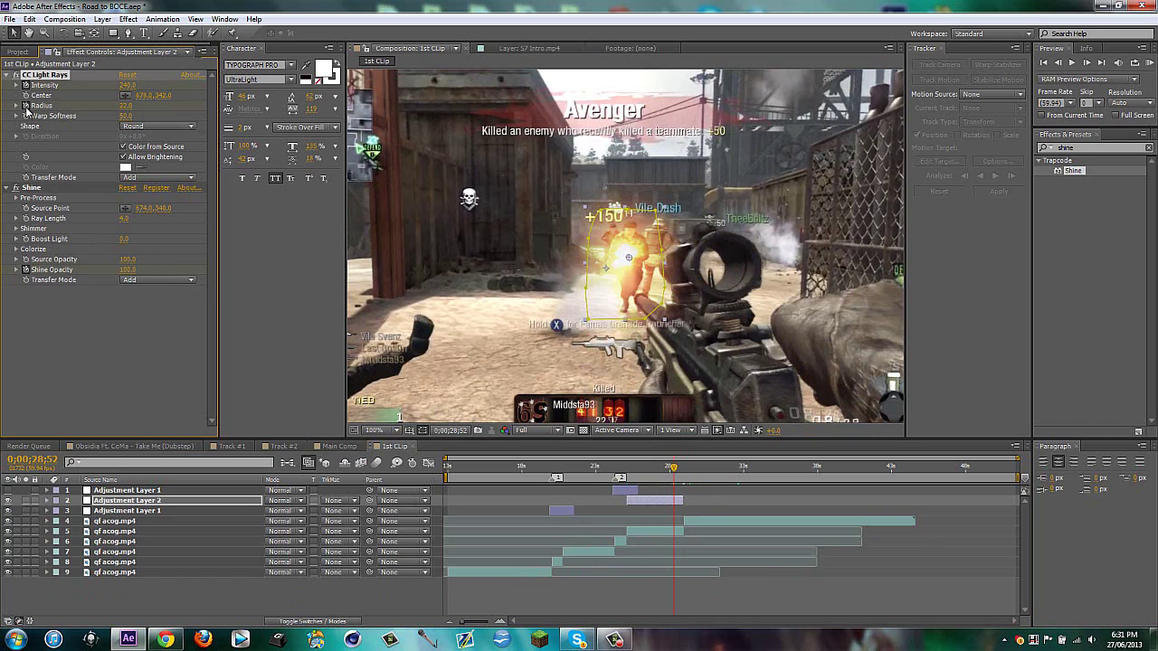
pyautogui.press('k')
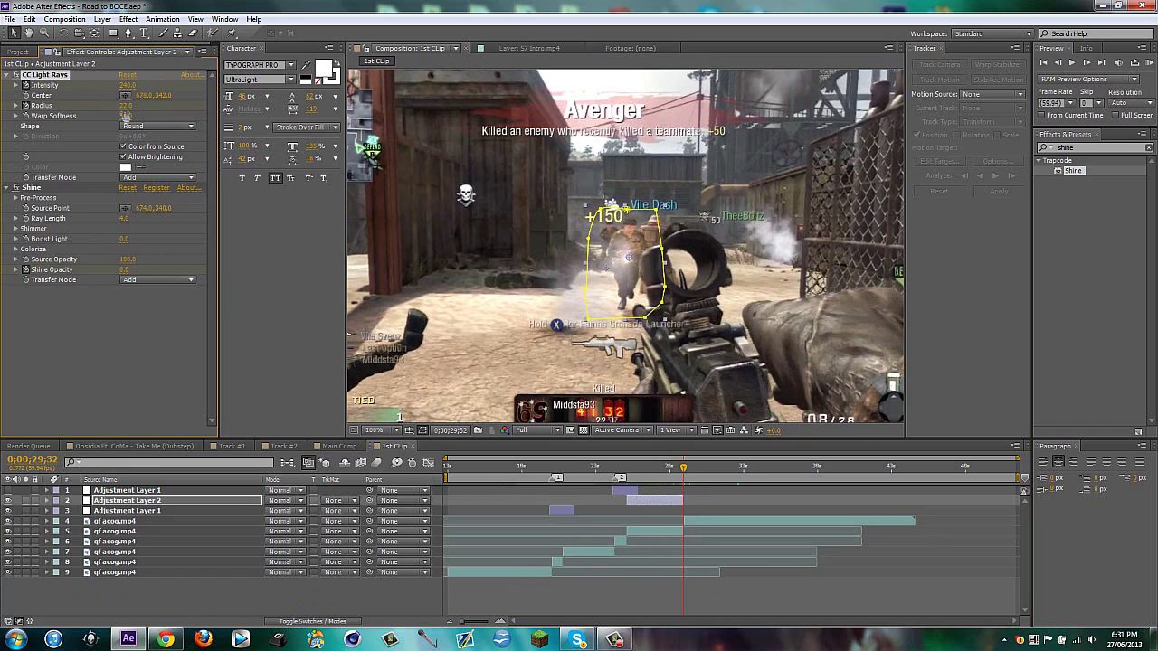
pyautogui.click(127, 105)
pyautogui.write('0')
pyautogui.click(128, 86)
pyautogui.write('0')
pyautogui.click(103, 294)
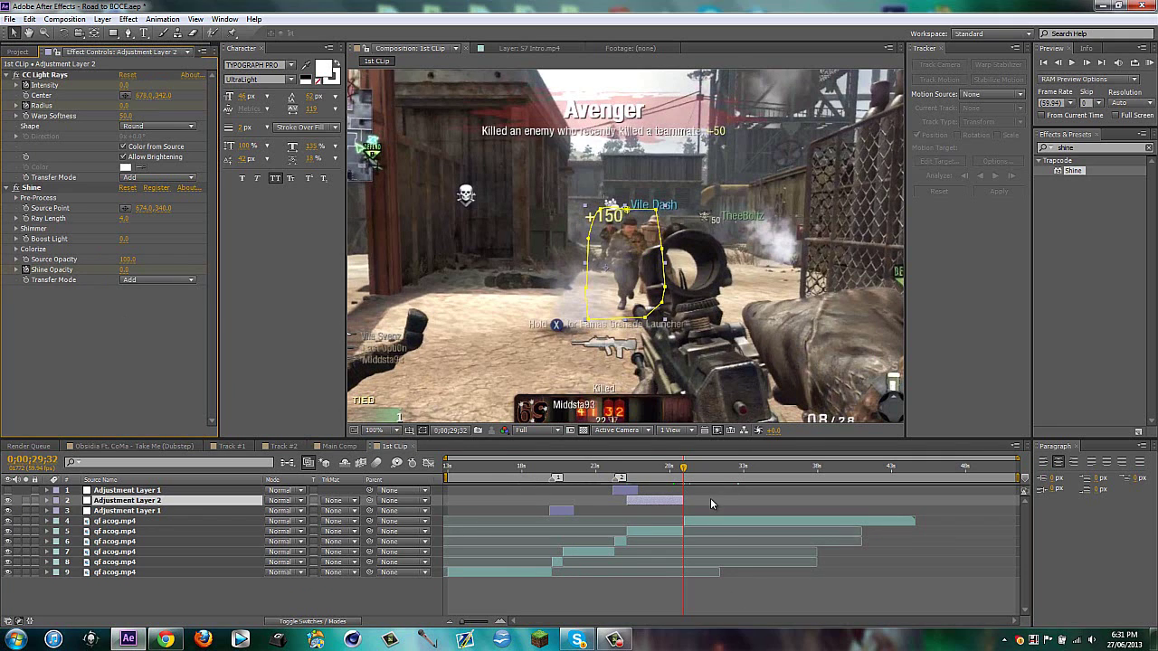
# Step: Keyframe the light rays' centre and Shine's source point at 0;00;25;42, and recentre the light rays on the enemy
pyautogui.moveTo(685, 467); pyautogui.dragTo(642, 467)
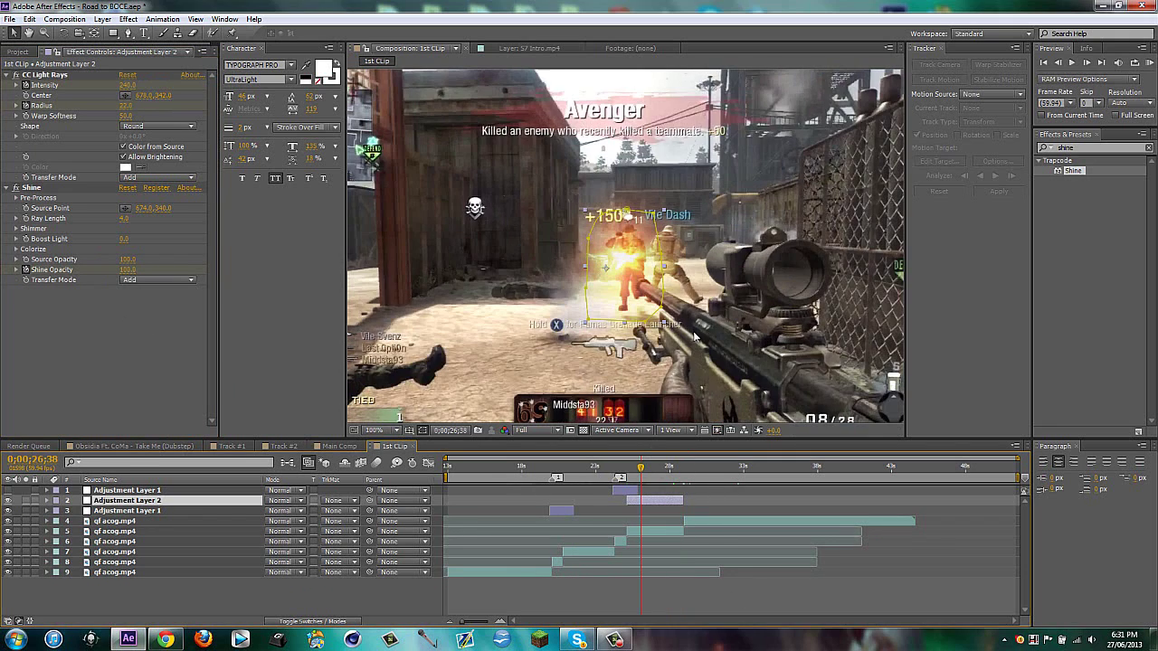
pyautogui.scroll(-2, 694, 334)
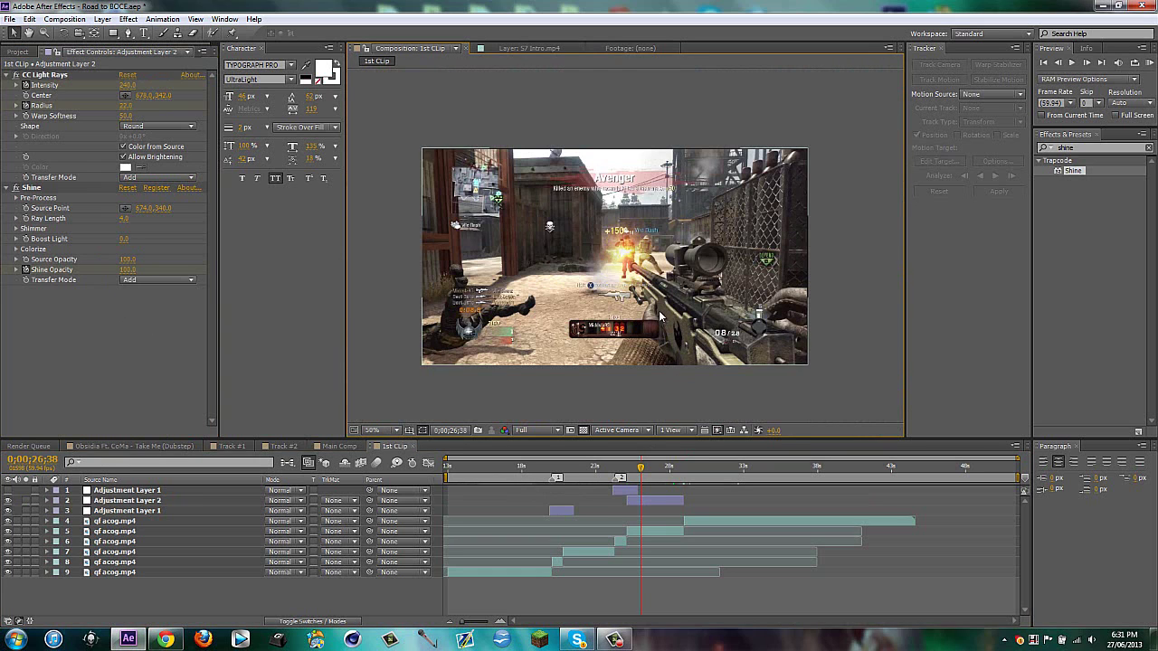
pyautogui.scroll(2, 660, 316)
pyautogui.click(644, 502)
pyautogui.press('i')
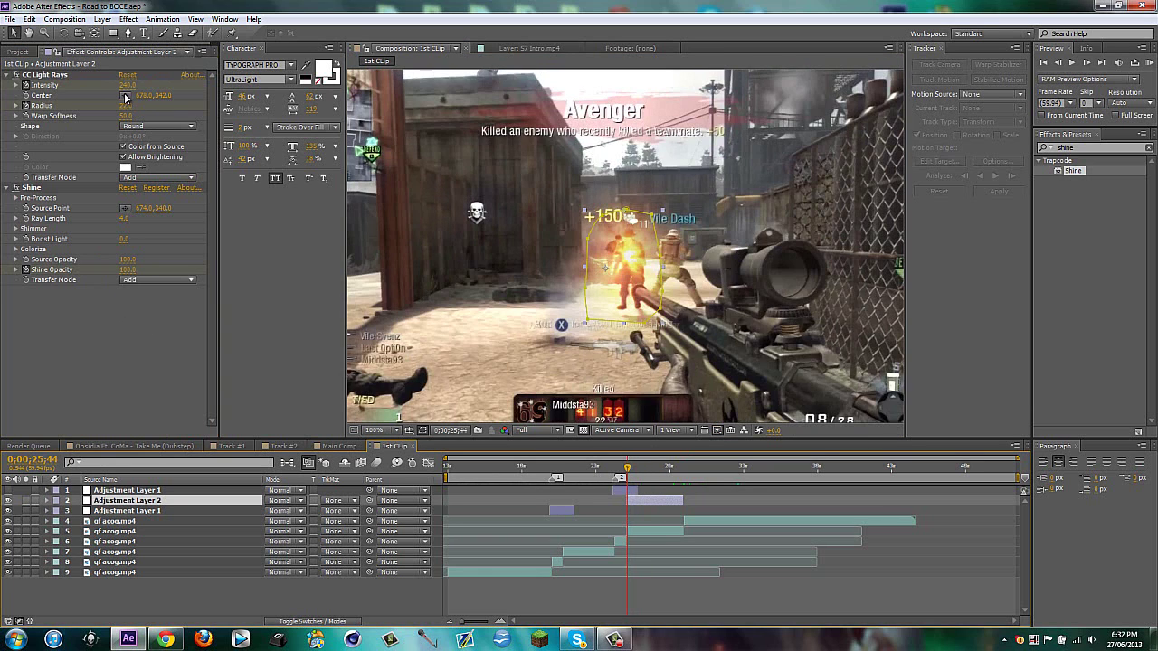
pyautogui.press('pageup')
pyautogui.press('pageup')
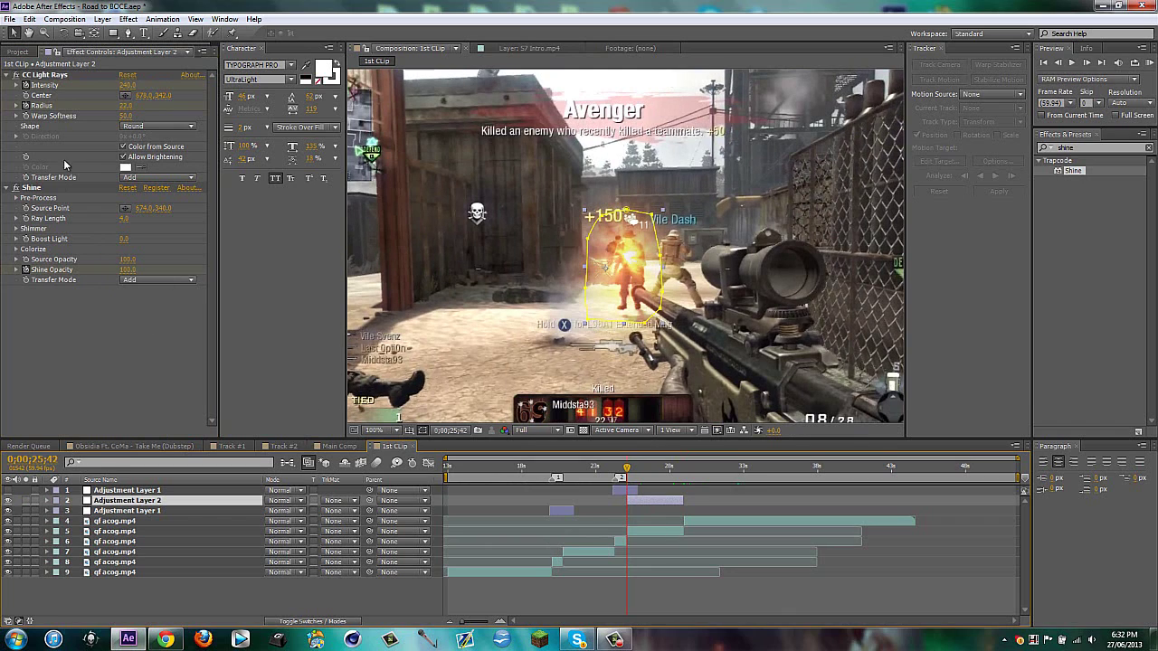
pyautogui.click(26, 95)
pyautogui.click(29, 205)
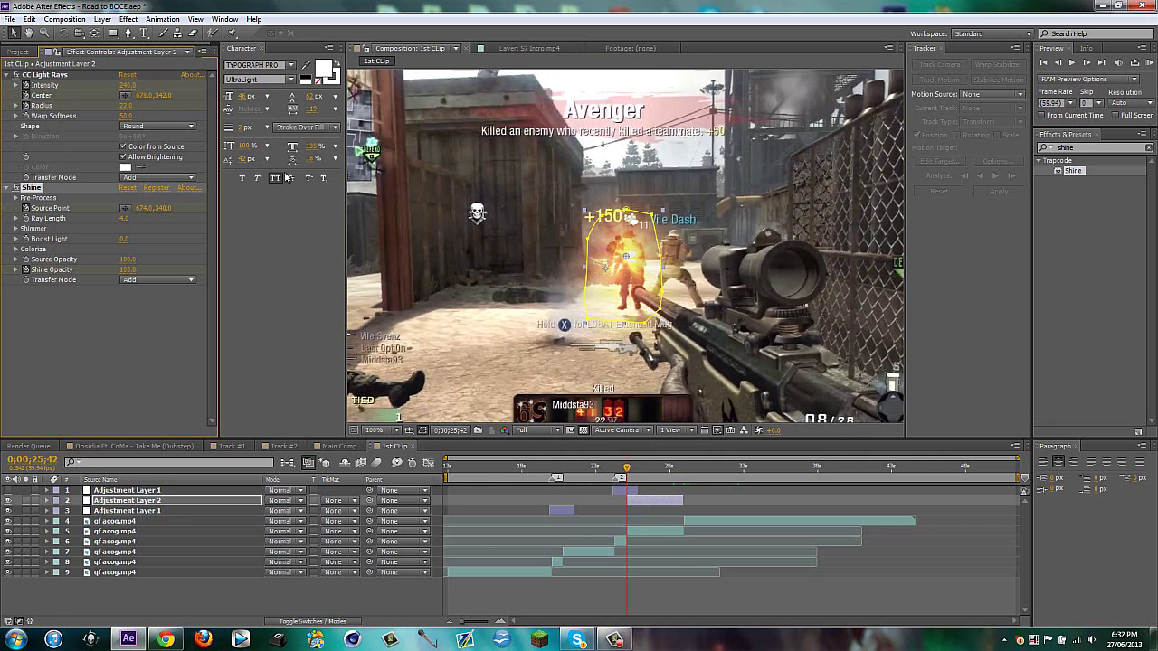
pyautogui.click(125, 95)
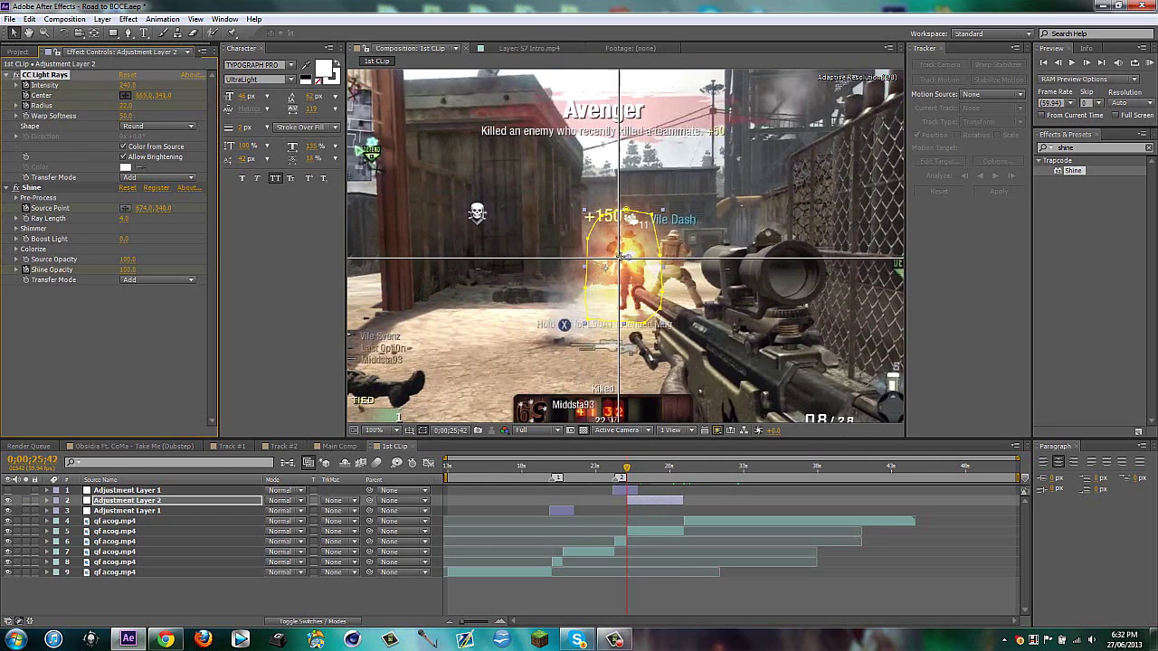
pyautogui.click(631, 260)
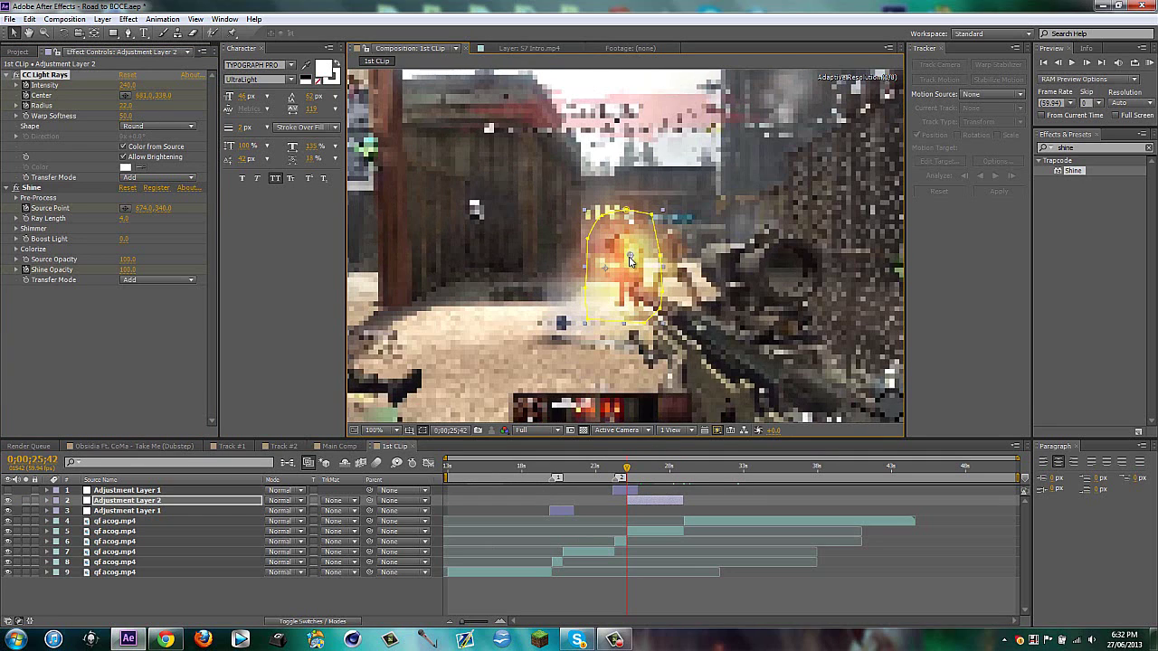
# Step: Place Shine's source point on the enemy at 0;00;25;42, and shift it and the light rays' centre to follow him at 0;00;26;12
pyautogui.click(125, 209)
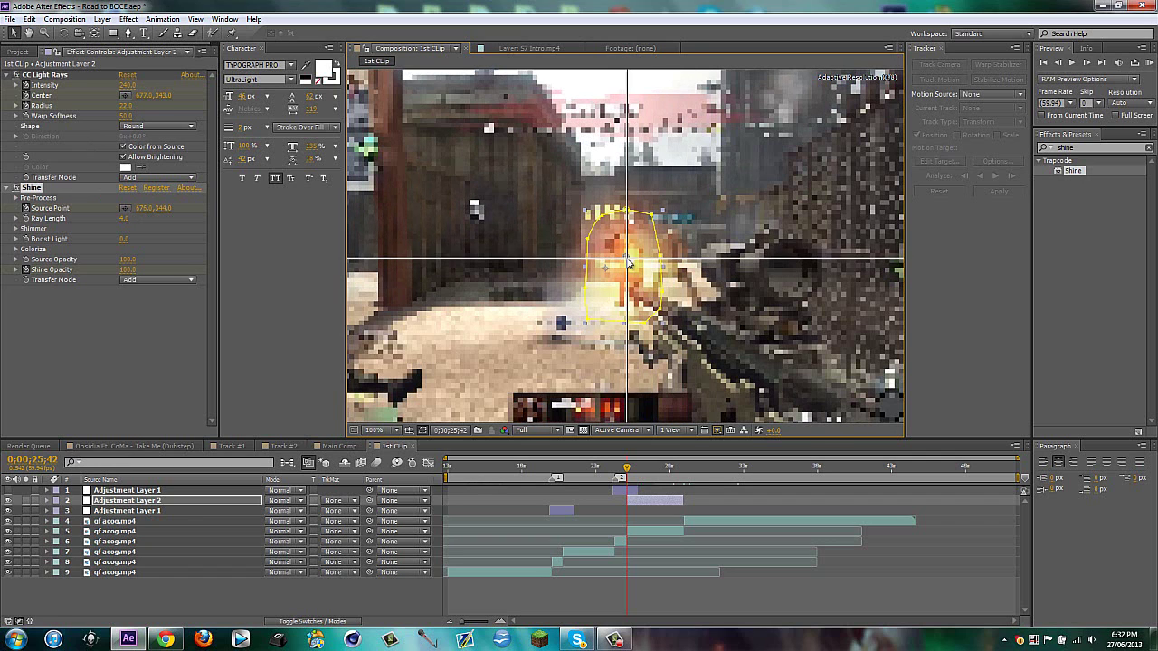
pyautogui.click(628, 263)
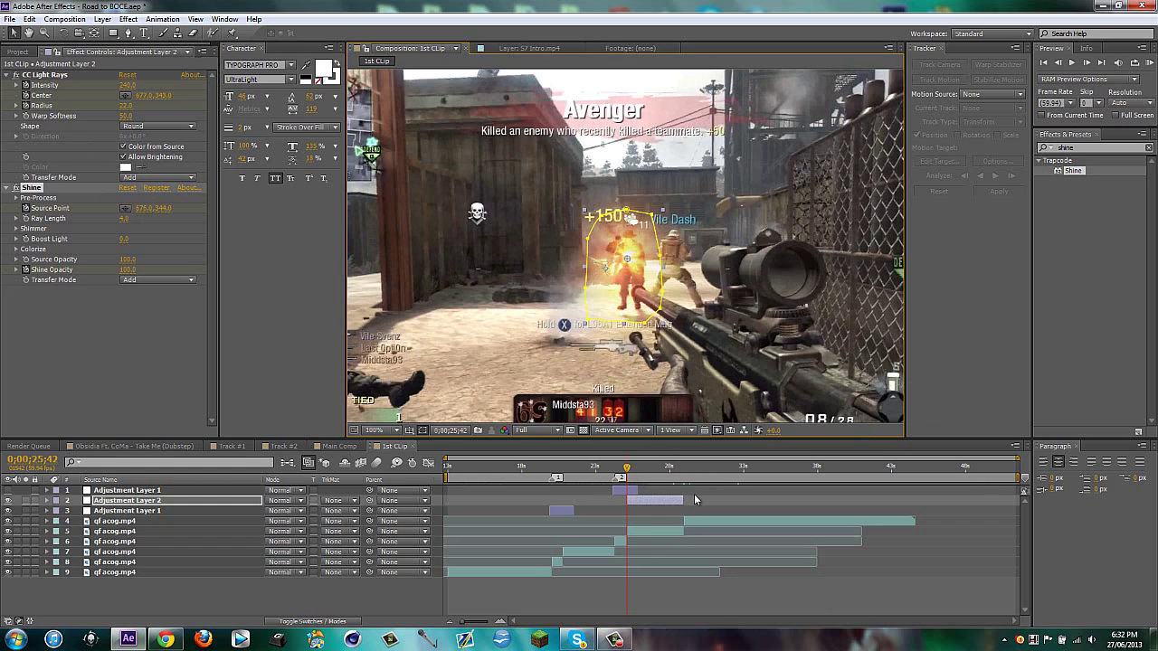
pyautogui.hotkey('shift', 'pagedown')
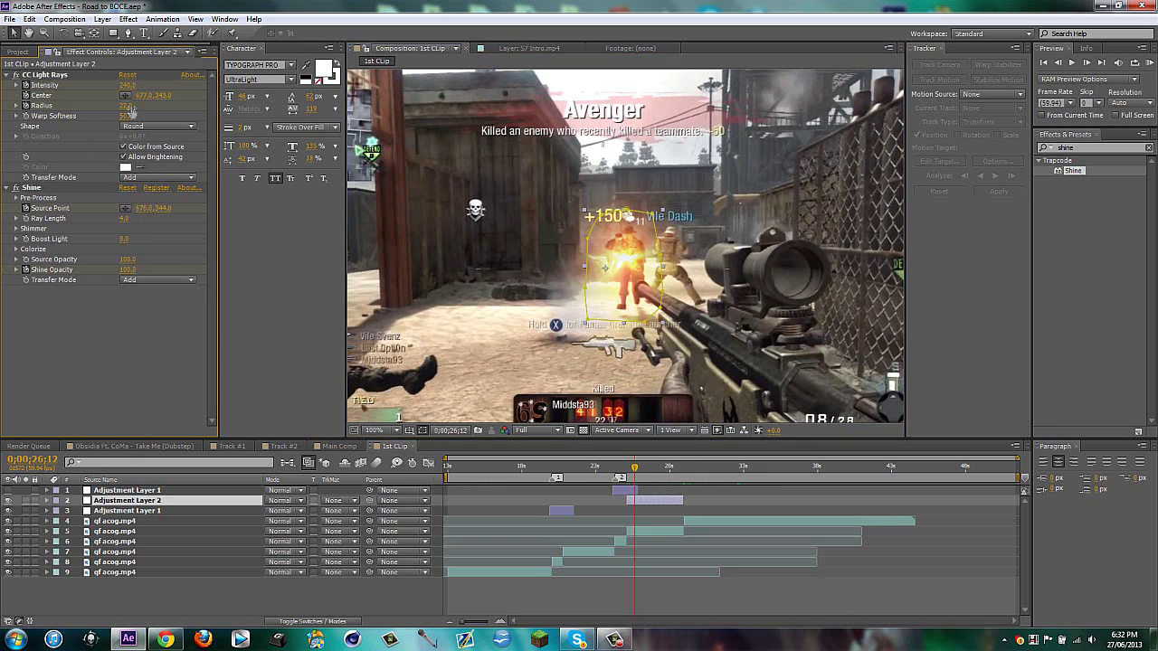
pyautogui.moveTo(626, 259)
pyautogui.mouseDown()
pyautogui.moveTo(610, 256)
pyautogui.moveTo(630, 254)
pyautogui.mouseUp()
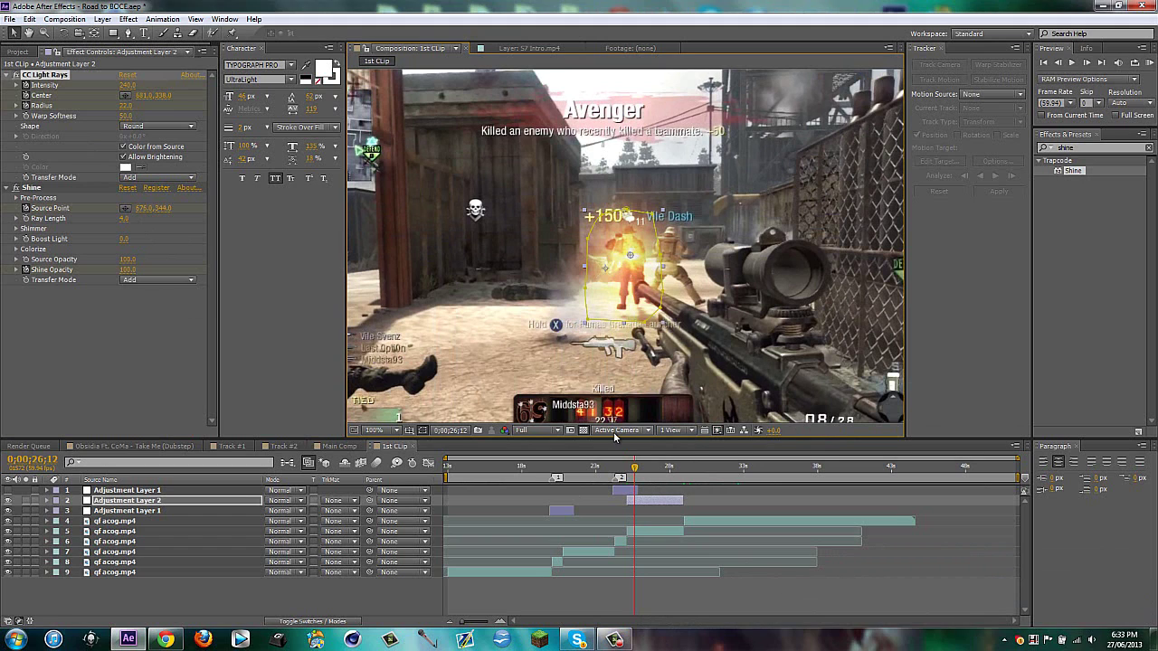
pyautogui.click(47, 205)
pyautogui.click(65, 189)
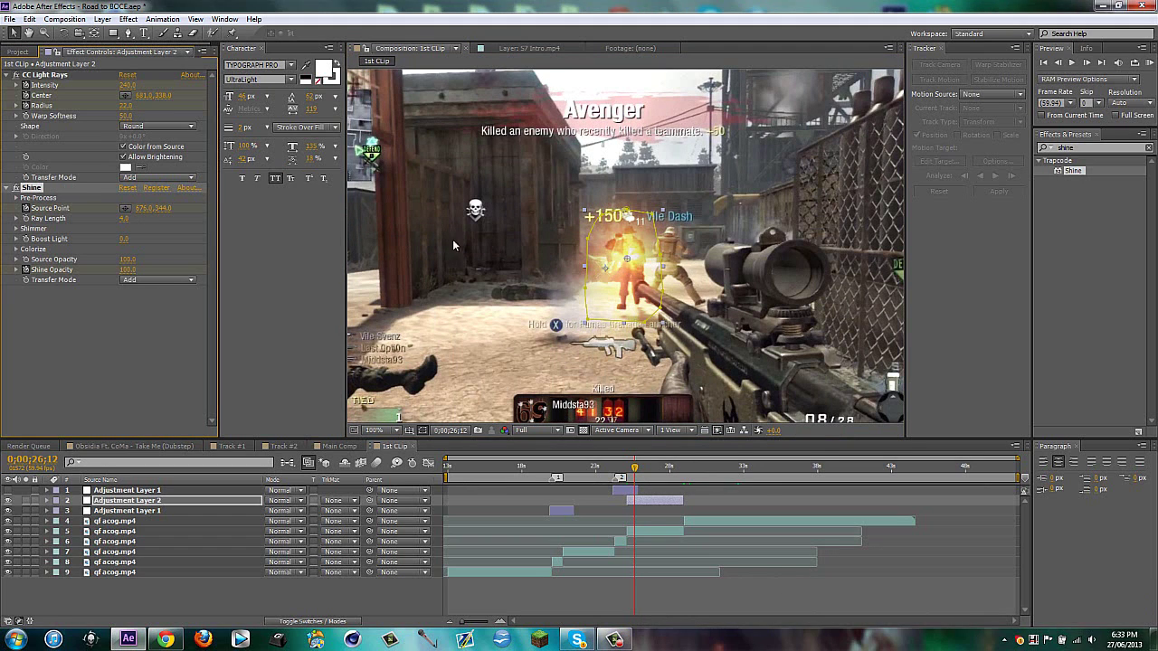
pyautogui.moveTo(631, 263); pyautogui.dragTo(631, 259)
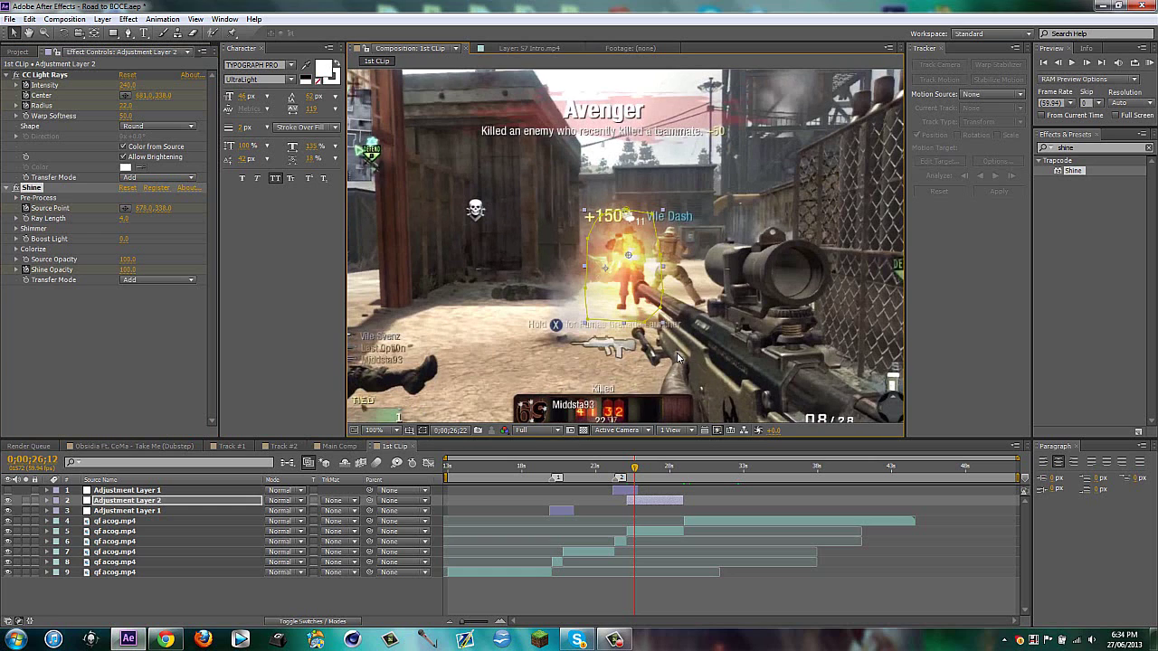
# Step: Reposition Shine's source point to about 682, 337 and the light rays' centre to about 683, 338 at 0;00;26;42
pyautogui.hotkey('shift', 'pagedown')
pyautogui.hotkey('shift', 'pagedown')
pyautogui.moveTo(627, 255); pyautogui.dragTo(629, 256)
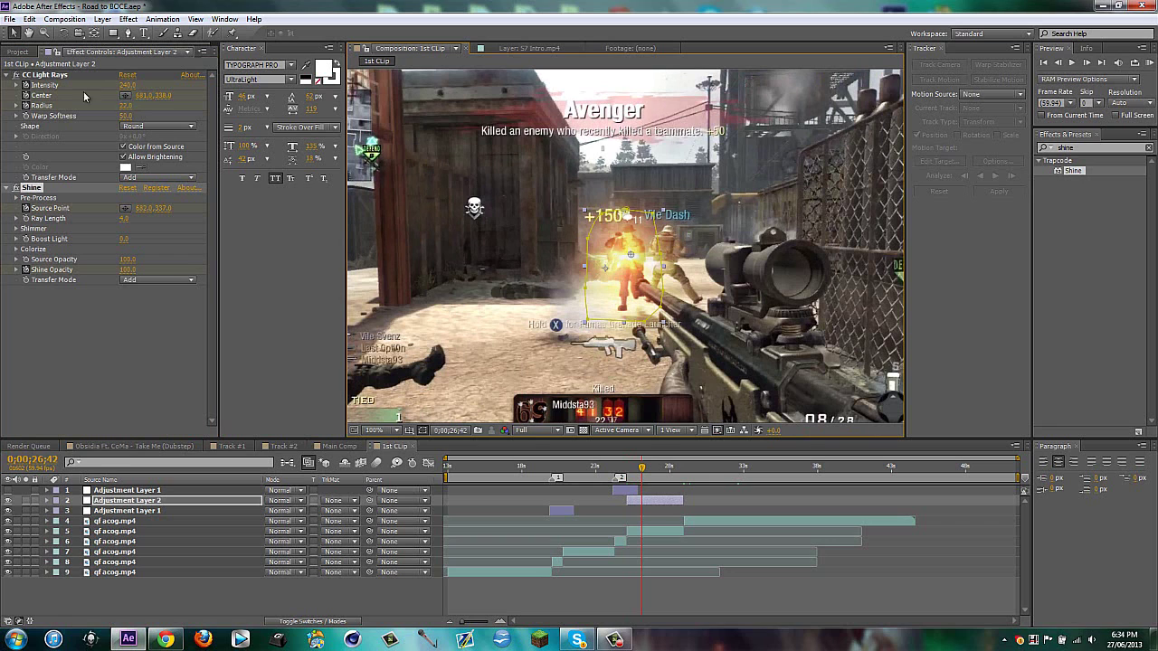
pyautogui.click(54, 76)
pyautogui.moveTo(633, 259); pyautogui.dragTo(635, 259)
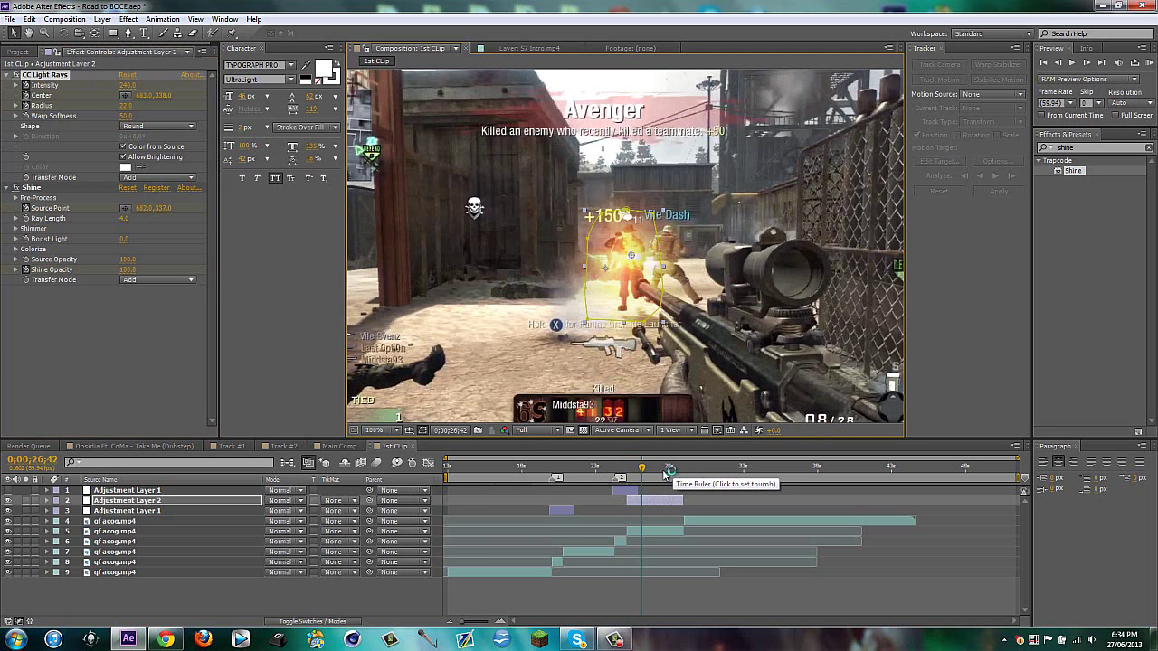
# Step: Move the light rays' centre and Shine's source point up onto the enemy's upper body at 0;00;29;32
pyautogui.click(683, 468)
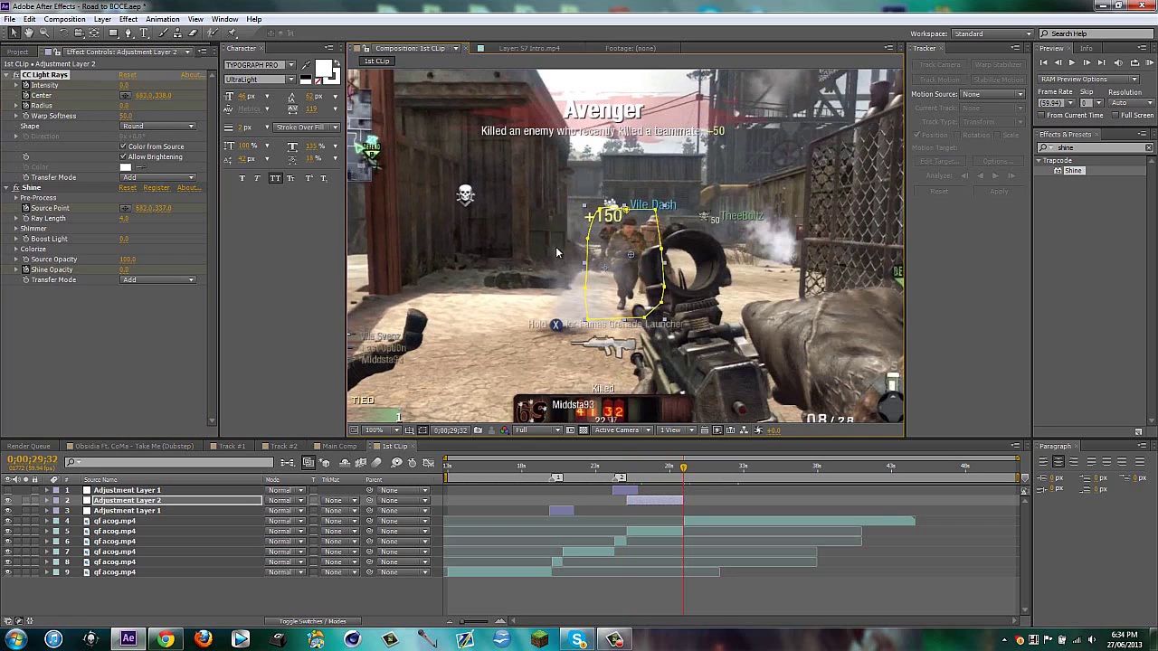
pyautogui.moveTo(633, 259); pyautogui.dragTo(630, 219)
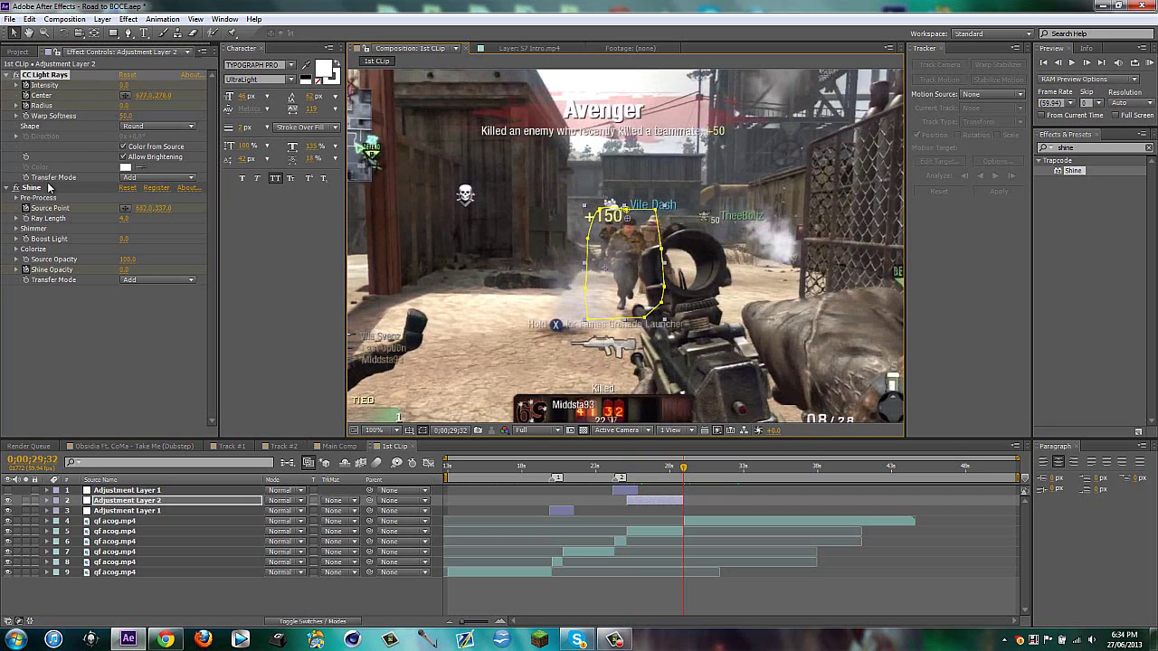
pyautogui.click(49, 188)
pyautogui.moveTo(633, 254); pyautogui.dragTo(631, 228)
# Step: Check how the rays follow the enemy between 0;00;29;32 and 0;00;27;51, and reveal the Adjustment Layer 2 keyframes
pyautogui.moveTo(683, 467); pyautogui.dragTo(678, 468)
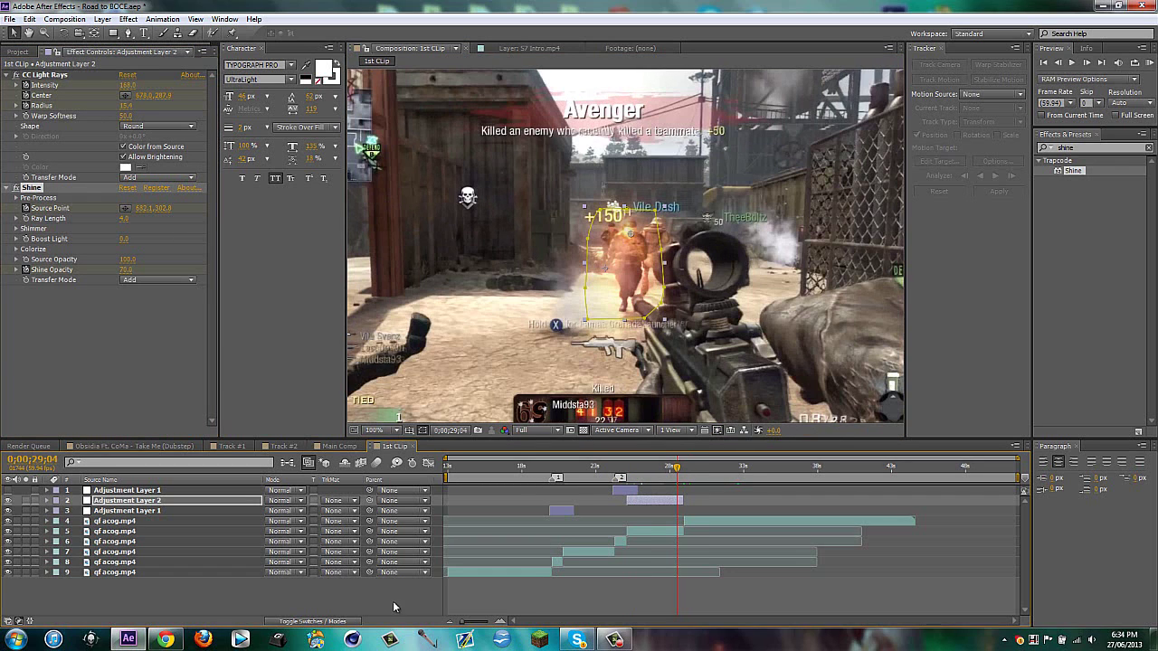
pyautogui.click(378, 606)
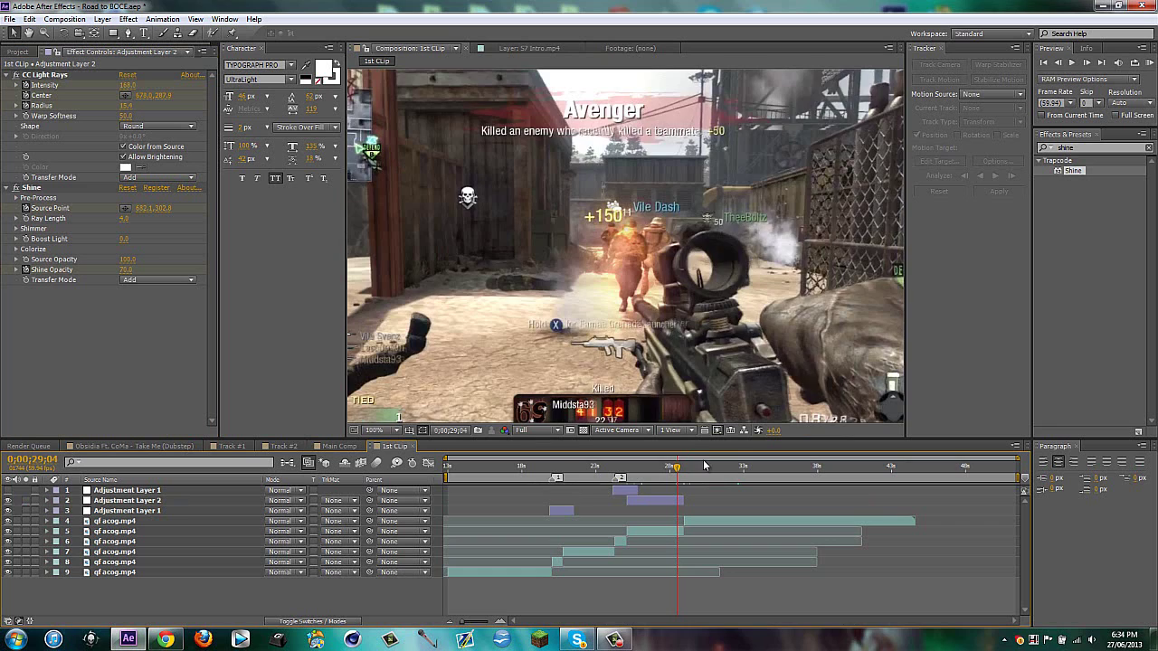
pyautogui.moveTo(674, 474); pyautogui.dragTo(658, 470)
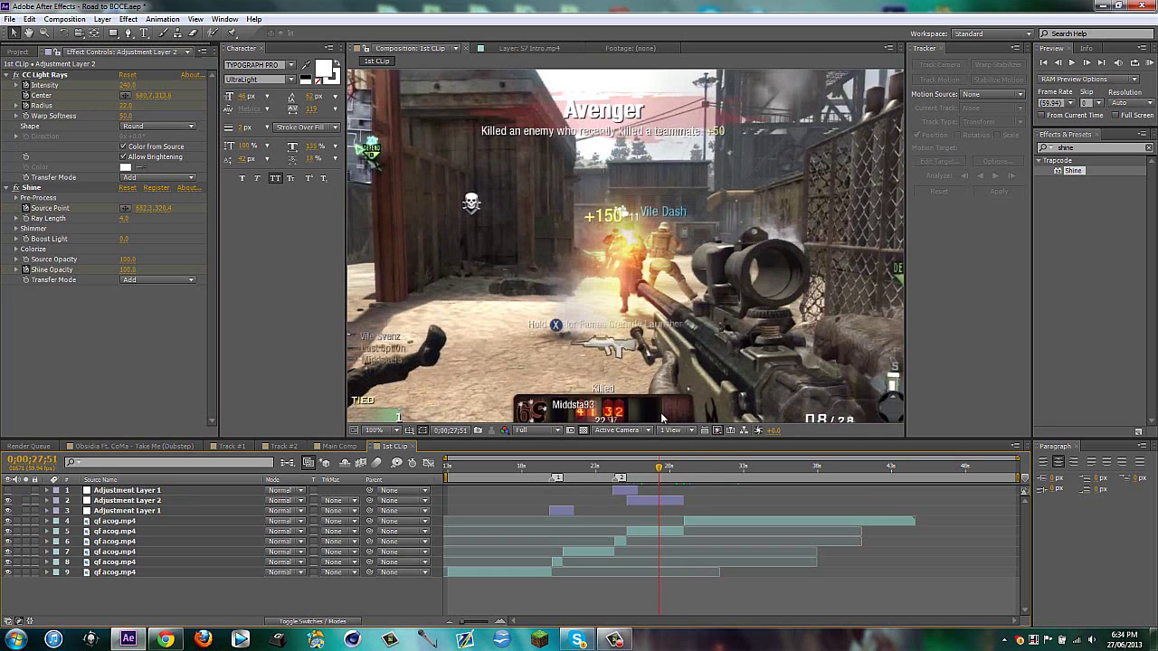
pyautogui.click(665, 502)
pyautogui.press('u')
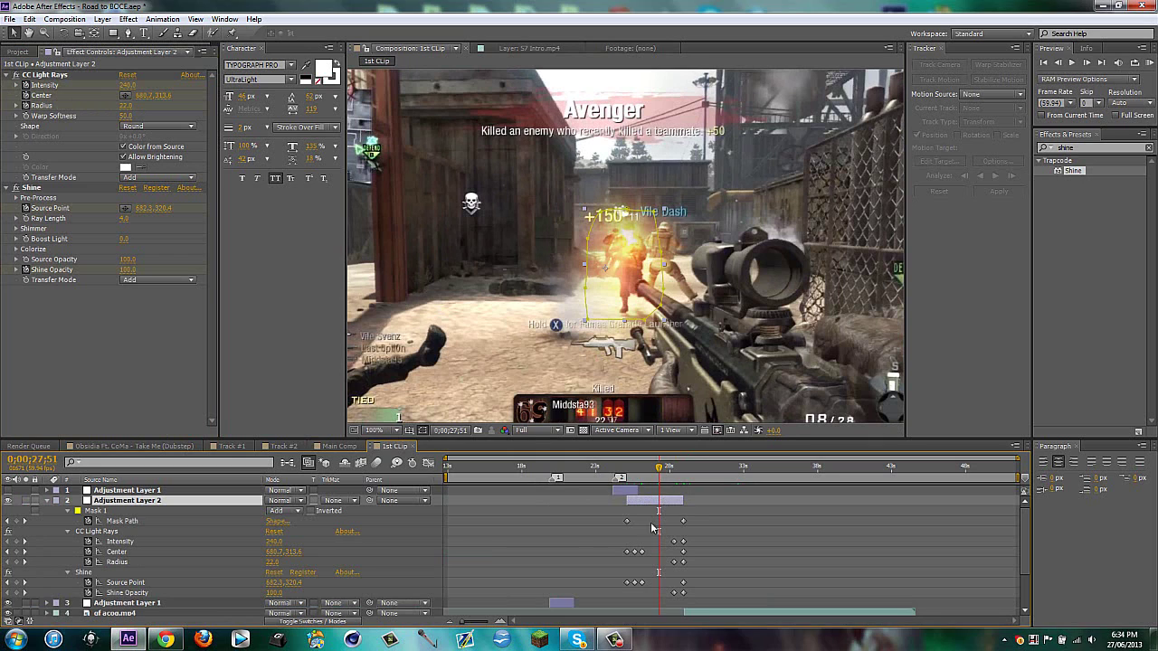
# Step: Try raising the light rays' intensity to 445 and radius to 75 separately at the 0;00;28;52 keyframe, undoing each change
pyautogui.click(25, 542)
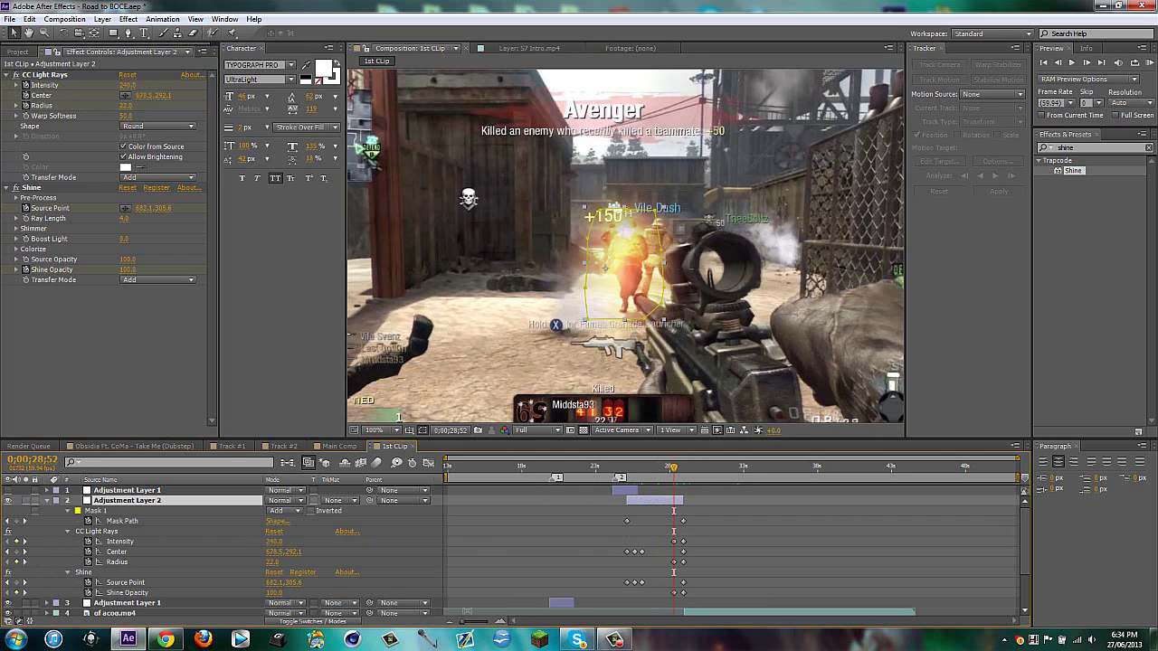
pyautogui.moveTo(125, 85); pyautogui.dragTo(237, 78)
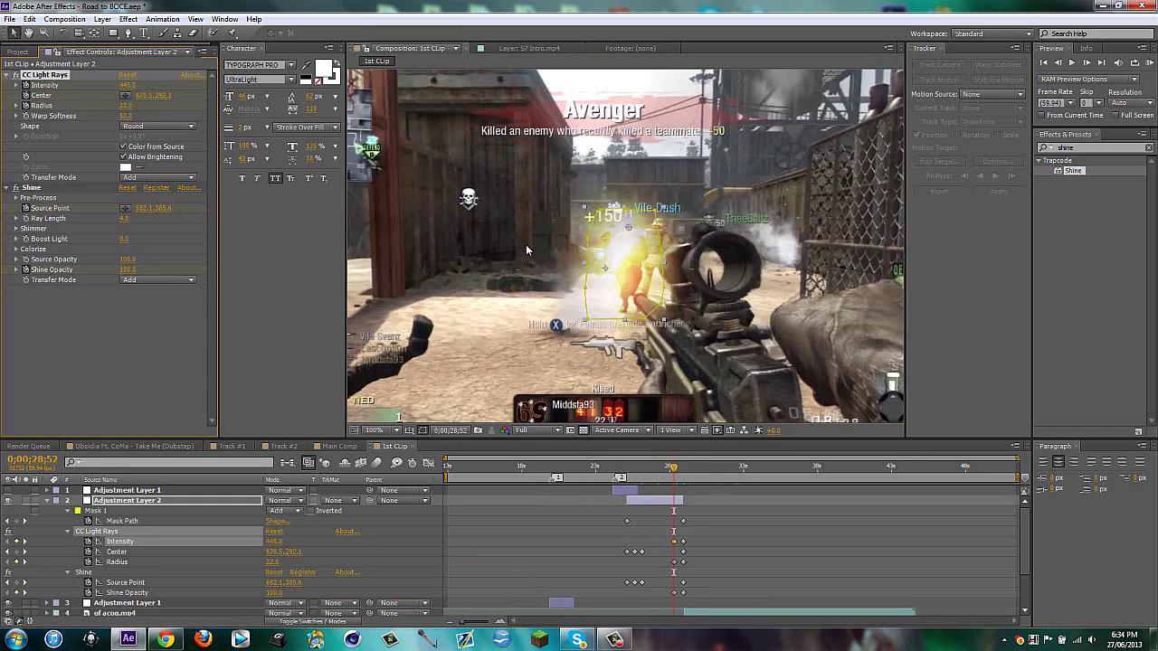
pyautogui.hotkey('ctrl', 'z')
pyautogui.moveTo(125, 105); pyautogui.dragTo(151, 109)
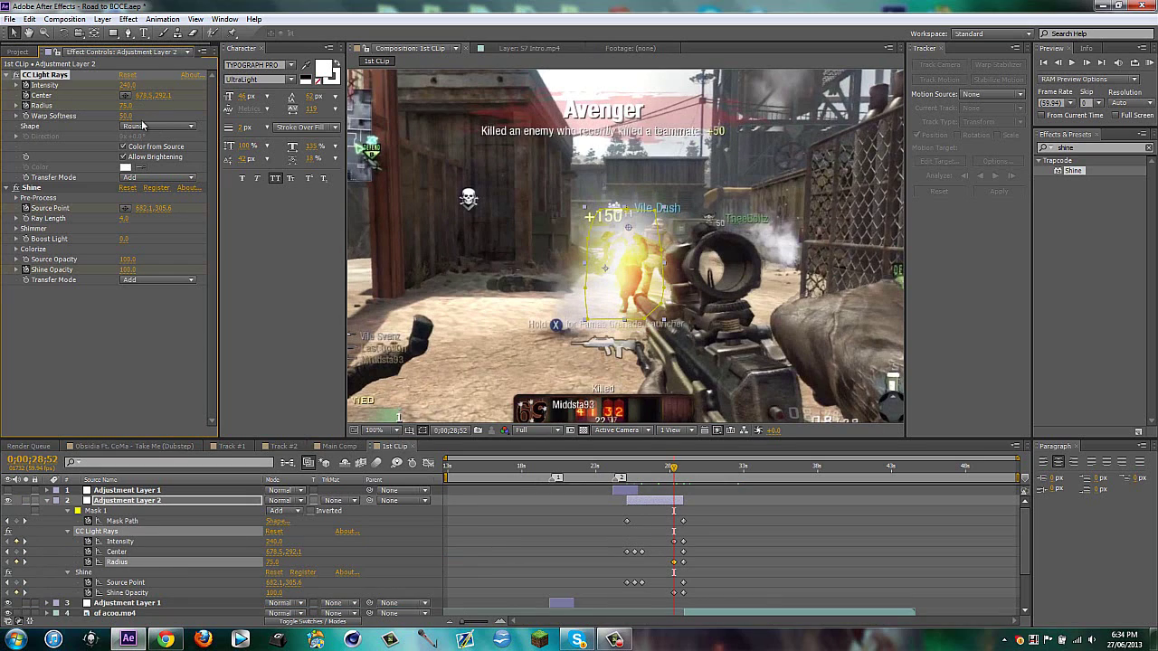
pyautogui.hotkey('ctrl', 'z')
# Step: Apply Easy Ease to the light rays' intensity and radius keyframes and to the Shine Opacity keyframes
pyautogui.press(',')
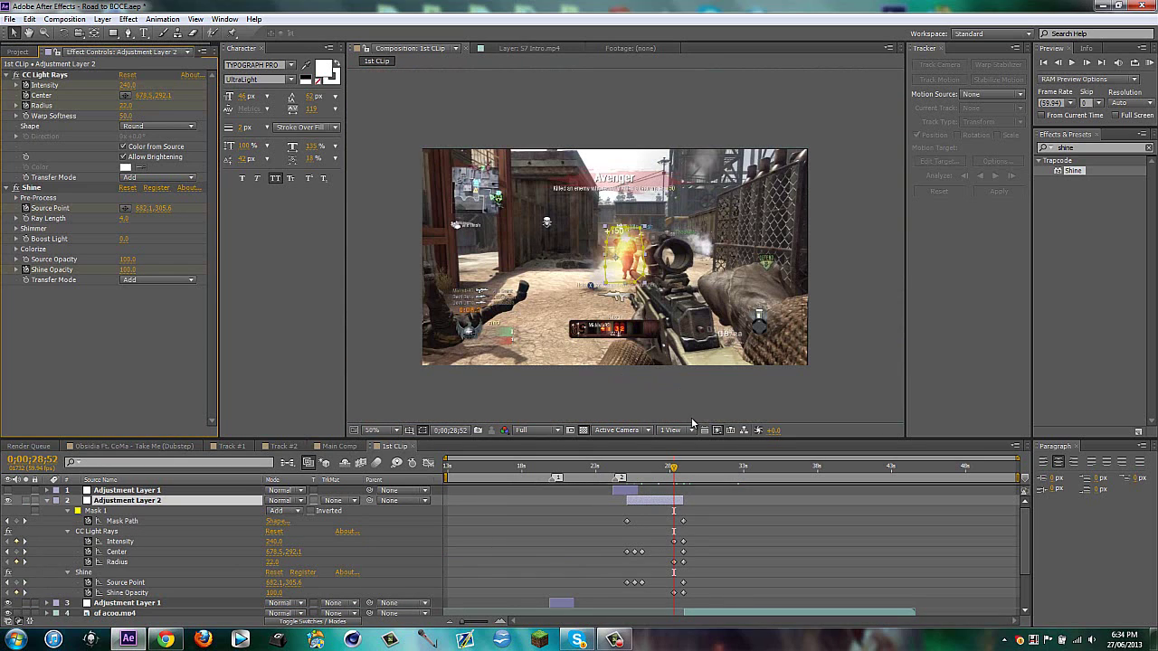
pyautogui.click(10, 75)
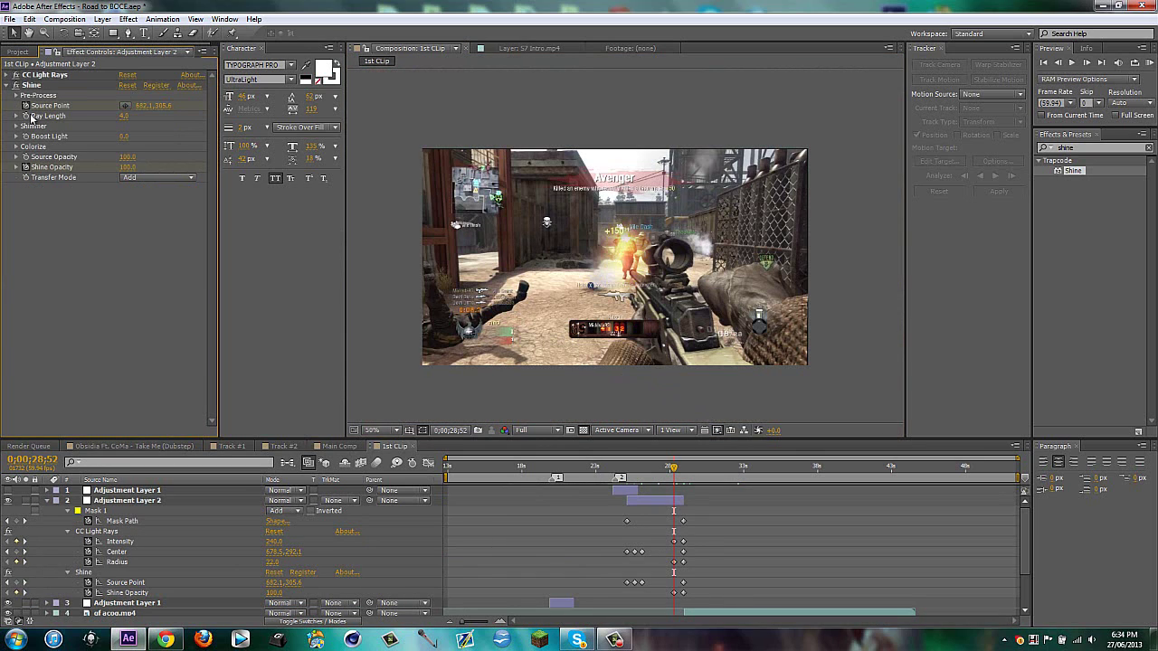
pyautogui.click(643, 513)
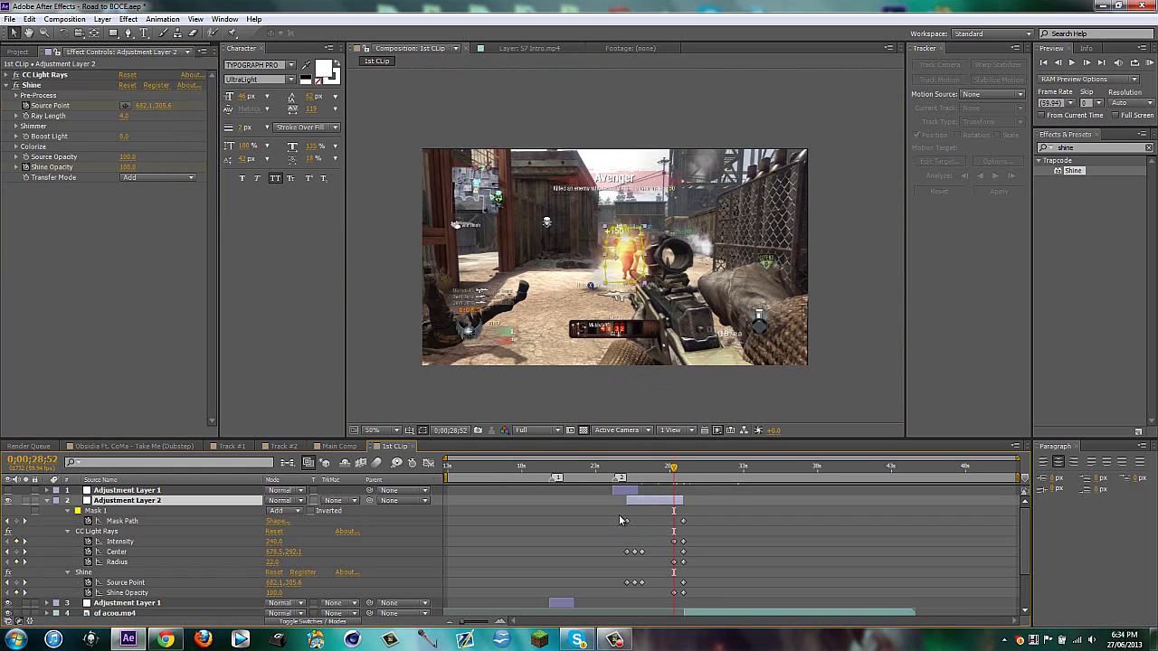
pyautogui.moveTo(619, 516); pyautogui.dragTo(698, 589)
pyautogui.click(605, 534)
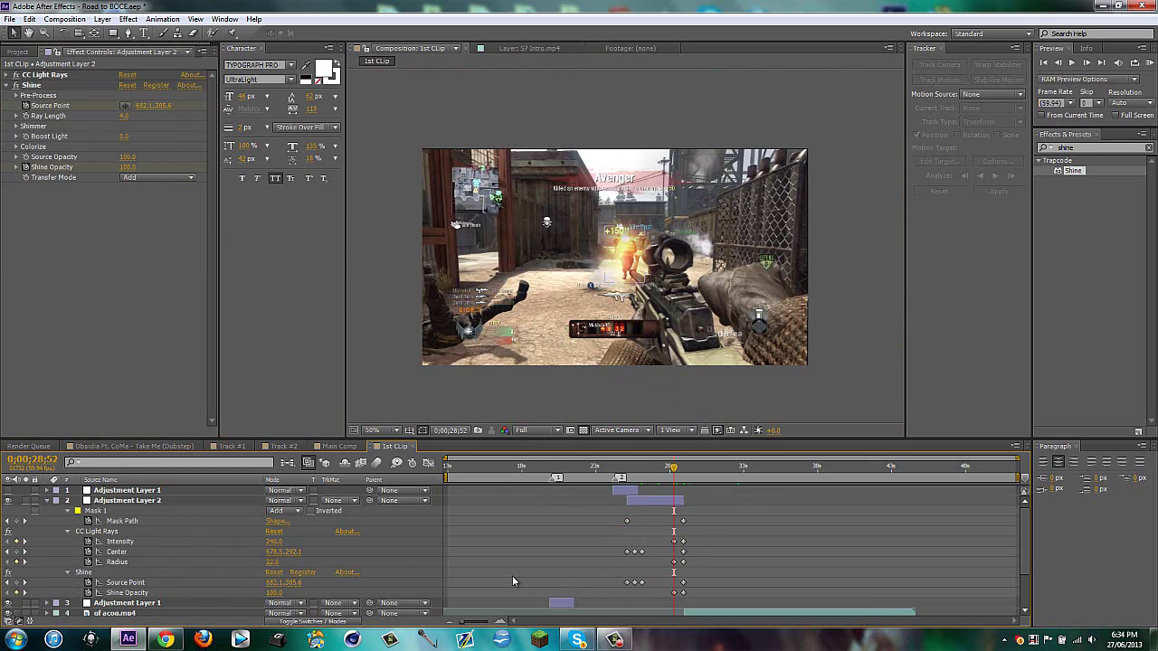
pyautogui.moveTo(616, 534); pyautogui.dragTo(697, 547)
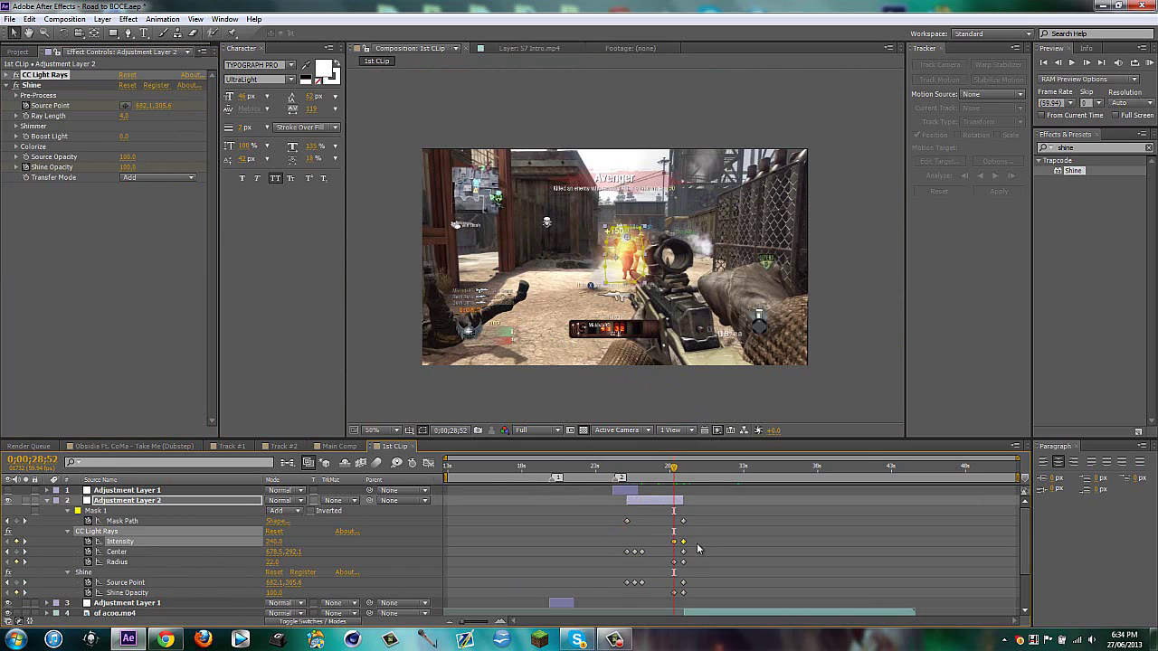
pyautogui.moveTo(628, 567); pyautogui.dragTo(700, 566)
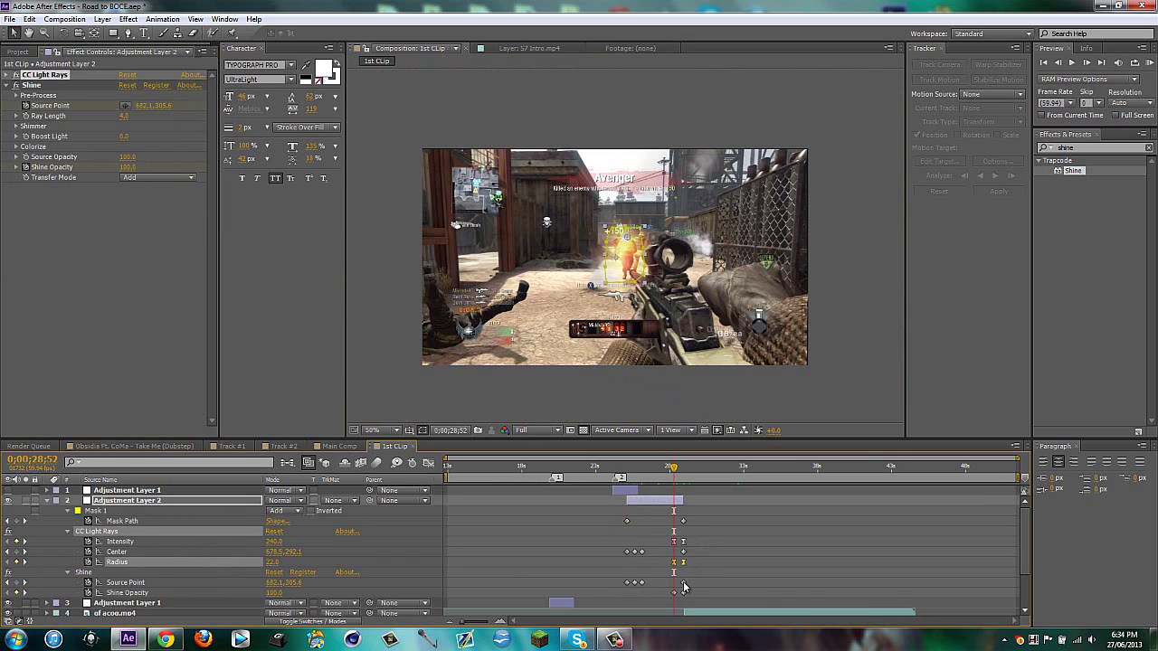
pyautogui.moveTo(660, 601); pyautogui.dragTo(691, 597)
pyautogui.press('F9')
pyautogui.click(653, 506)
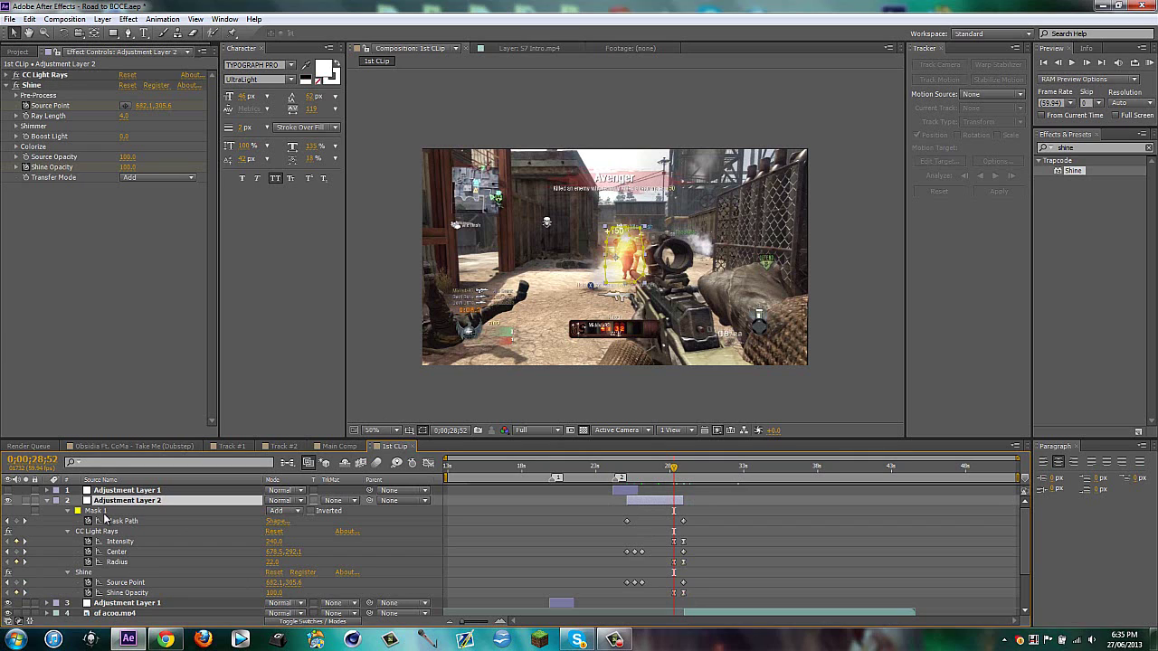
pyautogui.click(51, 500)
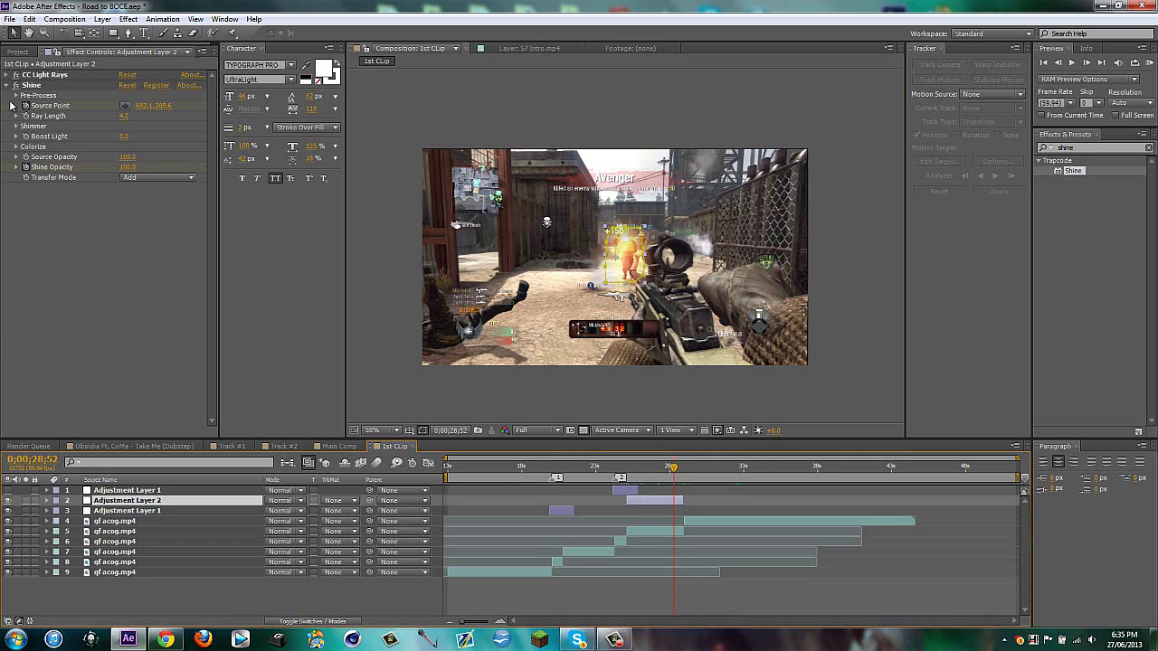
# Step: Try the Mars preset for Shine's Colorize at 0;00;25;42, and settle on the Fire preset
pyautogui.click(16, 146)
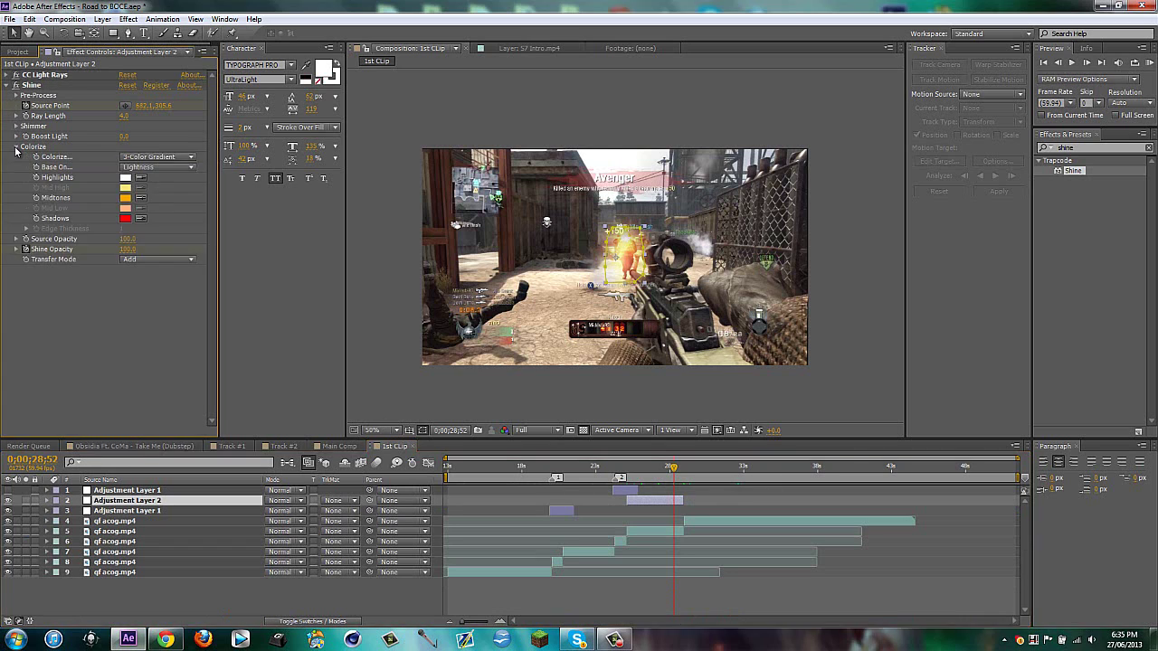
pyautogui.press('i')
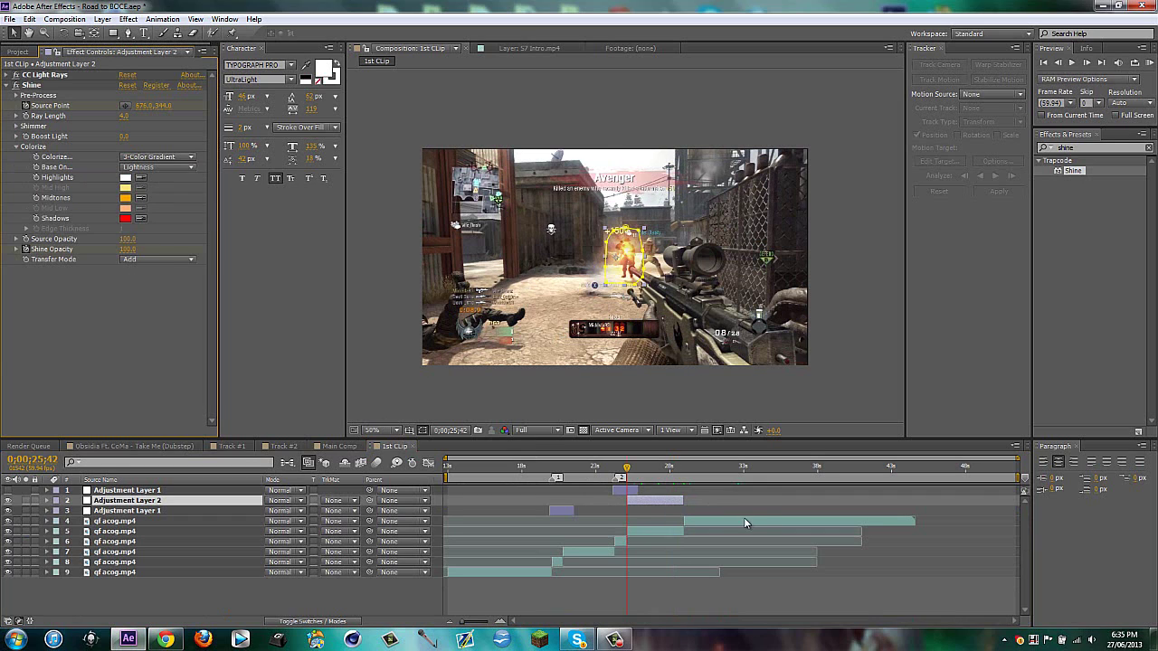
pyautogui.click(134, 157)
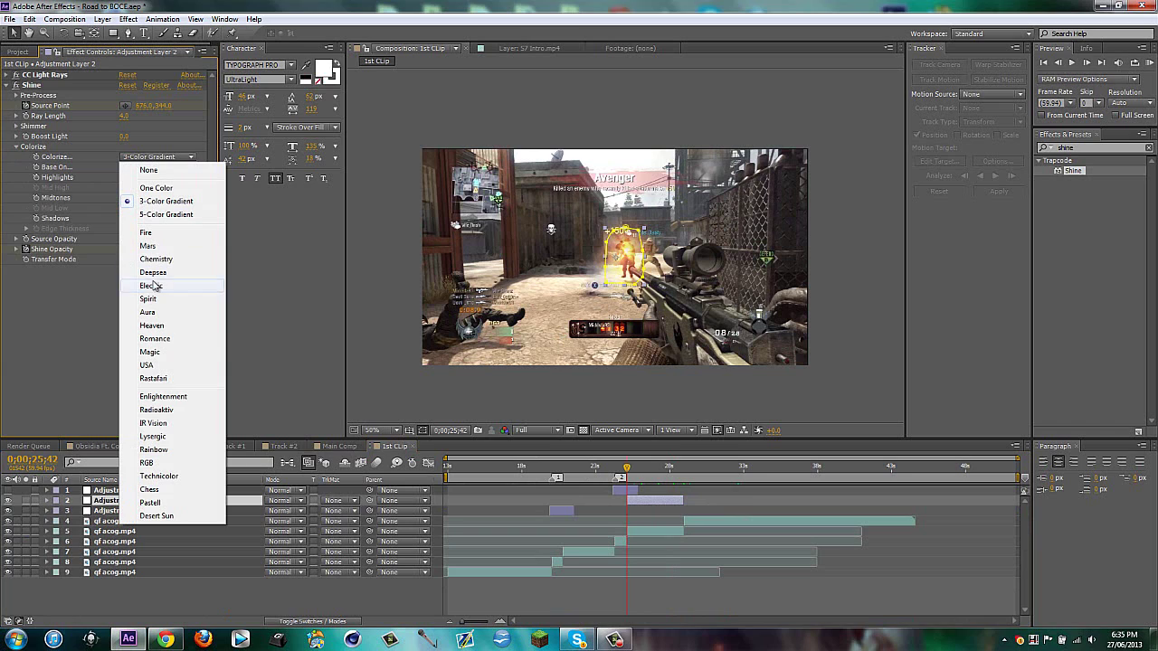
pyautogui.click(147, 246)
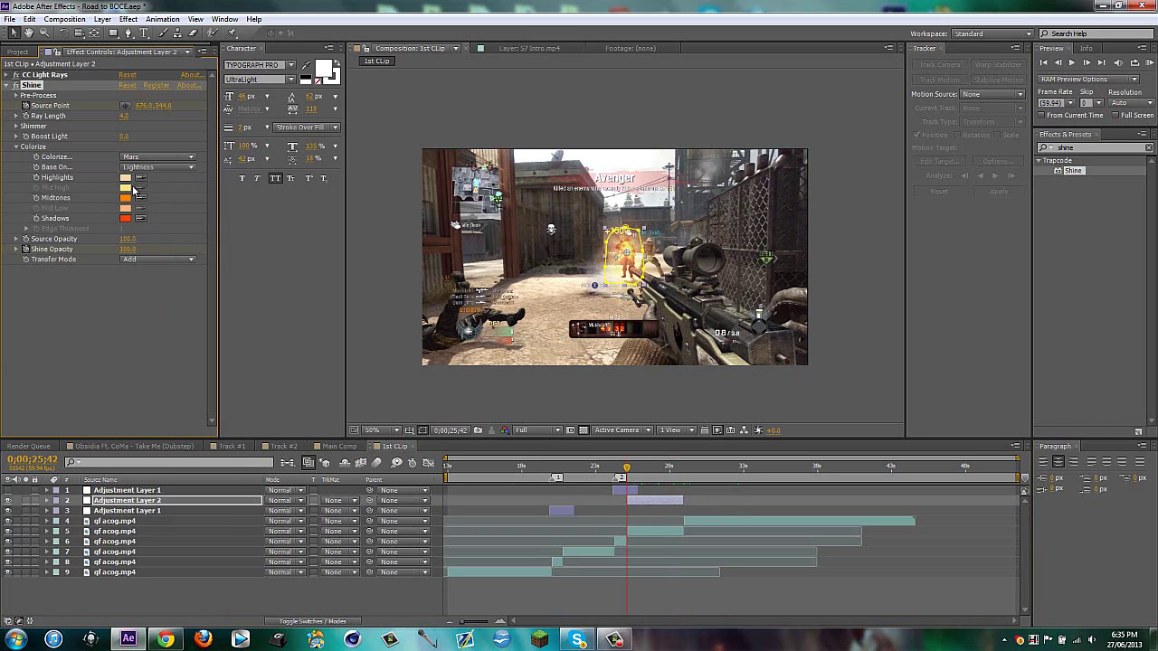
pyautogui.click(159, 157)
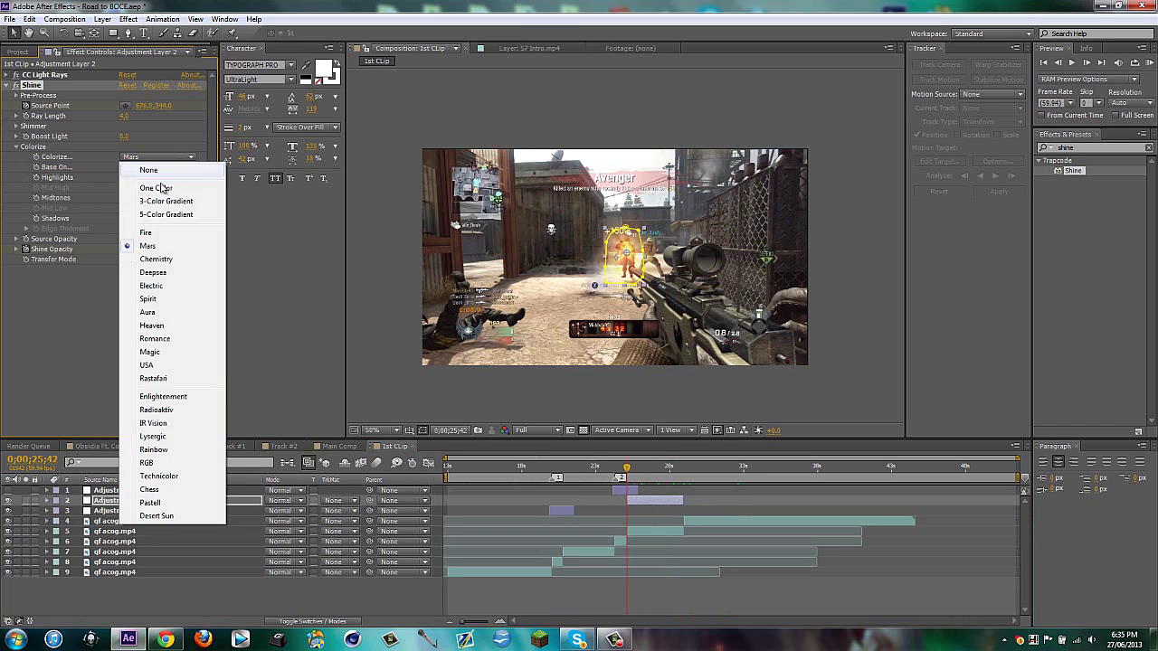
pyautogui.click(145, 234)
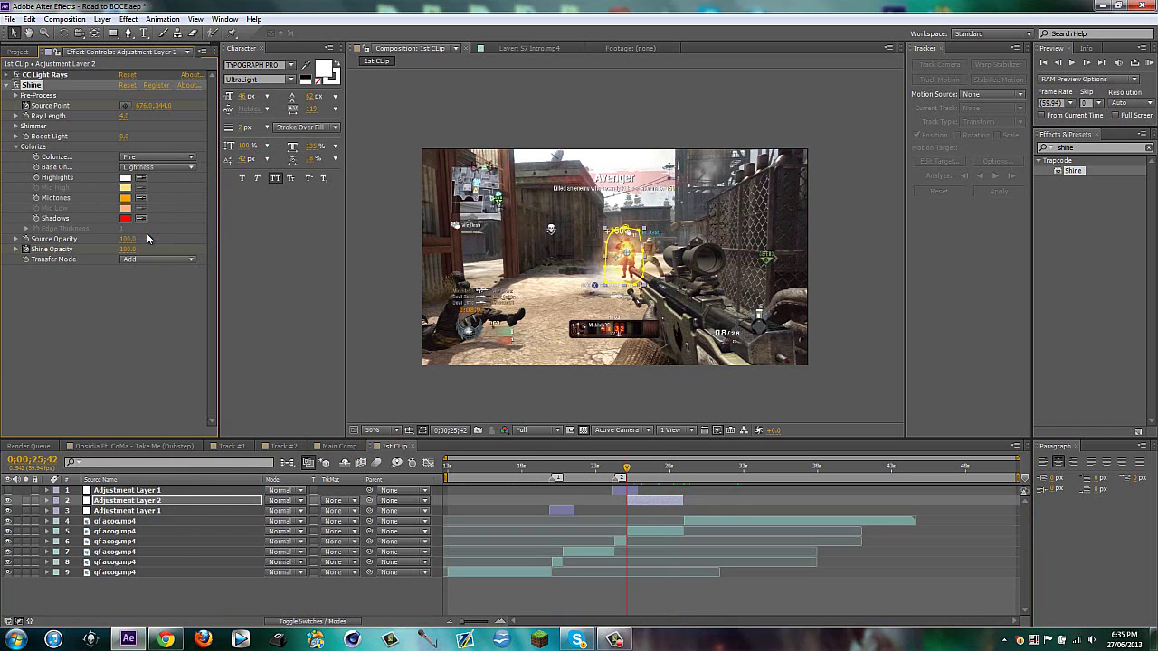
# Step: Keyframe Shine's Colorize as Fire at 0;00;25;42 and as Electric at 0;00;29;32
pyautogui.click(35, 159)
pyautogui.press('o')
pyautogui.click(162, 159)
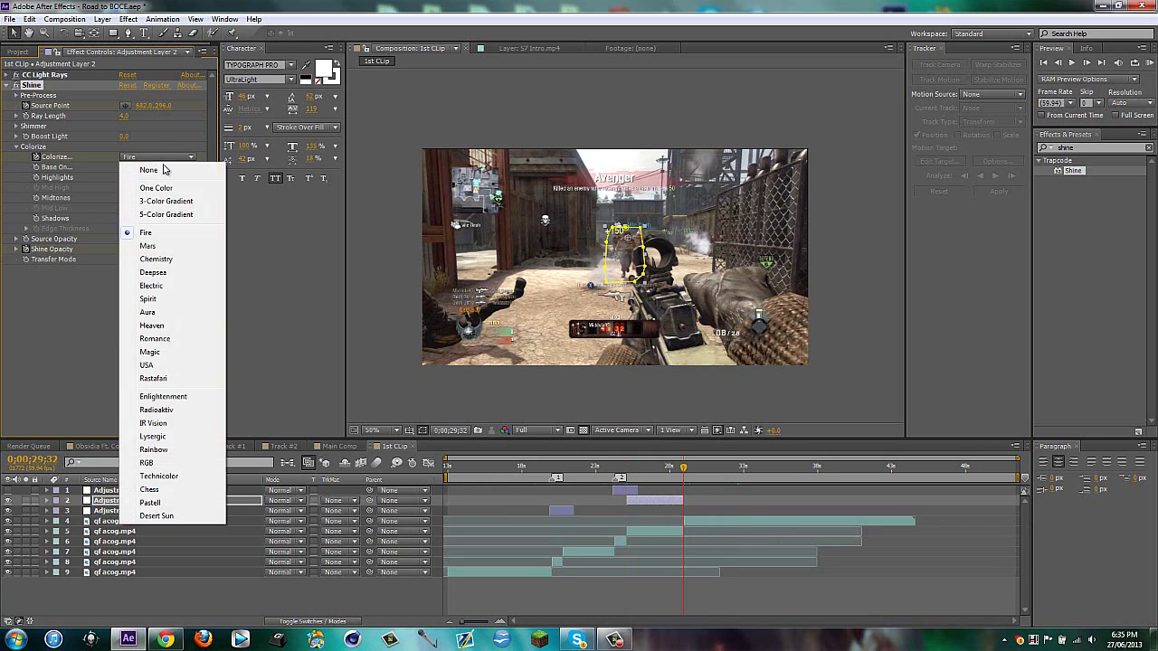
pyautogui.click(165, 286)
pyautogui.click(654, 414)
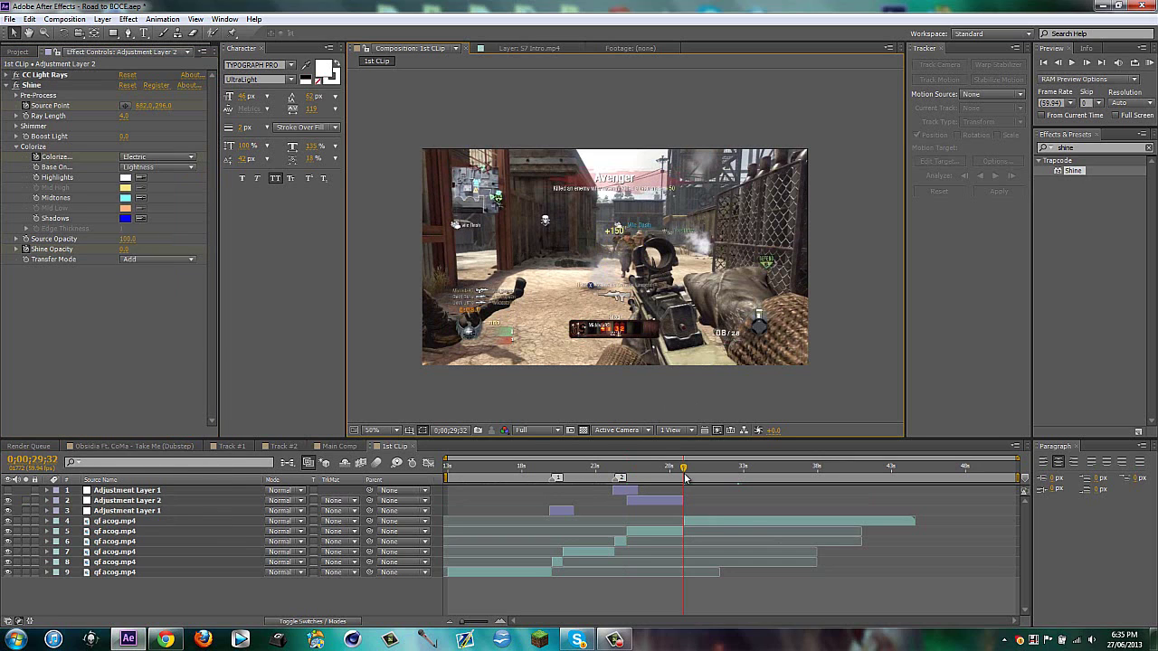
# Step: Duplicate the Shine effect on Adjustment Layer 2 at 0;00;25;42 and set the copy's Colorize to Electric
pyautogui.moveTo(680, 471); pyautogui.dragTo(627, 467)
pyautogui.click(640, 497)
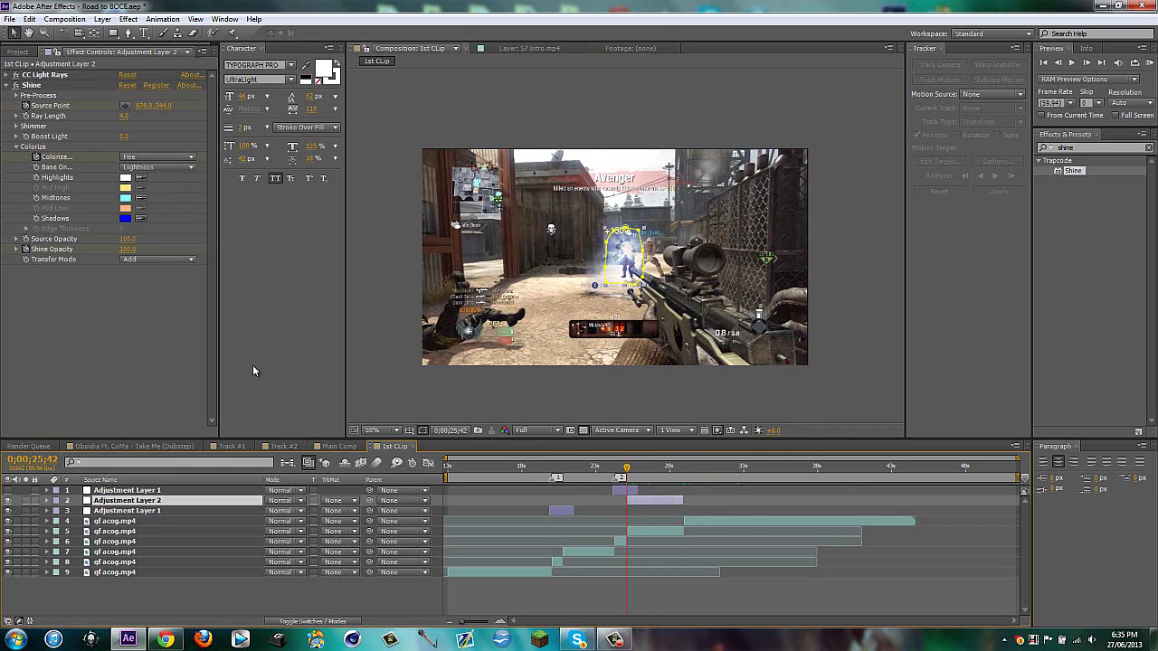
pyautogui.click(51, 89)
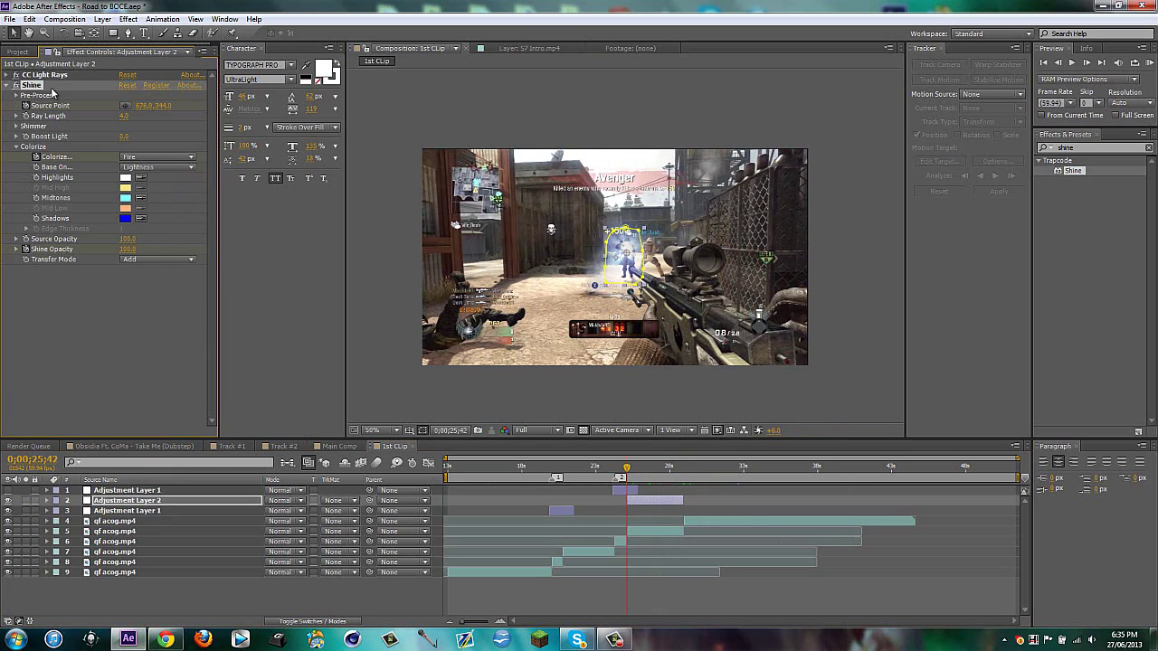
pyautogui.hotkey('ctrl', 'd')
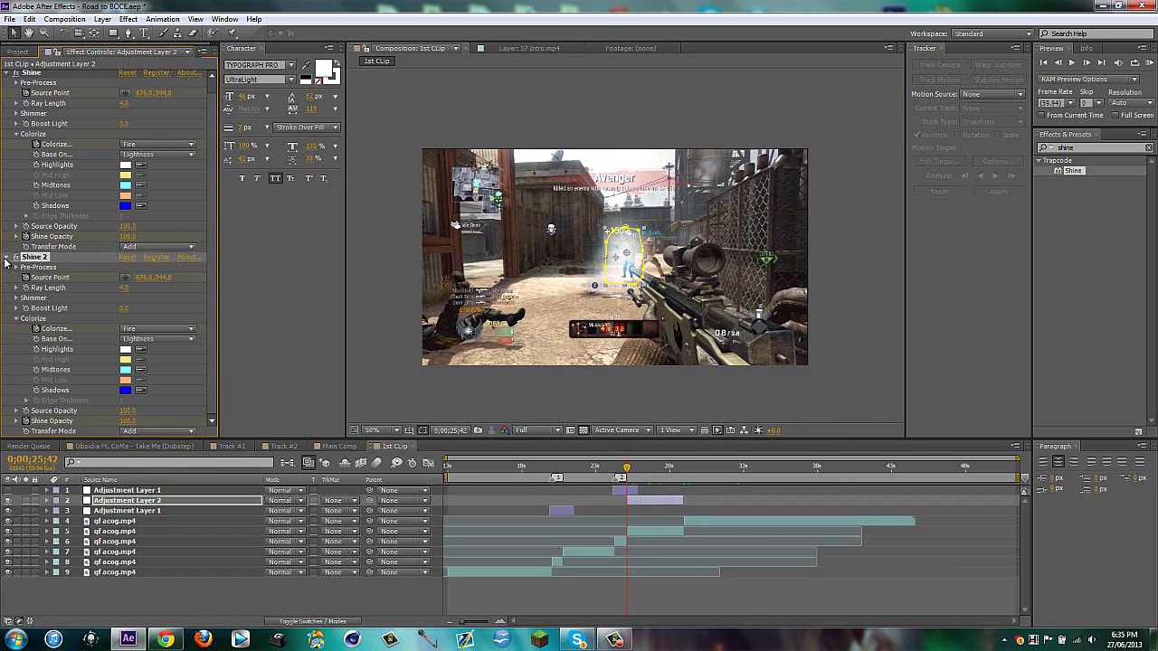
pyautogui.click(6, 259)
pyautogui.click(9, 269)
pyautogui.click(157, 332)
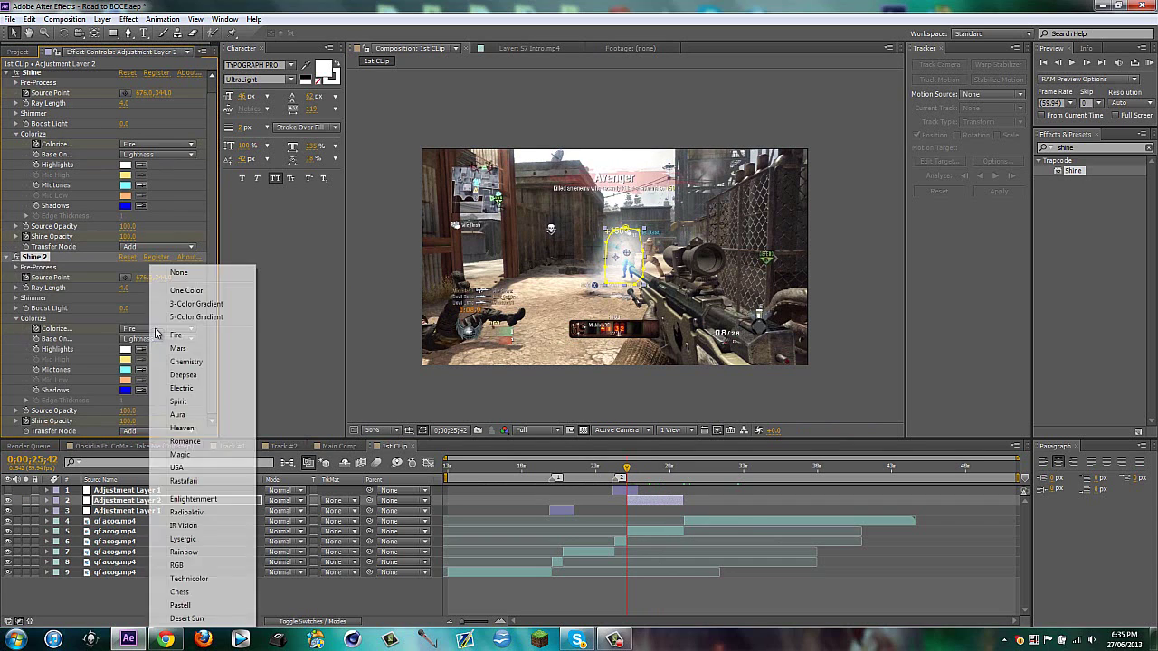
pyautogui.click(185, 387)
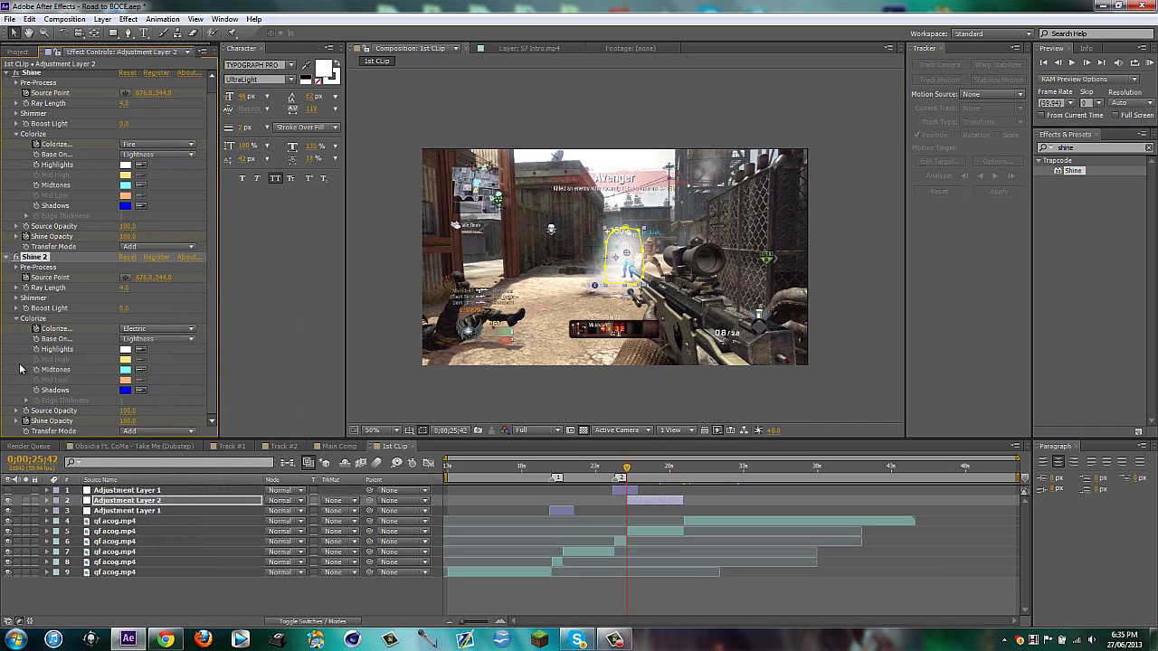
# Step: Reapply the Fire preset to the original Shine and remove Colorize keyframing from both Shine effects
pyautogui.click(145, 144)
pyautogui.click(144, 235)
pyautogui.click(145, 144)
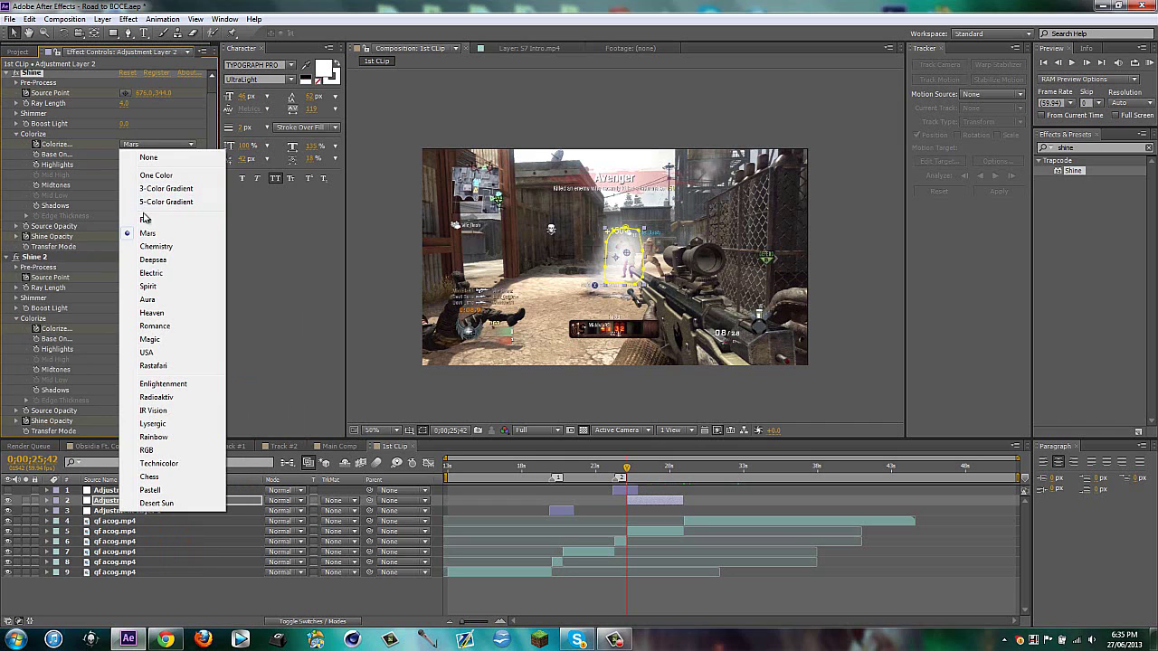
pyautogui.click(144, 222)
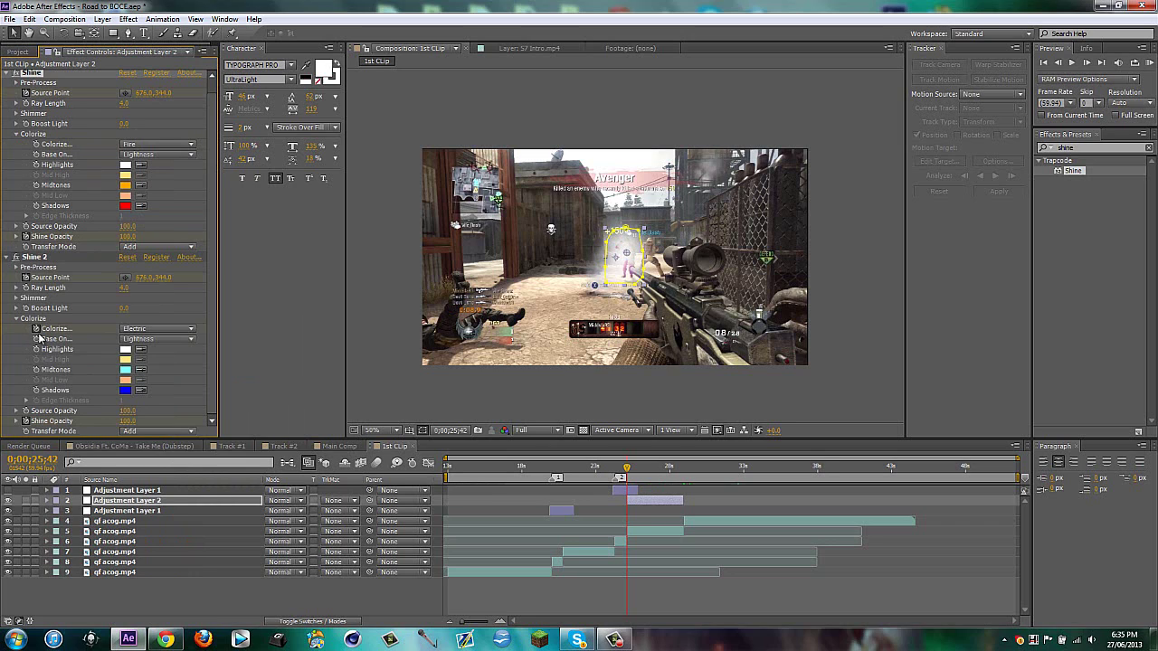
pyautogui.click(38, 337)
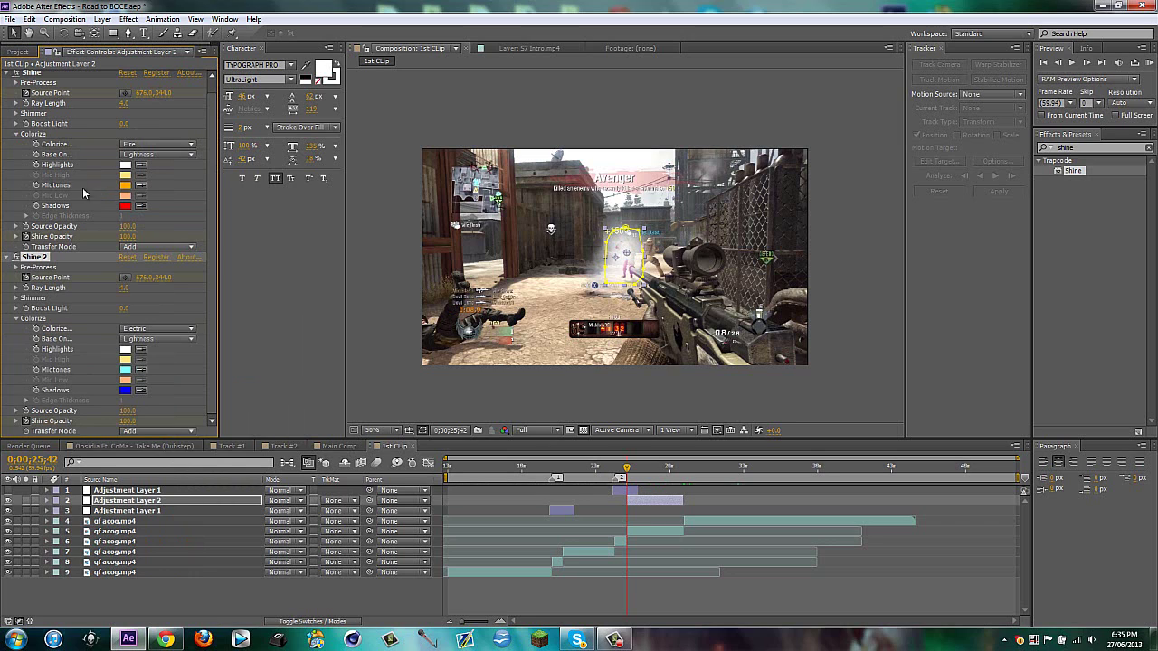
# Step: Keyframe the original Shine's Highlights, Midtones and Shadows at 0;00;25;42, and match its Midtones and Shadows to the copy's Electric colours at 0;00;29;32
pyautogui.click(36, 190)
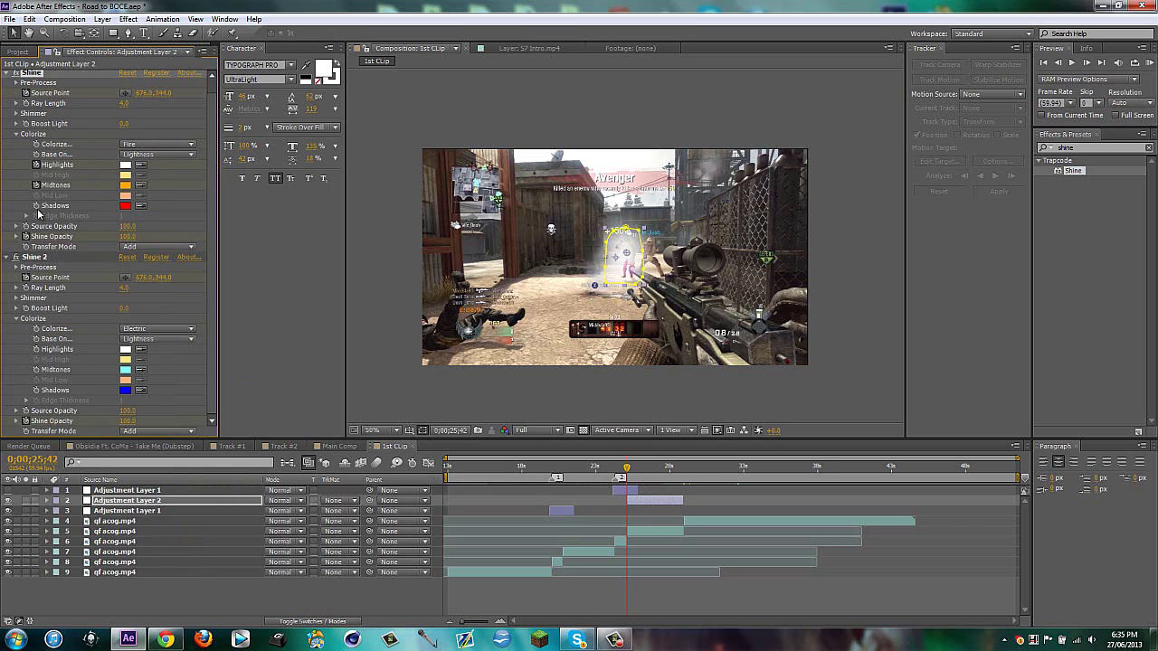
pyautogui.press('o')
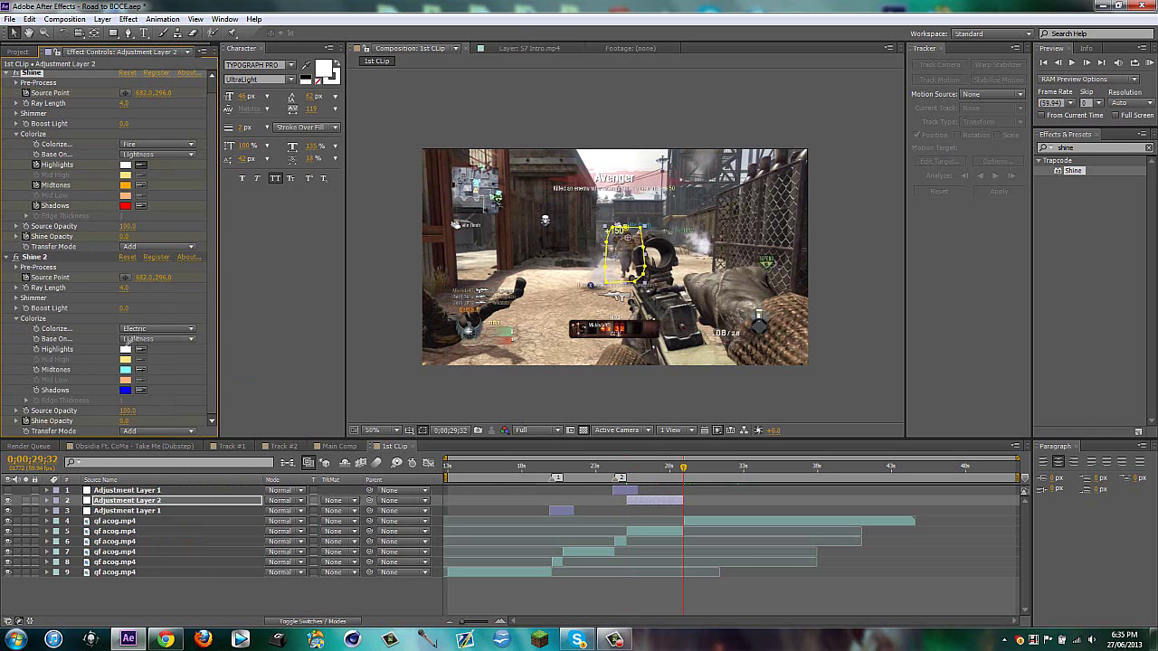
pyautogui.click(140, 185)
pyautogui.click(129, 369)
pyautogui.click(140, 206)
pyautogui.click(126, 390)
# Step: Delete the duplicate Shine effect and scrub the clip to check the colour transition
pyautogui.click(44, 259)
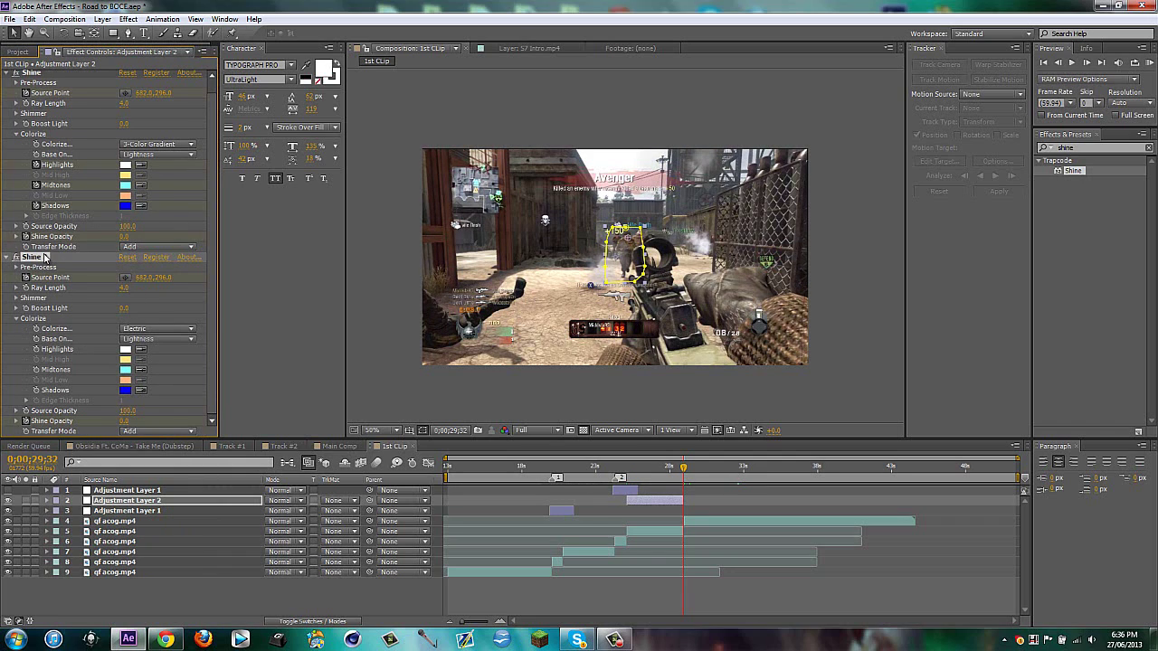
pyautogui.press('Delete')
pyautogui.moveTo(672, 474); pyautogui.dragTo(647, 468)
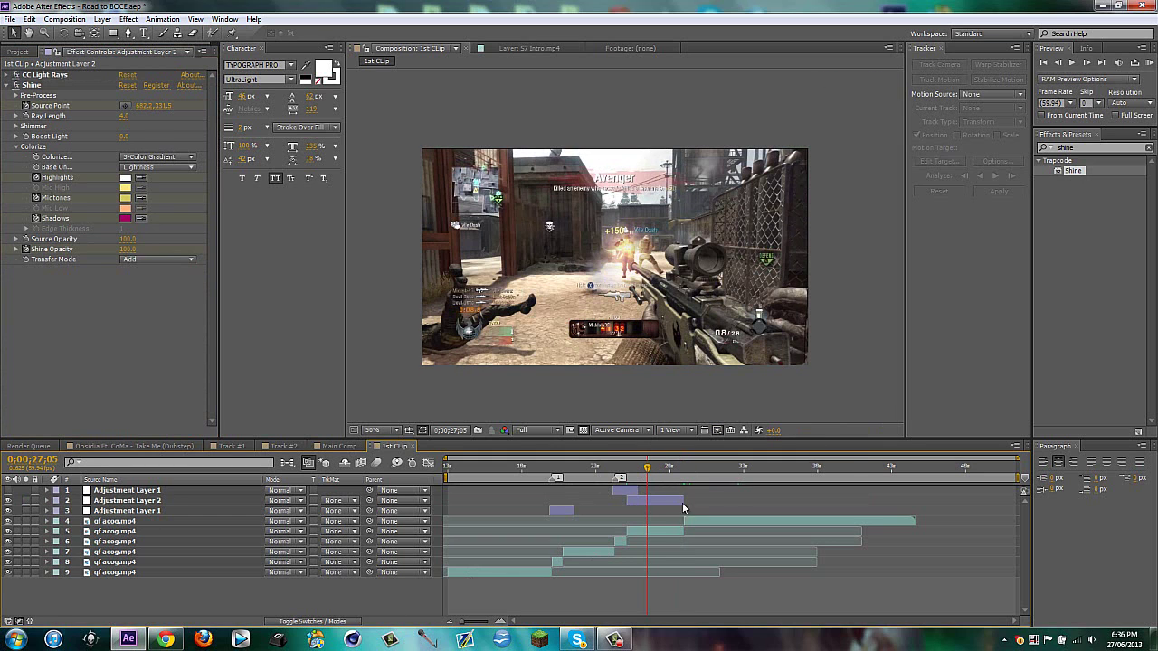
pyautogui.moveTo(644, 471); pyautogui.dragTo(677, 469)
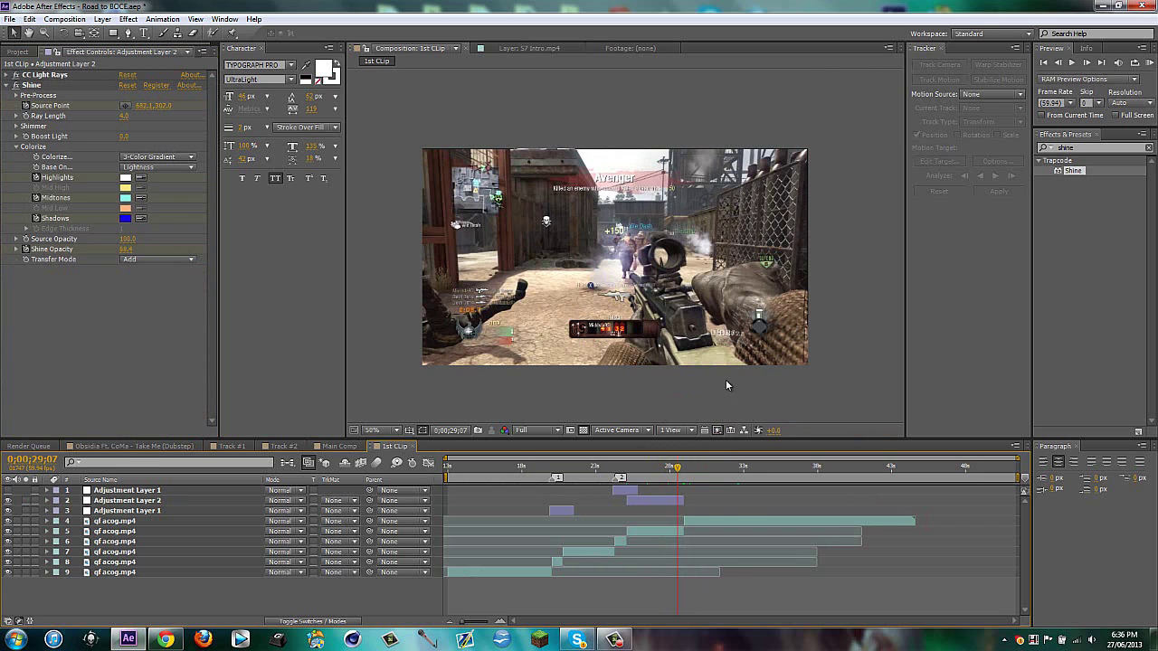
pyautogui.moveTo(680, 470)
pyautogui.mouseDown()
pyautogui.moveTo(700, 469)
pyautogui.moveTo(689, 468)
pyautogui.mouseUp()
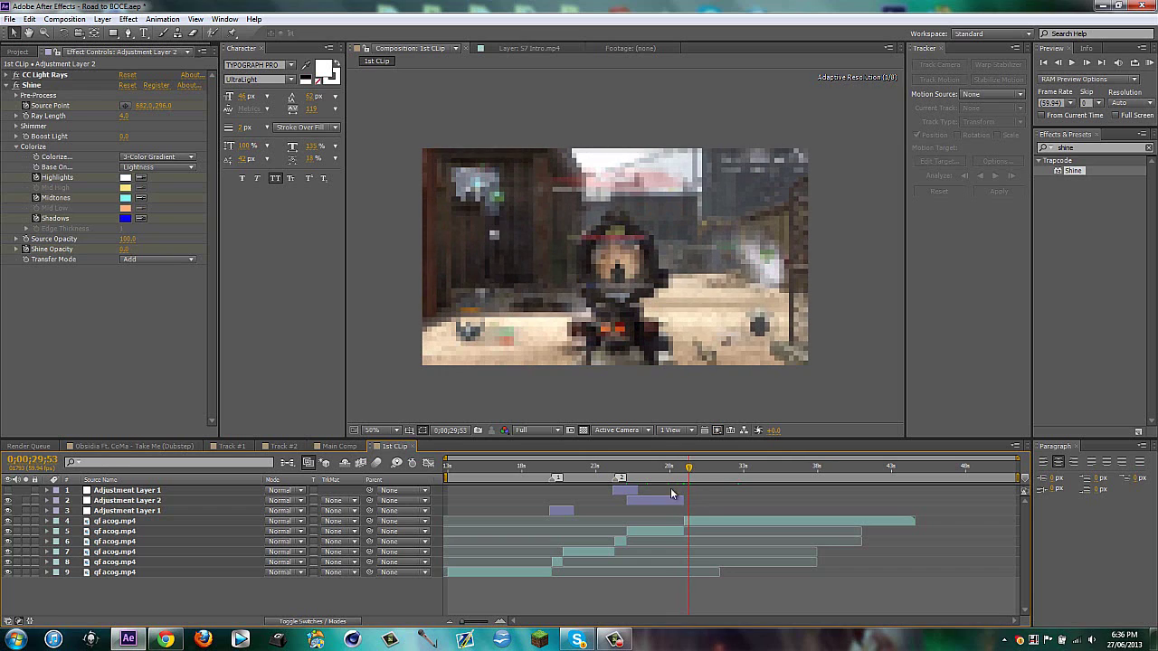
# Step: Duplicate the topmost Adjustment Layer 1 with the Twitch zoom and move the copy just after the cut to the last clip
pyautogui.click(631, 492)
pyautogui.press('u')
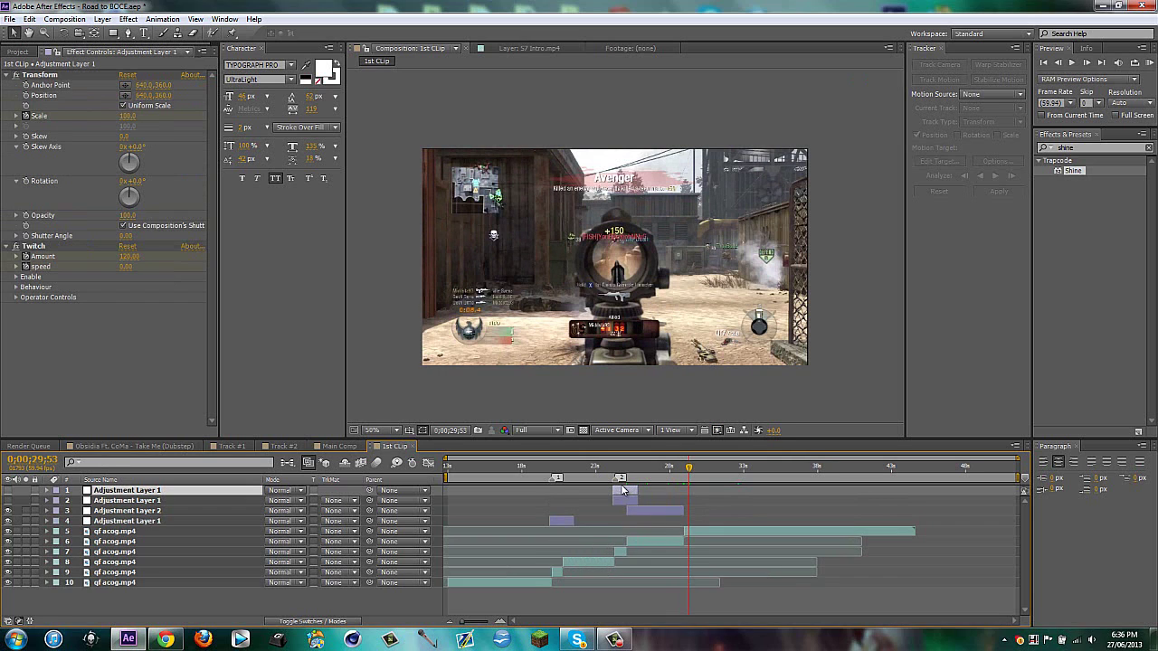
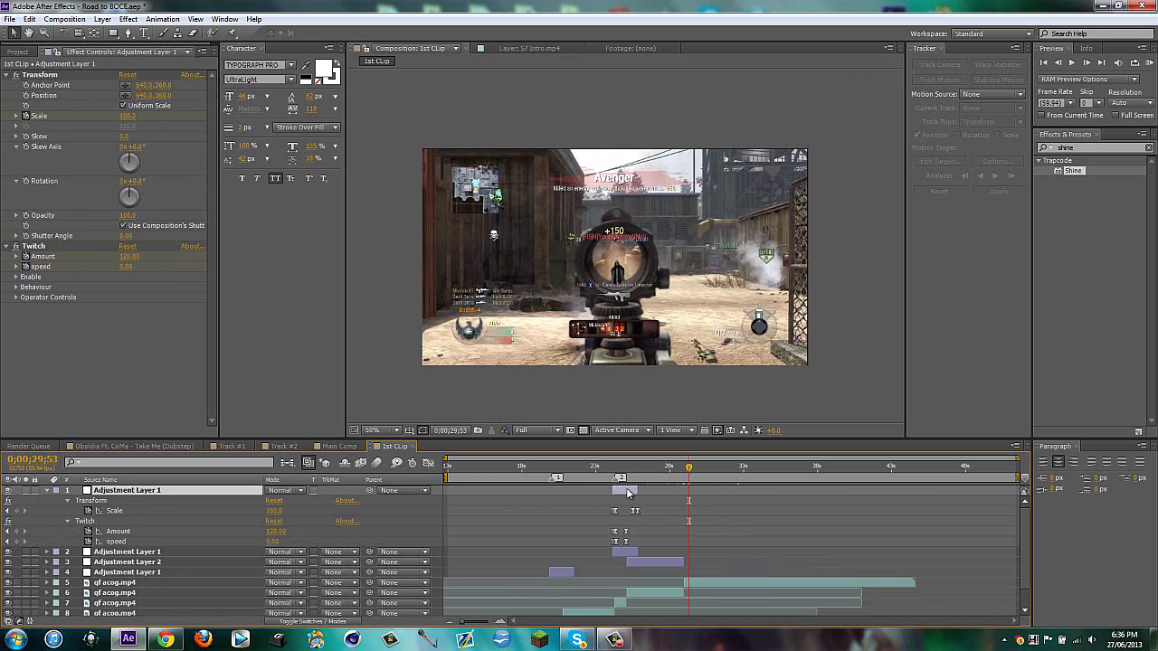
pyautogui.moveTo(629, 491); pyautogui.dragTo(701, 491)
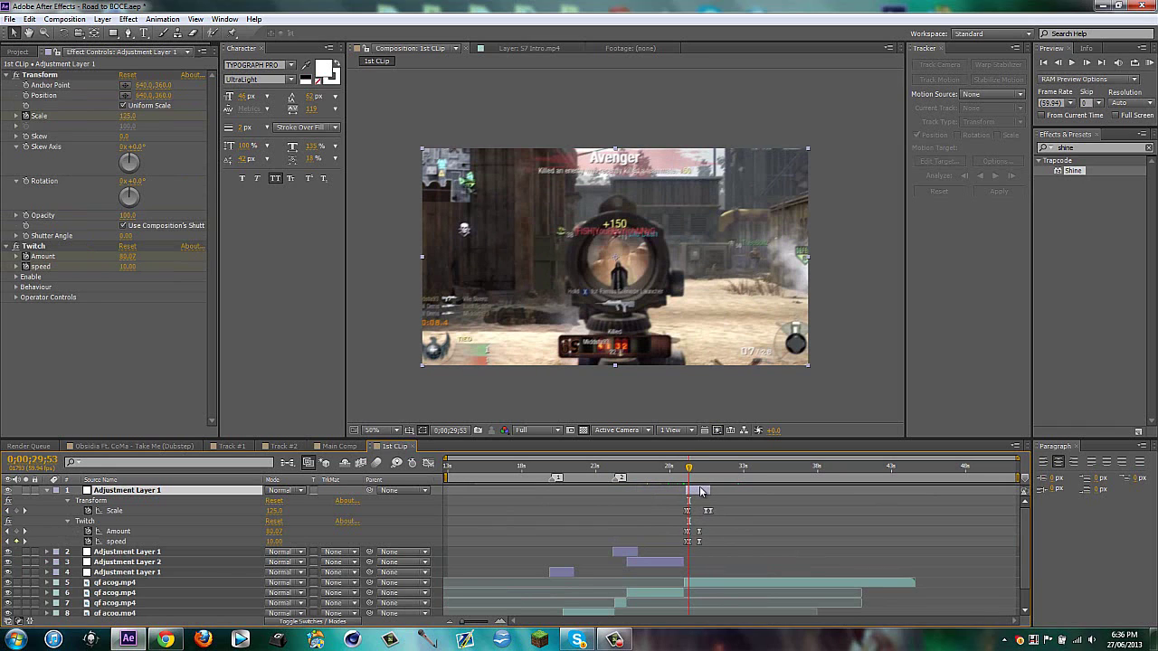
pyautogui.moveTo(703, 490); pyautogui.dragTo(703, 489)
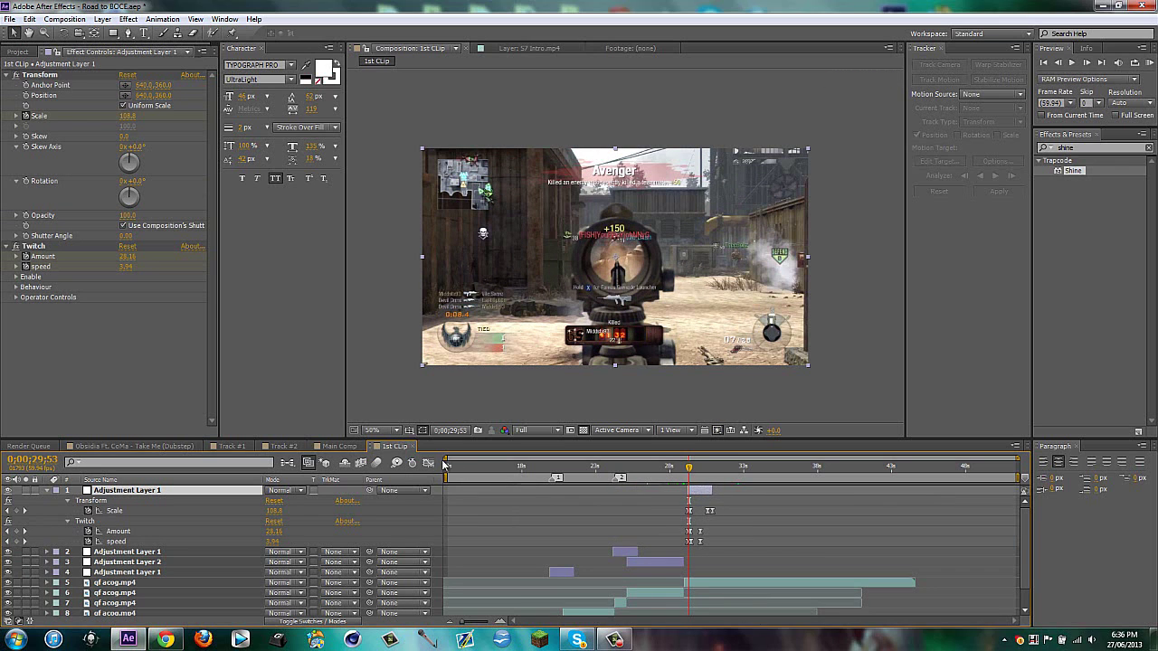
# Step: Split the last qf acog.mp4 clip at 0;00;30;42
pyautogui.moveTo(448, 460); pyautogui.dragTo(533, 466)
pyautogui.press('u')
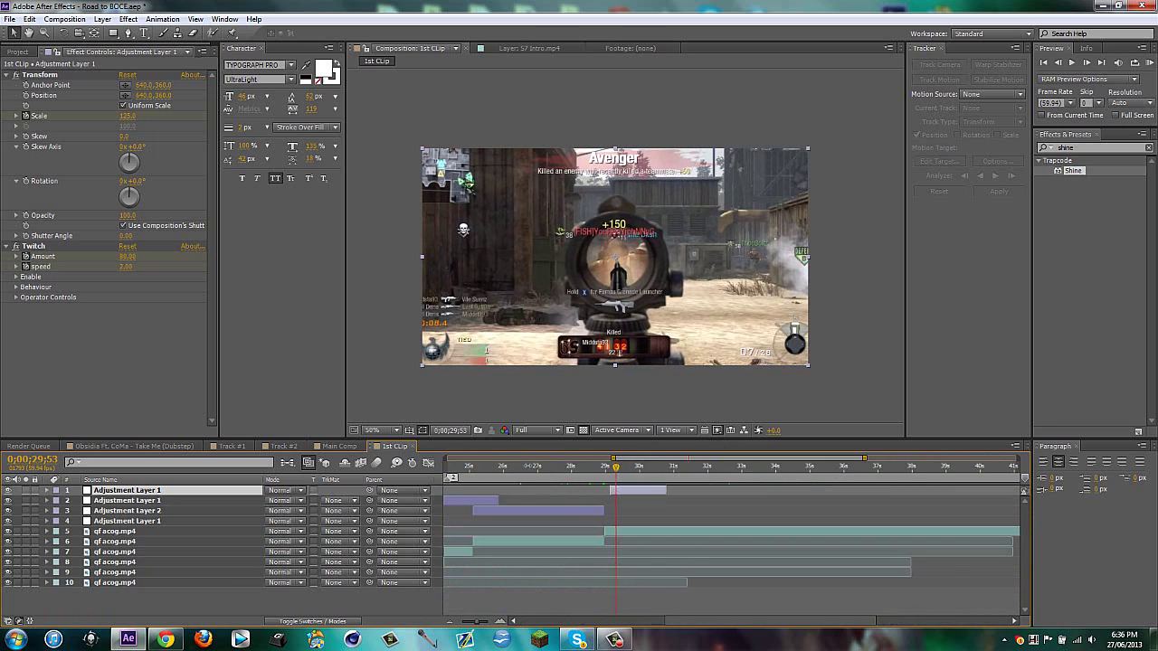
pyautogui.moveTo(615, 460); pyautogui.dragTo(511, 464)
pyautogui.moveTo(777, 470)
pyautogui.mouseDown()
pyautogui.moveTo(837, 471)
pyautogui.moveTo(794, 470)
pyautogui.mouseUp()
pyautogui.click(796, 530)
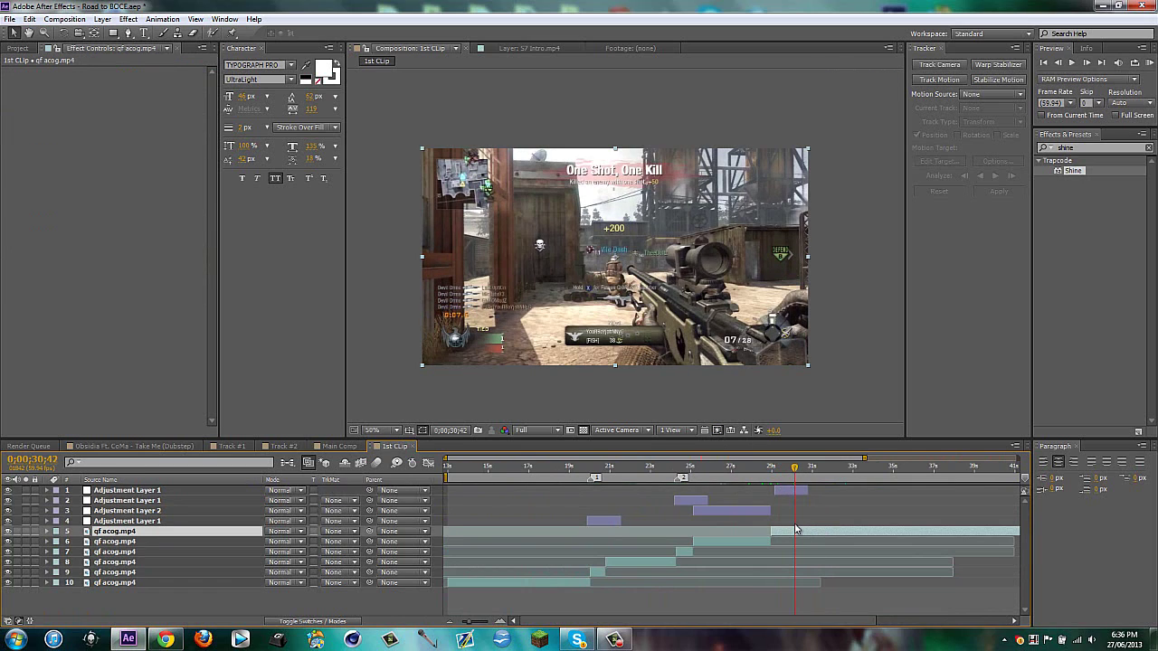
pyautogui.hotkey('ctrl', 'shift', 'd')
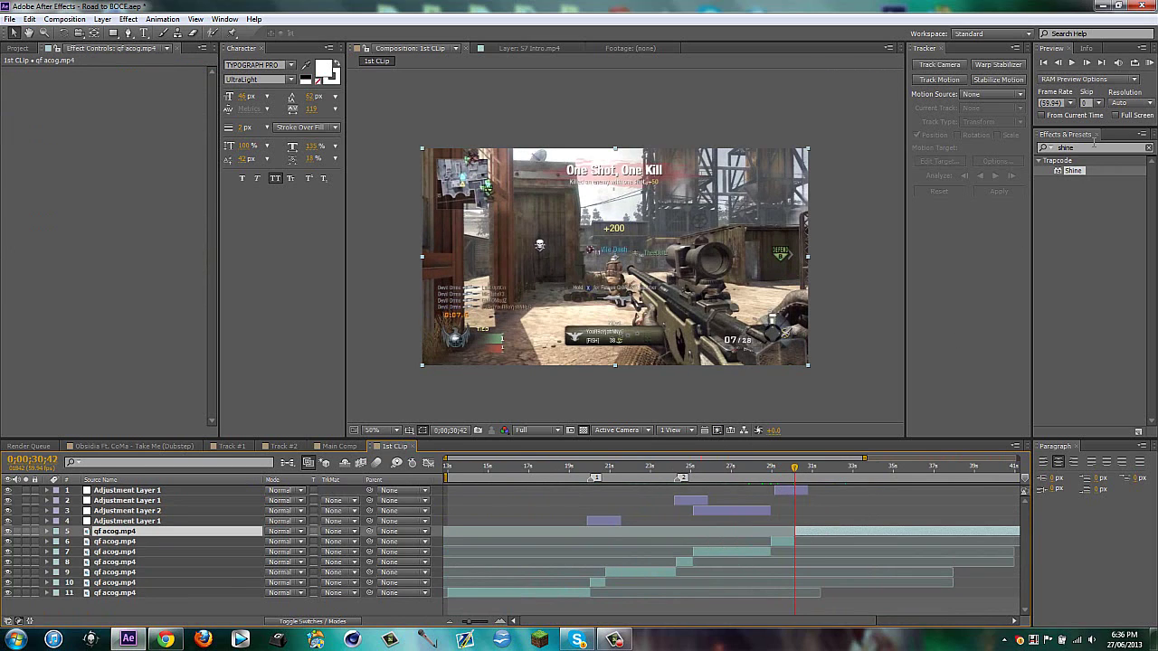
# Step: Find the Twixtor Pro effect and apply it to the new clip segment starting at 0;00;30;42
pyautogui.moveTo(1075, 148); pyautogui.dragTo(722, 180)
pyautogui.write('twi')
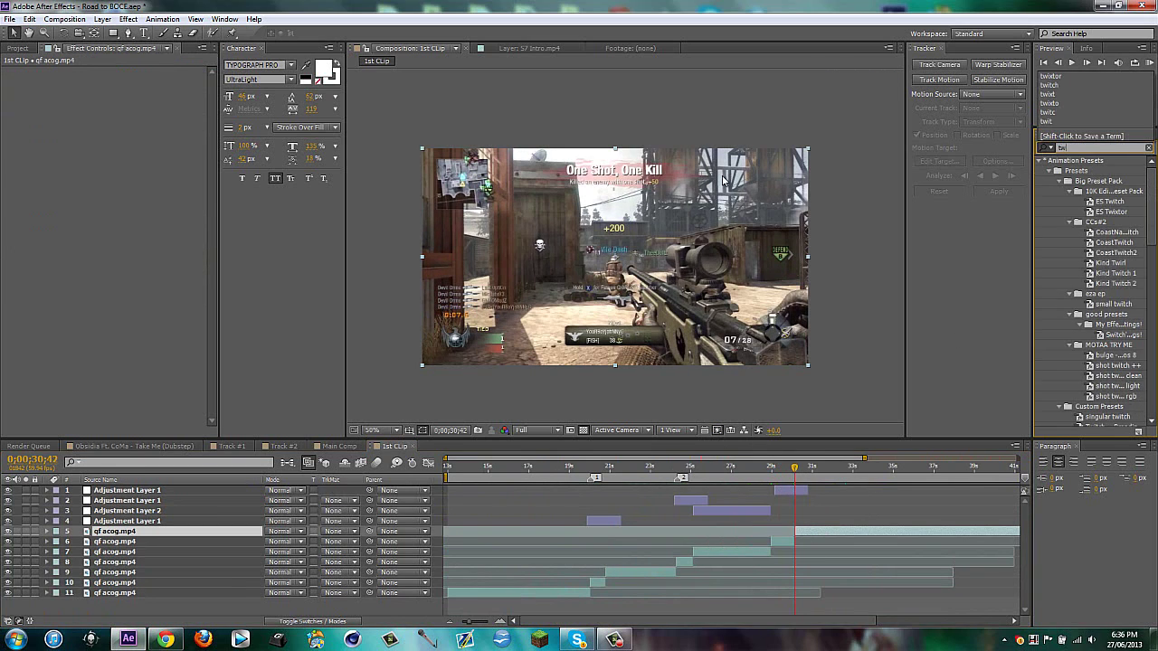
pyautogui.write('xyt')
pyautogui.press('BackSpace')
pyautogui.press('BackSpace')
pyautogui.write('t')
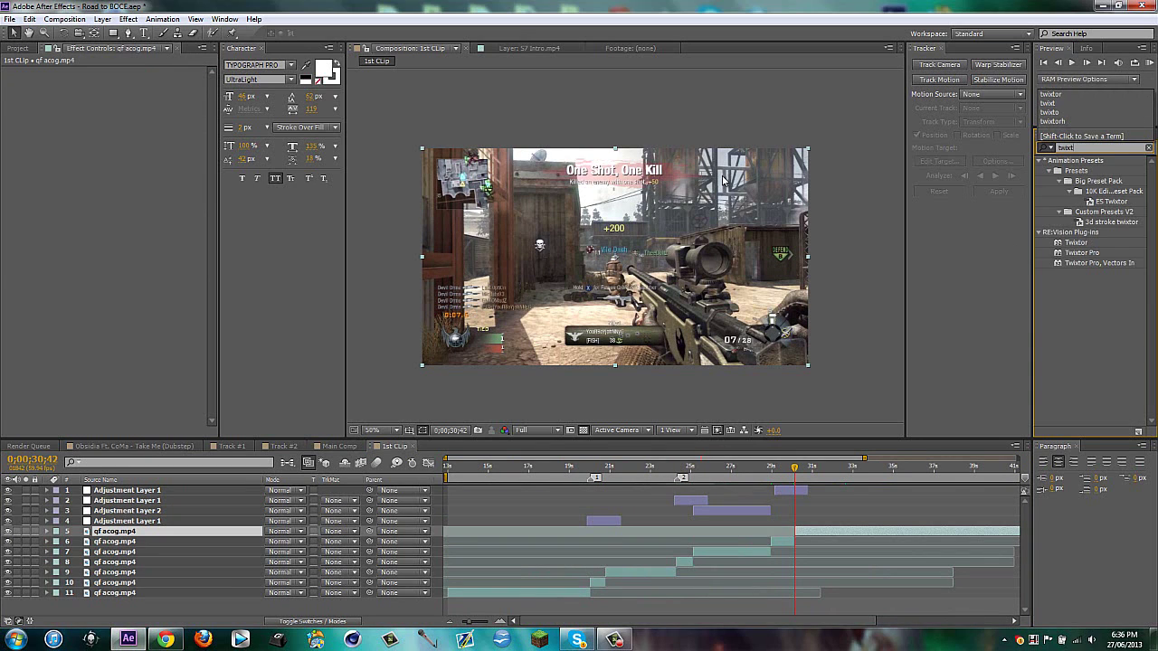
pyautogui.write('or')
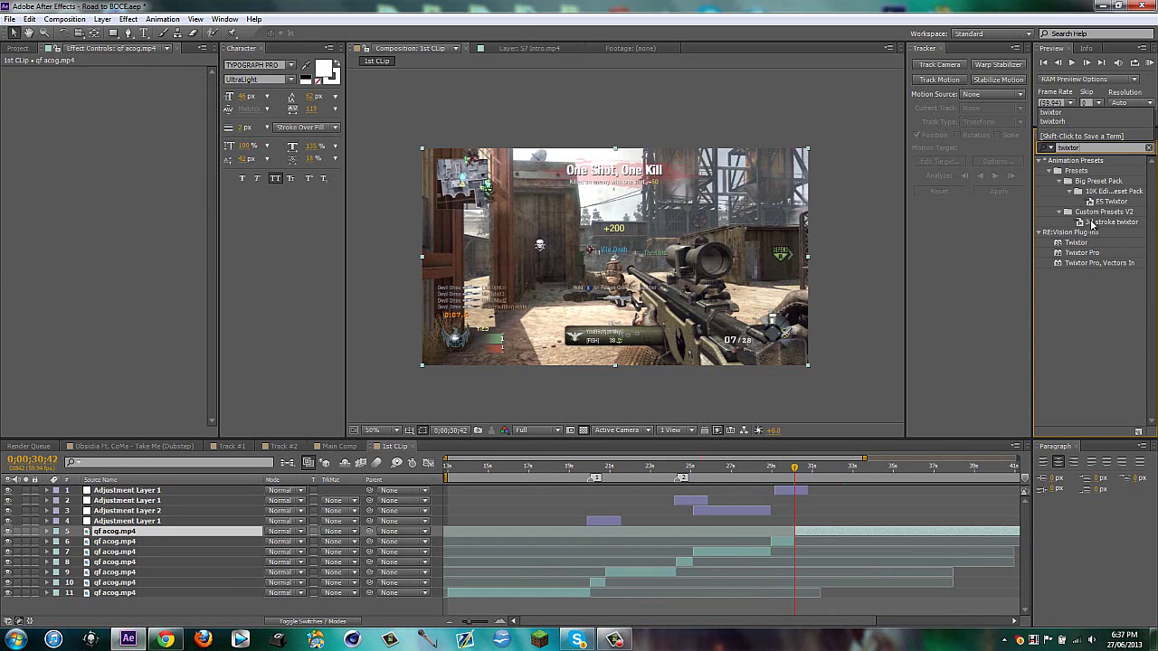
pyautogui.moveTo(1083, 254); pyautogui.dragTo(840, 531)
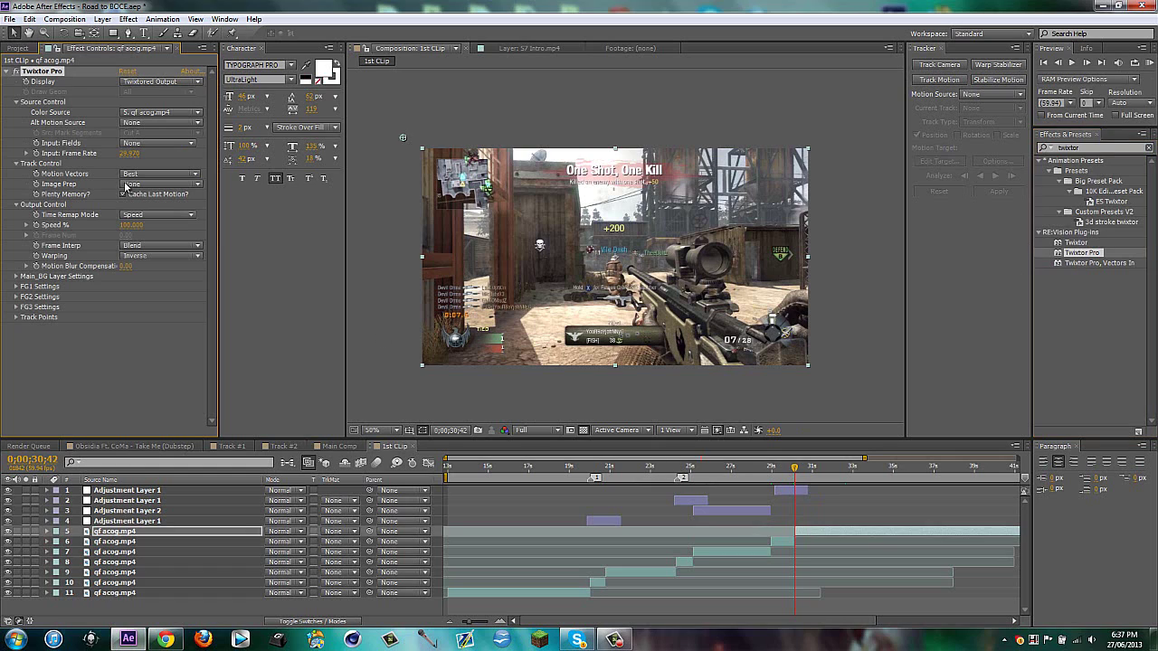
# Step: Set Twixtor Pro's input frame rate to 59.940, warping to Inverse w/ Smart Blend and image prep to Contrast/Edge Enhance
pyautogui.click(132, 154)
pyautogui.press('Return')
pyautogui.click(146, 258)
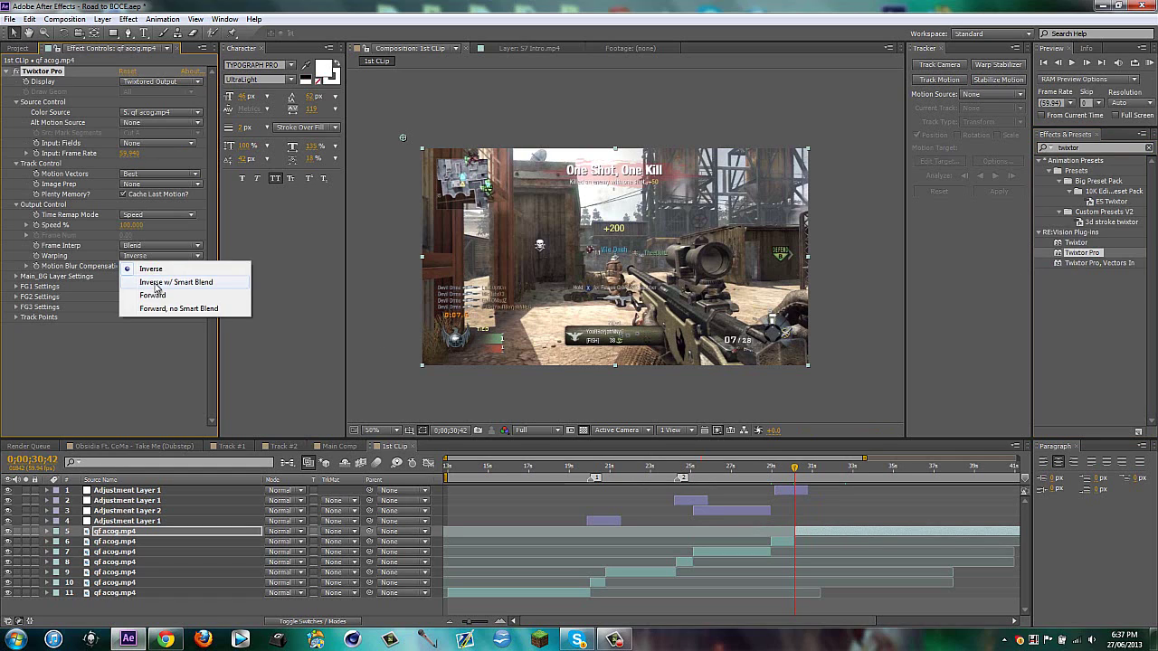
pyautogui.click(158, 276)
pyautogui.click(143, 186)
pyautogui.click(150, 210)
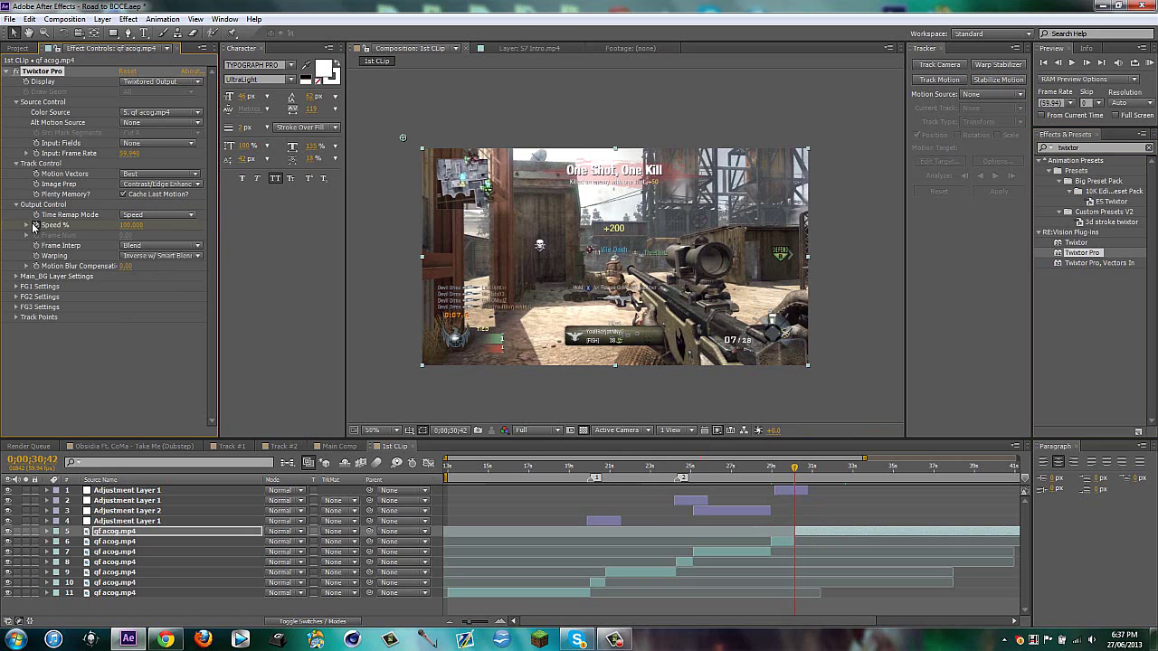
# Step: Keyframe Twixtor's Speed as 100% at 0;00;30;42, 15% at 0;00;30;43 and 1% at 0;00;36;00
pyautogui.press('pagedown')
pyautogui.click(131, 226)
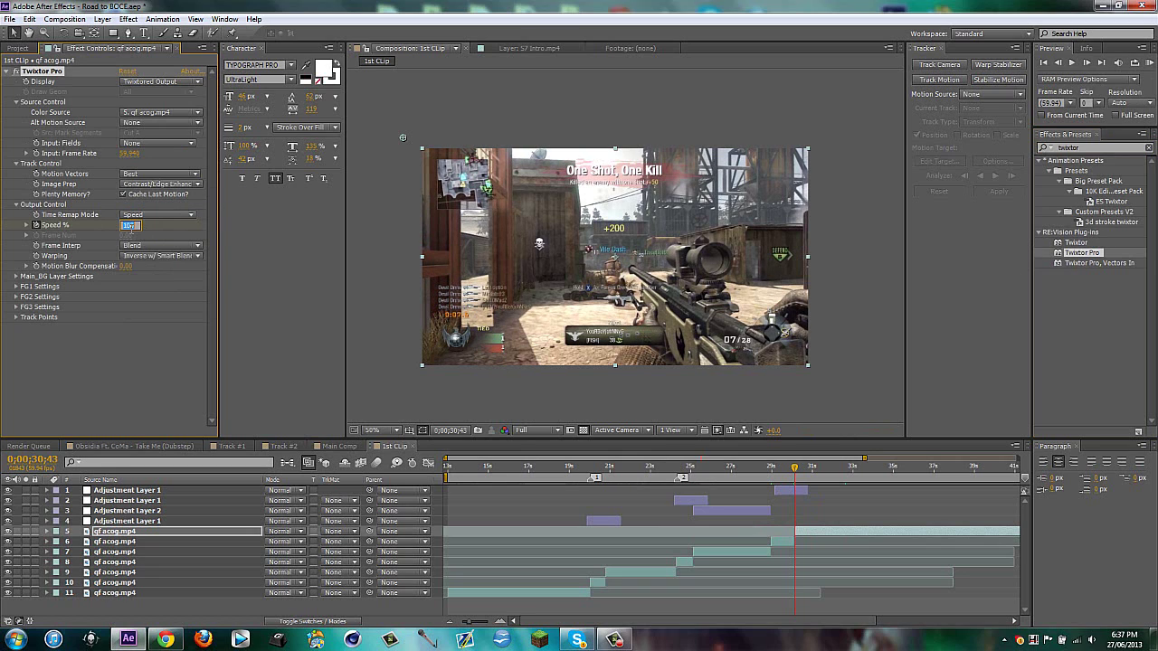
pyautogui.write('15')
pyautogui.press('Return')
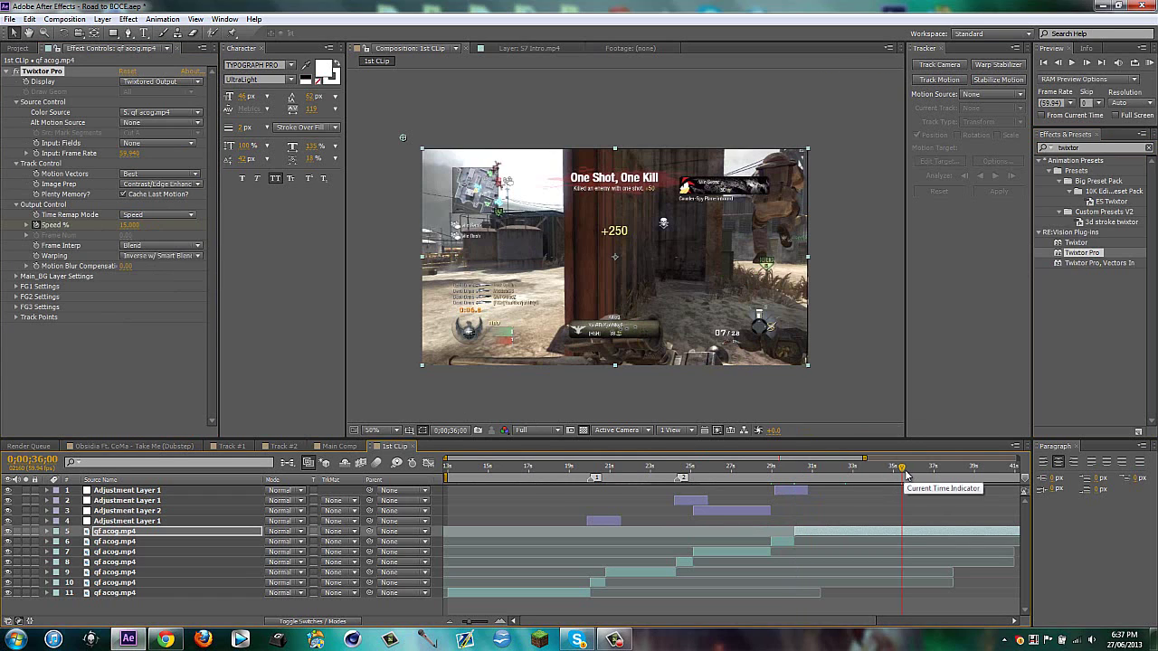
pyautogui.click(131, 225)
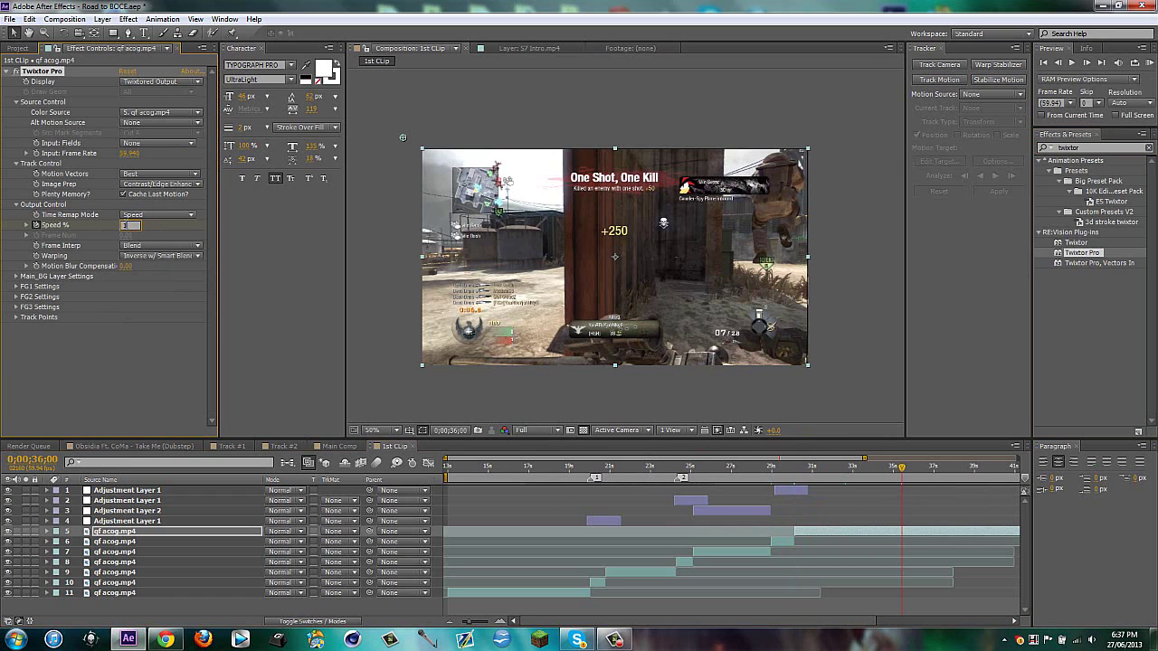
pyautogui.write('1')
pyautogui.press('Return')
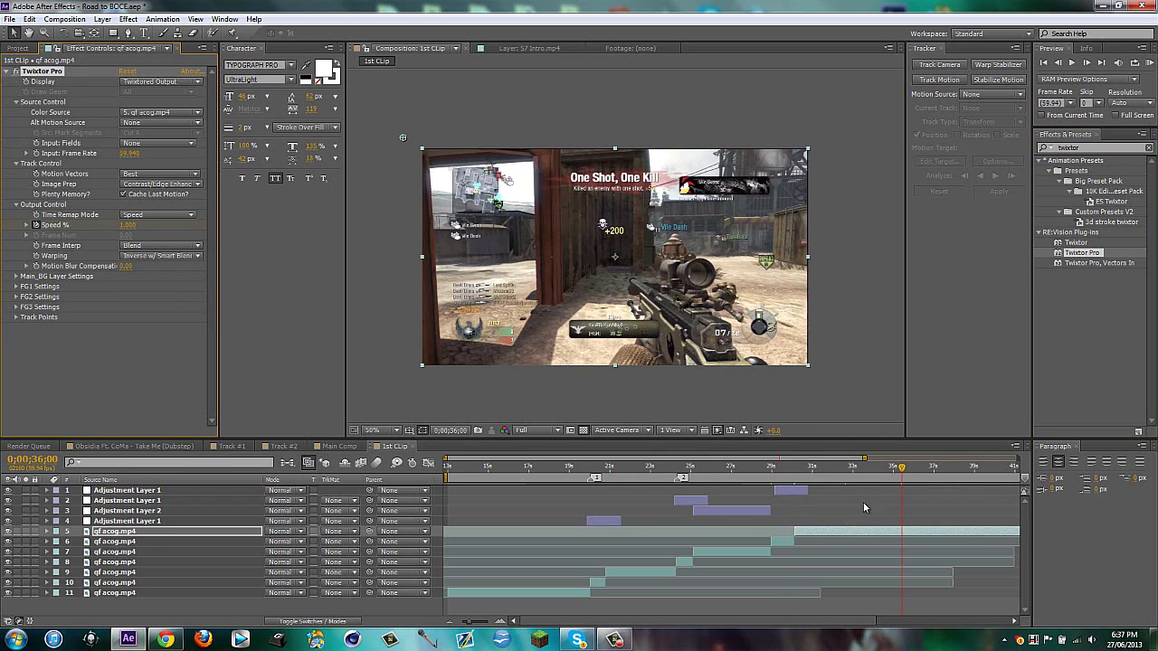
# Step: Scrub through the slowed segment, open the Speed value at the 0;00;30;43 keyframe, and go back to 0;00;29;47 for review
pyautogui.click(814, 465)
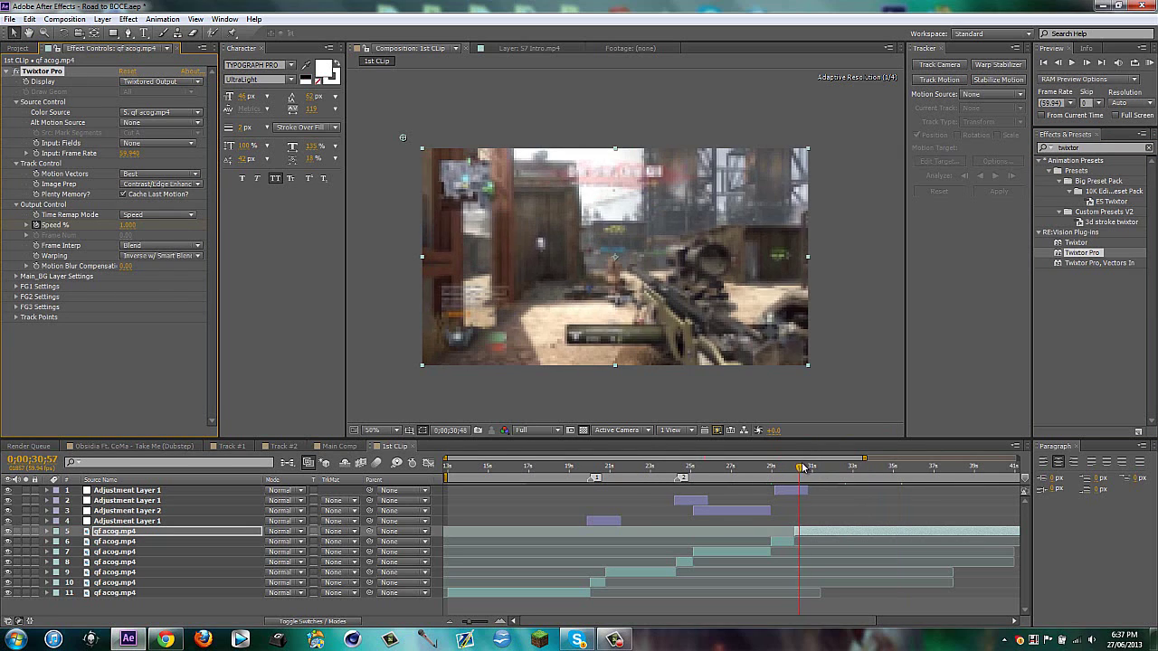
pyautogui.moveTo(816, 465); pyautogui.dragTo(823, 465)
pyautogui.press('u')
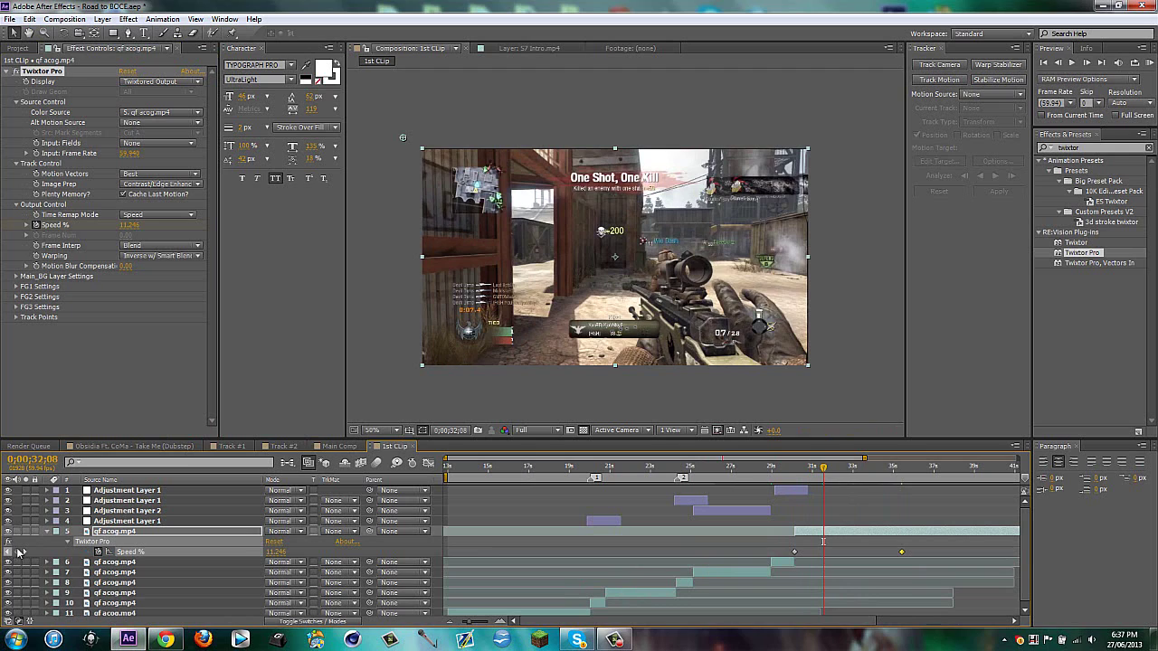
pyautogui.click(7, 551)
pyautogui.click(275, 551)
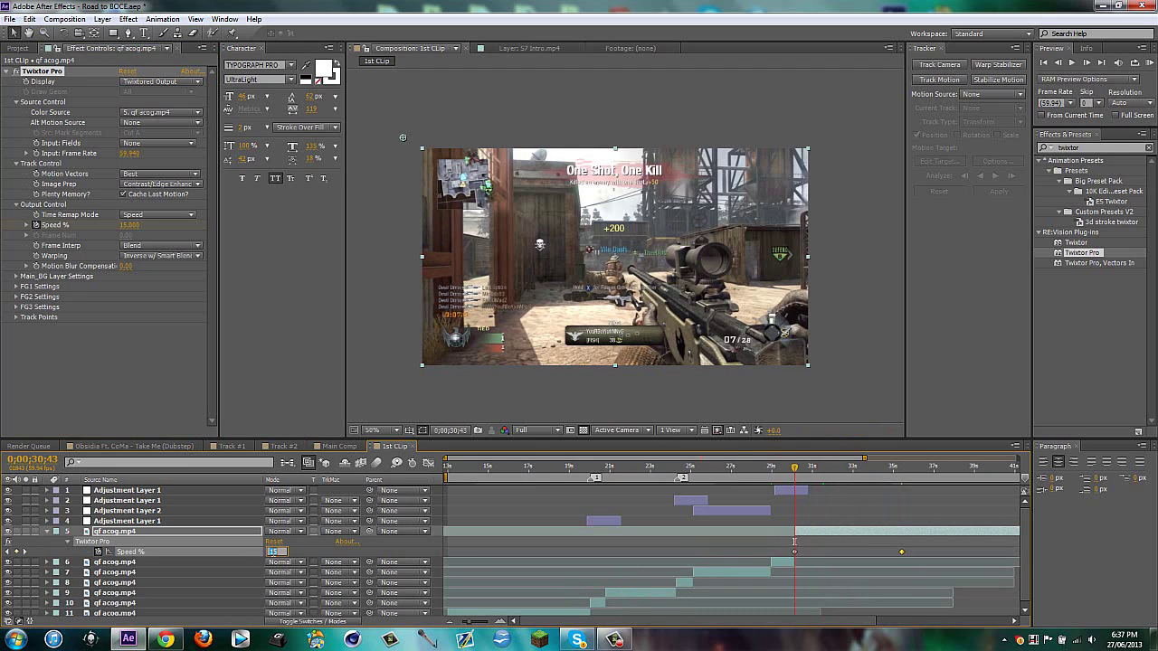
pyautogui.press('Return')
pyautogui.moveTo(794, 470); pyautogui.dragTo(775, 469)
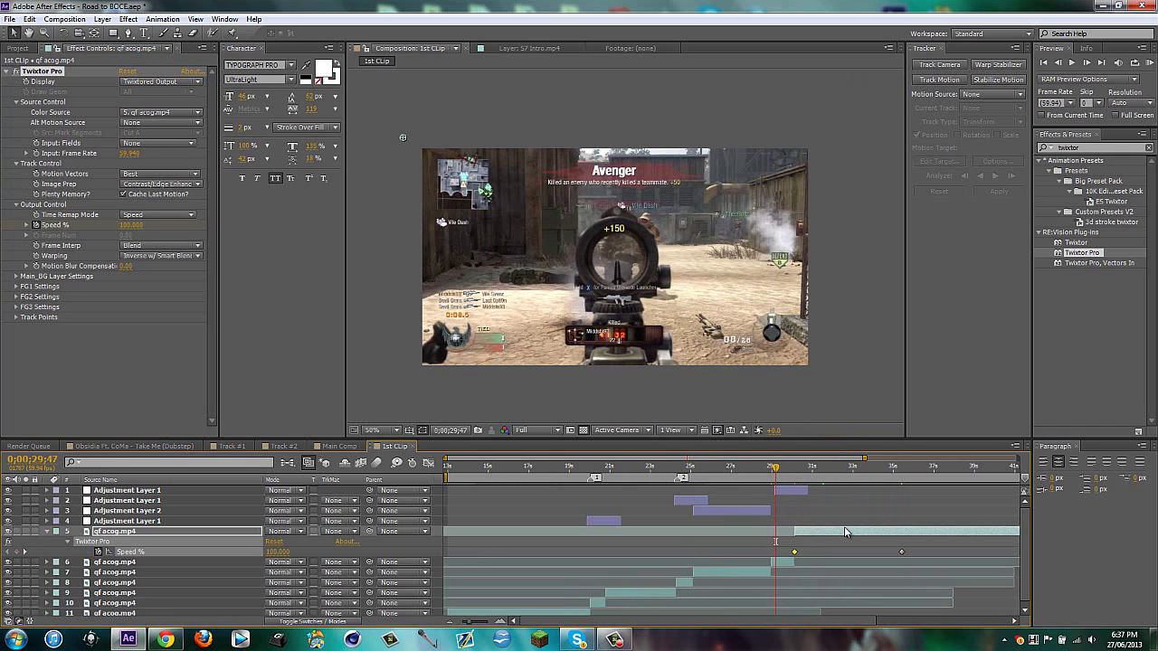
# Step: Move to the top adjustment layer's next Twitch Amount keyframe at 0;00;29;53 and collapse its keyframed properties
pyautogui.press('u')
pyautogui.click(789, 491)
pyautogui.press('u')
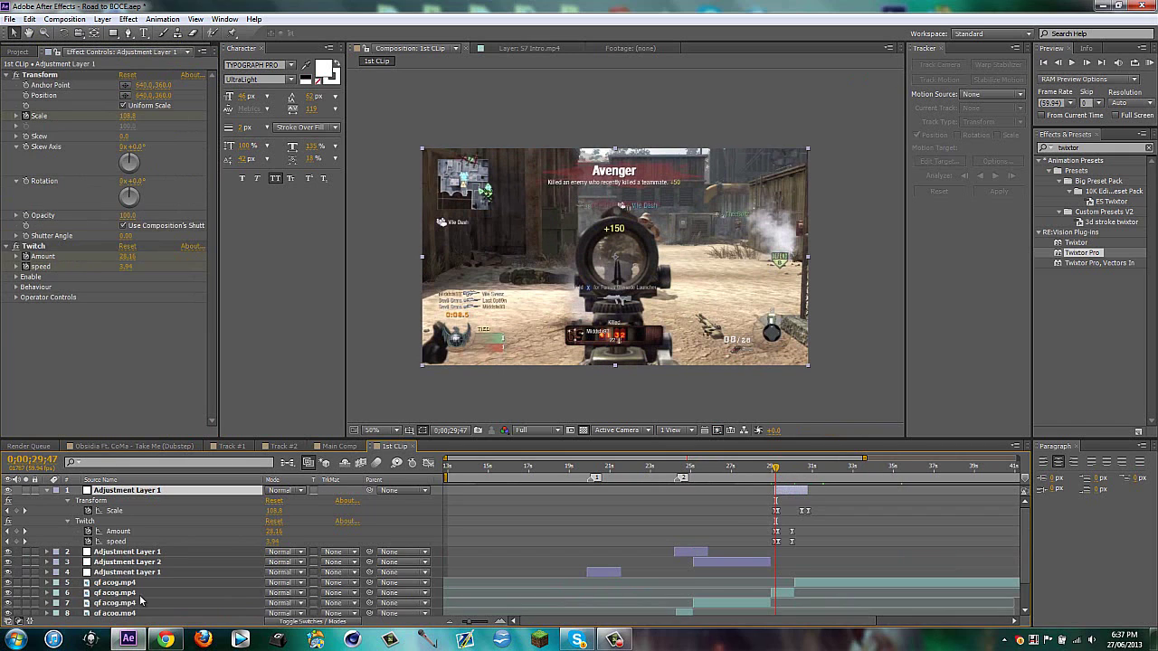
pyautogui.click(25, 532)
pyautogui.press('u')
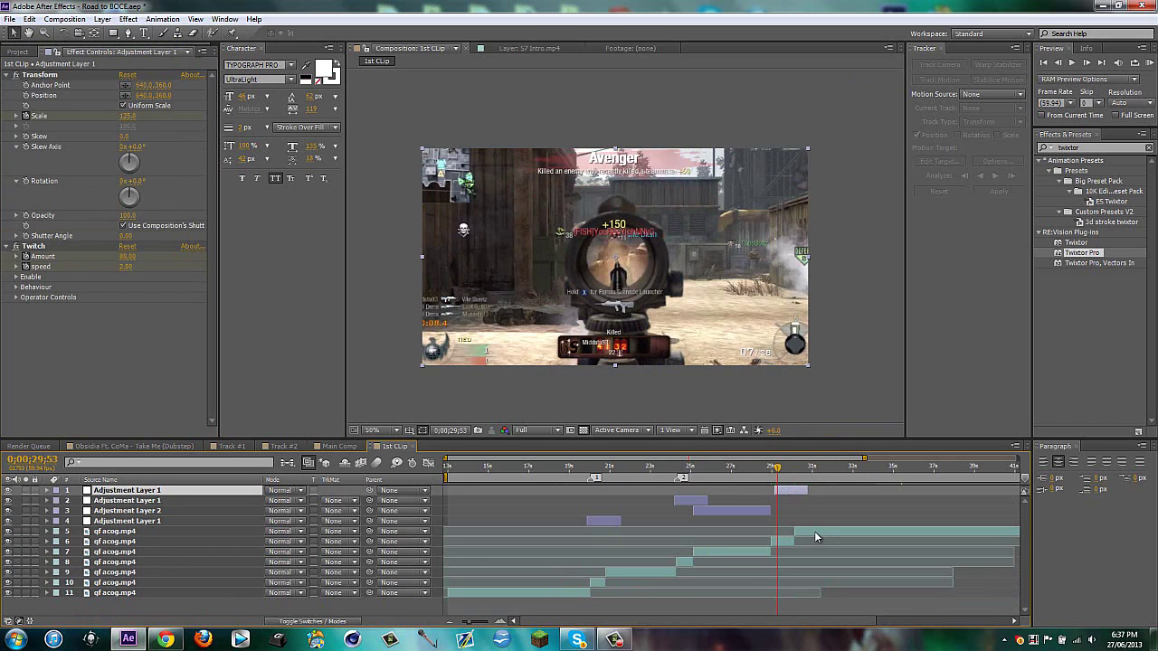
# Step: Create a black solid named Flarr, trim its start to 0;00;29;53, and place it beneath the top adjustment layer
pyautogui.hotkey('ctrl', 'y')
pyautogui.write('fl')
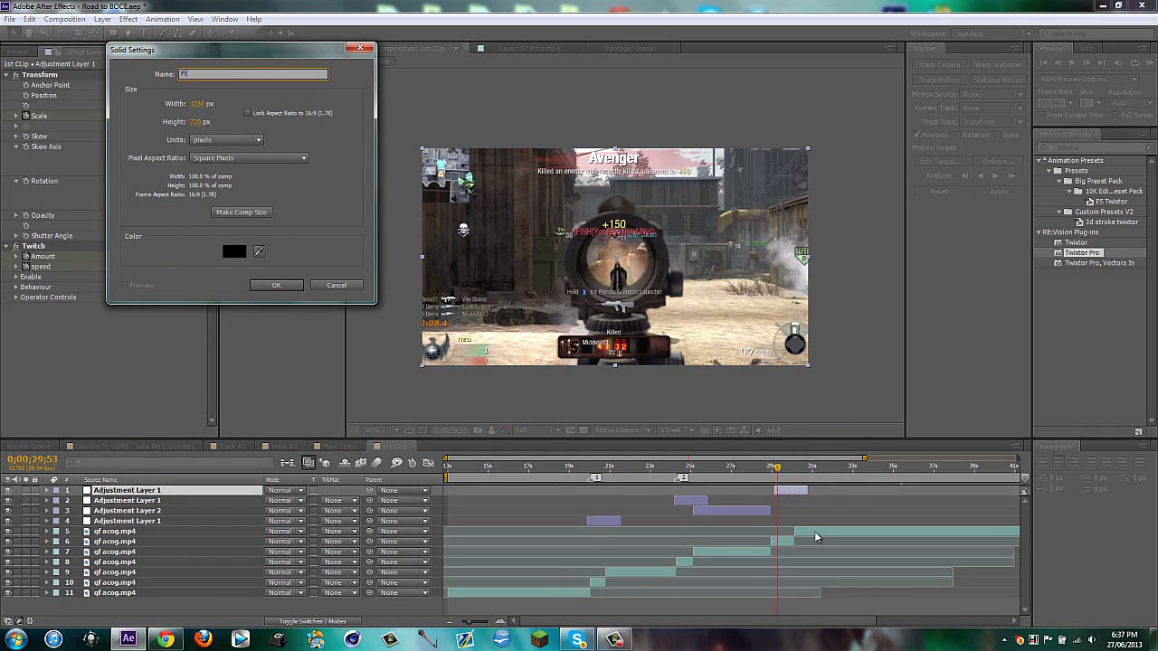
pyautogui.write('arr')
pyautogui.press('Return')
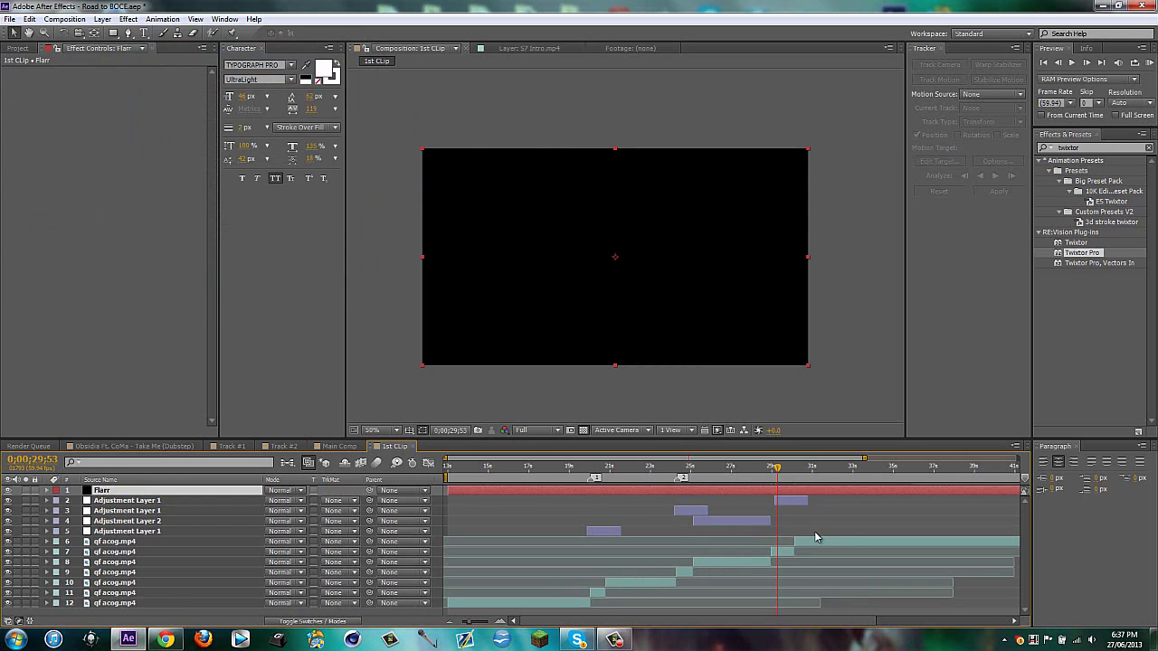
pyautogui.hotkey('alt', '[')
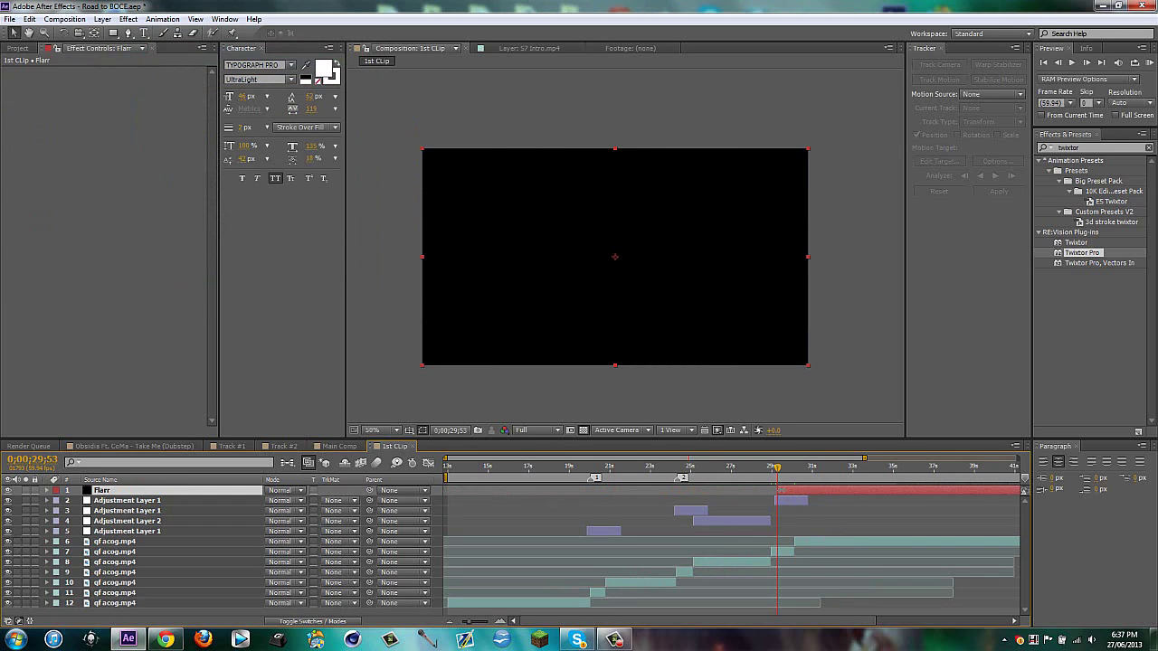
pyautogui.moveTo(106, 490); pyautogui.dragTo(108, 509)
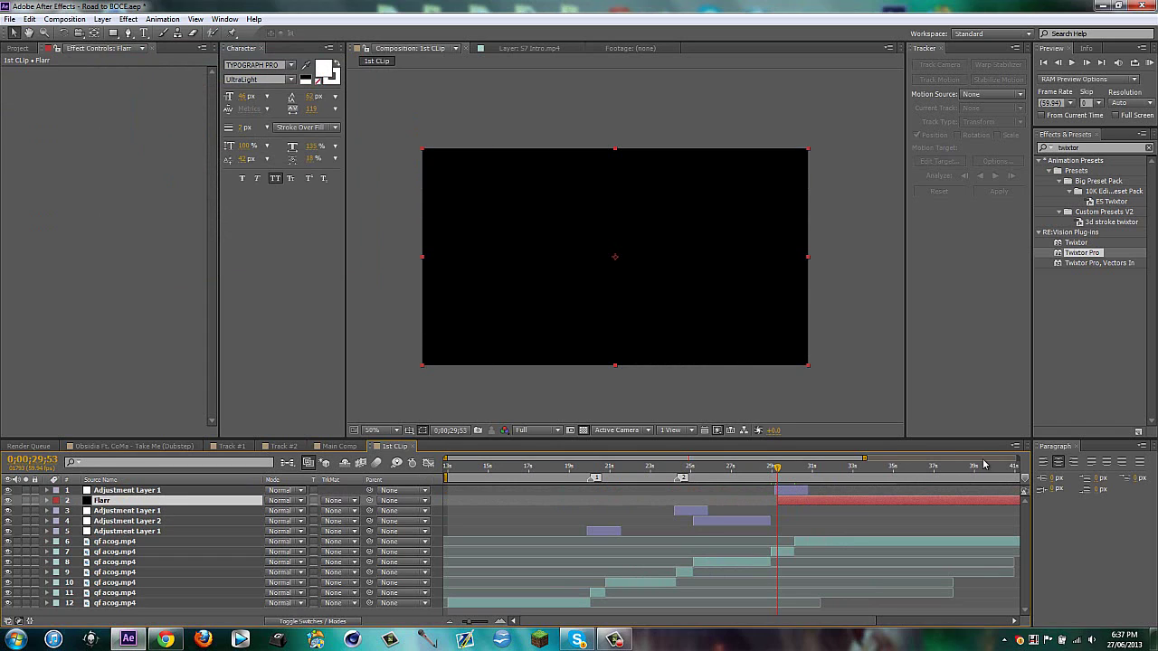
# Step: Apply Video Copilot's Optical Flares effect to the Flarr solid and open the effect's options
pyautogui.click(128, 19)
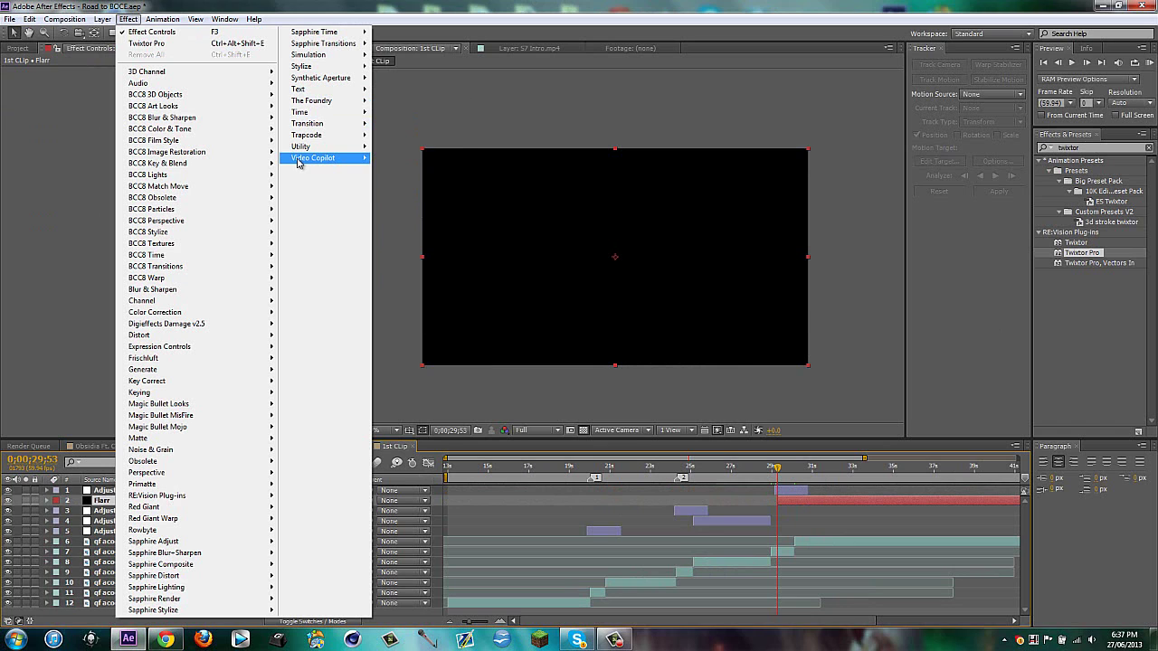
pyautogui.moveTo(298, 161)
pyautogui.click(398, 173)
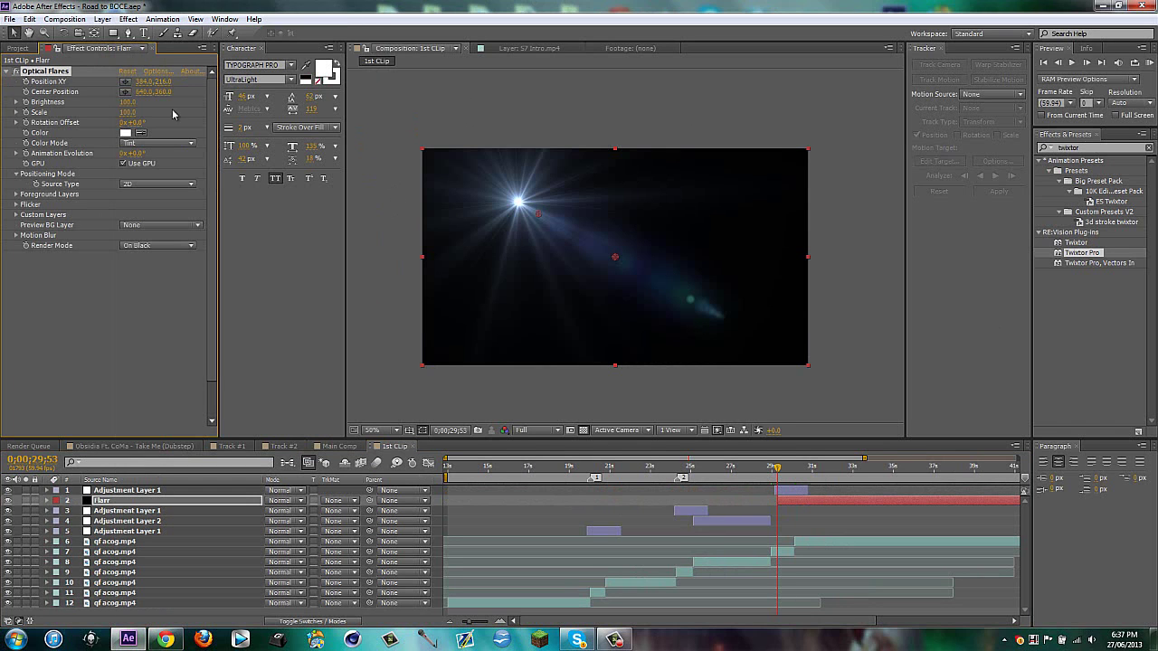
pyautogui.click(156, 73)
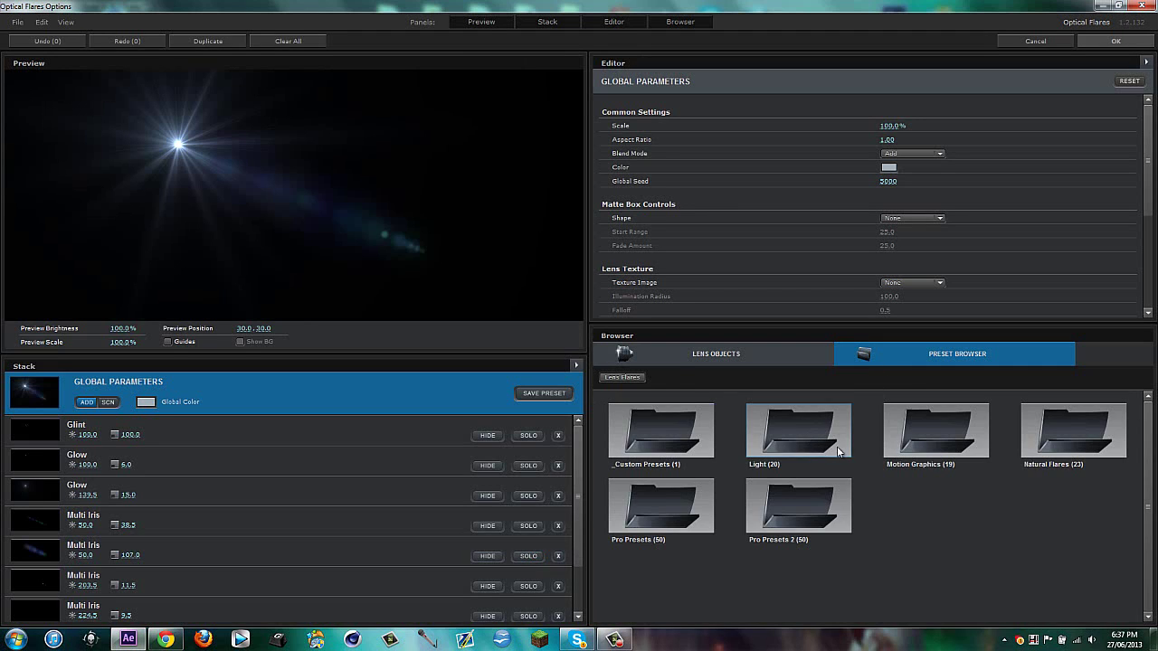
# Step: Load the Golden Light preset from the Natural Flares folder and set the Flarr layer's blending mode to Add
pyautogui.click(808, 443)
pyautogui.click(641, 435)
pyautogui.click(784, 495)
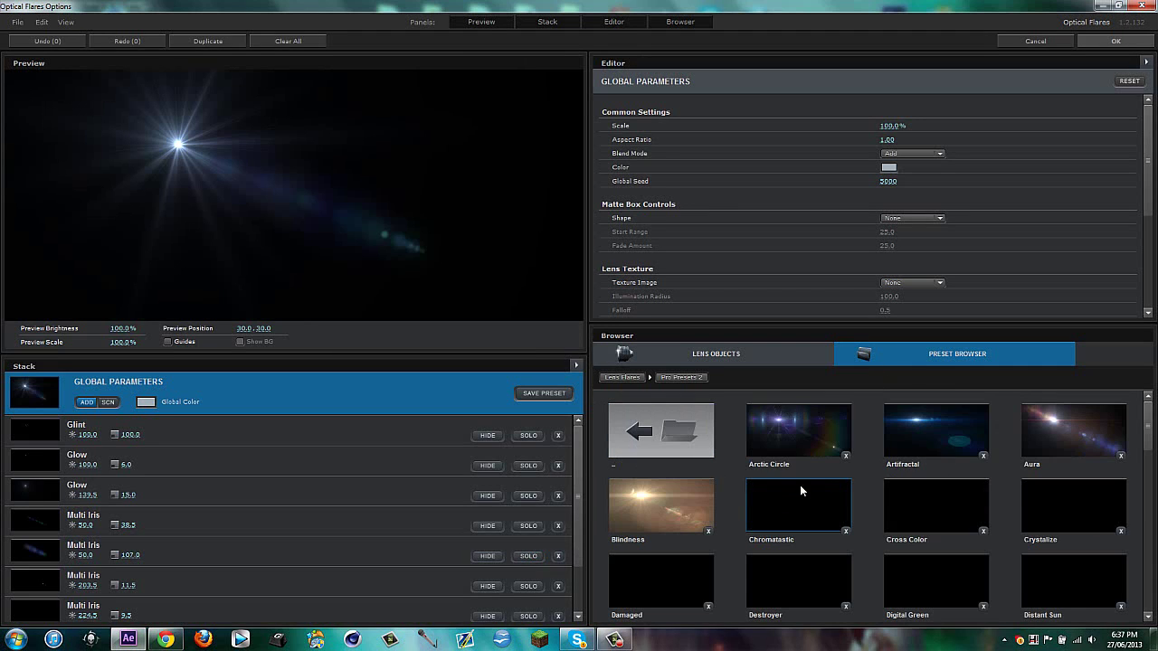
pyautogui.click(660, 431)
pyautogui.doubleClick(1067, 430)
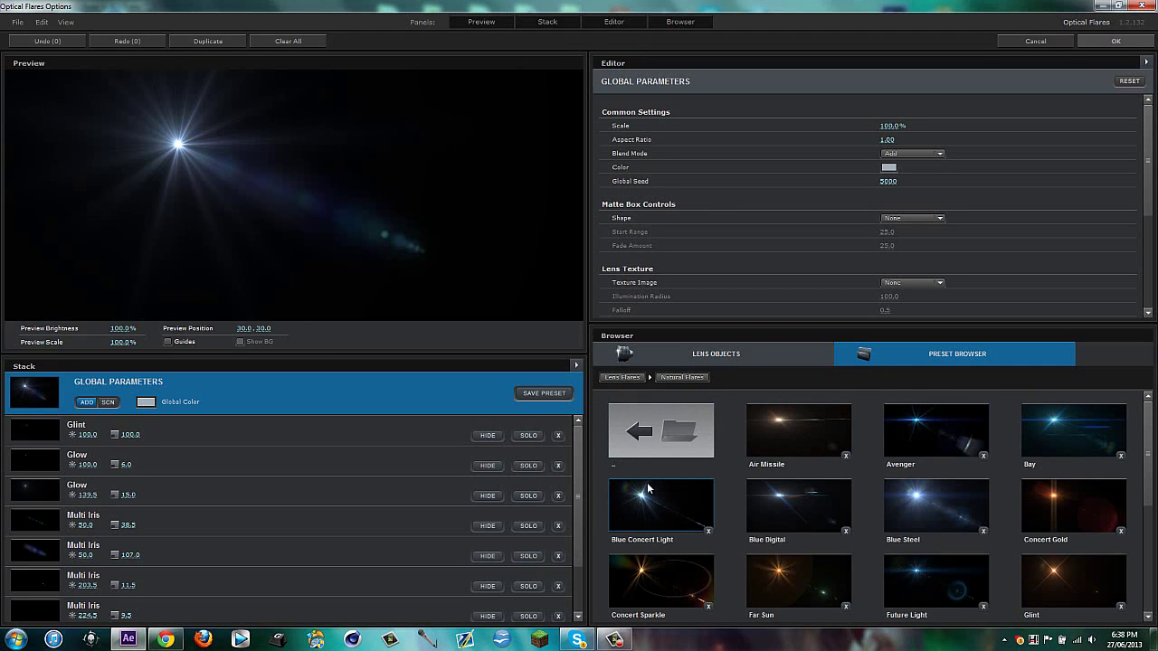
pyautogui.scroll(-3, 1151, 478)
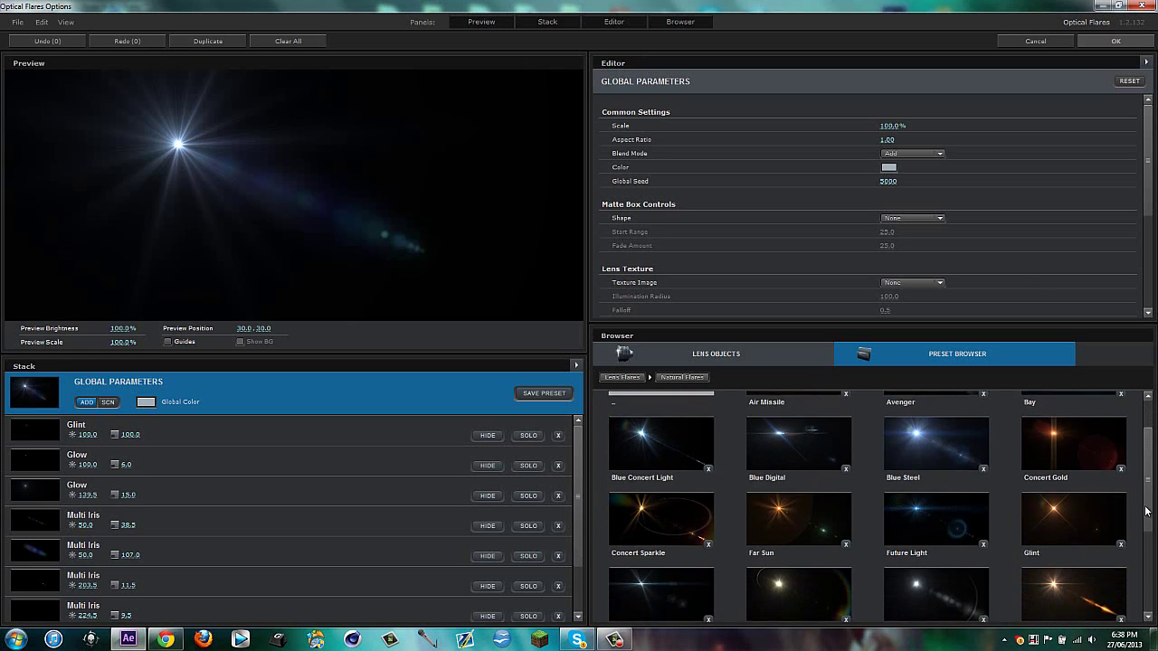
pyautogui.doubleClick(776, 551)
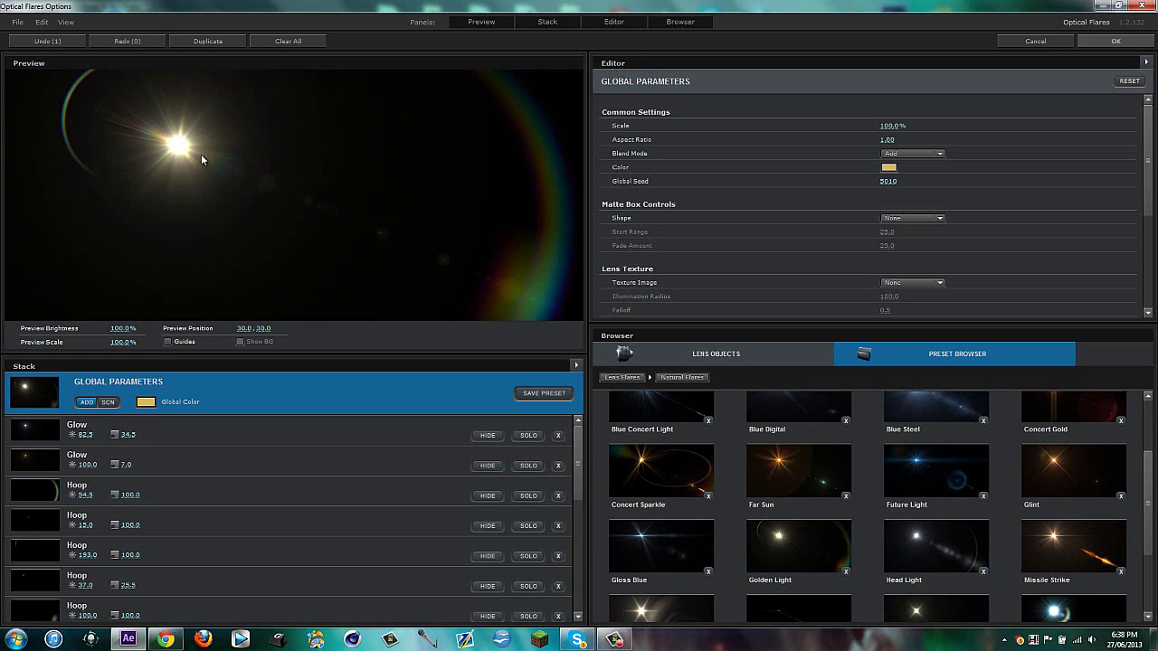
pyautogui.click(1116, 40)
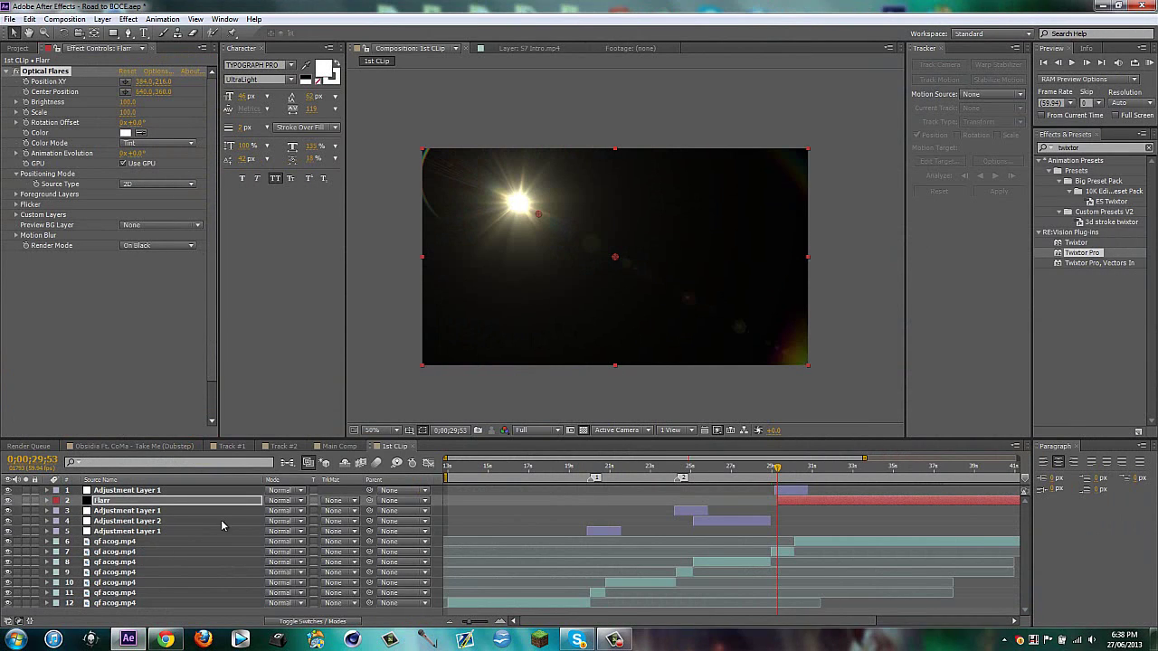
pyautogui.click(288, 504)
pyautogui.click(317, 226)
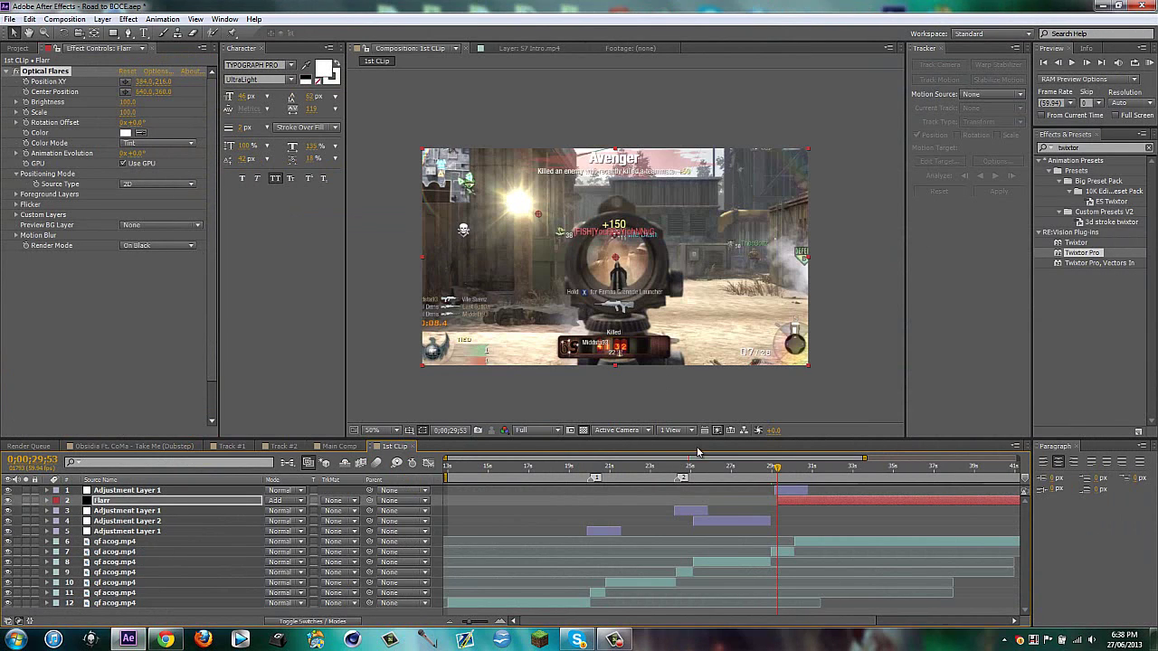
# Step: With the top adjustment layer temporarily hidden, place the flare's Position XY at about 34, 30 and its Center Position at about 372, 272
pyautogui.click(792, 491)
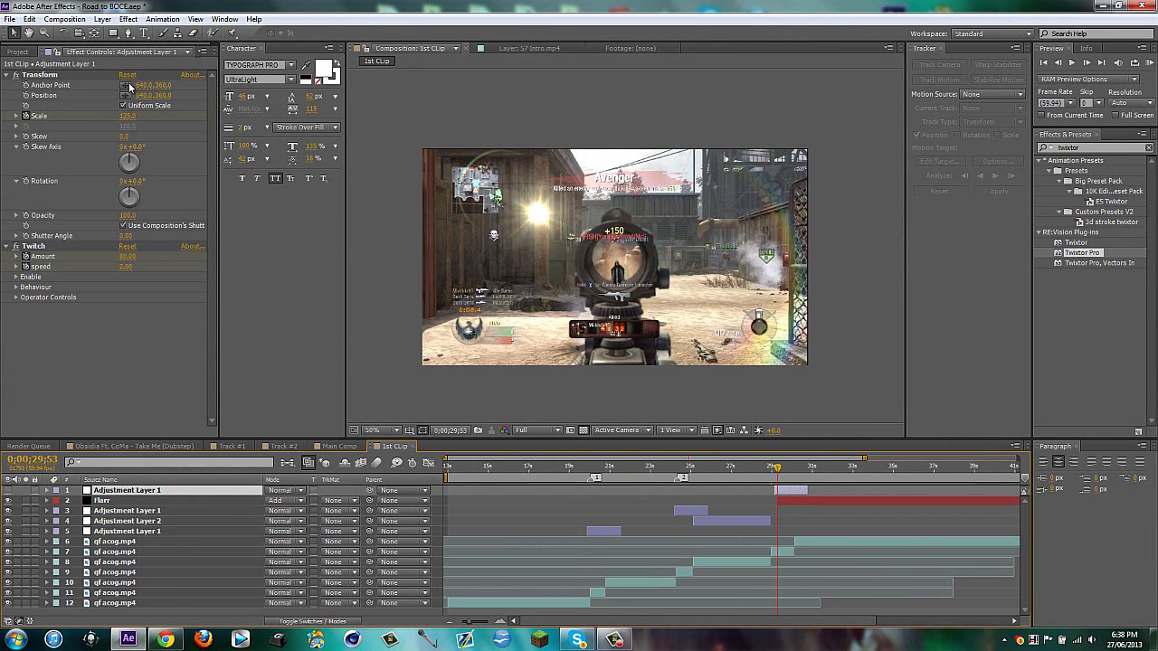
pyautogui.click(111, 501)
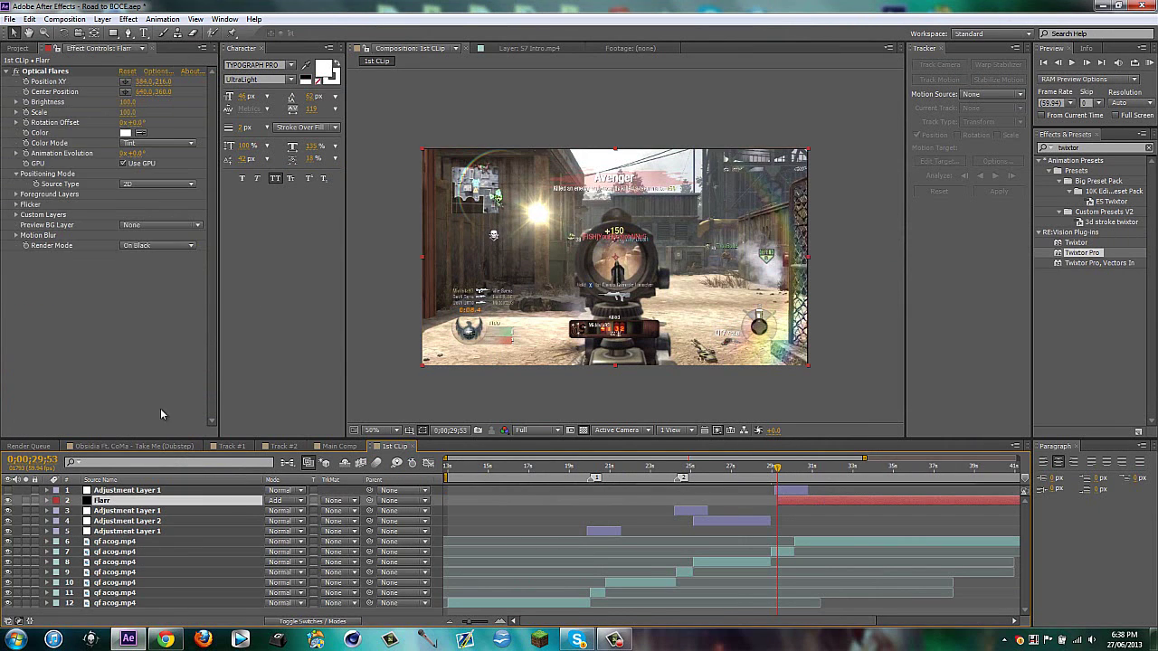
pyautogui.click(125, 81)
pyautogui.click(435, 161)
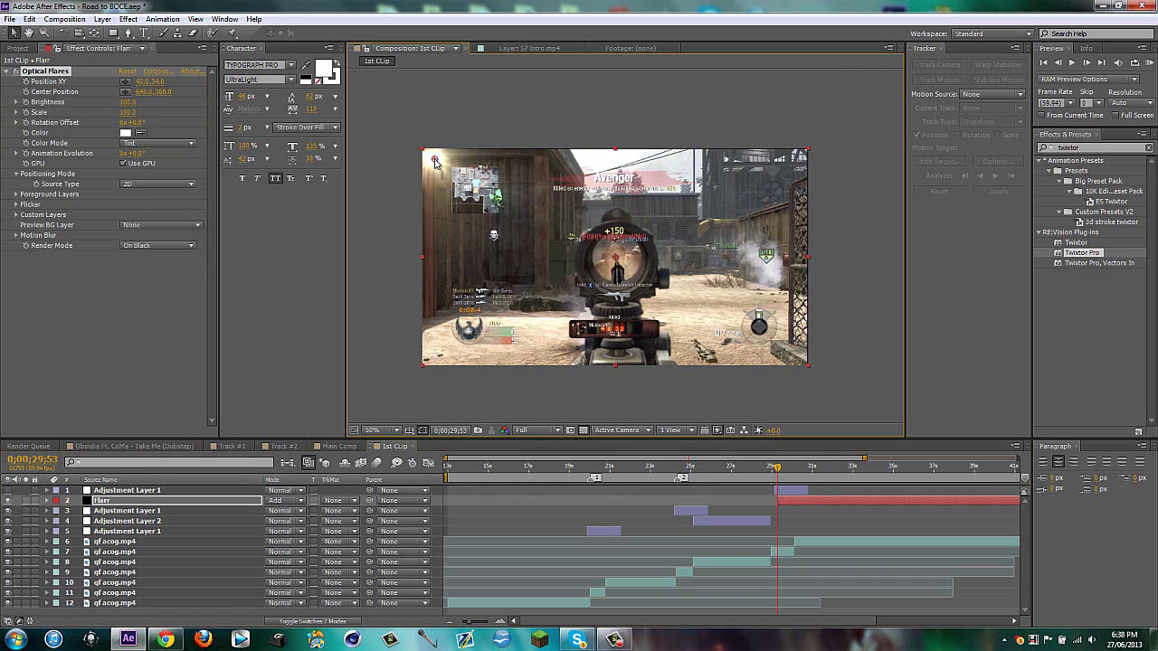
pyautogui.moveTo(435, 161); pyautogui.dragTo(433, 159)
pyautogui.click(126, 92)
pyautogui.moveTo(481, 256); pyautogui.dragTo(534, 232)
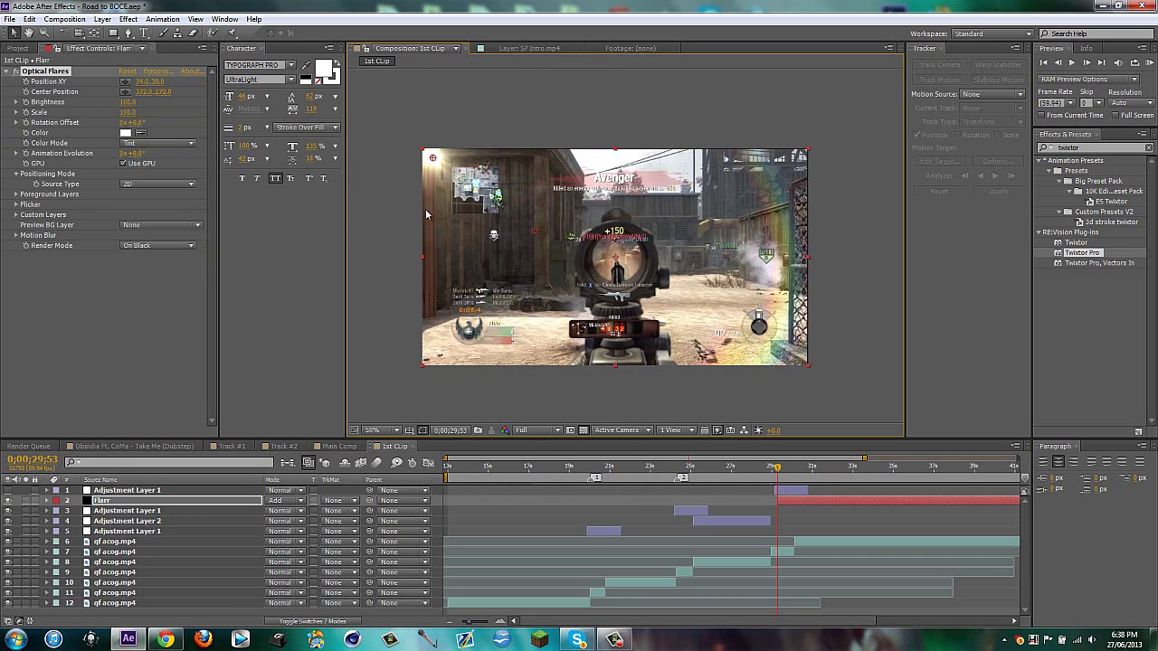
pyautogui.click(8, 491)
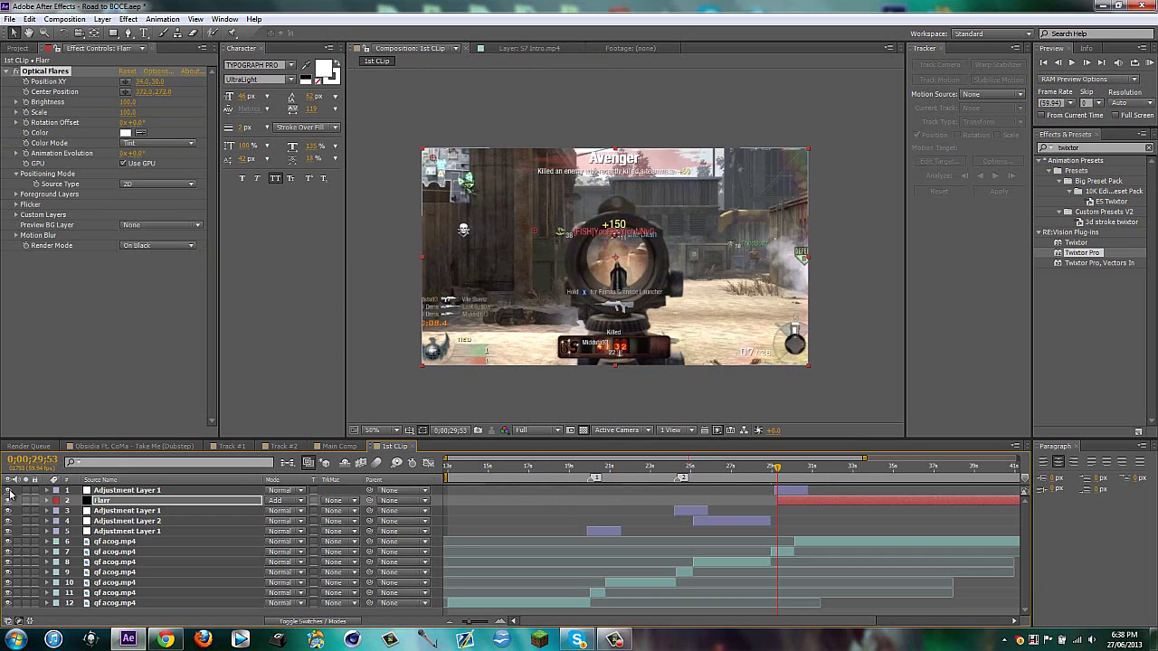
# Step: Set the flare's Position XY to about 126, 110 and its Center Position to about 428, 286
pyautogui.click(128, 84)
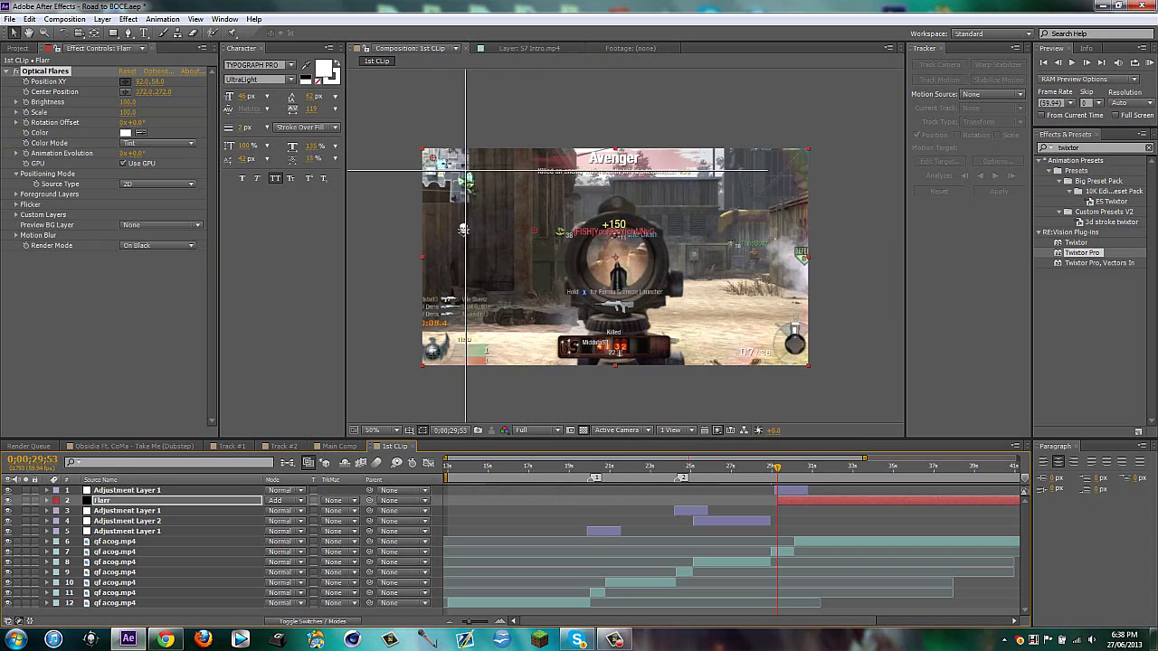
pyautogui.click(420, 154)
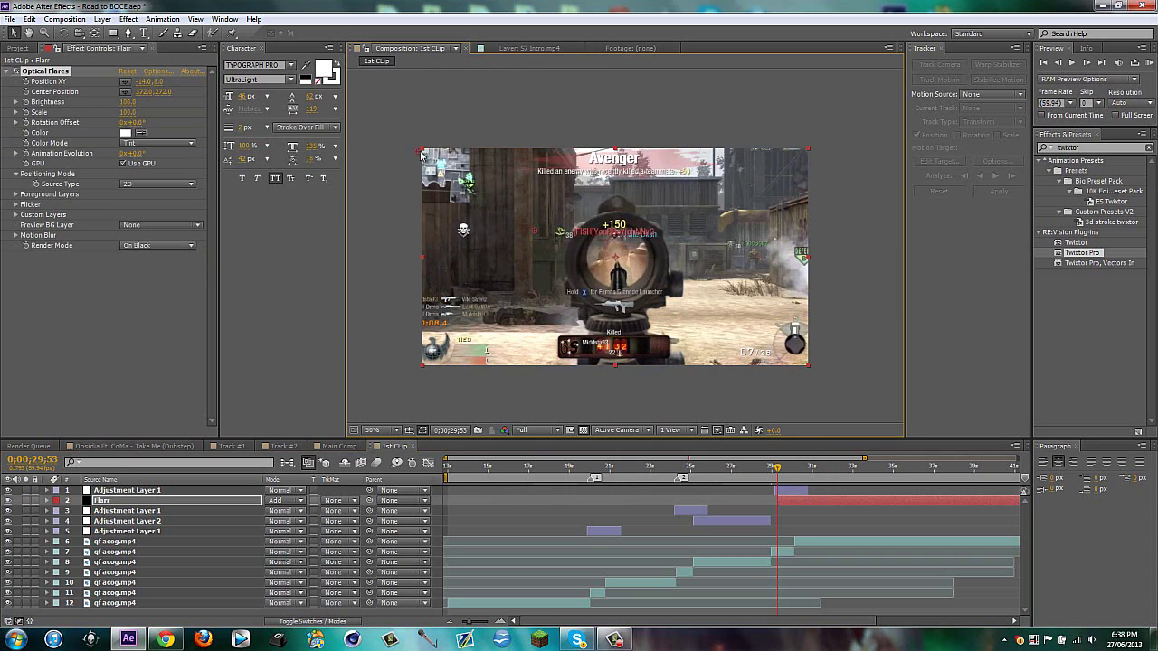
pyautogui.click(126, 82)
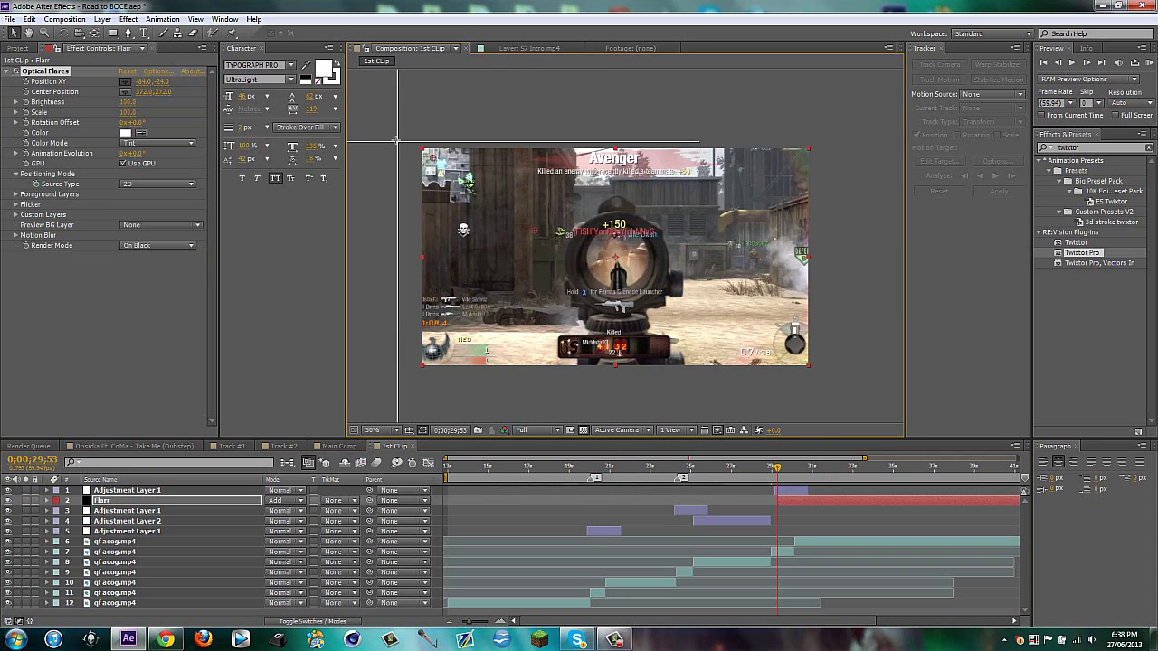
pyautogui.click(467, 187)
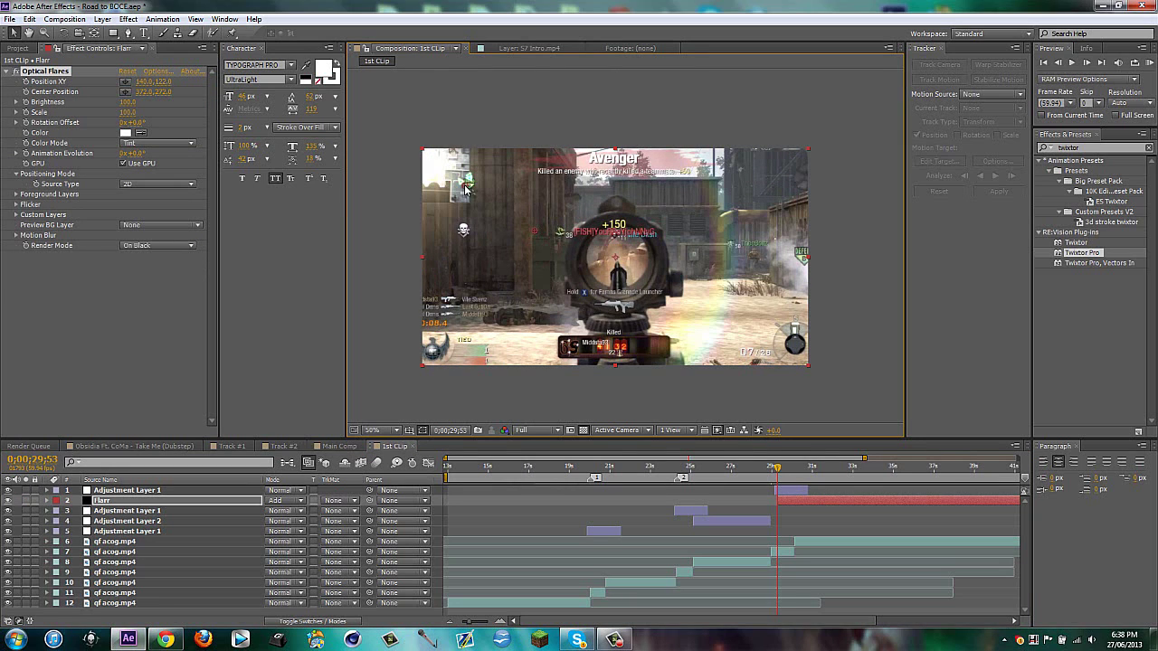
pyautogui.moveTo(536, 232); pyautogui.dragTo(550, 235)
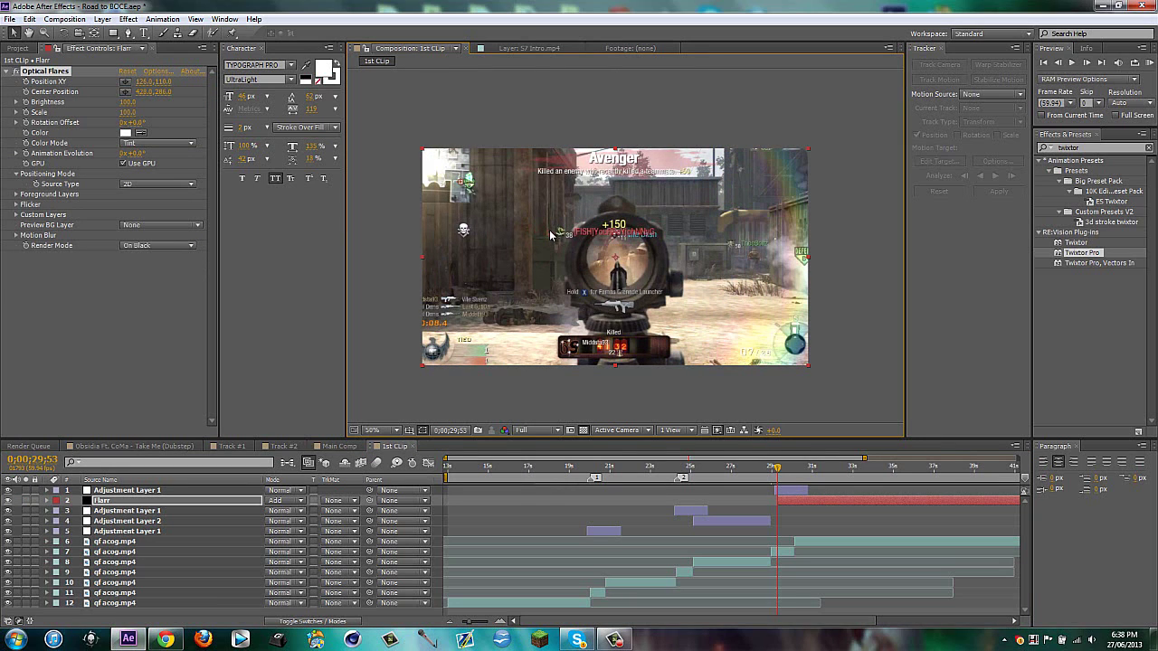
# Step: Add the expression wiggle(0.2,15) to the flare's Brightness and collapse the Flarr layer's effect properties
pyautogui.keyDown('alt'); pyautogui.click(26, 102); pyautogui.keyUp('alt')
pyautogui.write('wiggle(0.2,15')
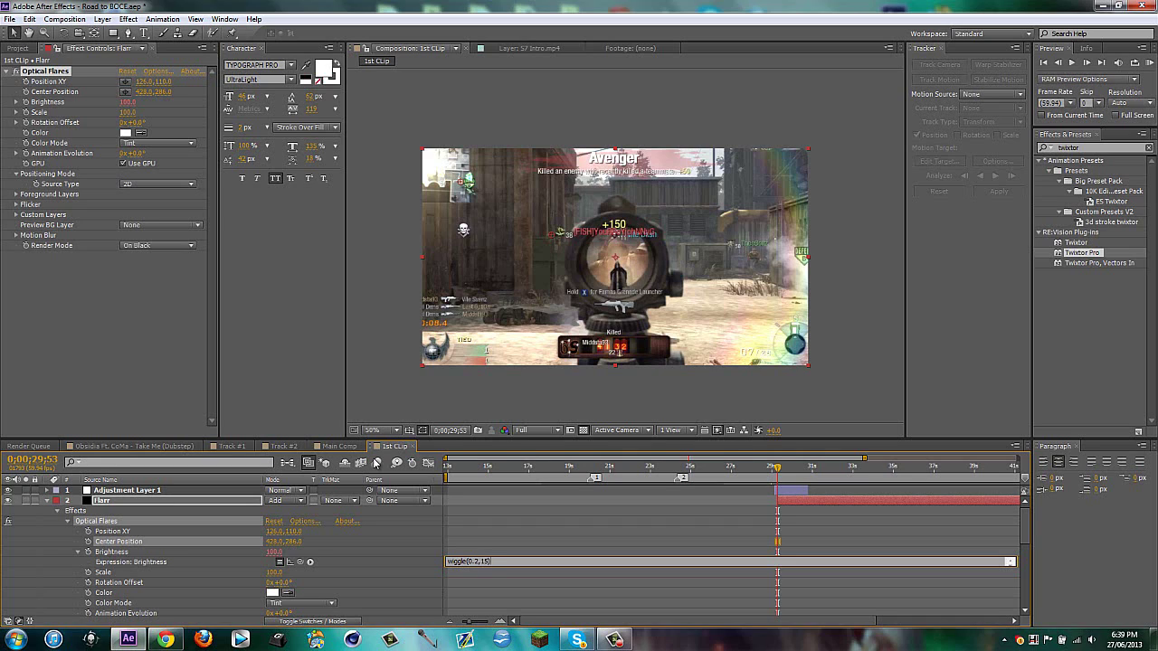
pyautogui.click(532, 599)
pyautogui.click(788, 502)
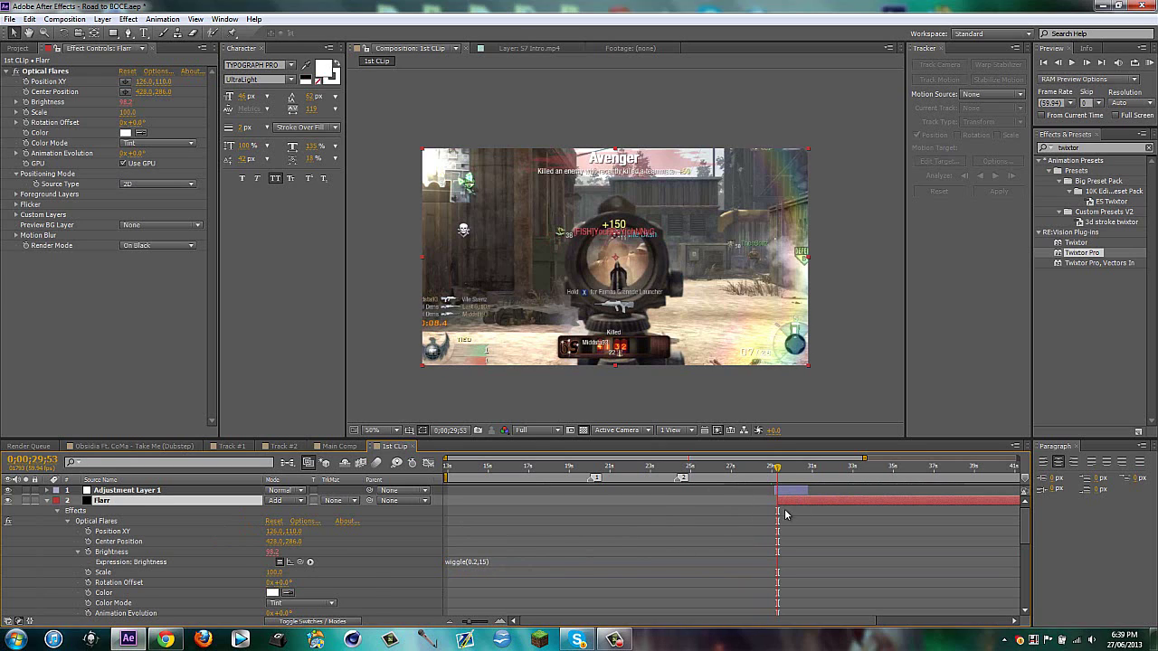
pyautogui.press('e')
pyautogui.press('e')
pyautogui.press('e')
pyautogui.press('e')
# Step: Keyframe the flare's Position XY and Center Position at 0;00;29;53, and go to the top adjustment layer's end at 0;00;31;23
pyautogui.moveTo(776, 471)
pyautogui.mouseDown()
pyautogui.moveTo(811, 470)
pyautogui.moveTo(776, 470)
pyautogui.mouseUp()
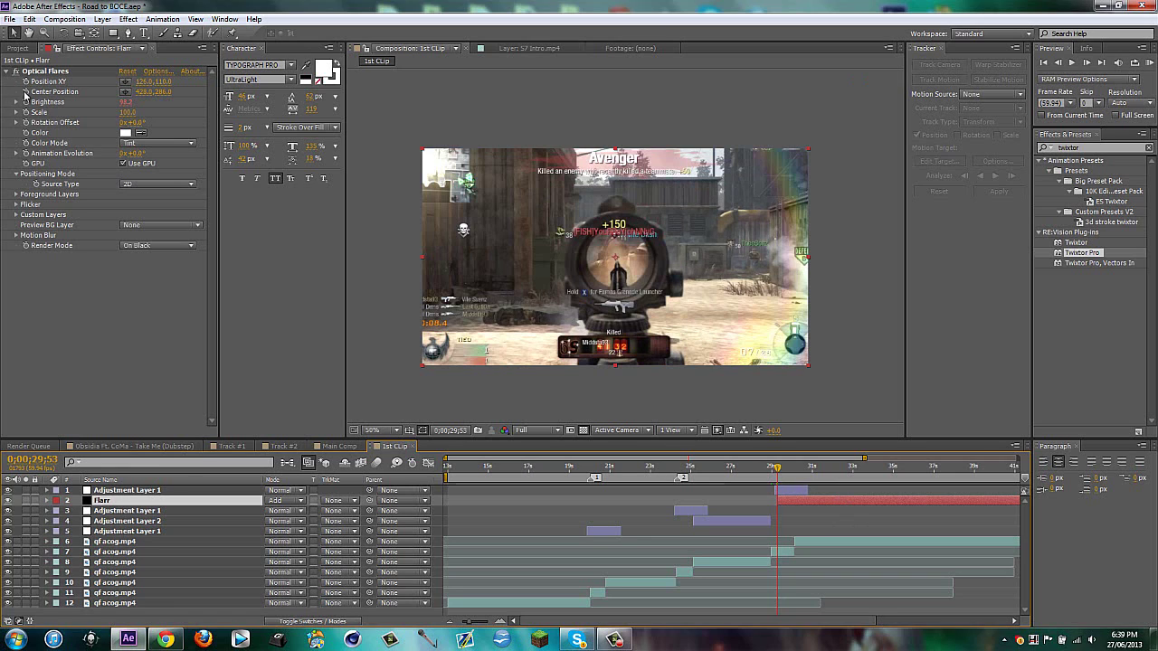
pyautogui.click(26, 92)
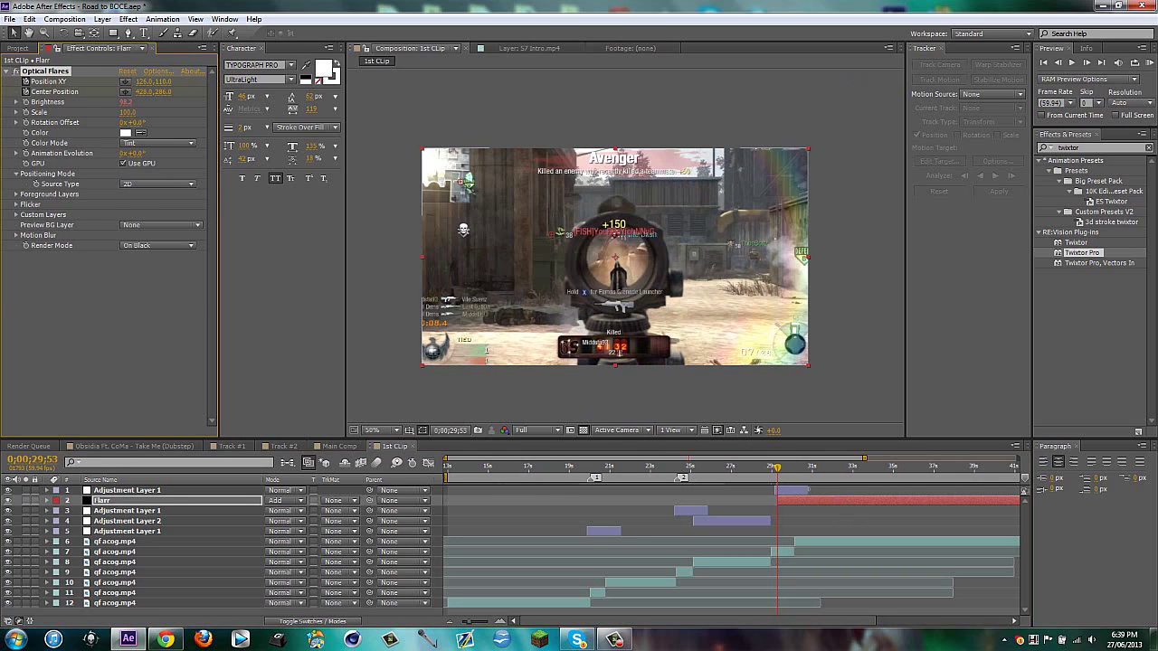
pyautogui.click(806, 491)
pyautogui.press('o')
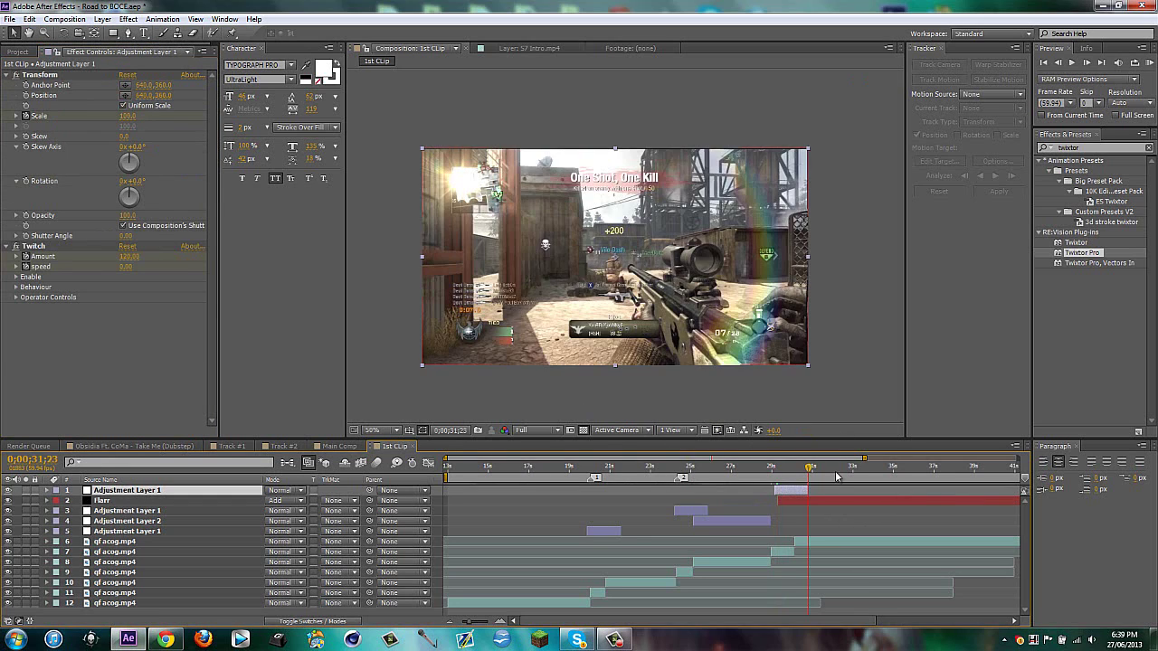
pyautogui.click(127, 85)
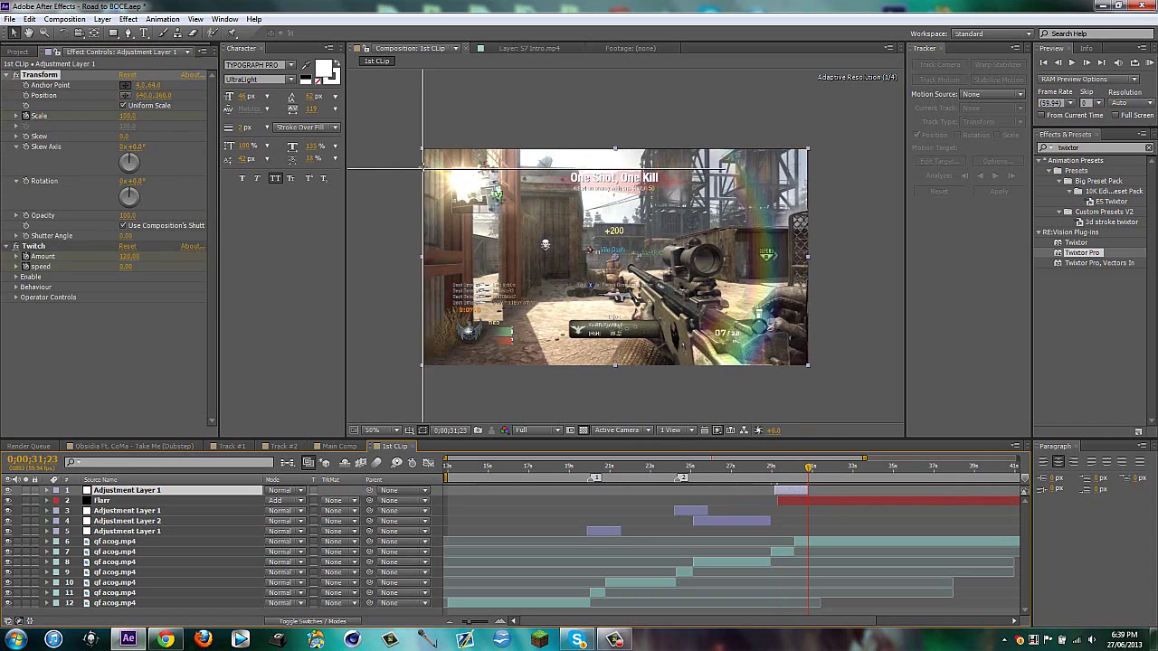
pyautogui.click(428, 154)
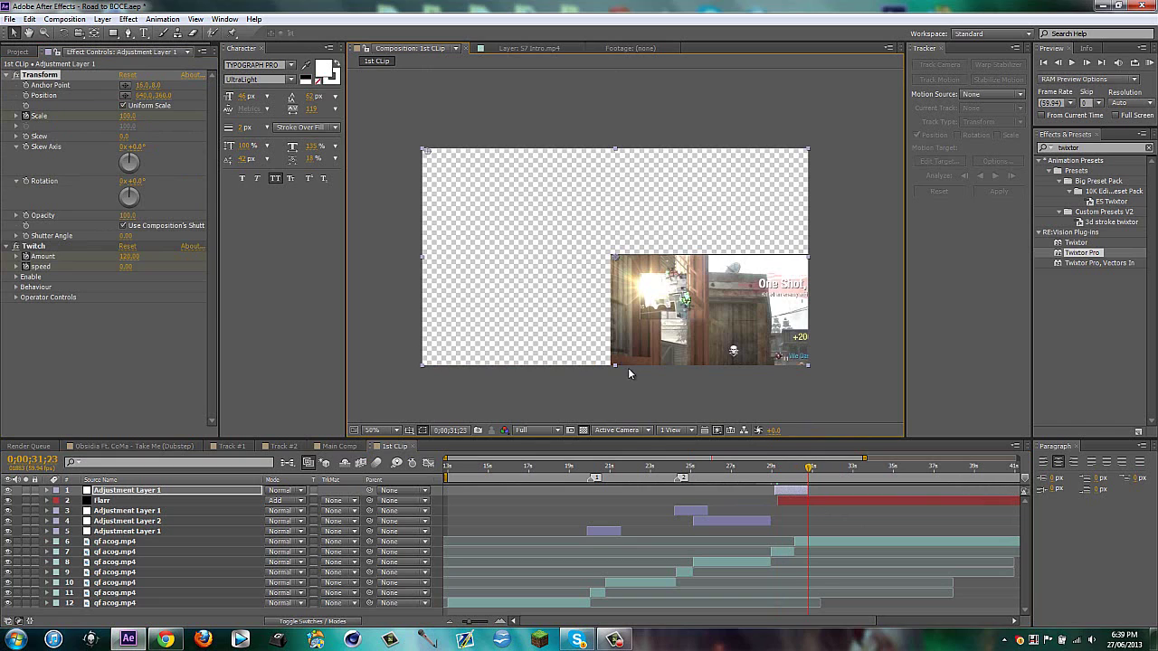
pyautogui.hotkey('ctrl', 'z')
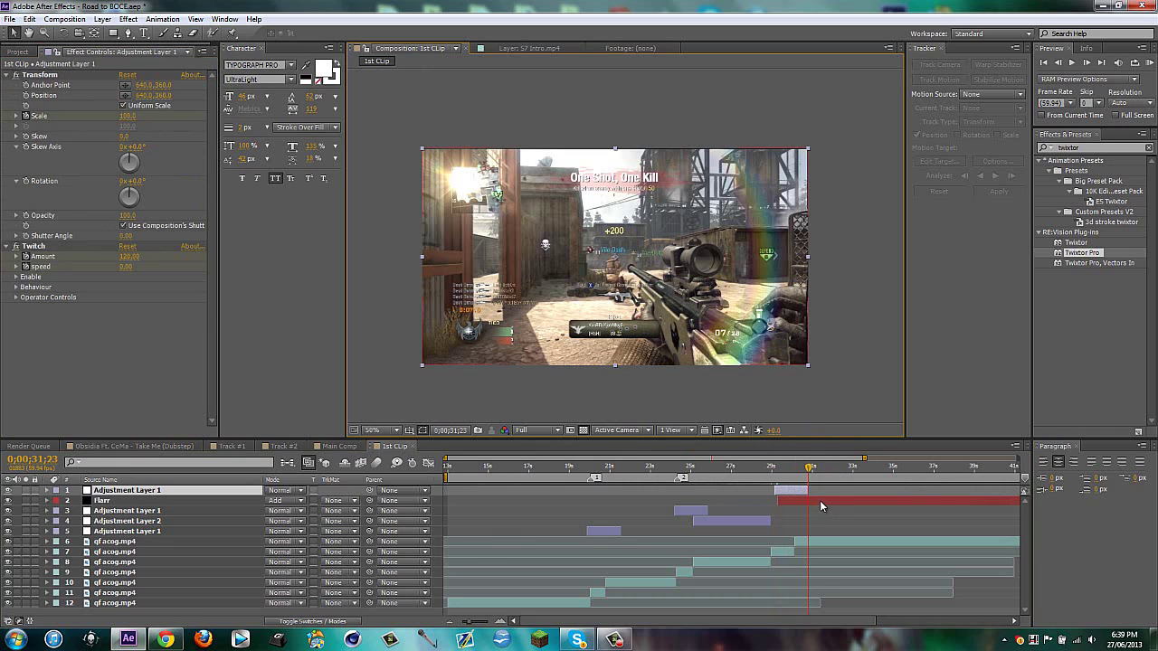
# Step: At 0;00;31;23, move the Flarr layer's Position XY to about 22, 14 and its Center Position to about 380, 240
pyautogui.click(819, 503)
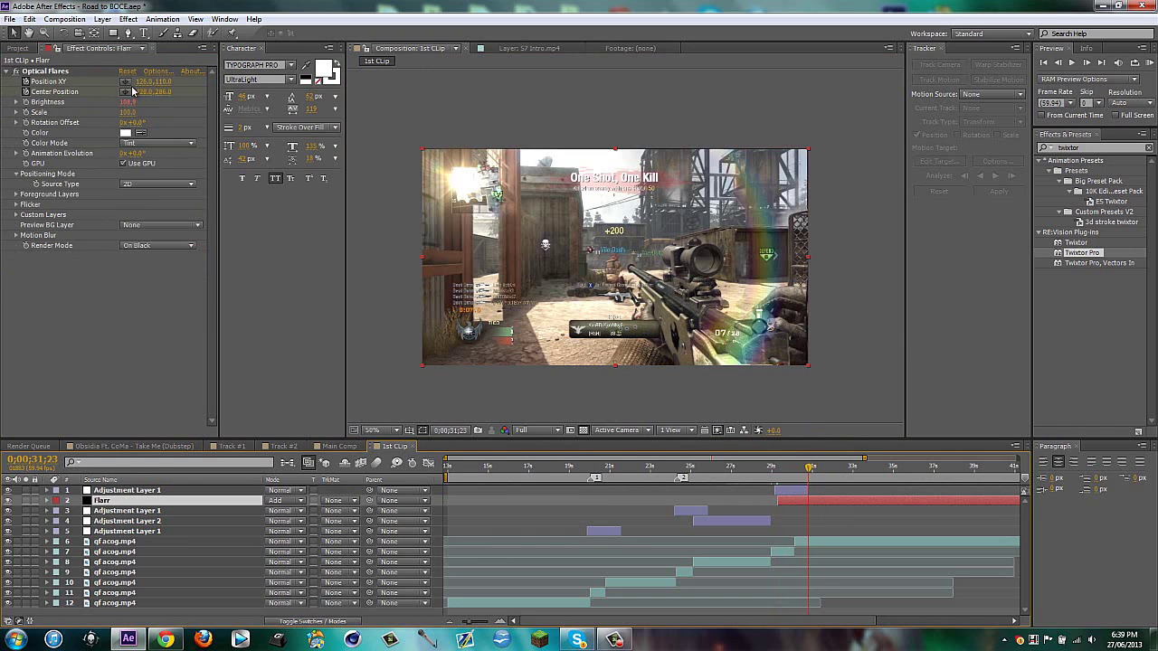
pyautogui.click(126, 82)
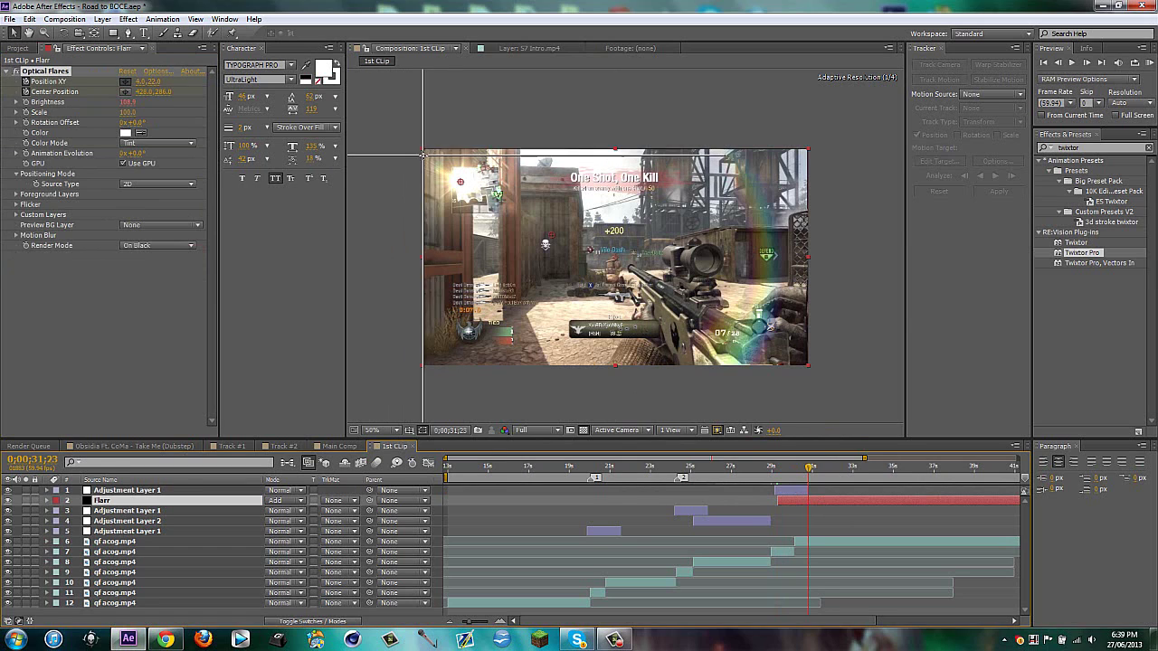
pyautogui.click(428, 152)
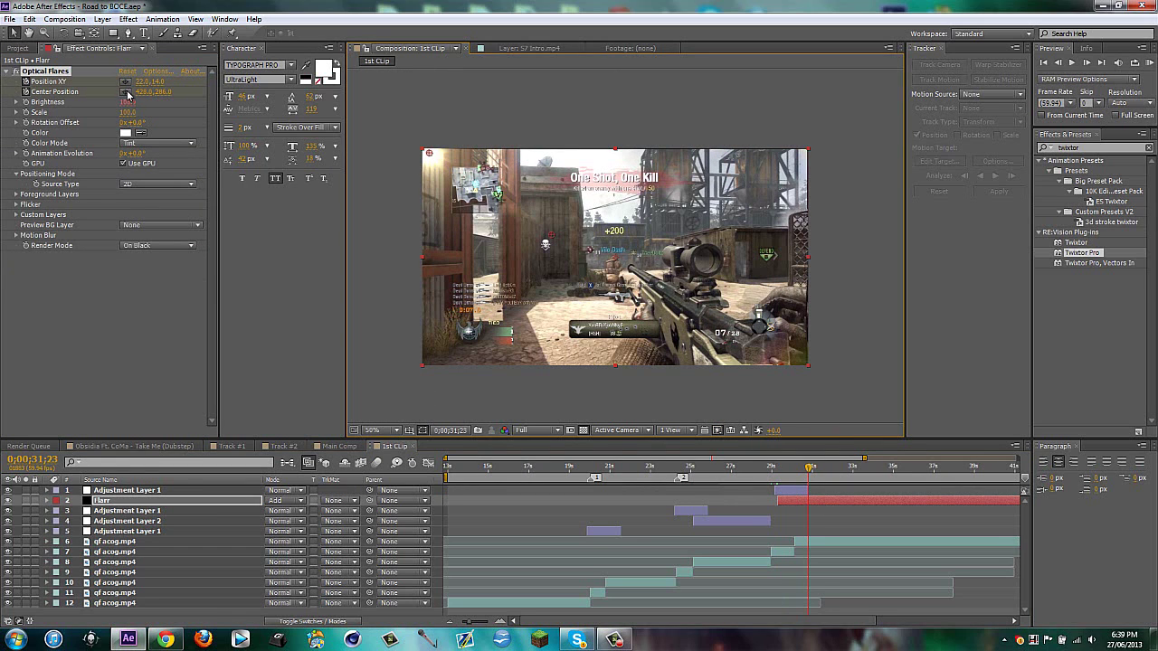
pyautogui.click(126, 91)
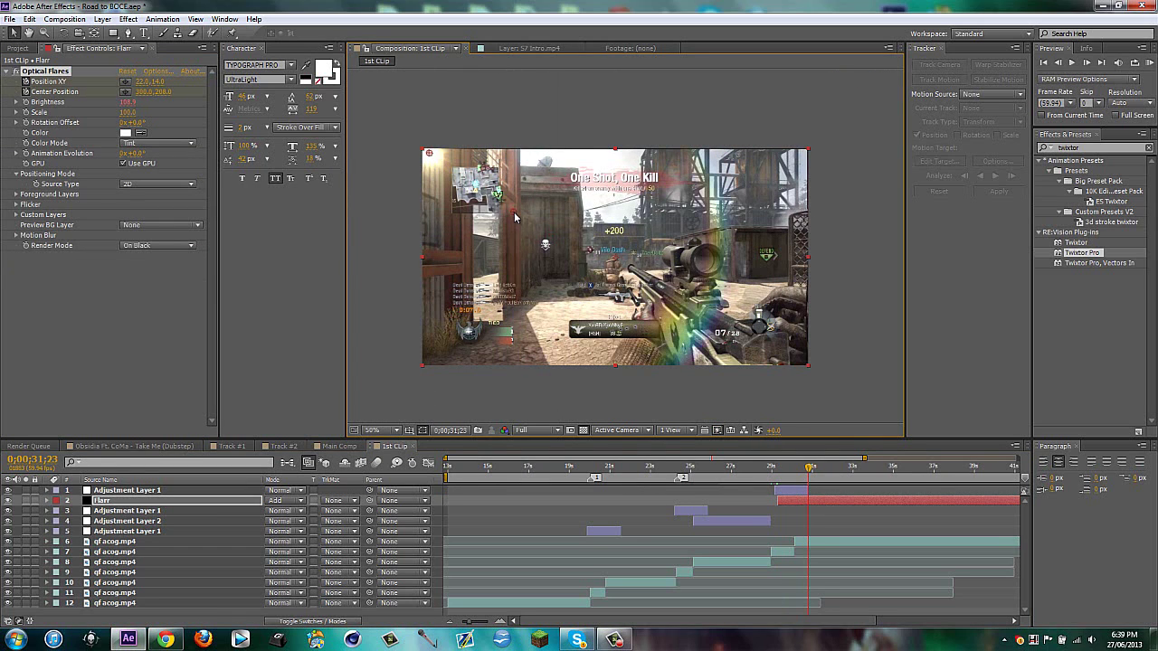
pyautogui.click(530, 224)
pyautogui.moveTo(530, 221); pyautogui.dragTo(541, 224)
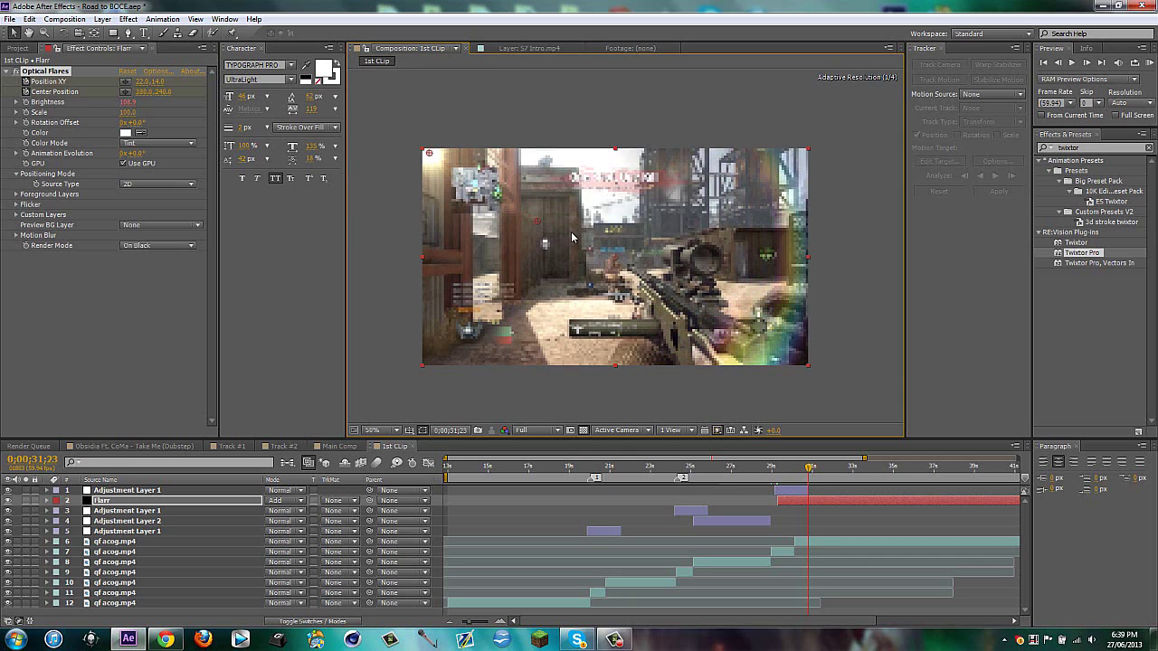
pyautogui.click(849, 387)
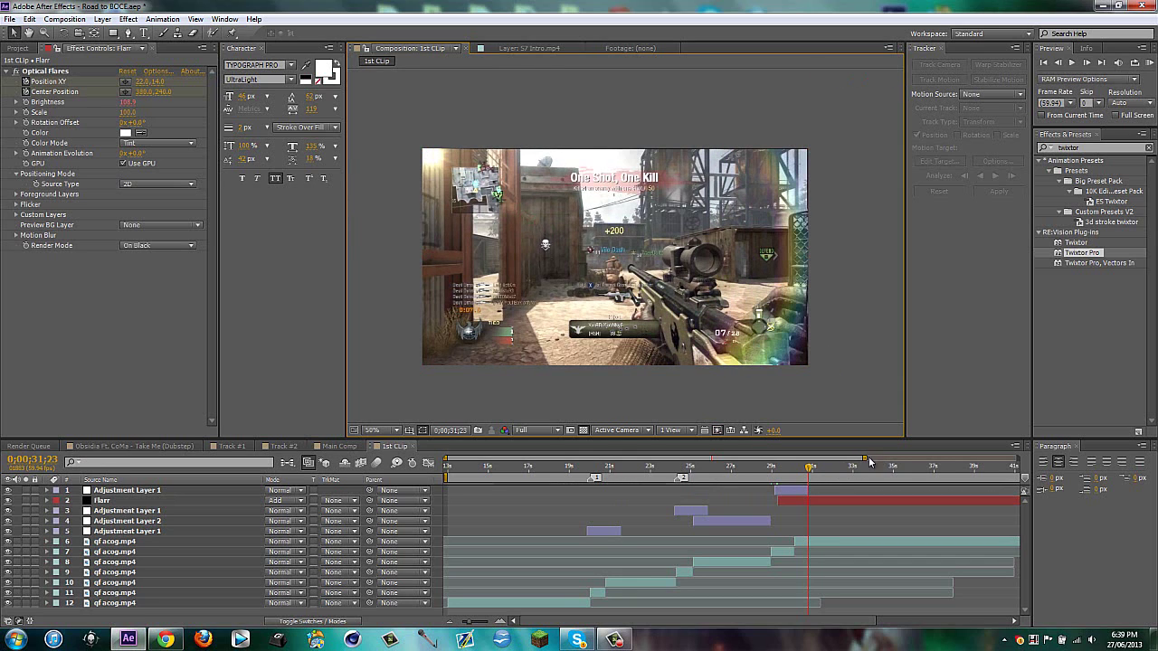
# Step: End the 1st Clip work area at 0;00;42;41 and trim the composition to that work area
pyautogui.moveTo(864, 459); pyautogui.dragTo(1050, 466)
pyautogui.moveTo(711, 467); pyautogui.dragTo(877, 469)
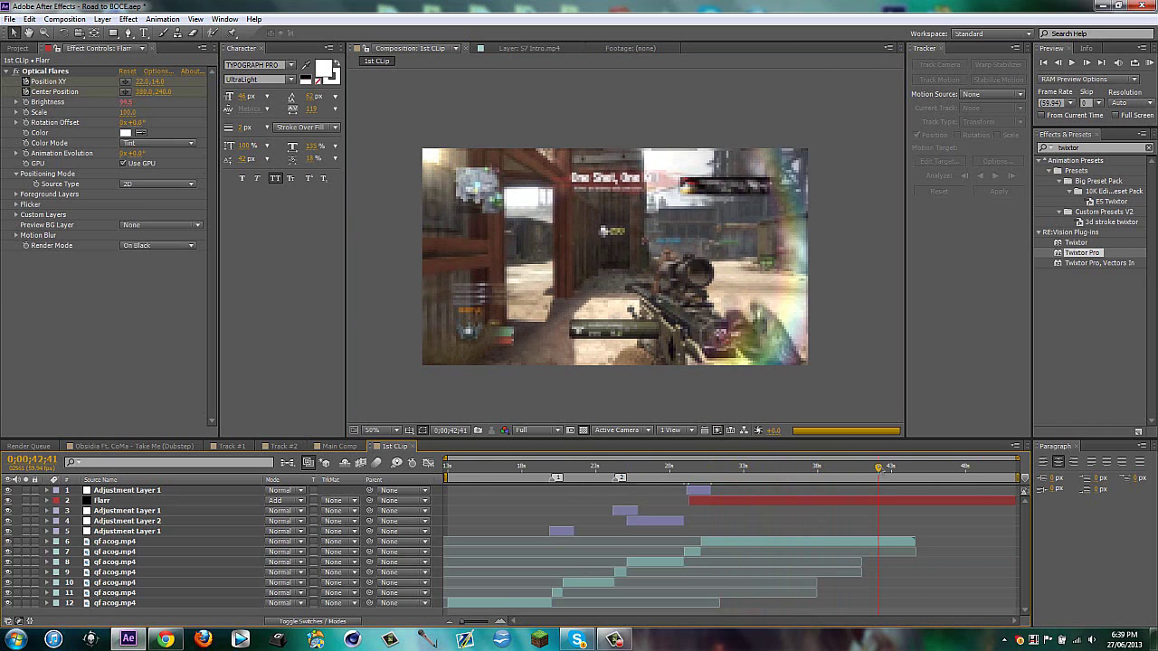
pyautogui.press('n')
pyautogui.rightClick(841, 476)
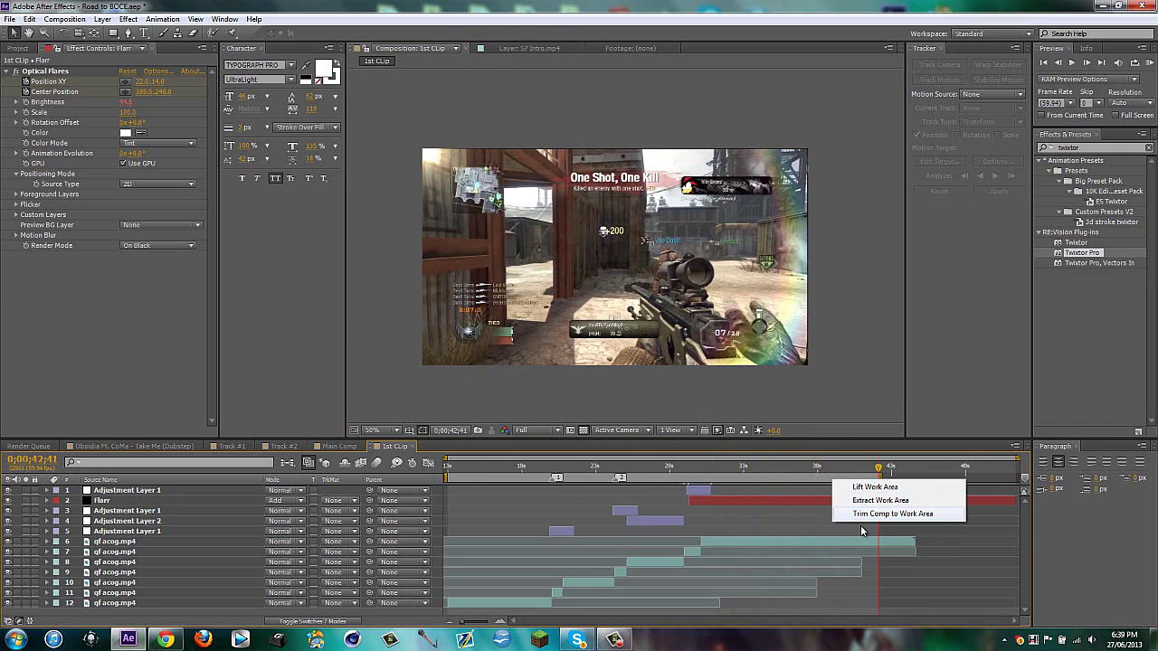
pyautogui.click(896, 514)
# Step: Review the flare animation from 0;00;28;14 to 0;00;31;14 and check the Main Comp around 0;00;34;42
pyautogui.moveTo(447, 465); pyautogui.dragTo(733, 460)
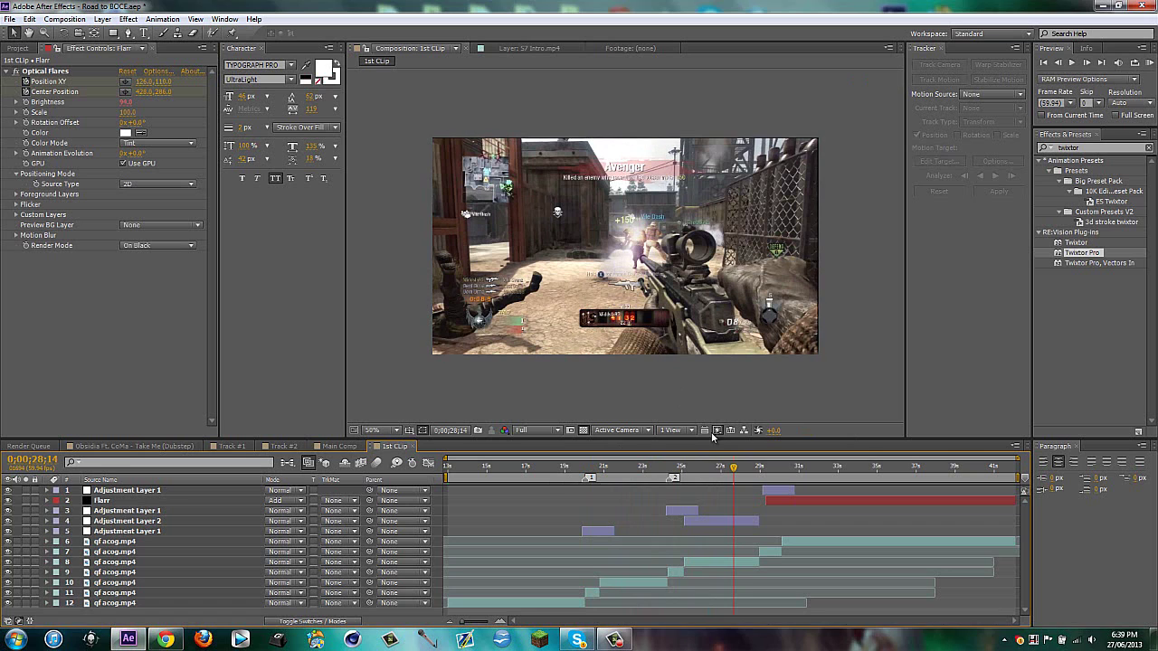
pyautogui.moveTo(734, 469); pyautogui.dragTo(792, 468)
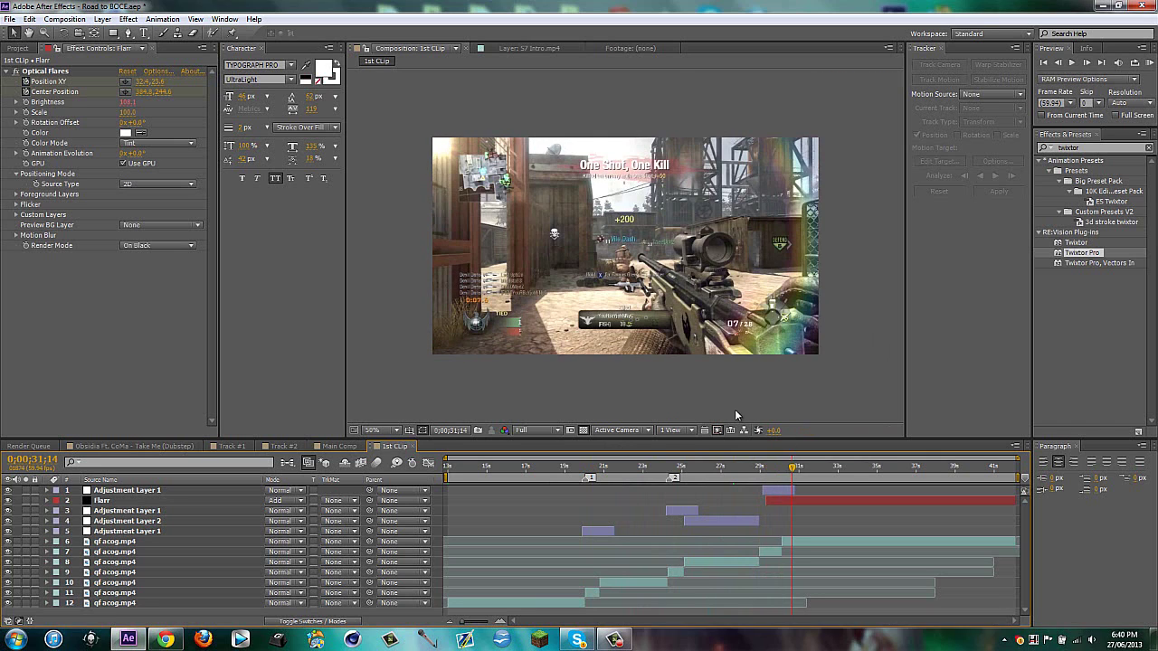
pyautogui.click(339, 446)
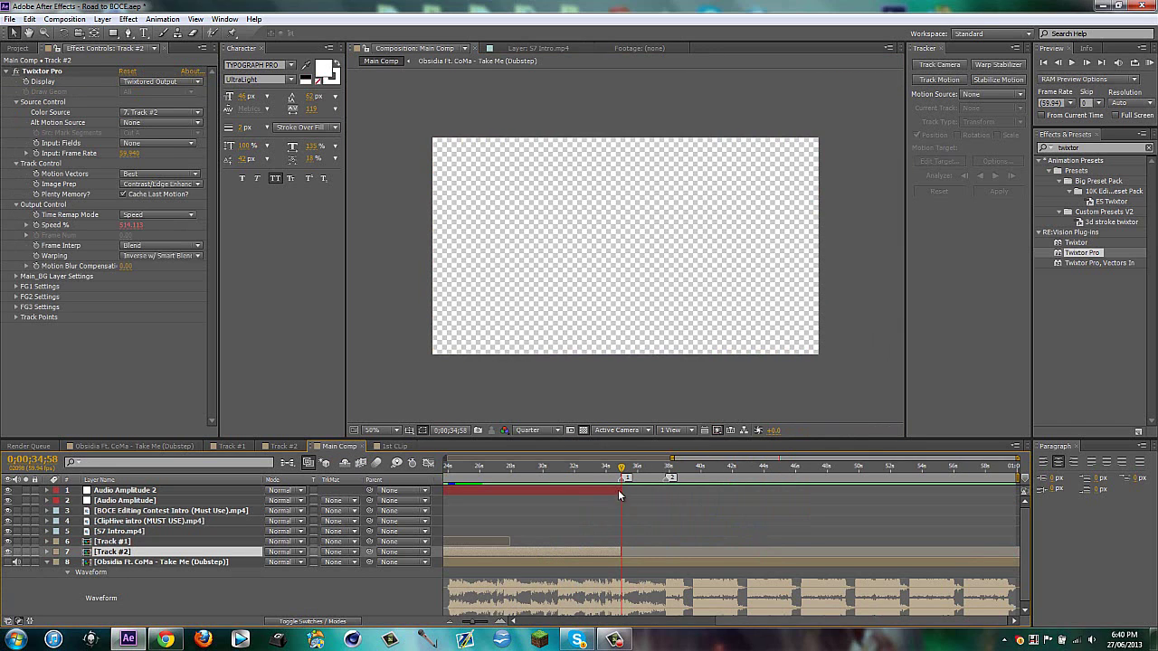
pyautogui.moveTo(622, 474)
pyautogui.mouseDown()
pyautogui.moveTo(672, 472)
pyautogui.moveTo(617, 472)
pyautogui.mouseUp()
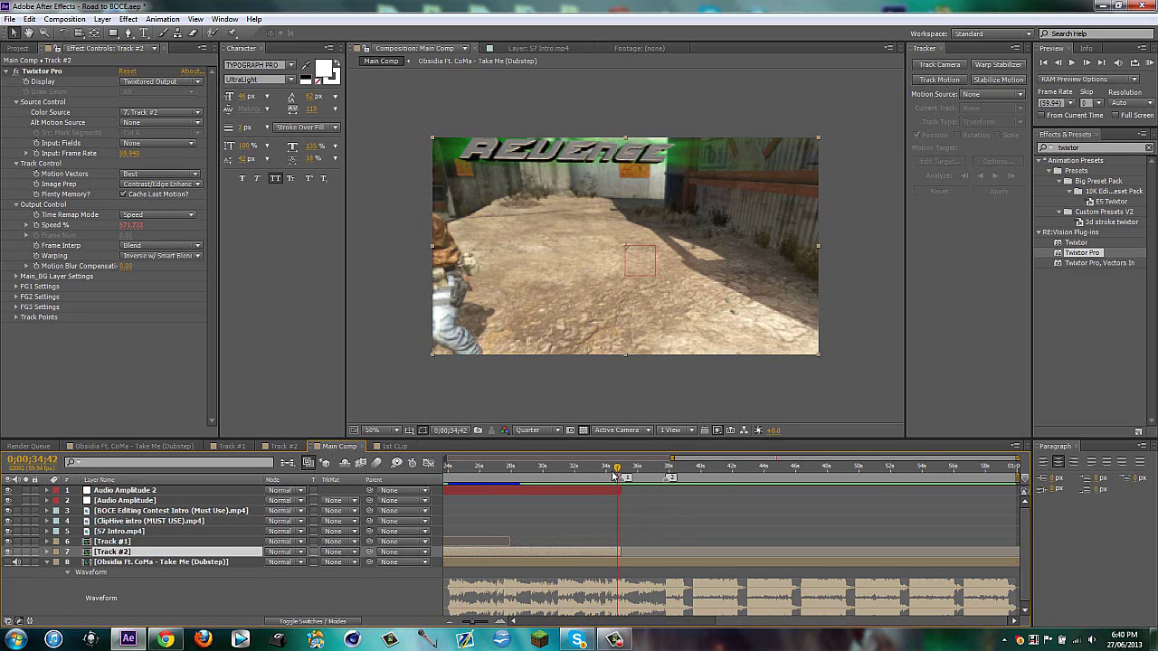
pyautogui.click(135, 641)
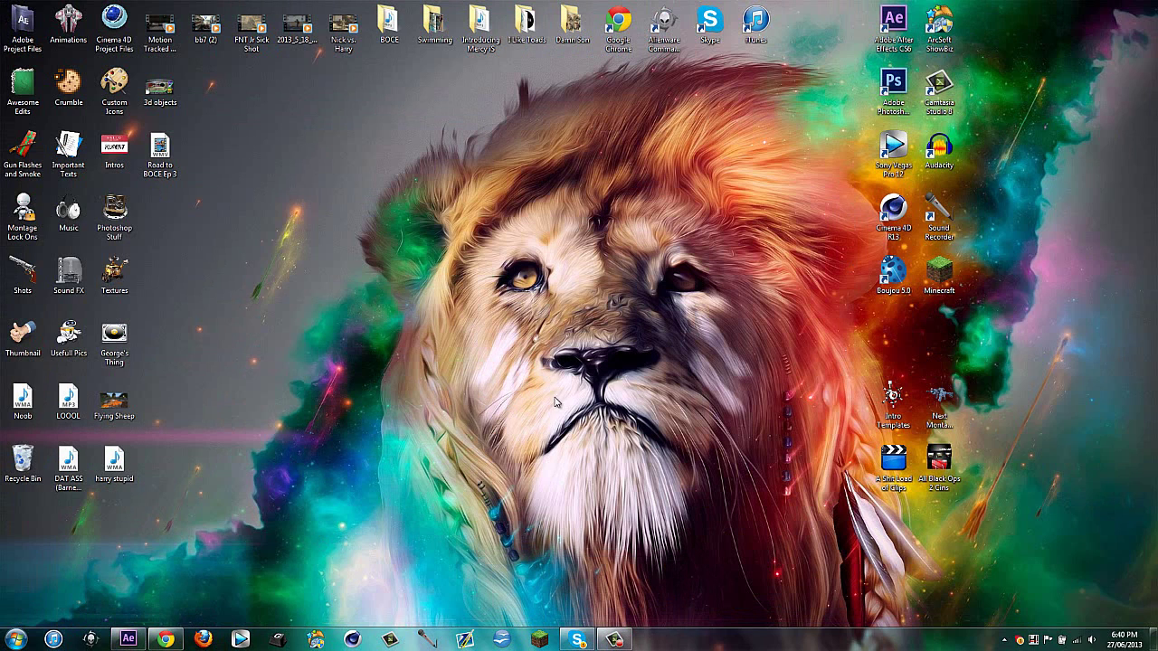
pyautogui.click(615, 639)
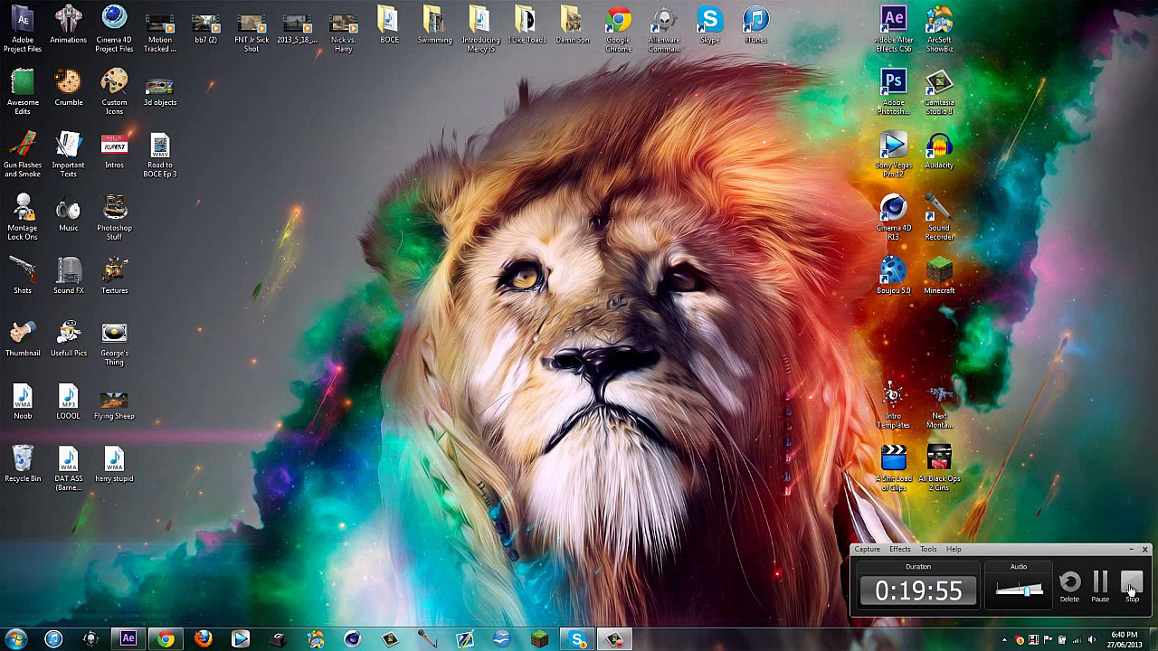